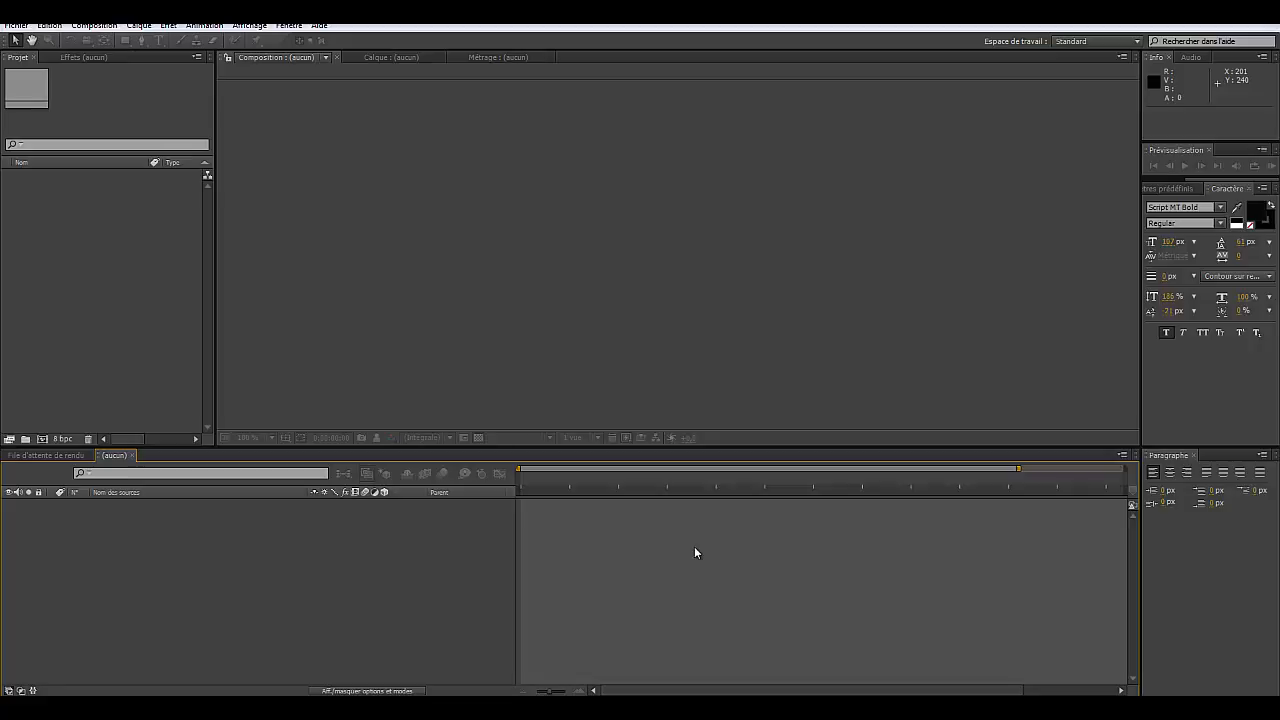
# Step: Create a composition with the HDV 1080 25 preset and a duration of 0:00:10:00
pyautogui.click(93, 26)
pyautogui.click(78, 42)
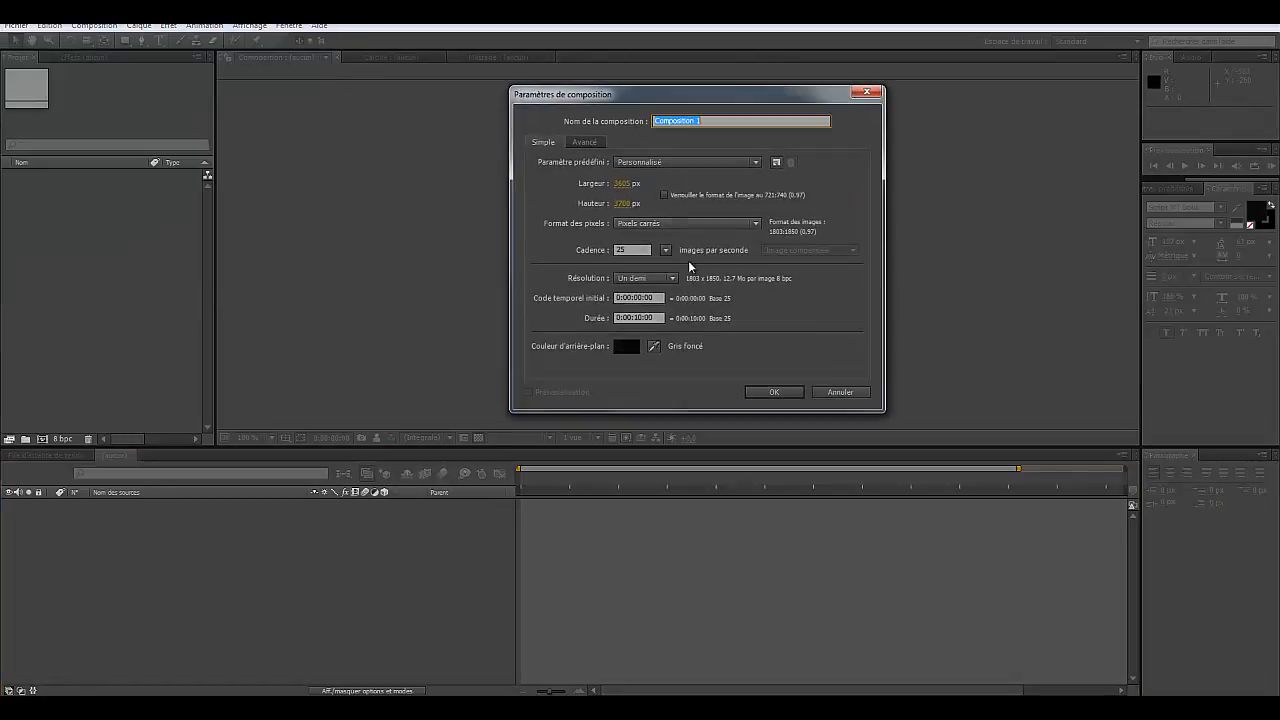
pyautogui.click(755, 163)
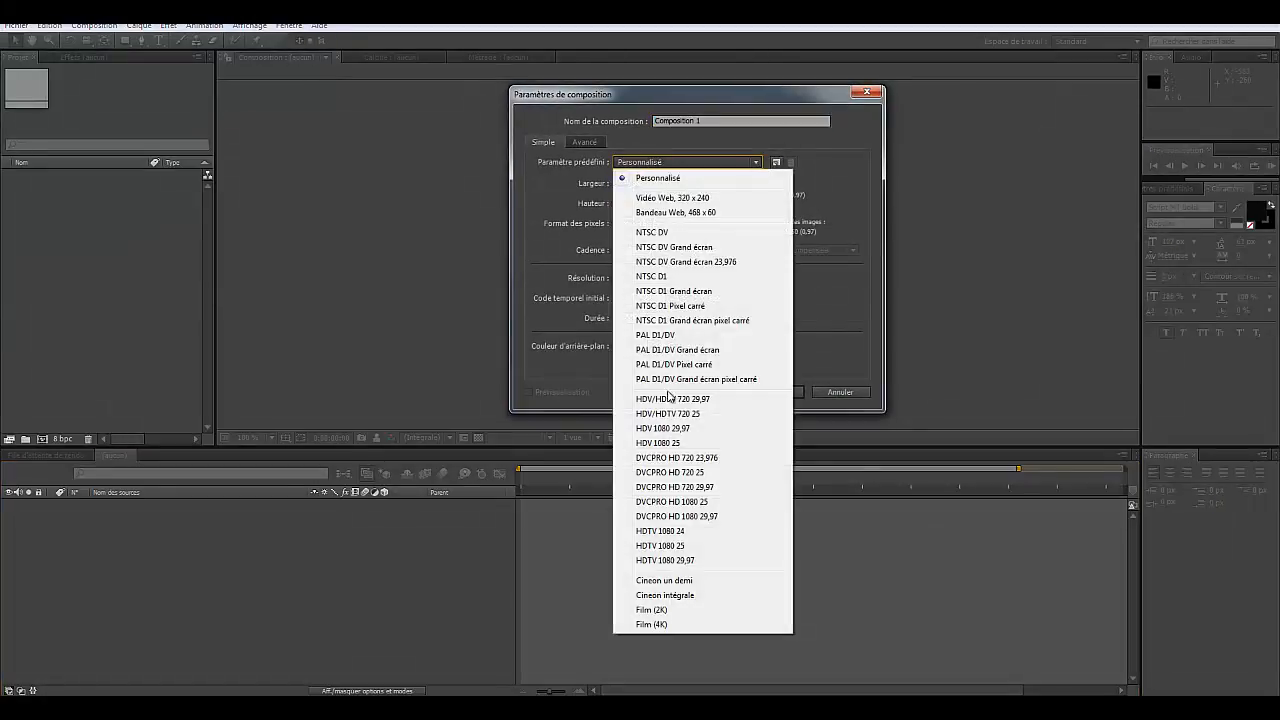
pyautogui.click(649, 447)
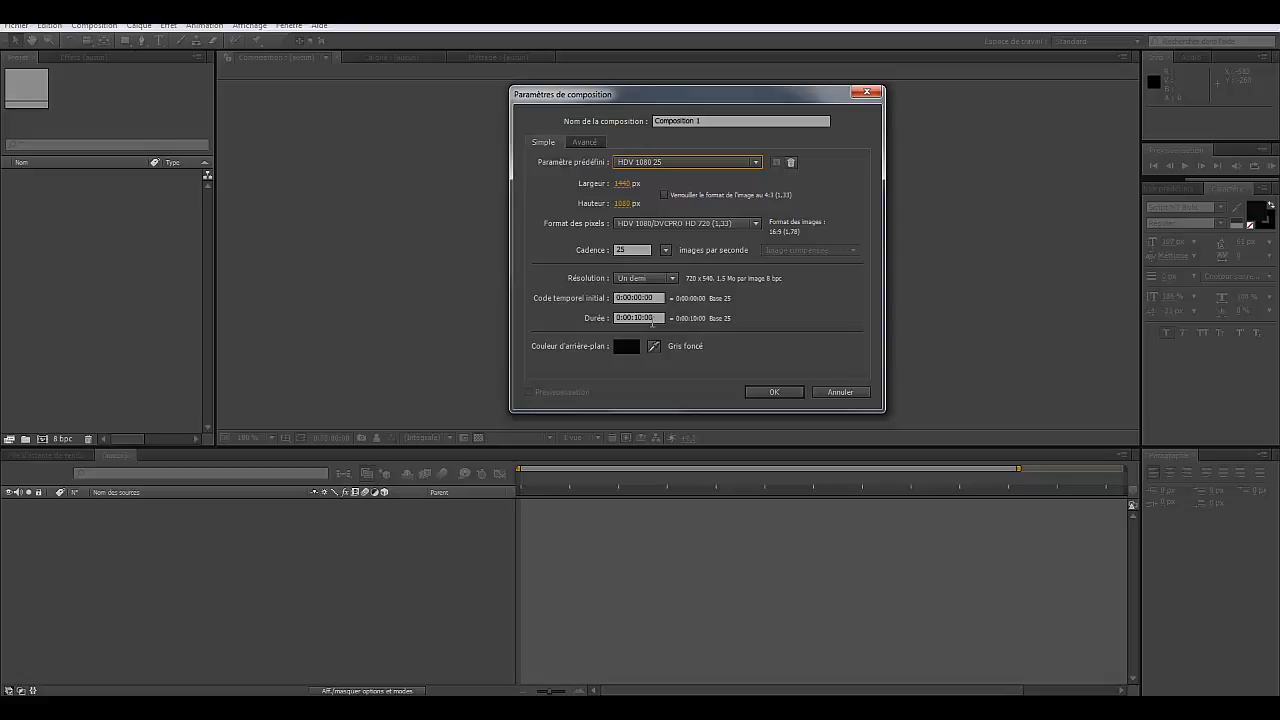
pyautogui.click(771, 394)
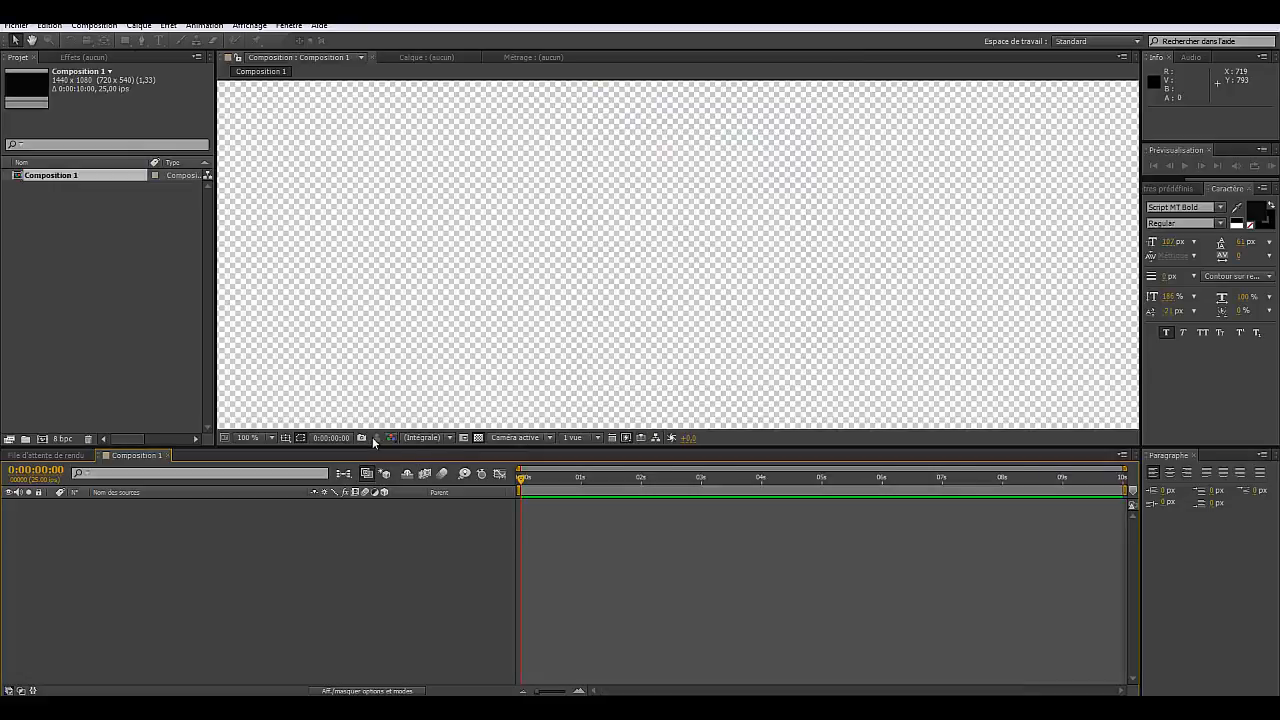
pyautogui.click(452, 438)
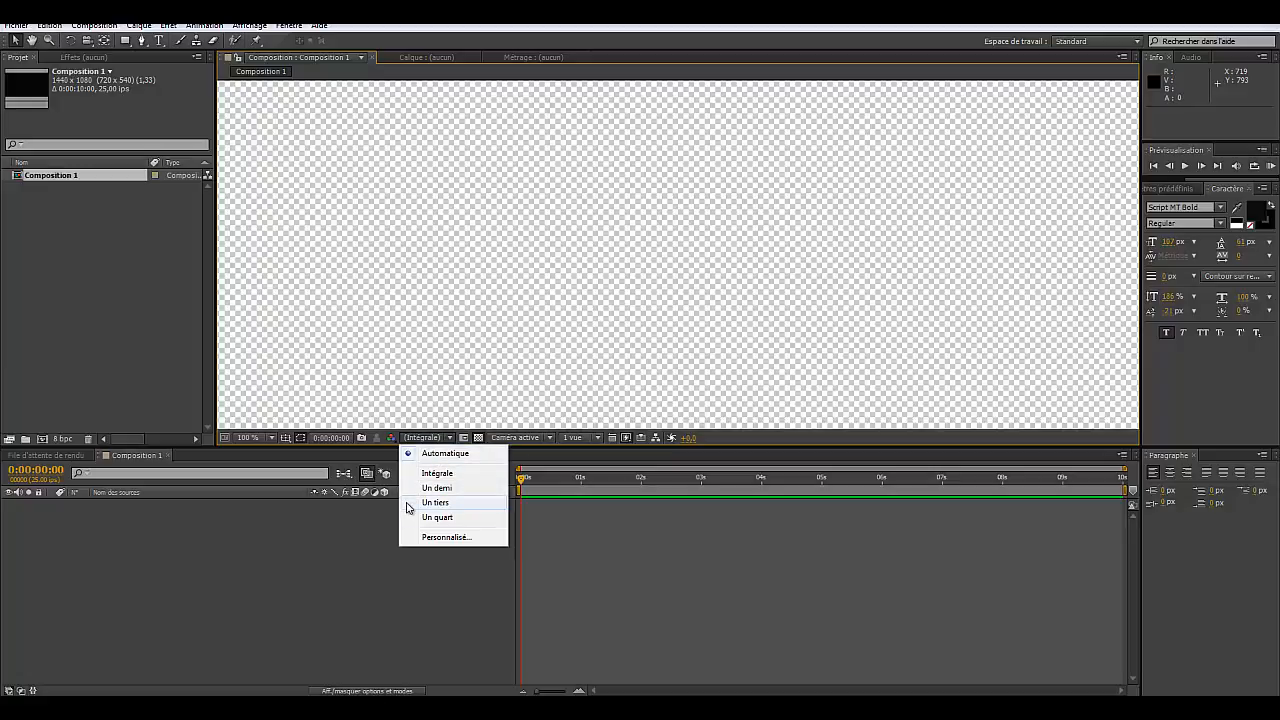
pyautogui.click(436, 589)
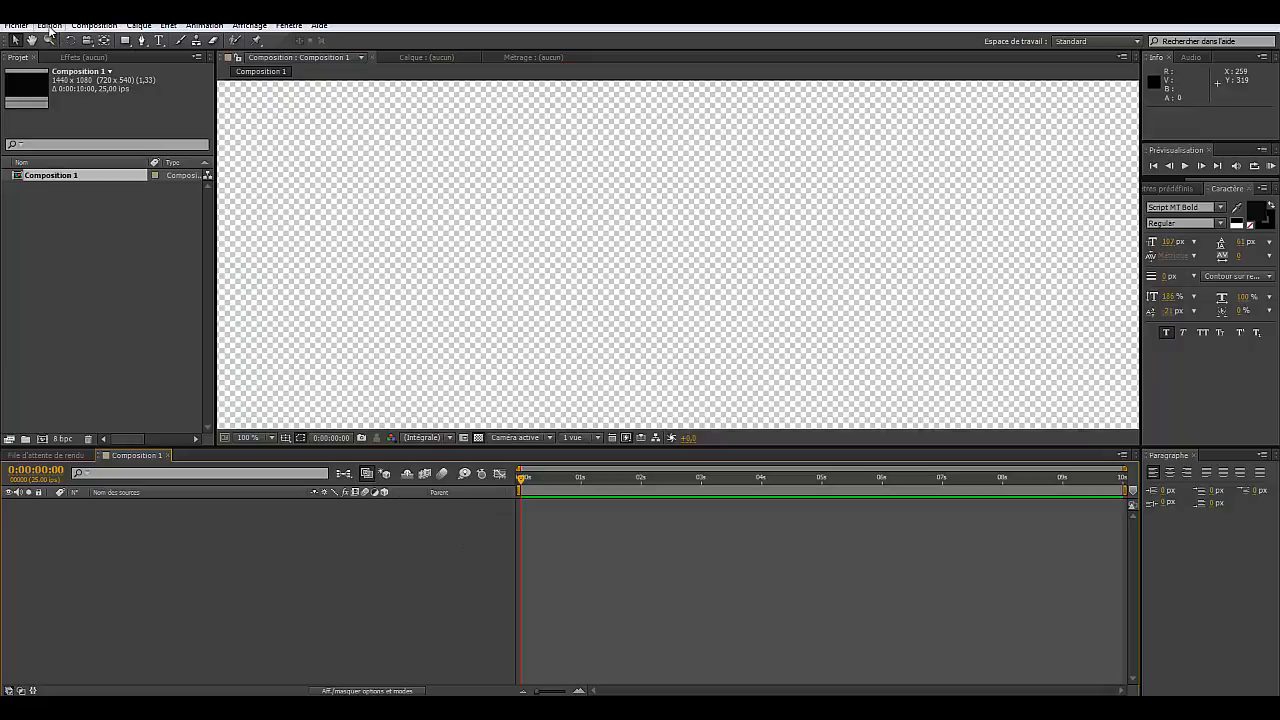
# Step: Import parchemin02.psd from the Mes images folder as footage with merged layers
pyautogui.click(17, 25)
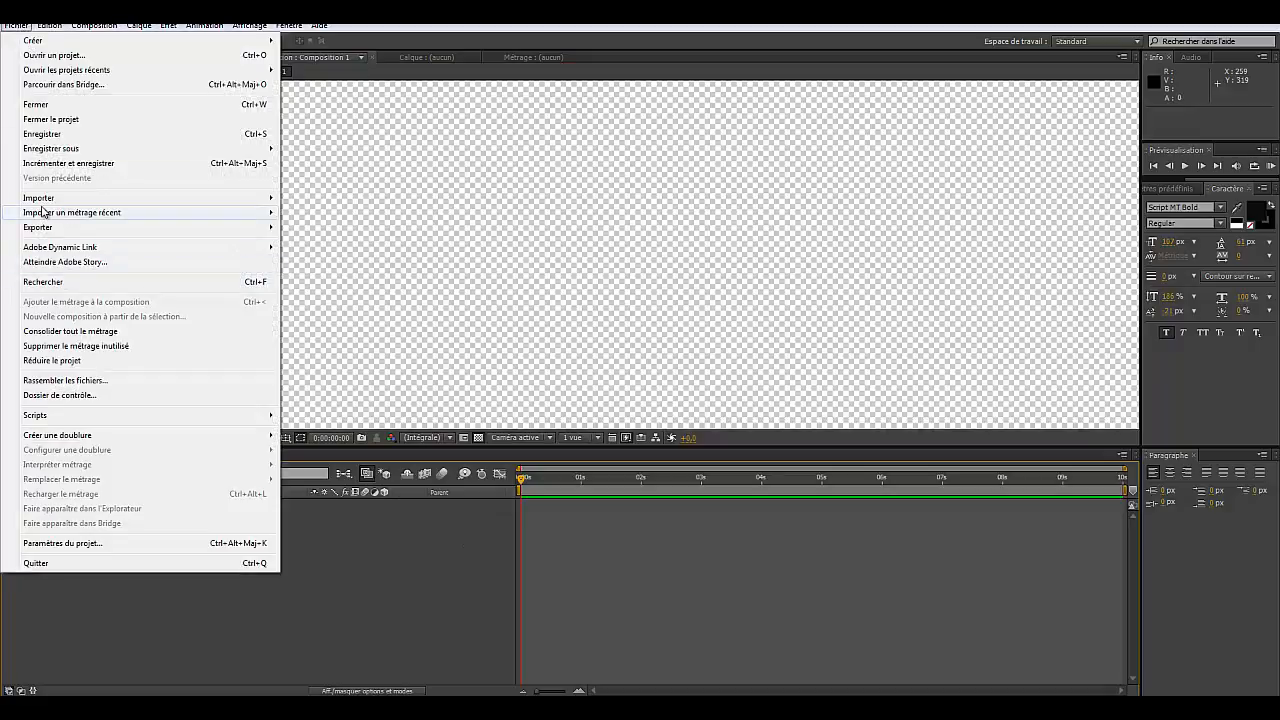
pyautogui.moveTo(69, 198)
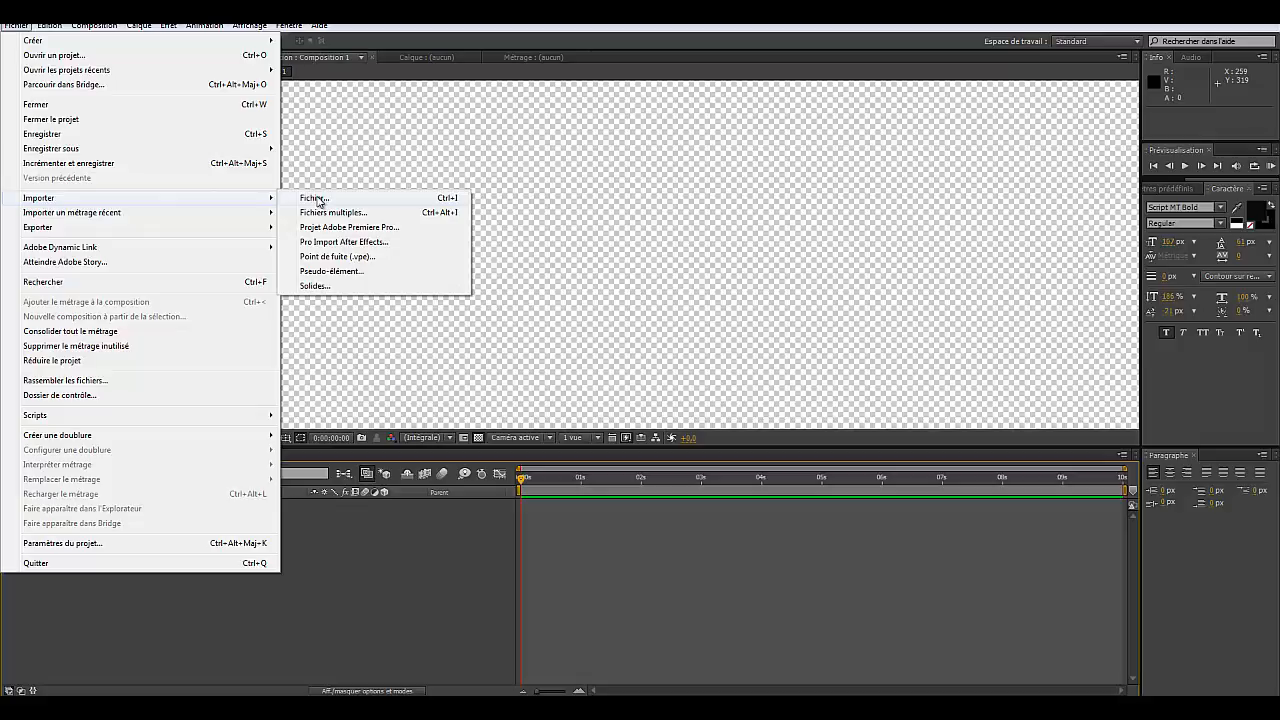
pyautogui.click(316, 198)
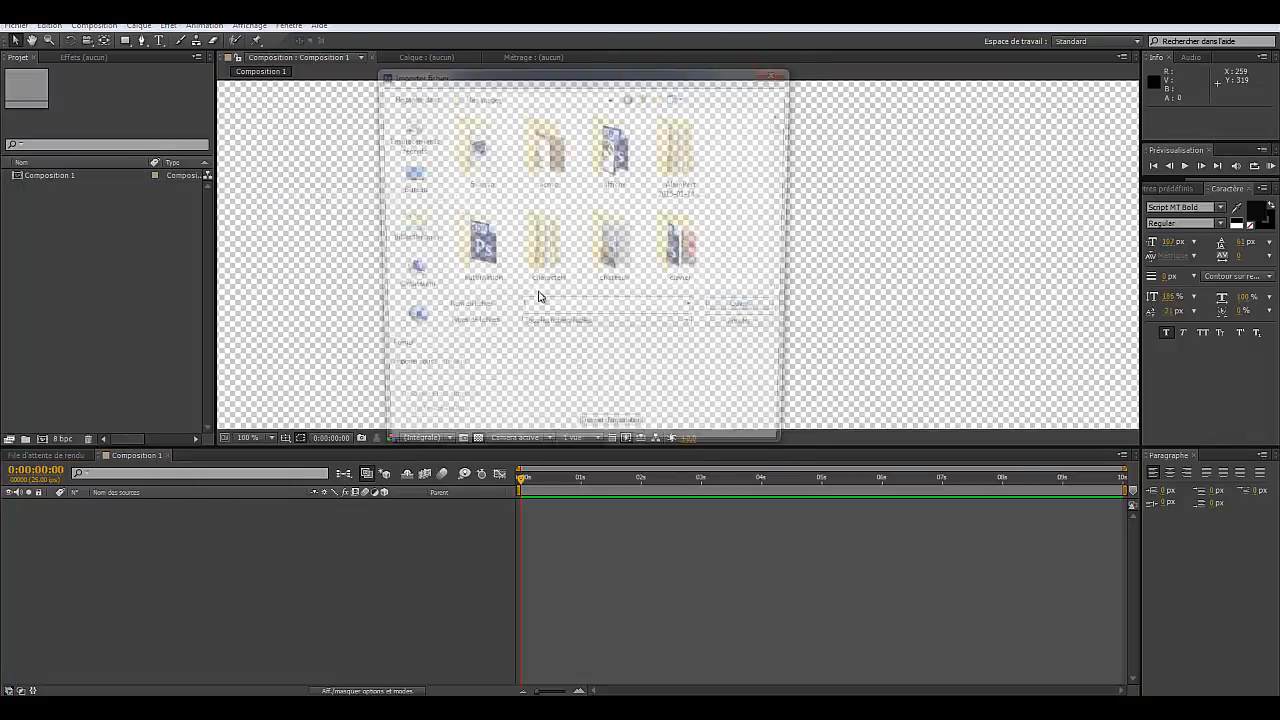
pyautogui.moveTo(786, 120); pyautogui.dragTo(780, 247)
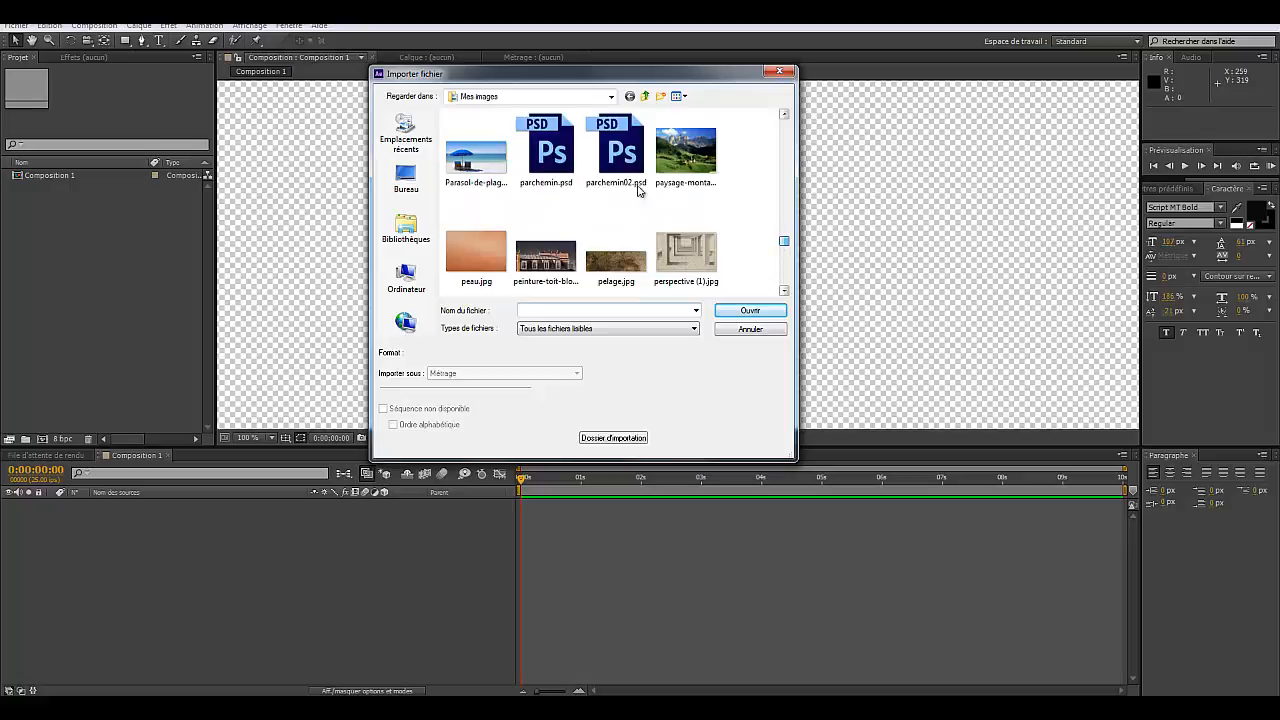
pyautogui.click(615, 150)
pyautogui.click(745, 312)
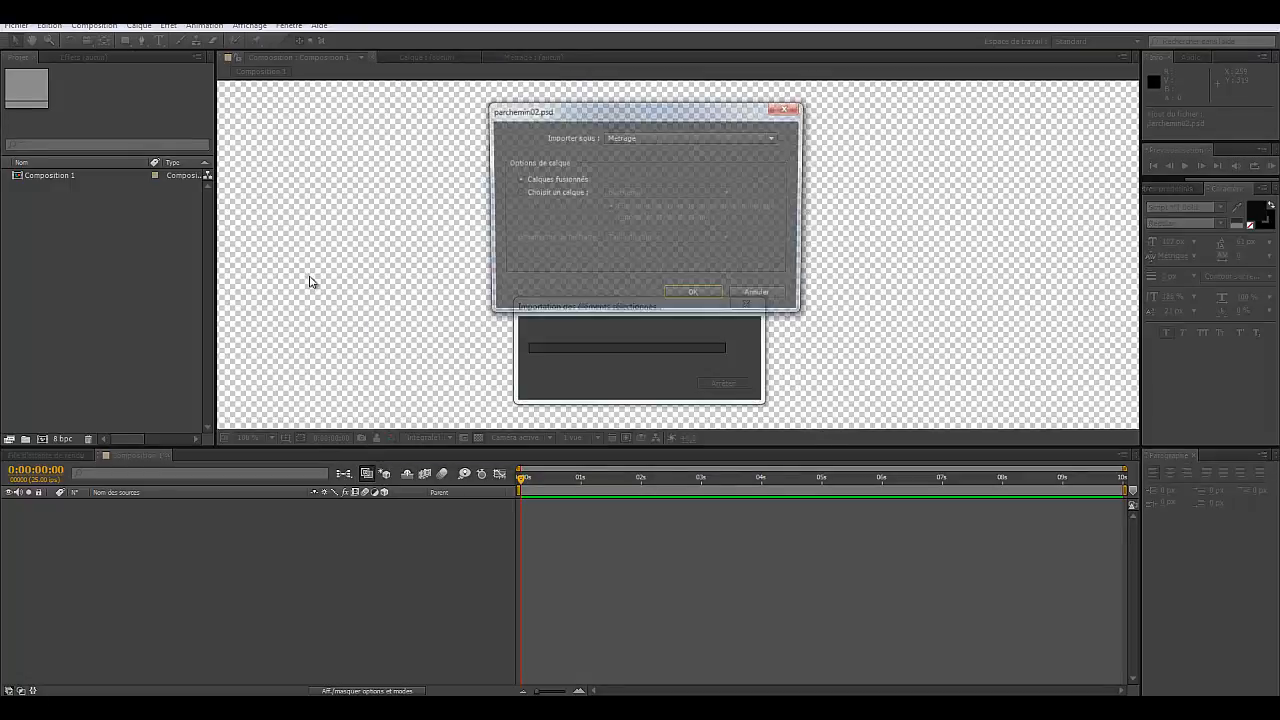
pyautogui.click(700, 297)
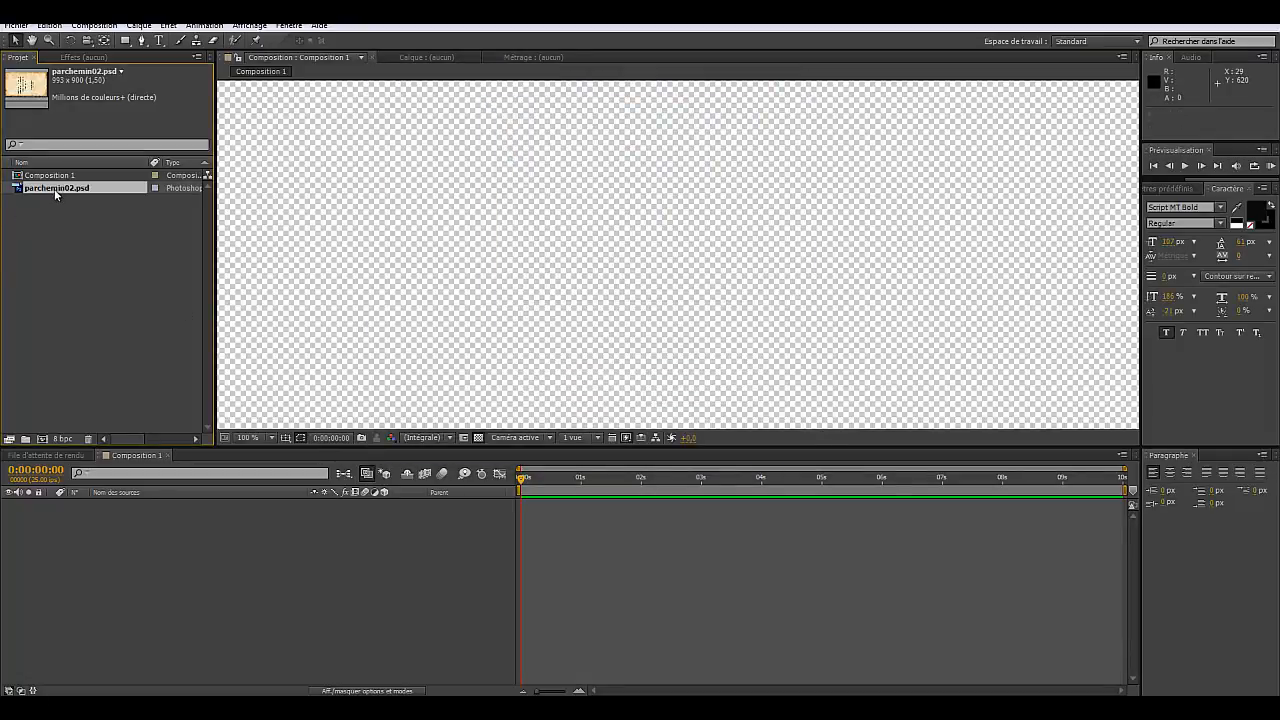
# Step: Add parchemin02.psd to the composition as a layer and scale it to 55%
pyautogui.moveTo(52, 188); pyautogui.dragTo(120, 516)
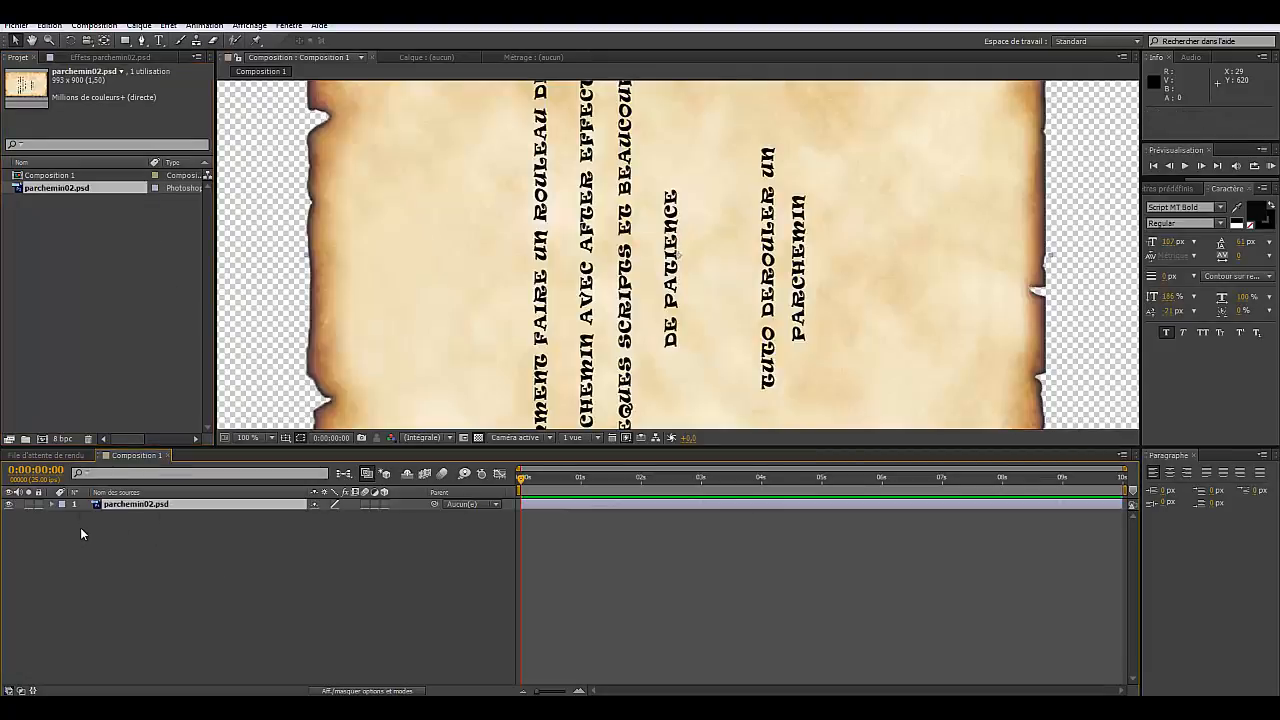
pyautogui.press('s')
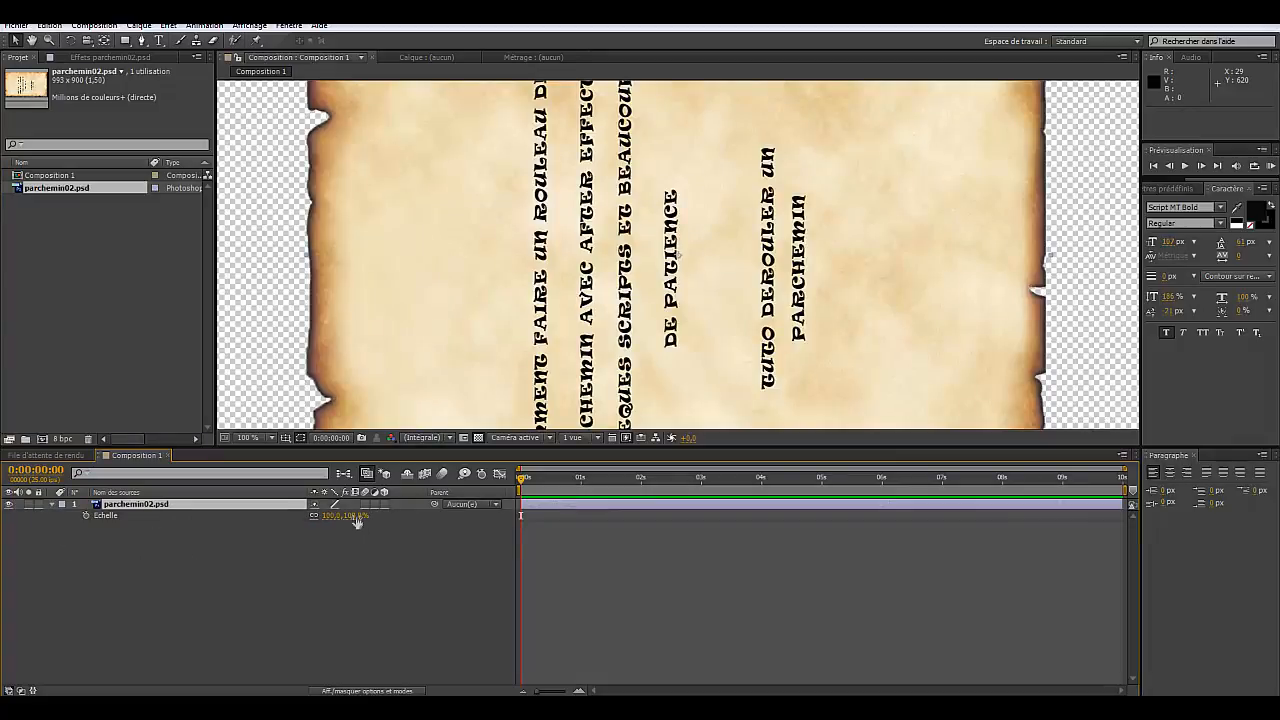
pyautogui.moveTo(350, 516)
pyautogui.mouseDown()
pyautogui.moveTo(363, 517)
pyautogui.moveTo(330, 528)
pyautogui.mouseUp()
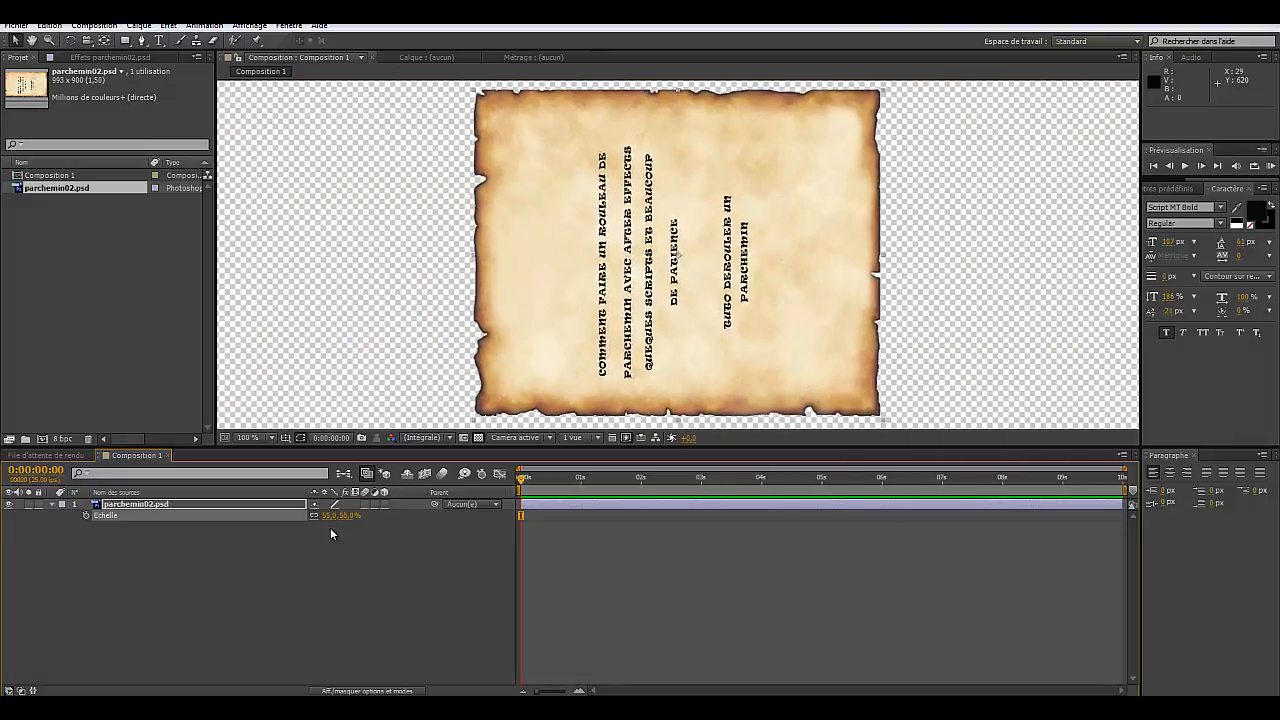
pyautogui.click(178, 550)
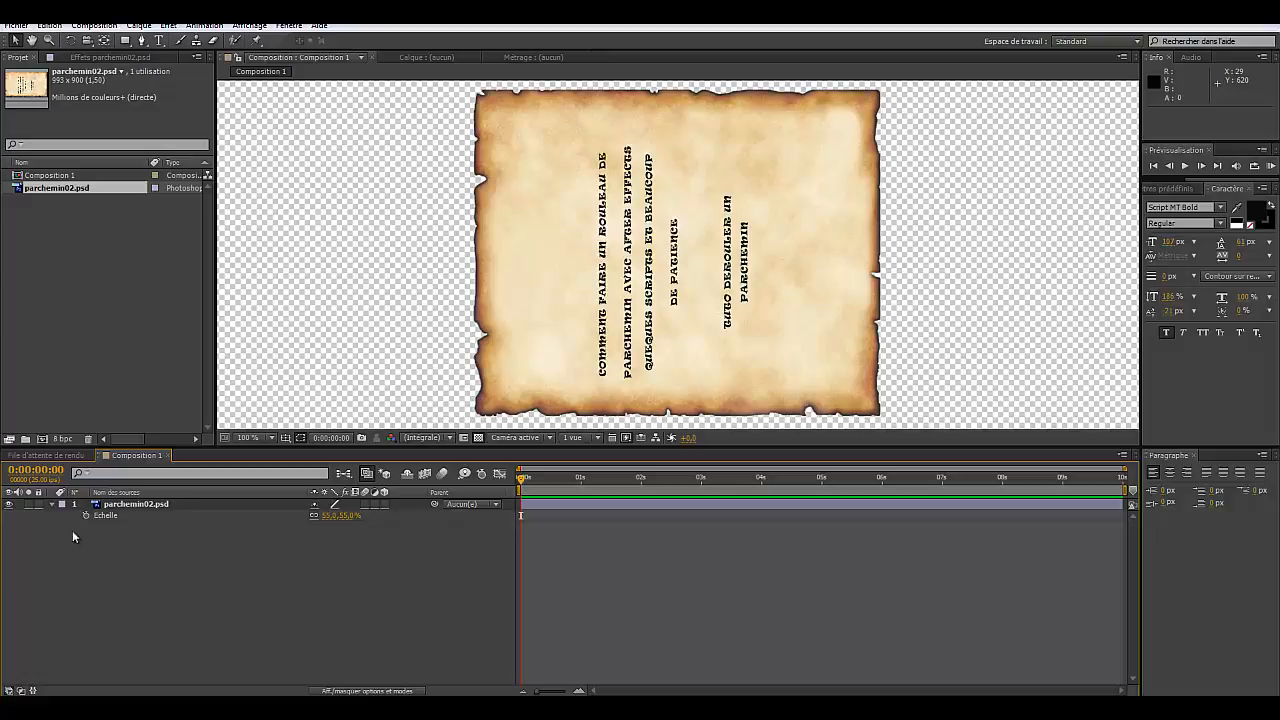
pyautogui.click(51, 504)
# Step: Switch to the web browser and open the After Effects section of aescripts.com from the "ae script" search results
pyautogui.click(107, 708)
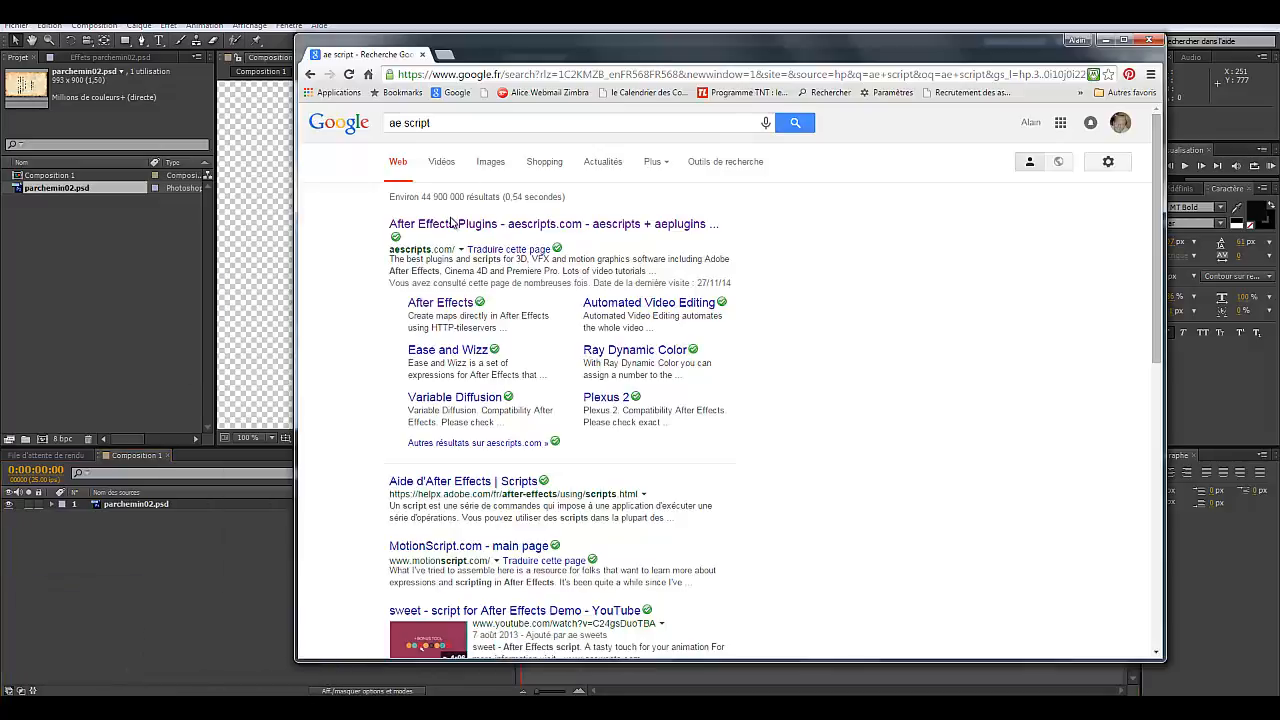
pyautogui.click(448, 307)
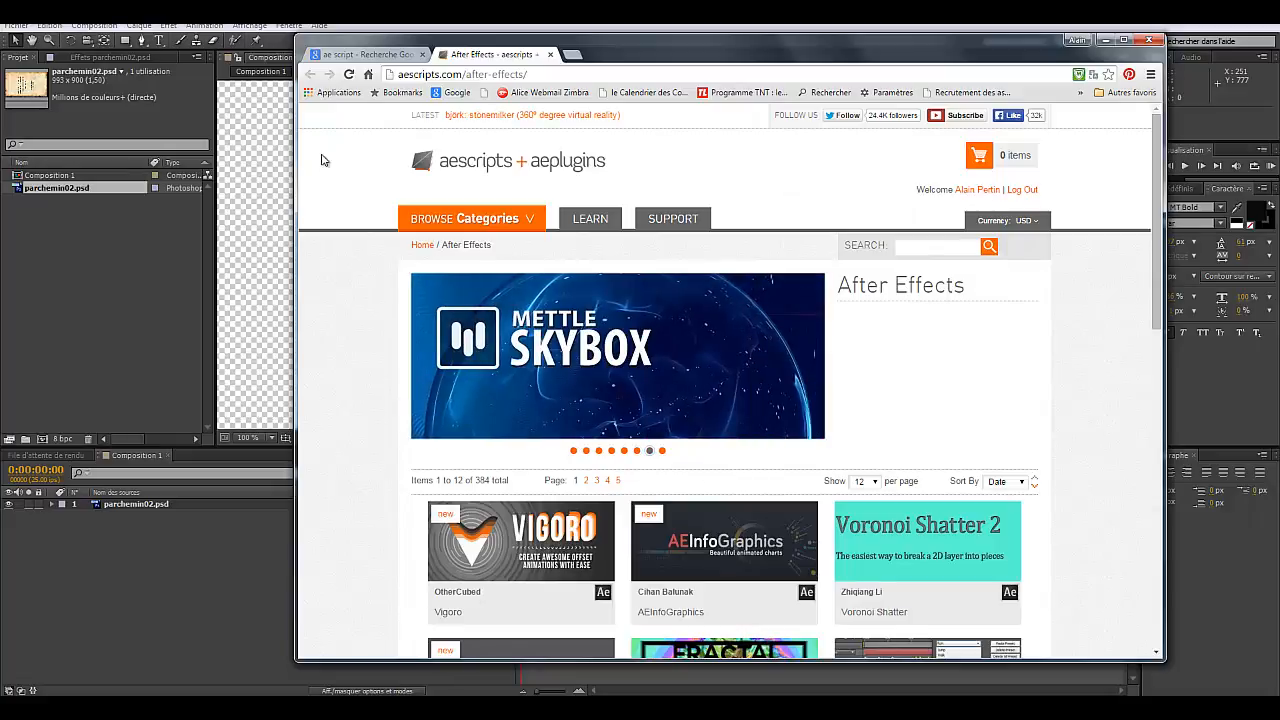
# Step: Move the browser window aside and look through the installed scripts available in After Effects
pyautogui.moveTo(721, 46); pyautogui.dragTo(741, 48)
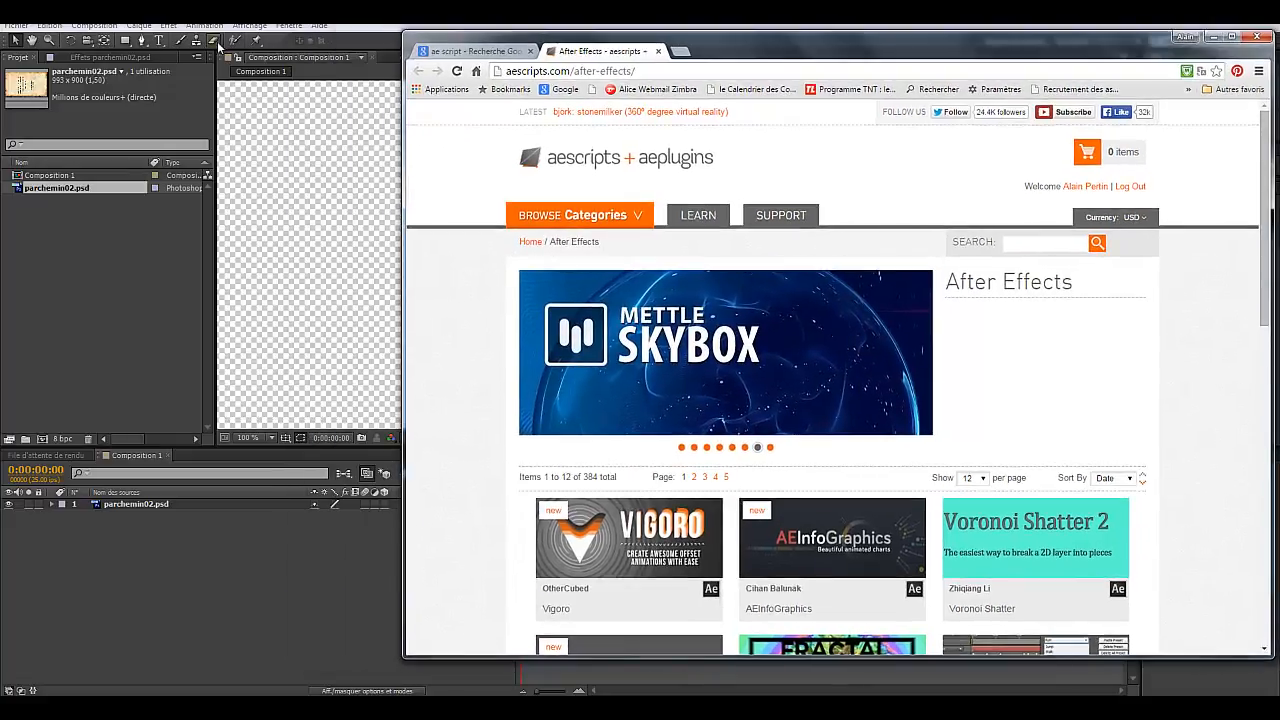
pyautogui.click(289, 25)
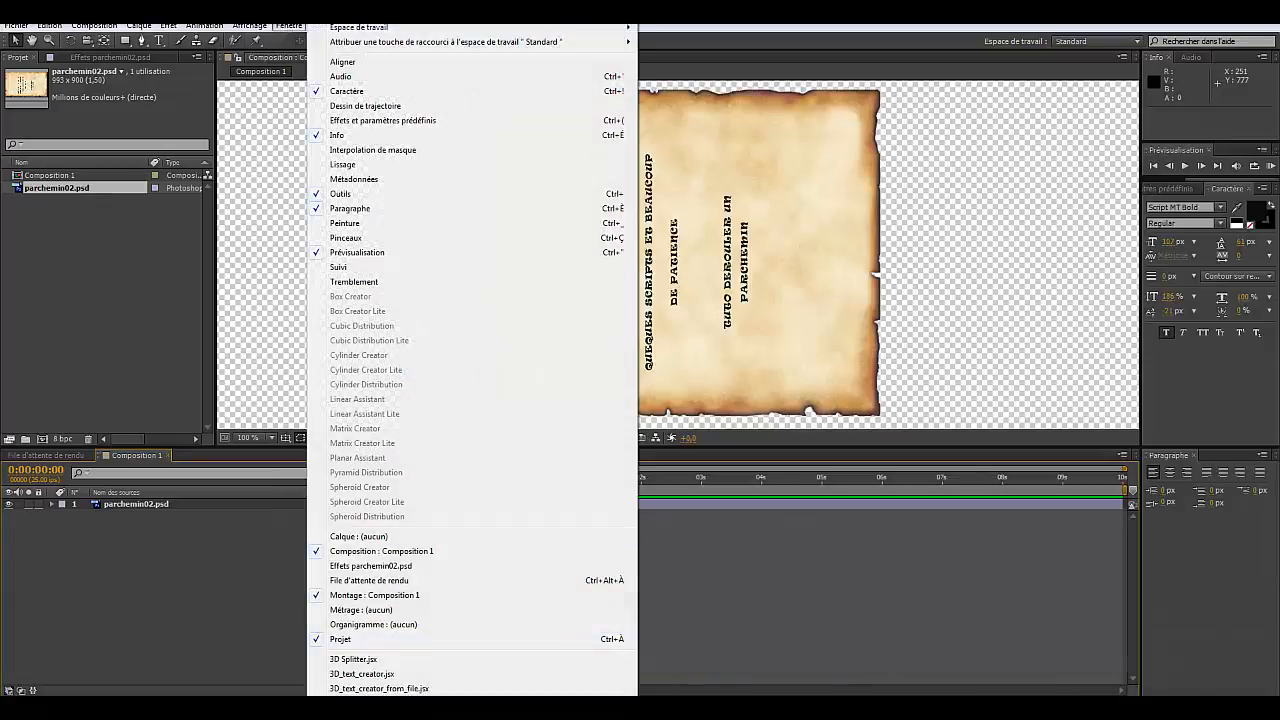
pyautogui.moveTo(393, 704)
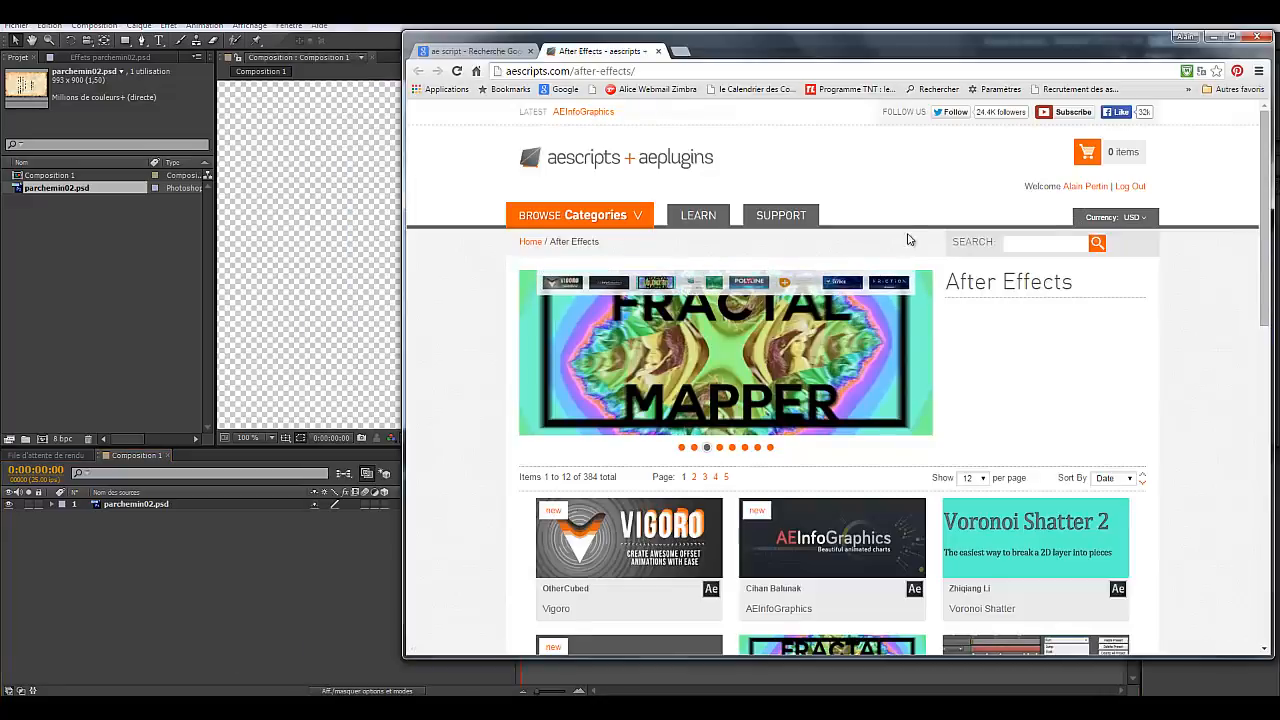
# Step: Search aescripts.com for "rd slidcer", view the rd: Slicer product page, and minimize the browser
pyautogui.moveTo(762, 445)
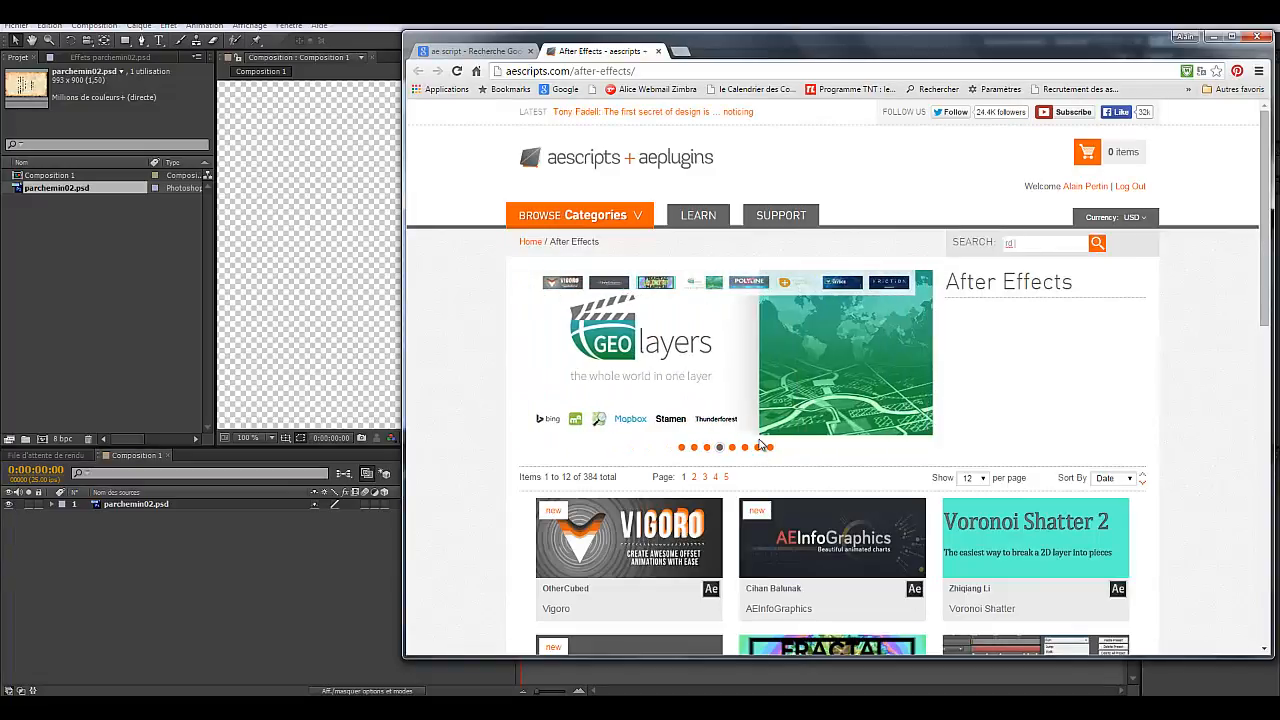
pyautogui.write('sli')
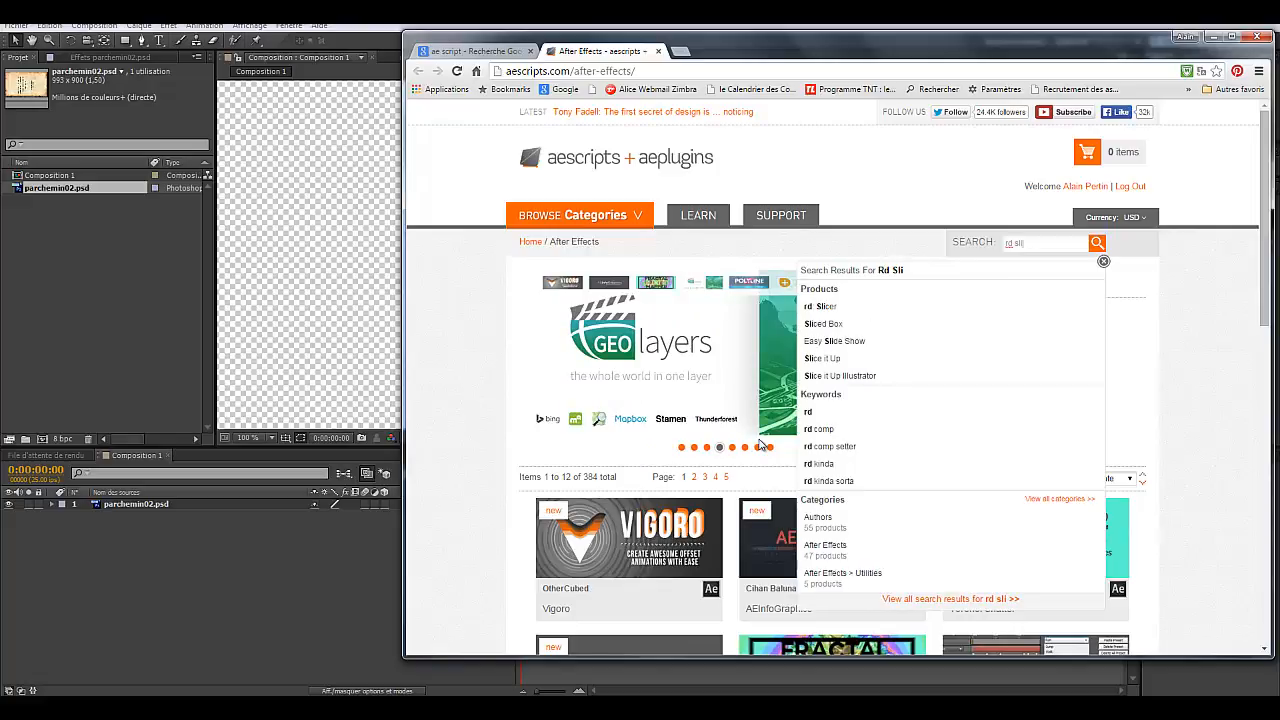
pyautogui.write('c')
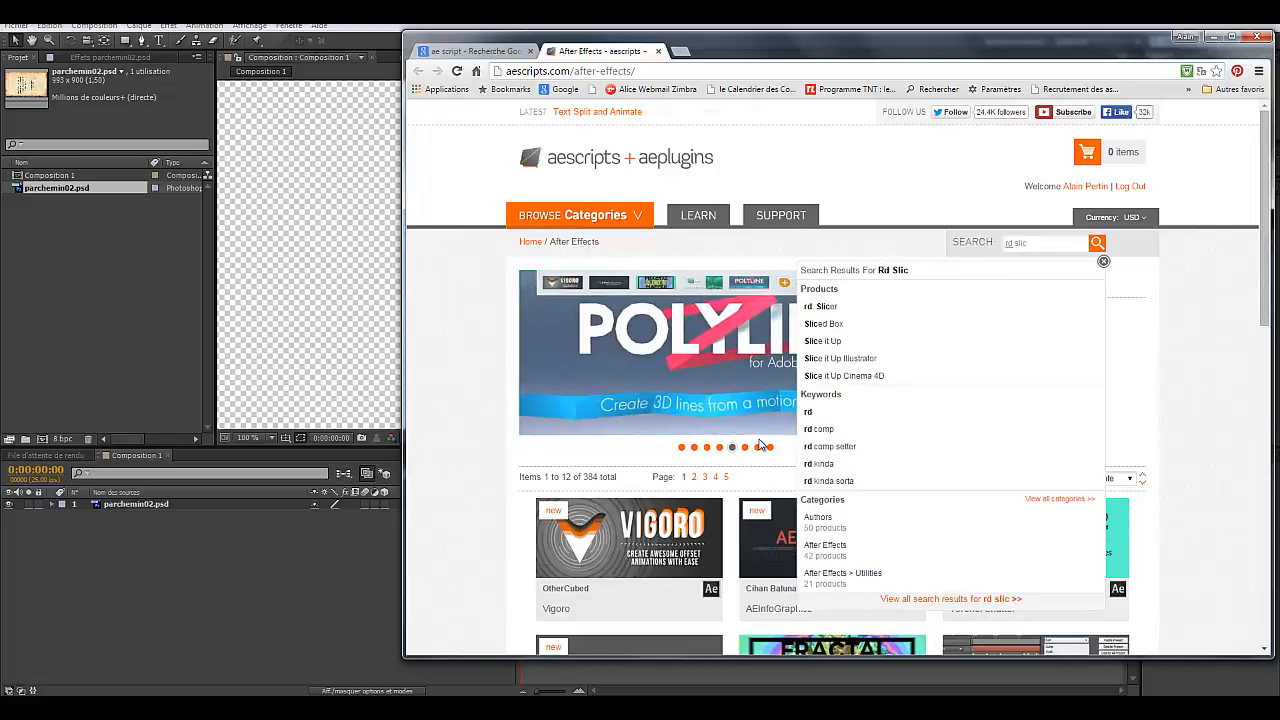
pyautogui.press('BackSpace')
pyautogui.write('dcer')
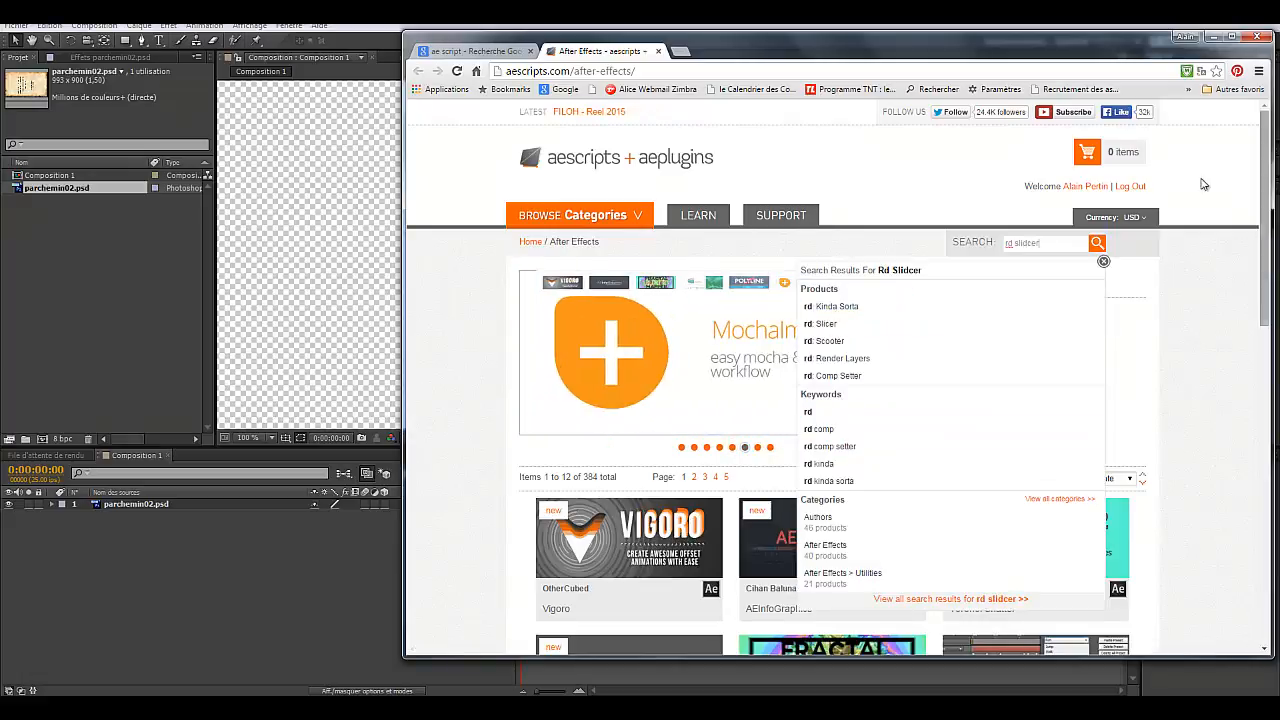
pyautogui.click(1096, 244)
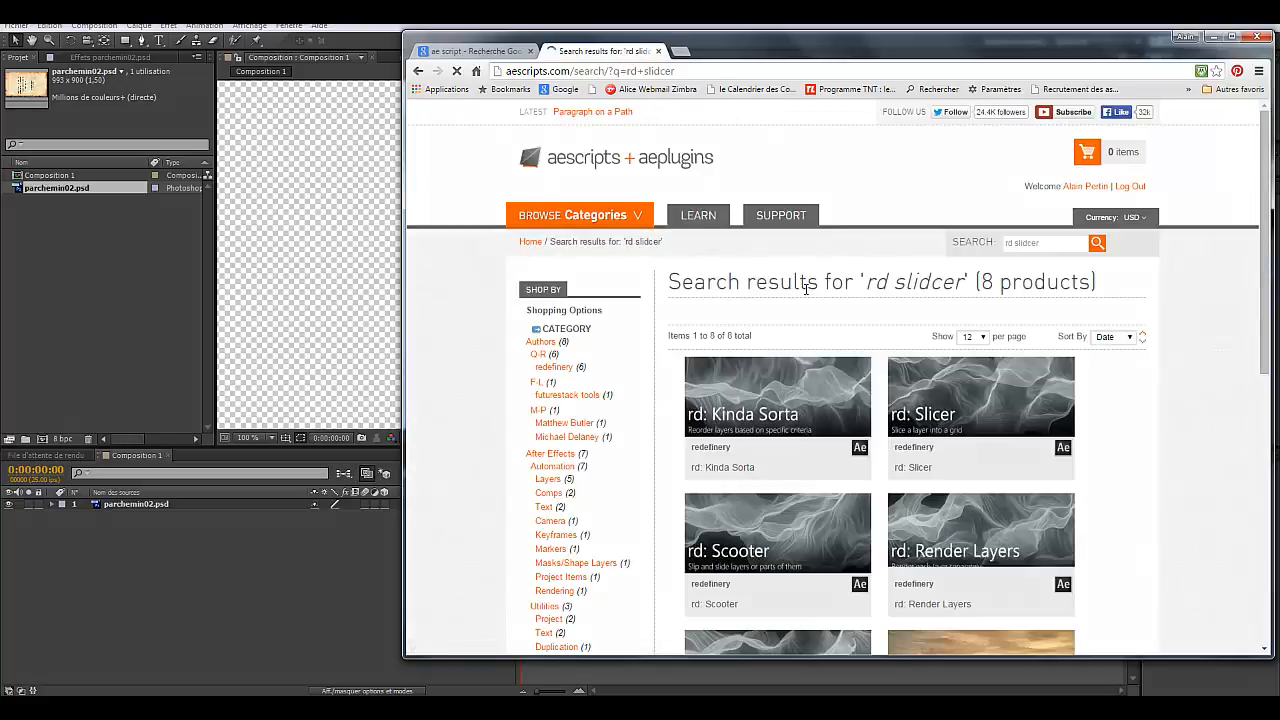
pyautogui.scroll(-1, 780, 318)
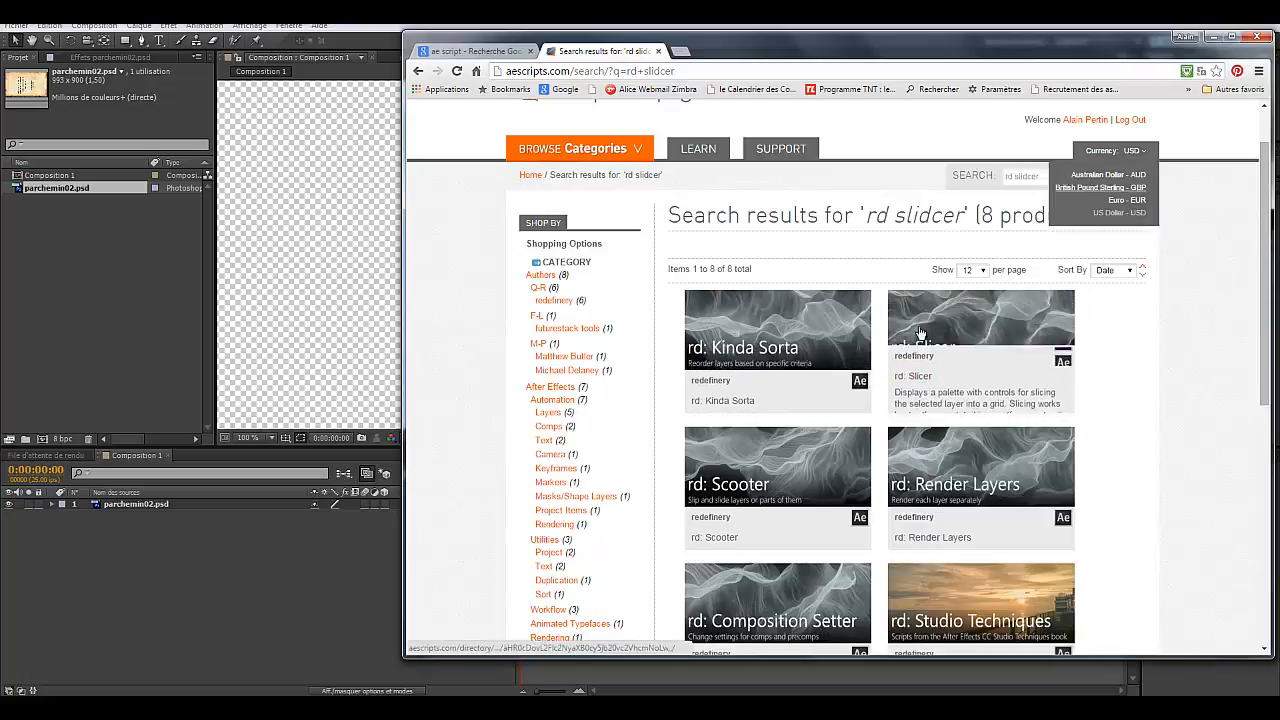
pyautogui.click(951, 339)
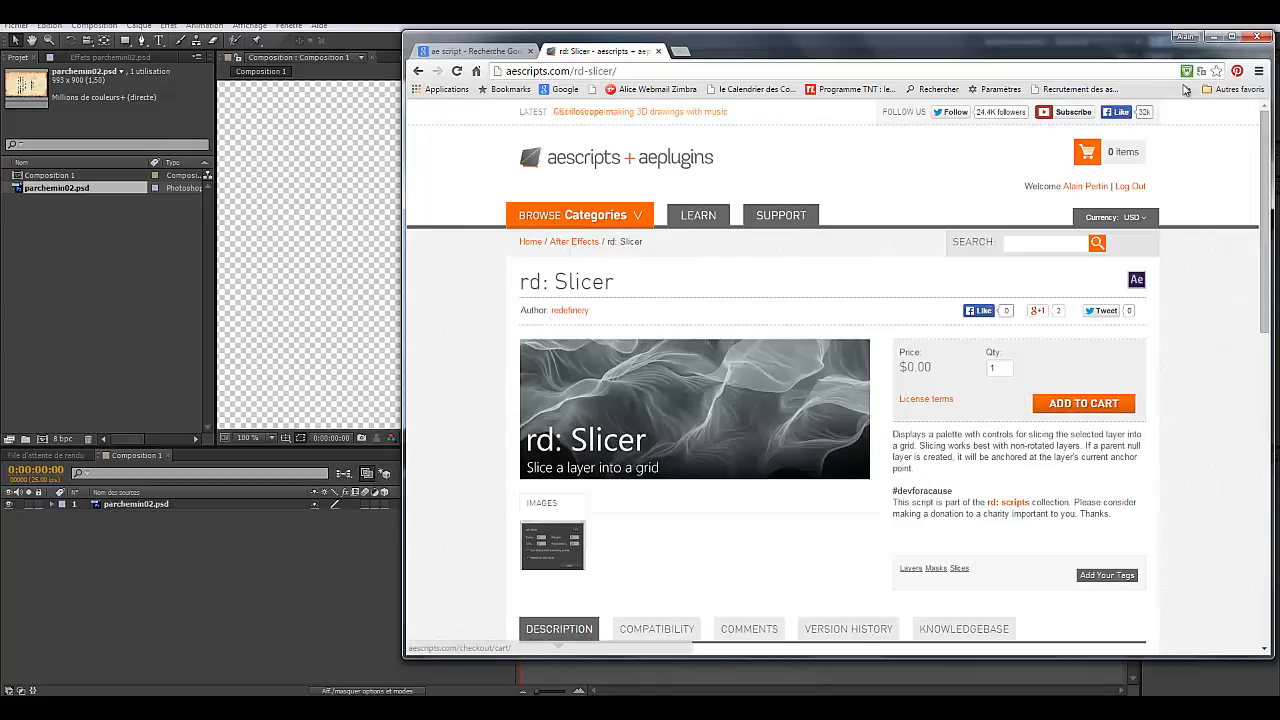
pyautogui.click(1213, 37)
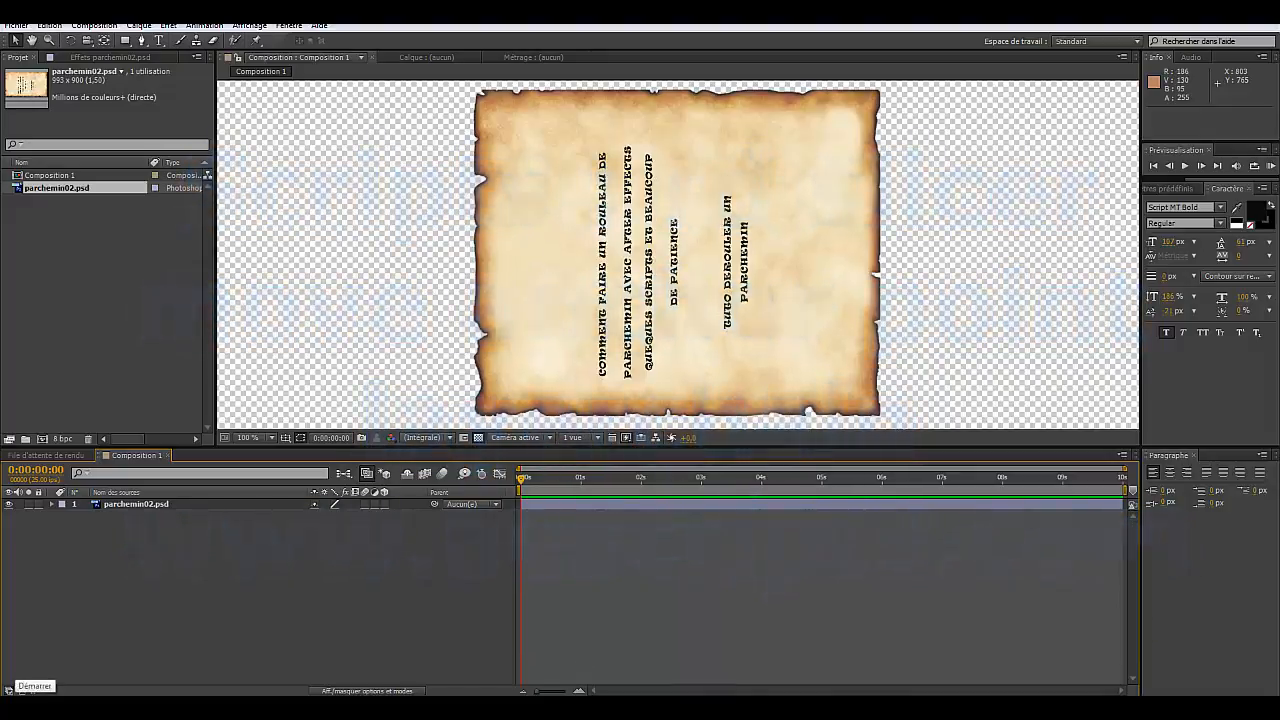
# Step: Browse the C: drive to Programmes, Adobe, Adobe After Effects CS6, Support Files, Scripts, ScriptUI Panels and locate rd_Slicer.jsx
pyautogui.click(8, 689)
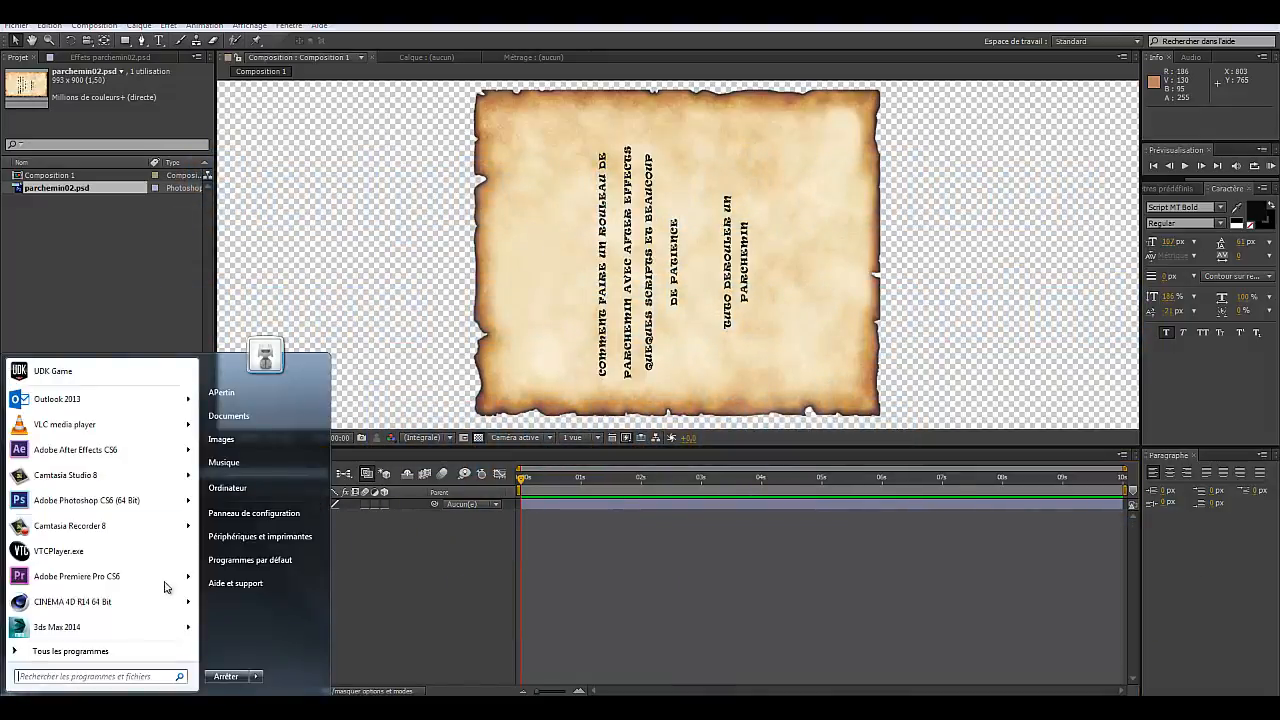
pyautogui.click(222, 487)
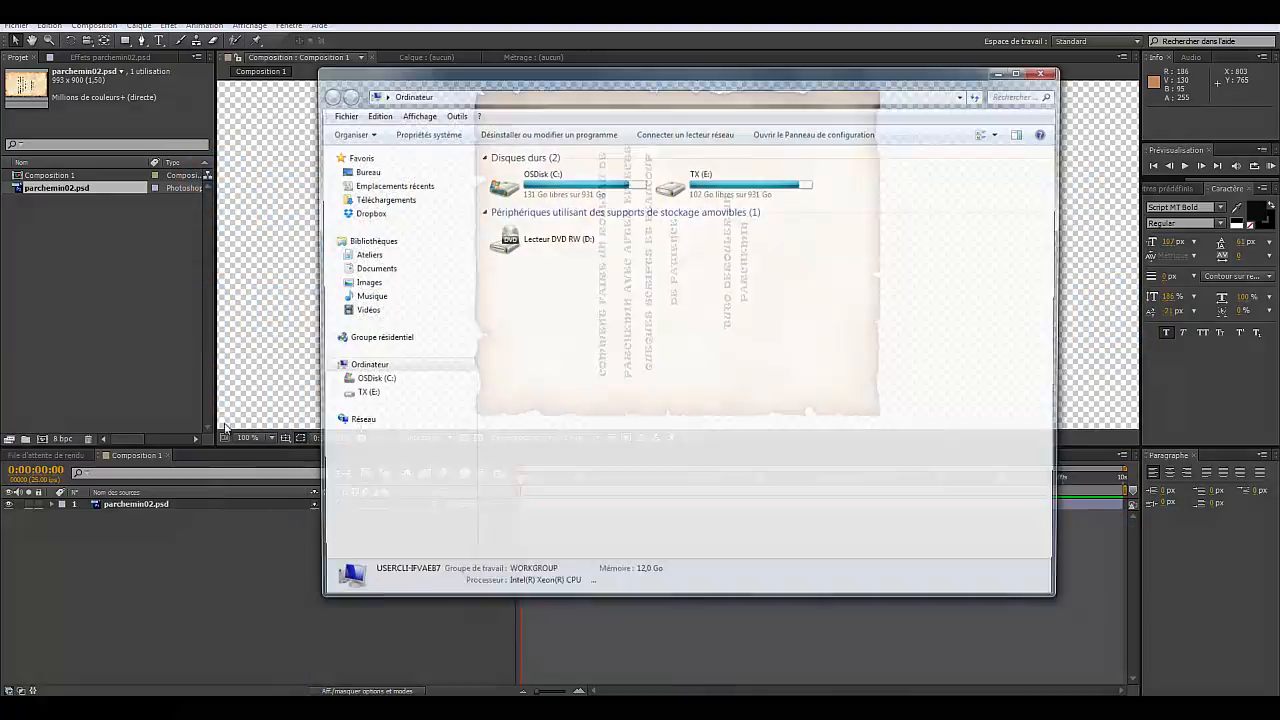
pyautogui.doubleClick(570, 187)
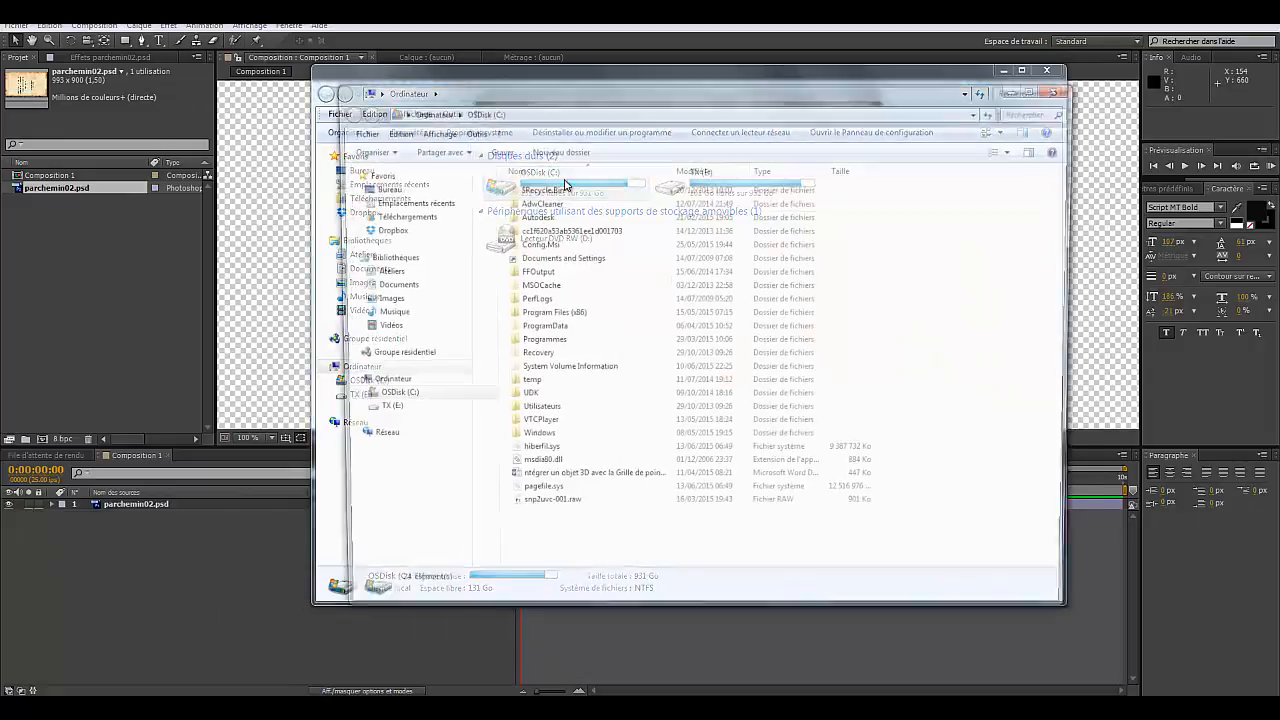
pyautogui.doubleClick(533, 343)
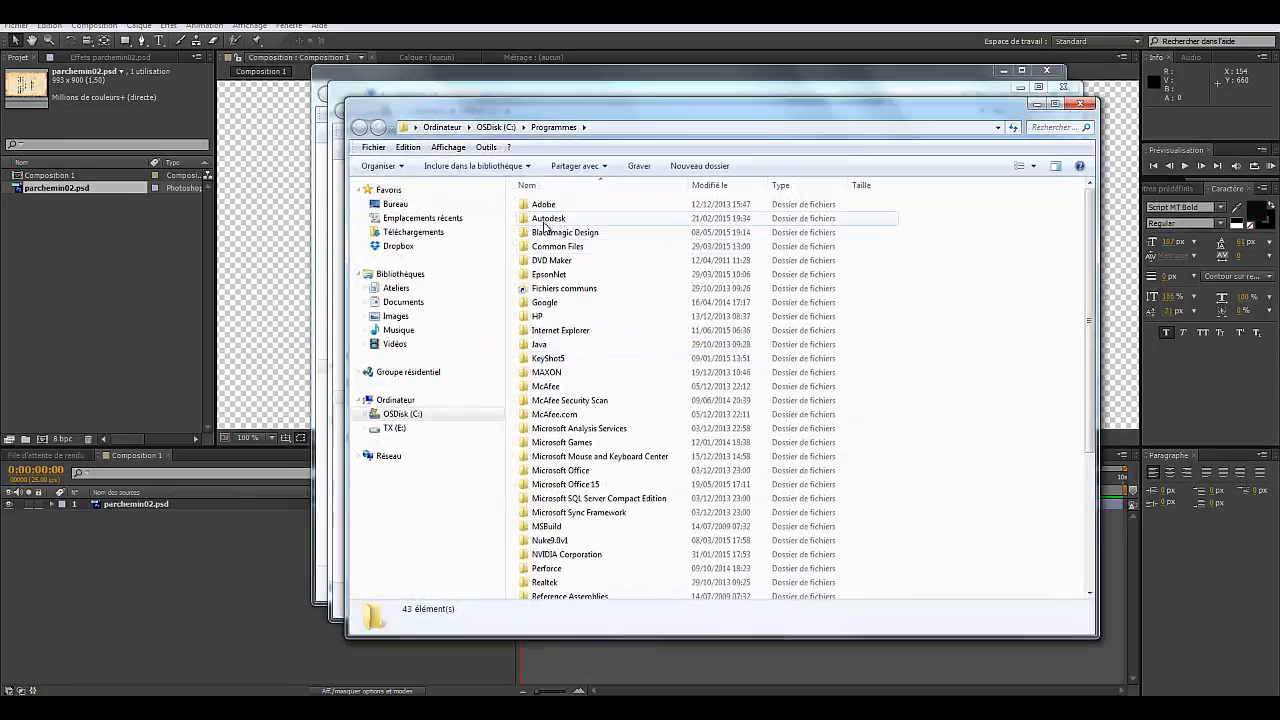
pyautogui.doubleClick(553, 208)
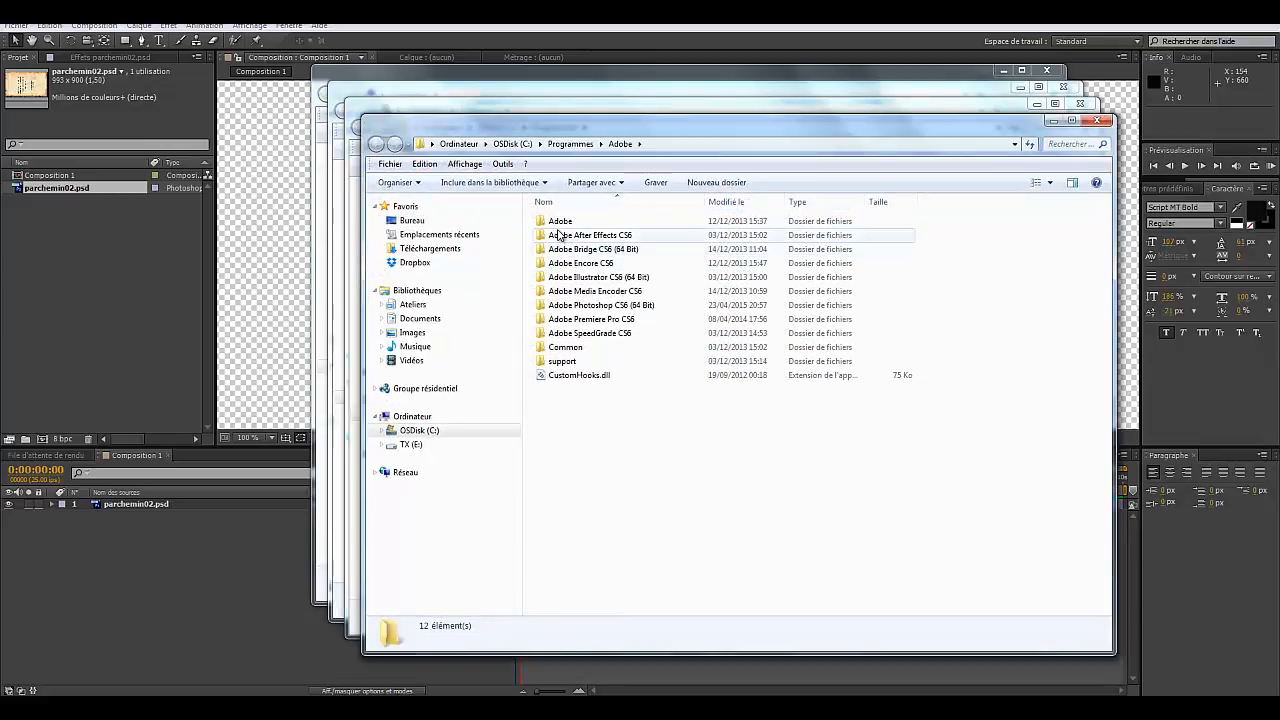
pyautogui.doubleClick(560, 238)
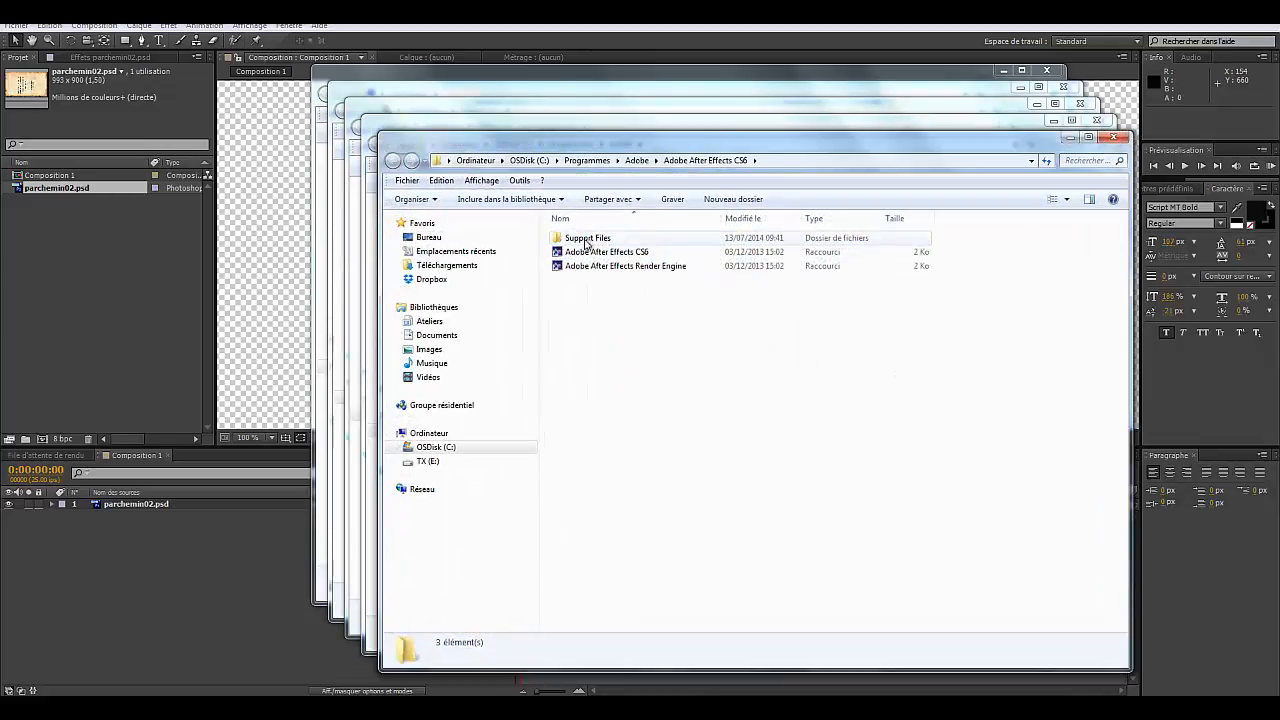
pyautogui.doubleClick(585, 240)
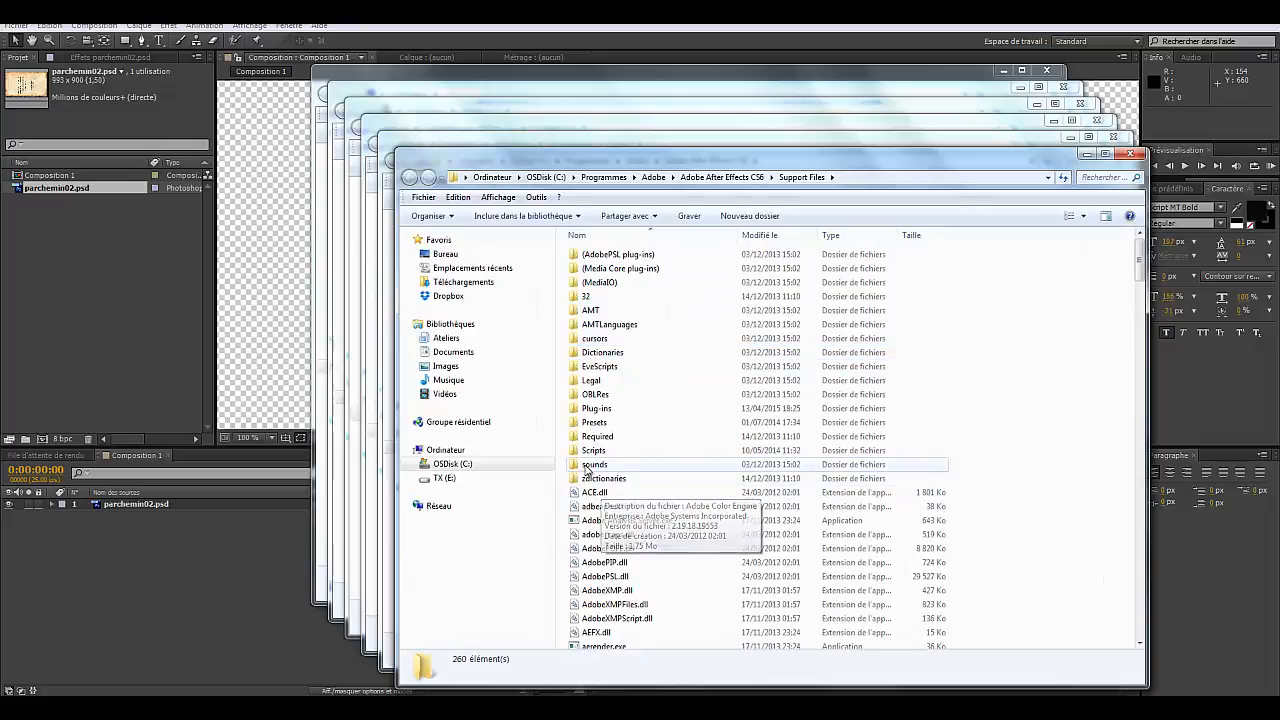
pyautogui.click(589, 453)
pyautogui.doubleClick(589, 452)
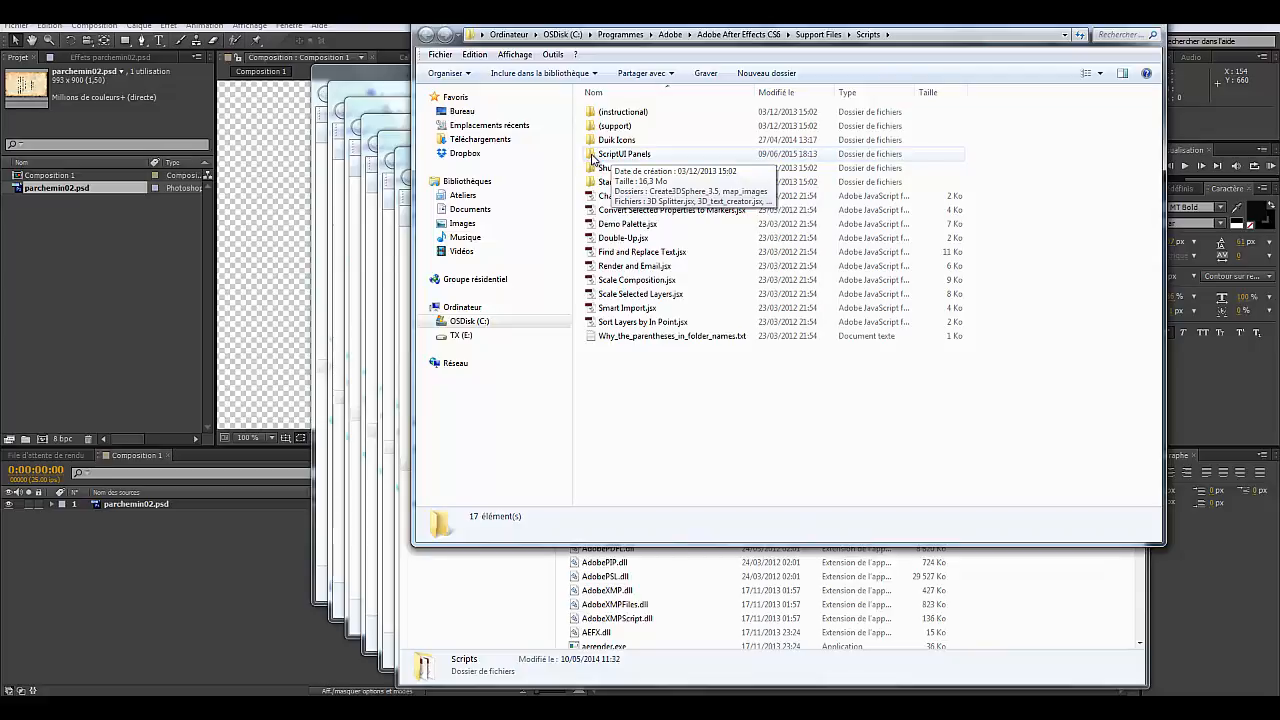
pyautogui.click(597, 157)
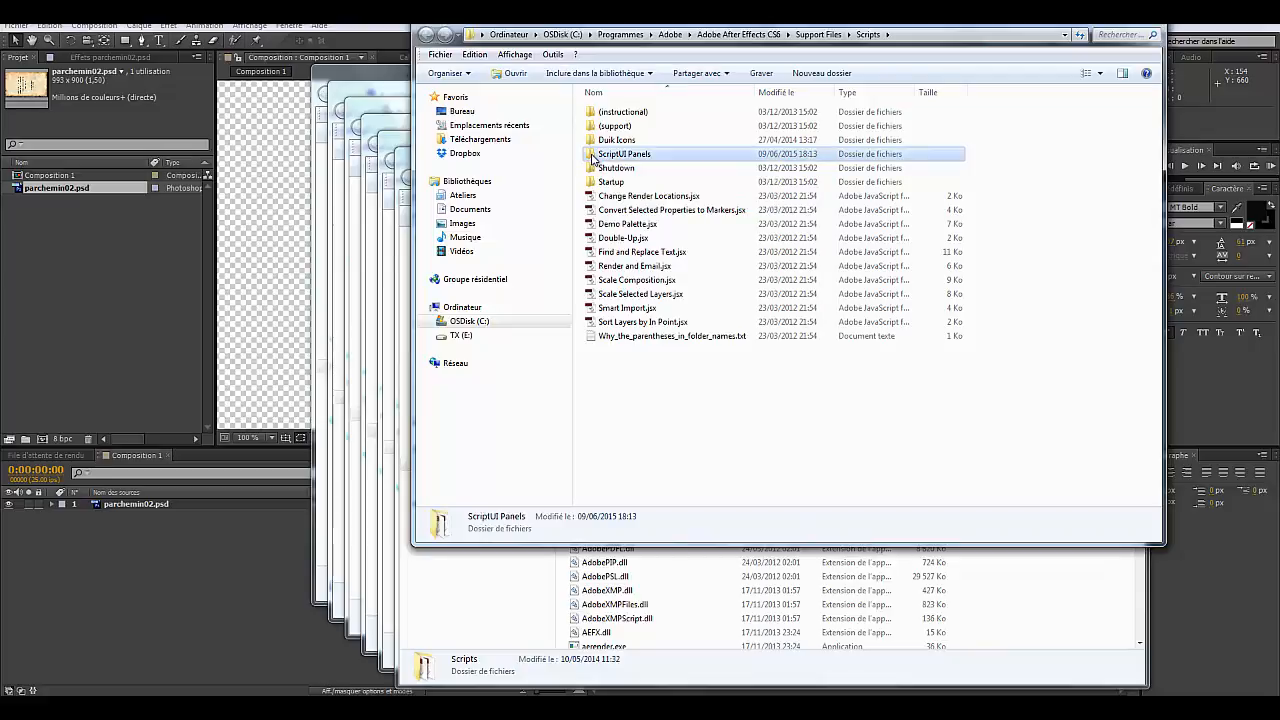
pyautogui.doubleClick(594, 156)
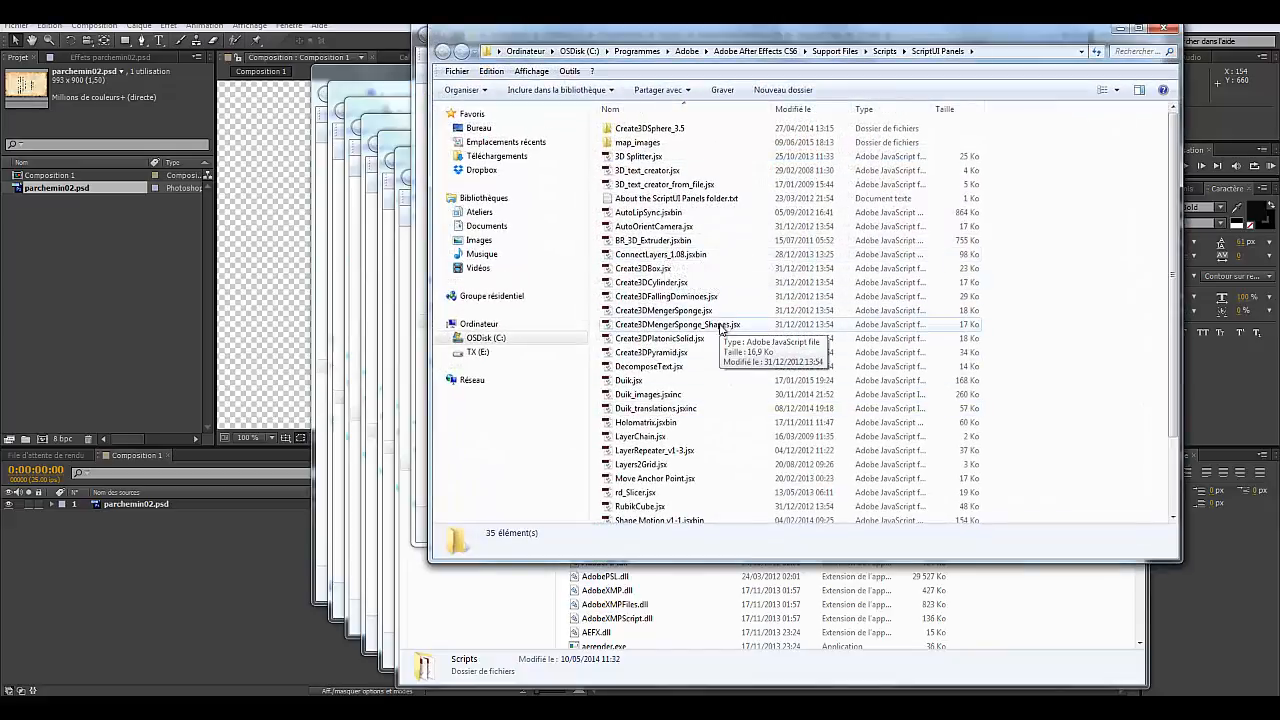
pyautogui.scroll(-3, 731, 244)
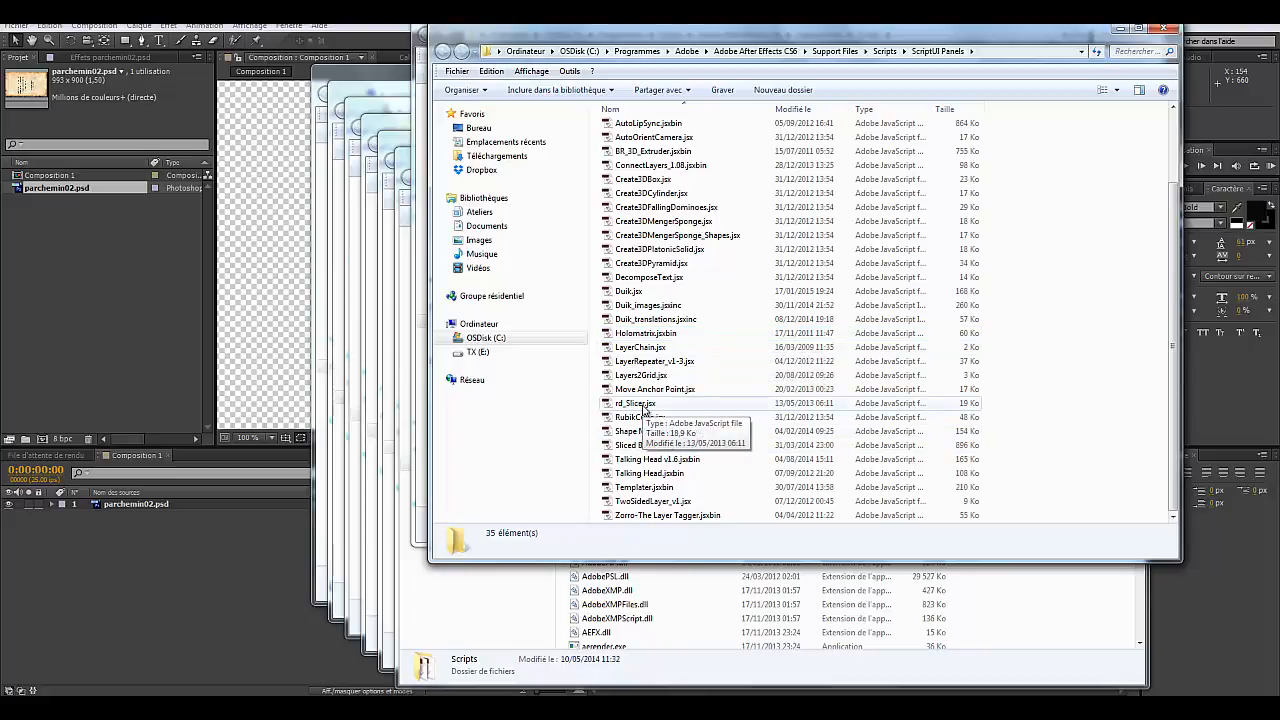
# Step: Close all the open folder windows to get back to the composition
pyautogui.click(1161, 28)
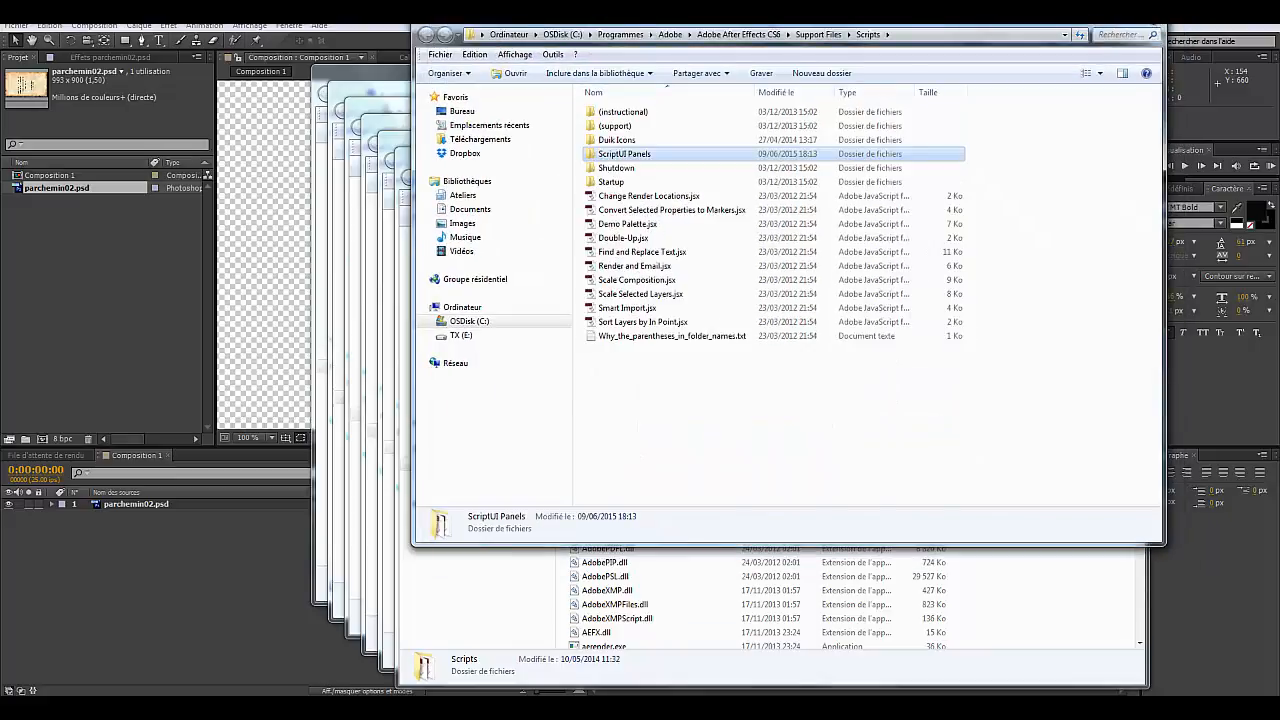
pyautogui.click(1150, 30)
pyautogui.click(1116, 141)
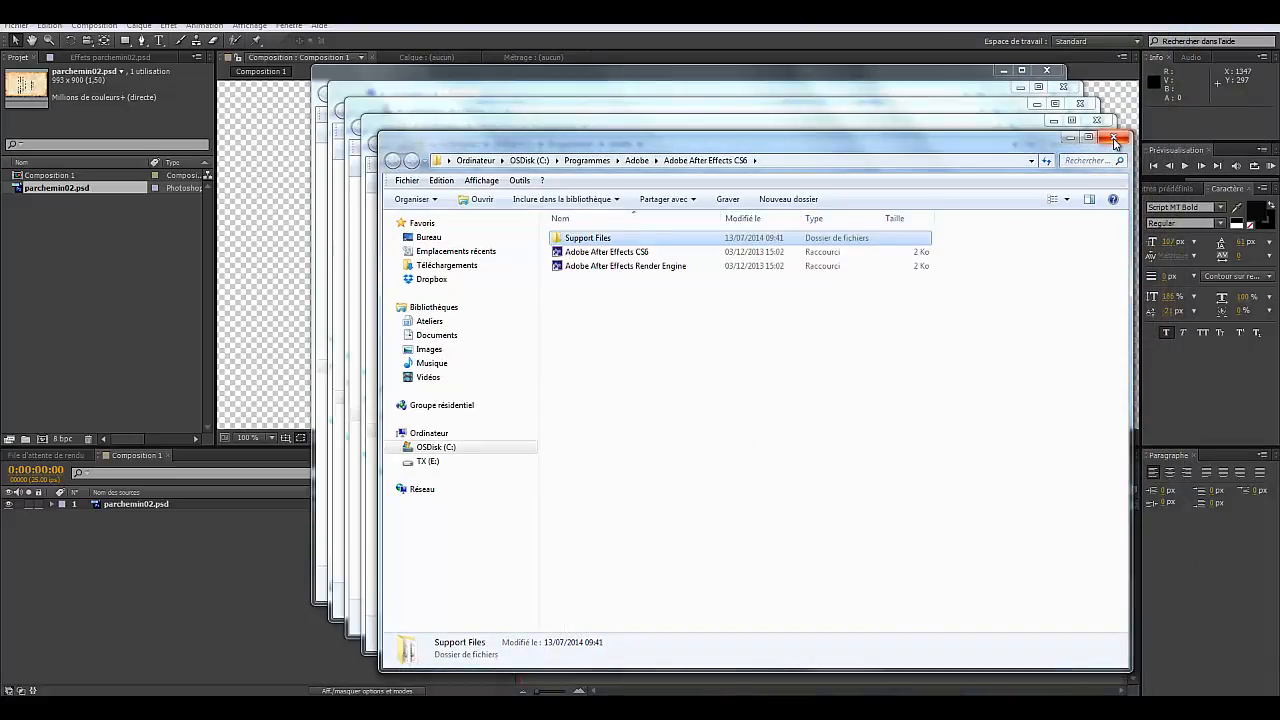
pyautogui.click(1116, 139)
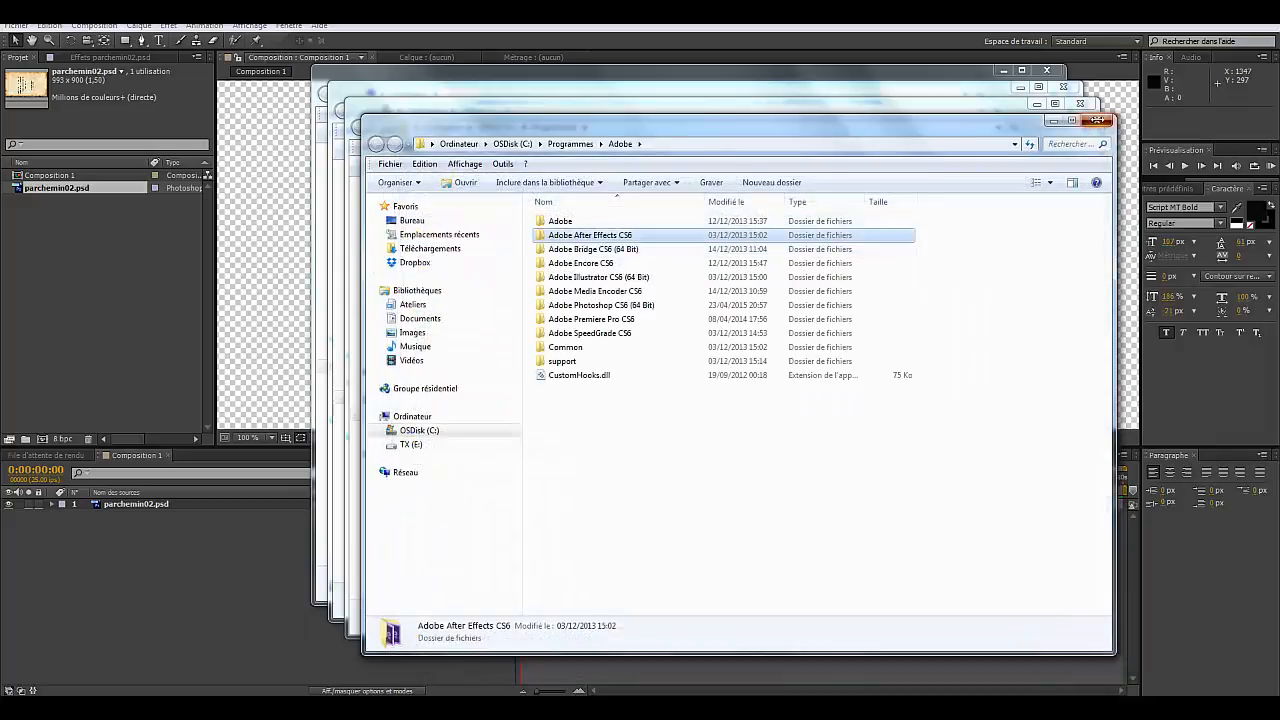
pyautogui.click(1097, 121)
pyautogui.click(1080, 105)
pyautogui.click(1063, 86)
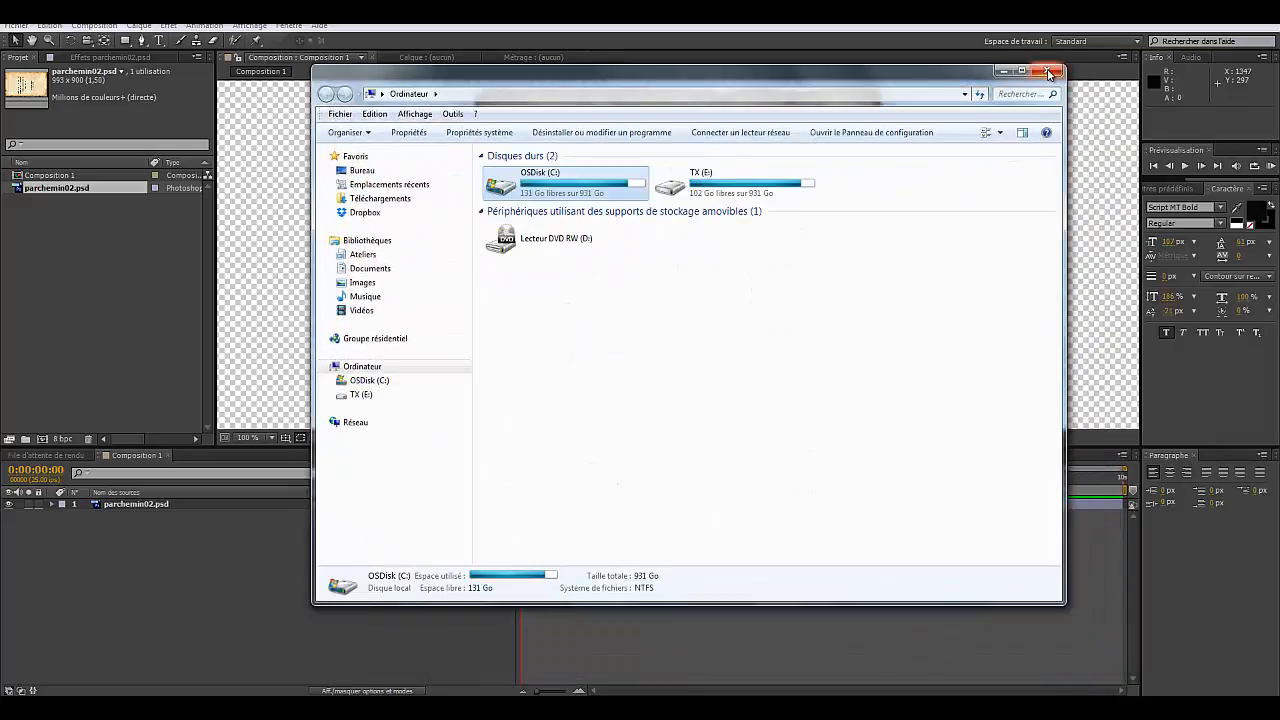
pyautogui.click(1046, 70)
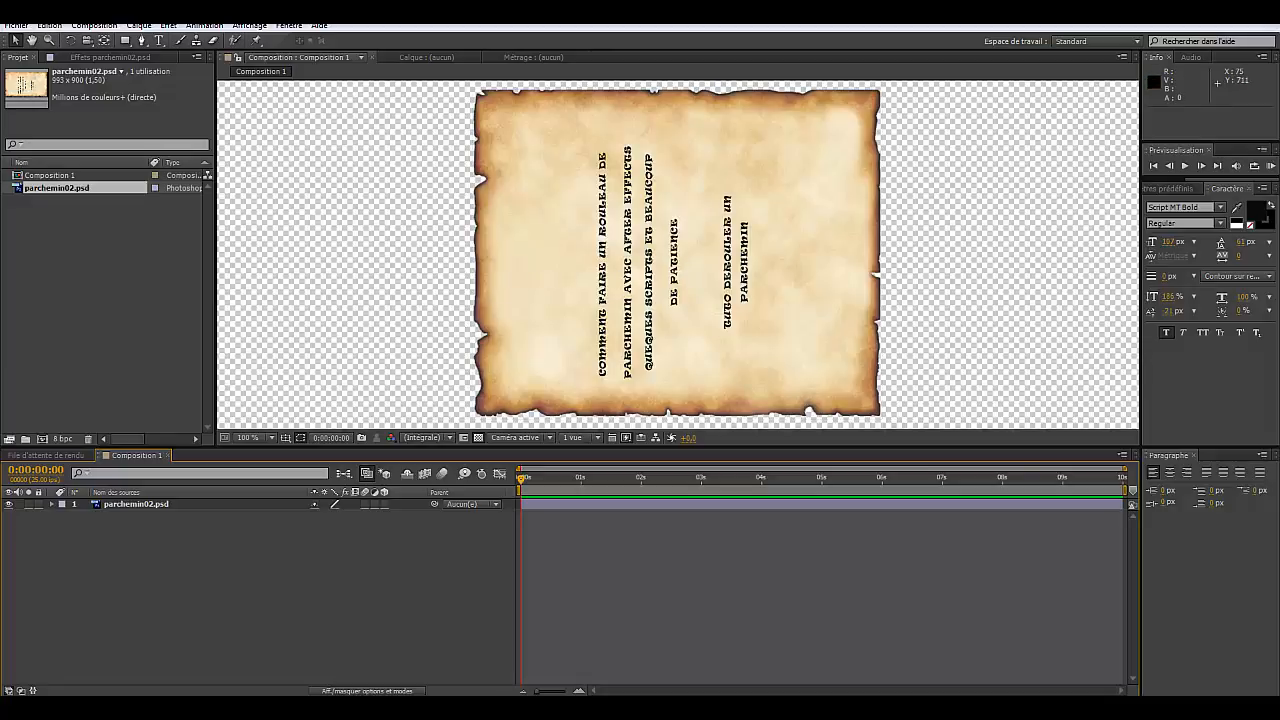
# Step: Open the rd_Slicer.jsx script window, move it slightly aside, and set the number of columns to 30
pyautogui.click(289, 25)
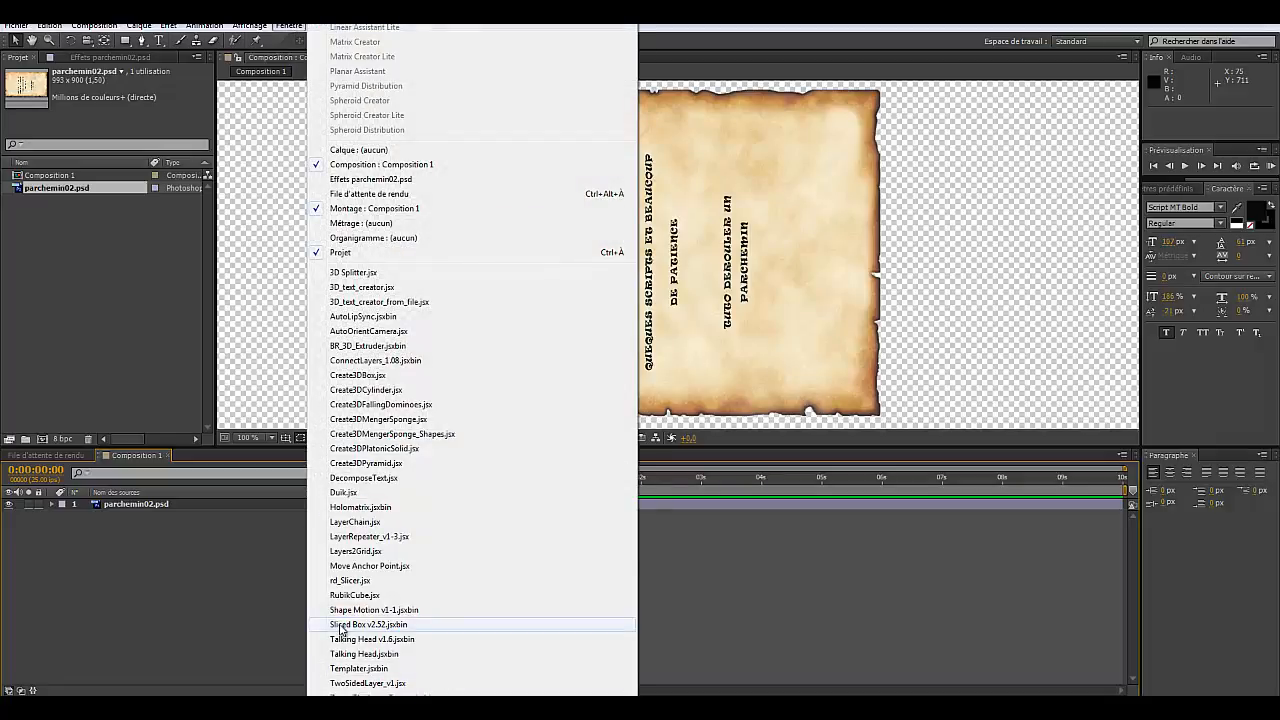
pyautogui.click(340, 580)
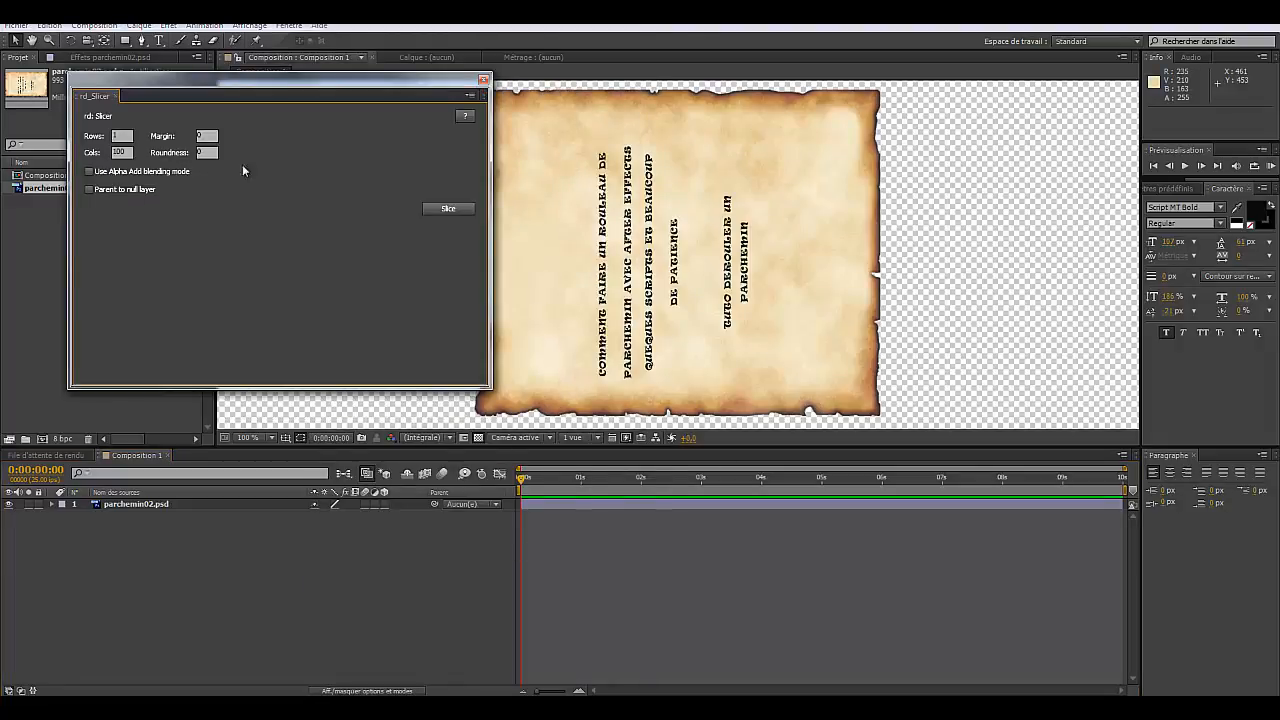
pyautogui.moveTo(322, 84); pyautogui.dragTo(395, 94)
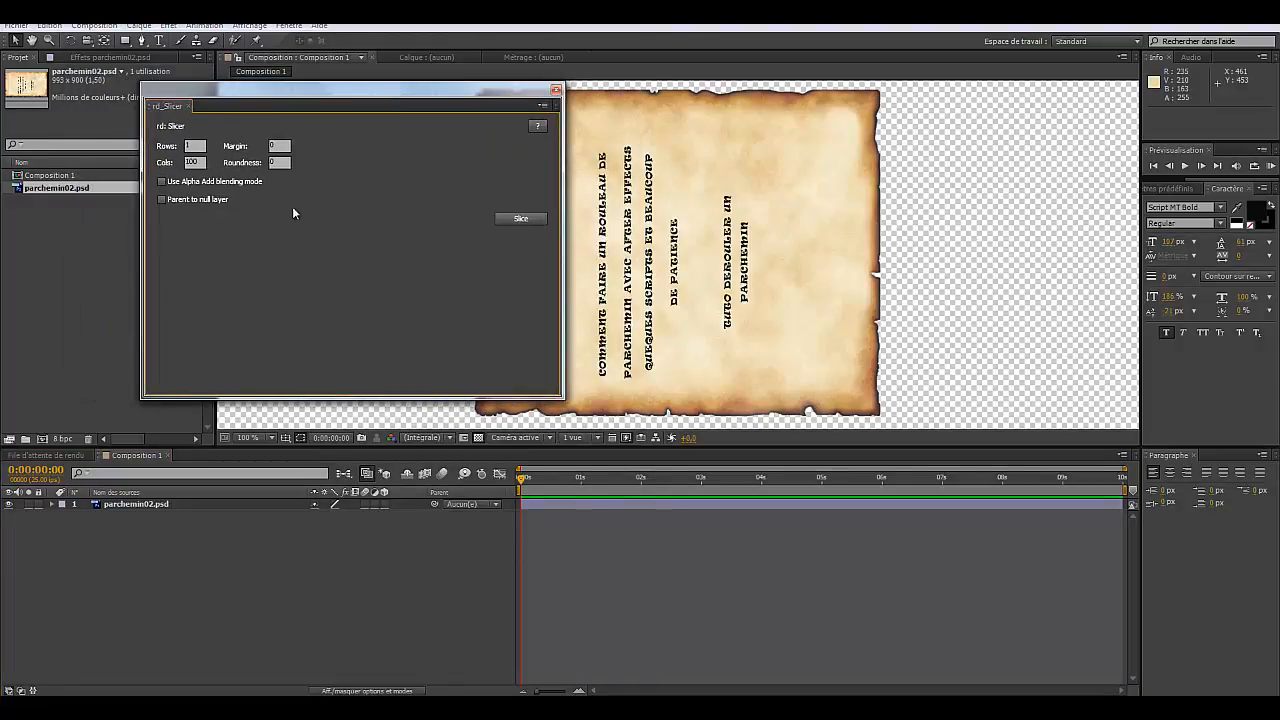
pyautogui.click(198, 162)
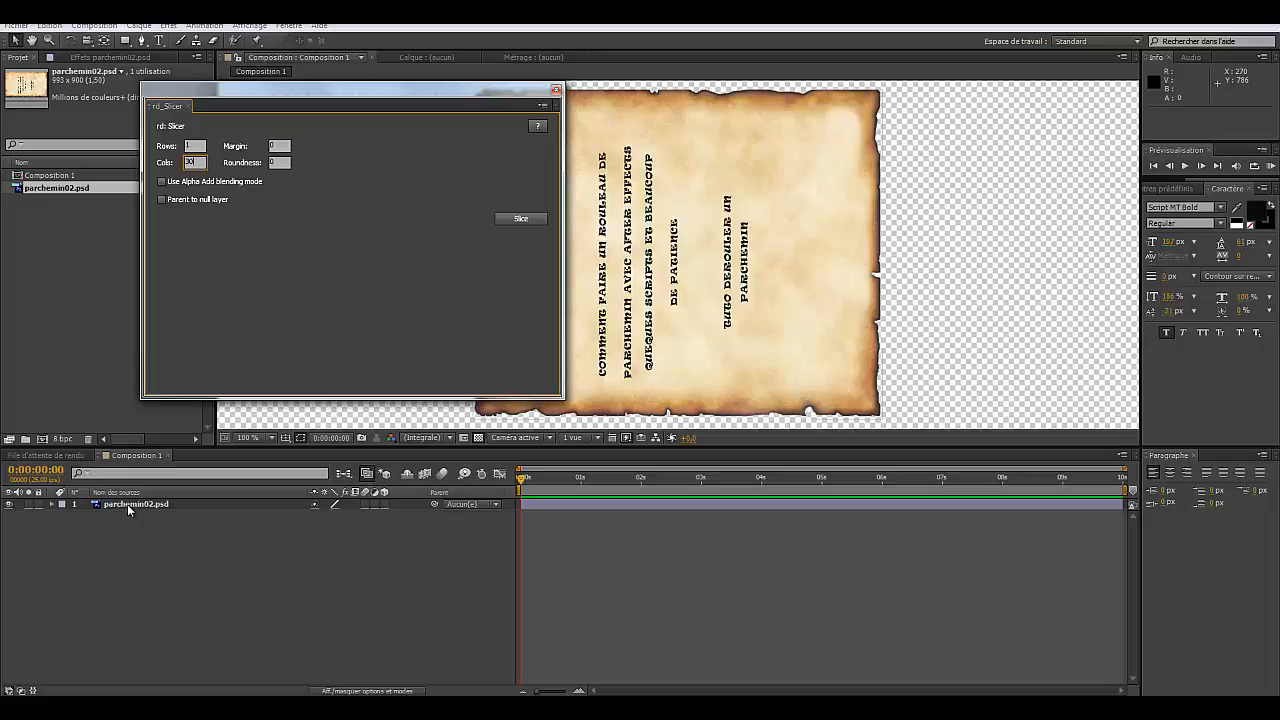
# Step: Try to slice the parchment with no timeline layer selected, and dismiss the script's message
pyautogui.click(520, 219)
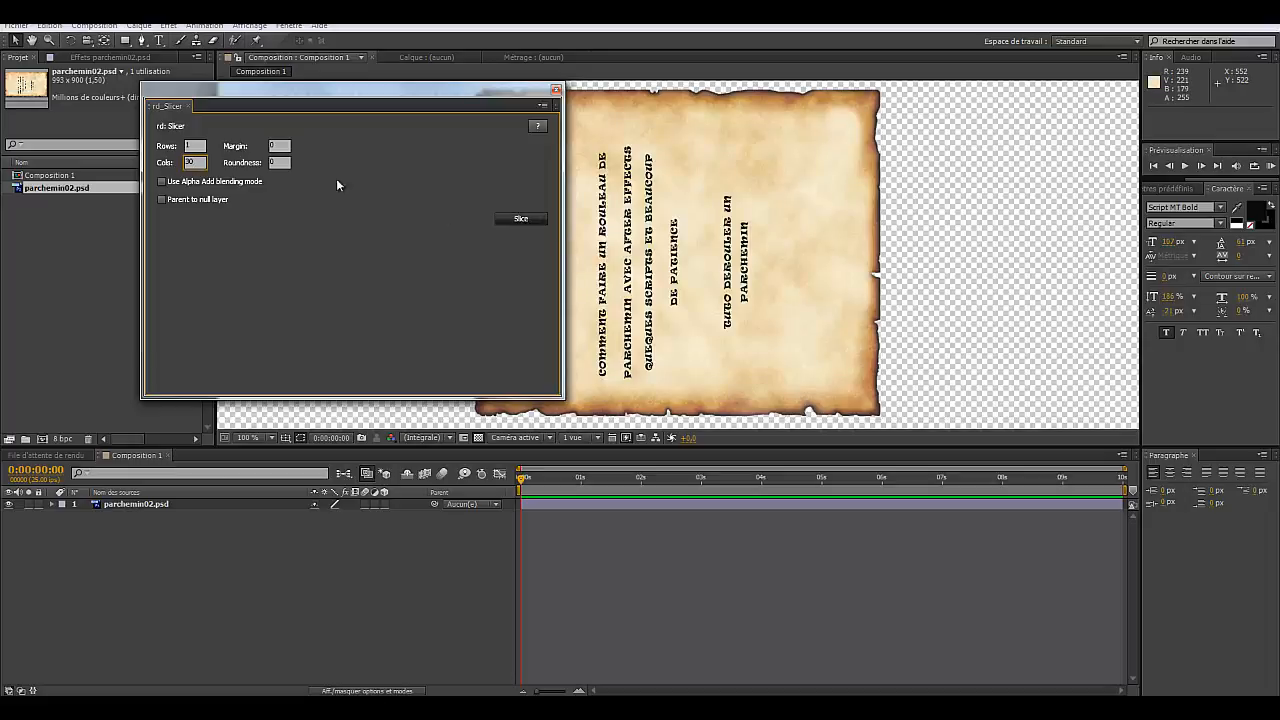
pyautogui.click(519, 219)
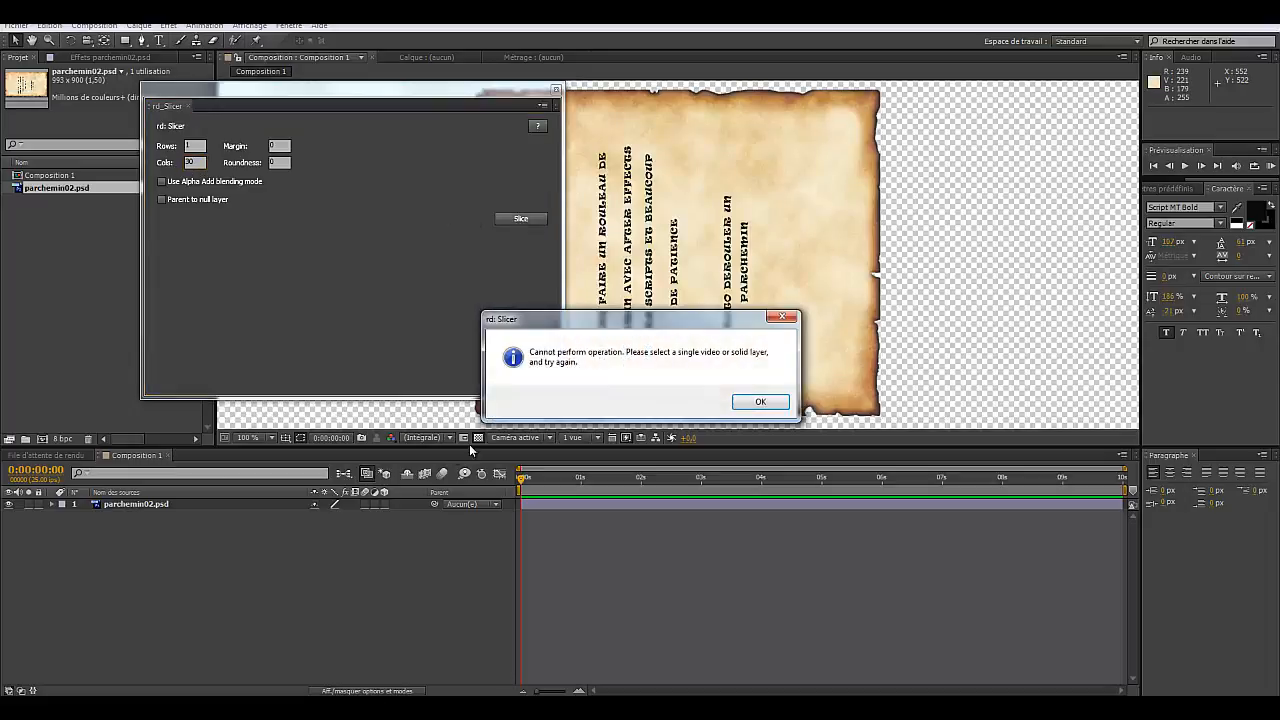
pyautogui.click(760, 401)
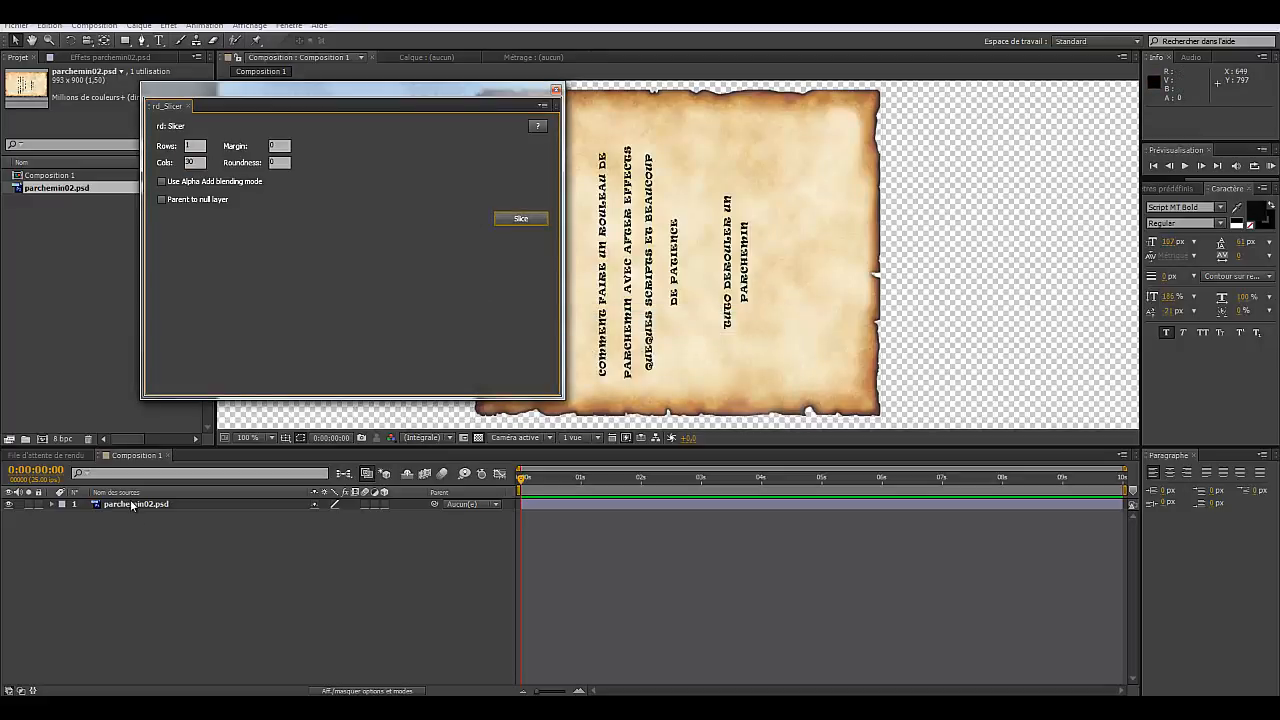
# Step: Select the parchemin02.psd layer, slice it into 30 columns with rd: Slicer, and close the script window
pyautogui.click(153, 506)
pyautogui.click(520, 218)
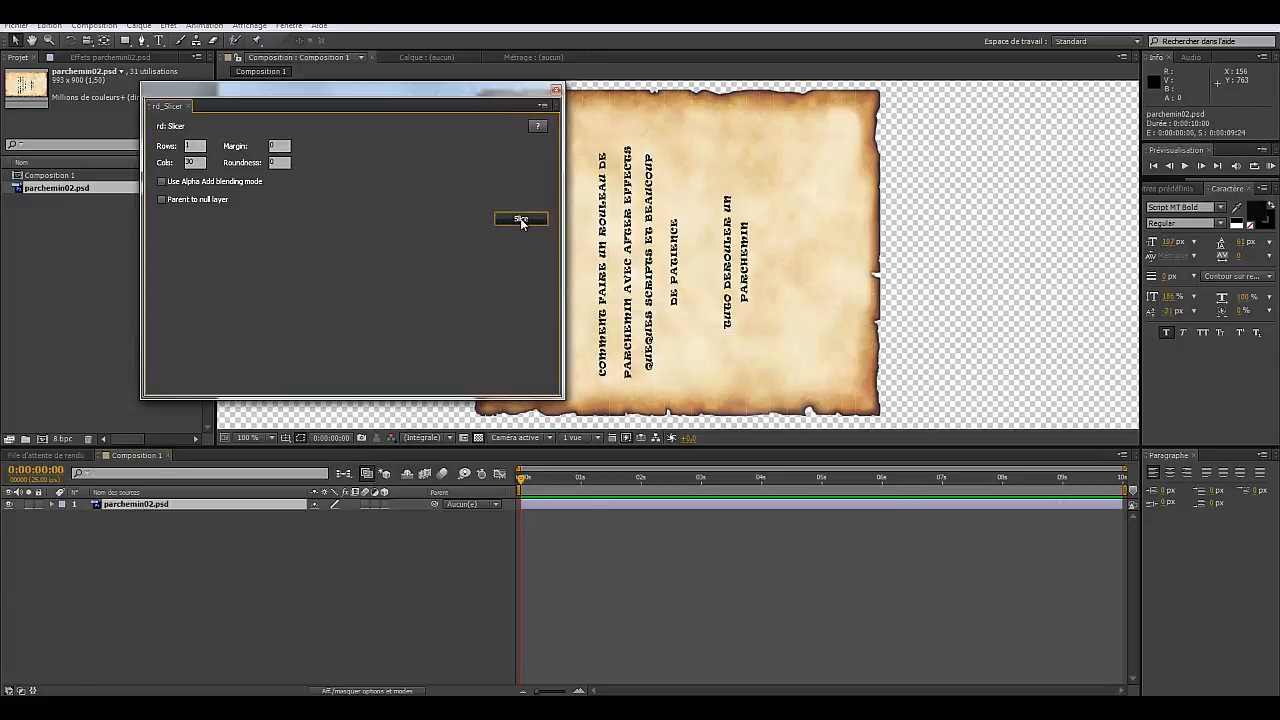
pyautogui.click(556, 91)
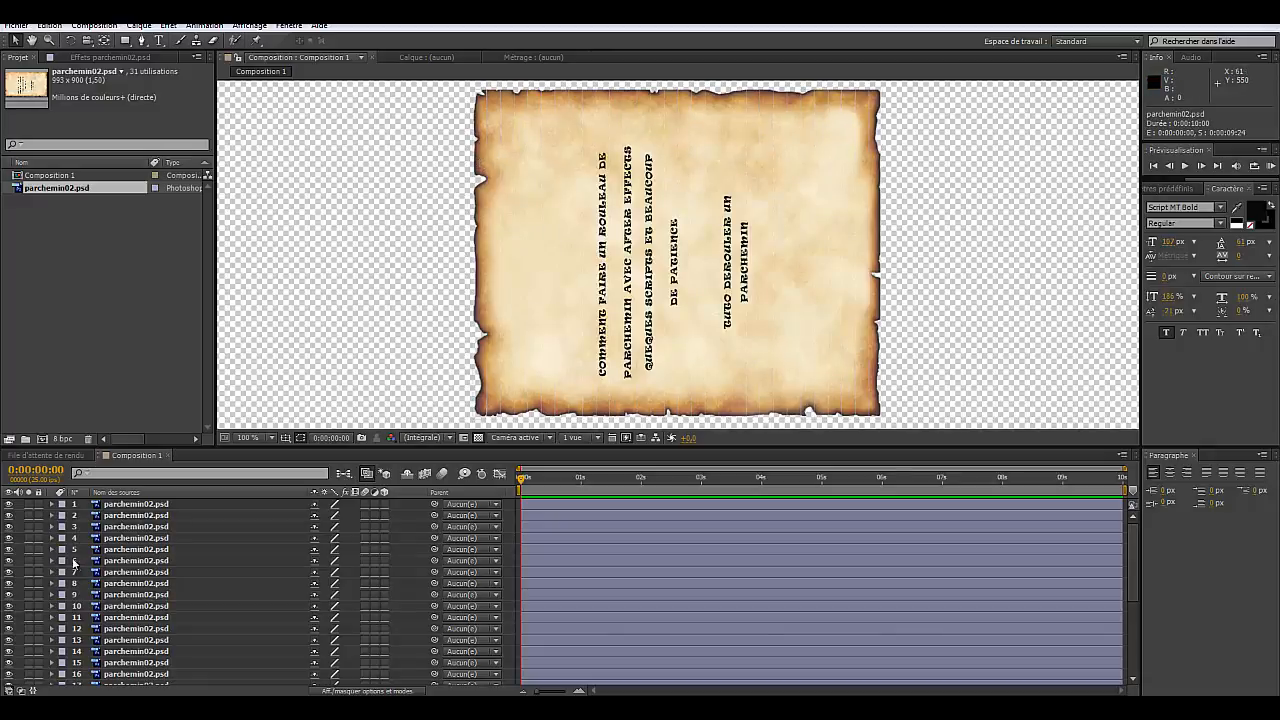
# Step: Inspect the mask of the first slice layer, collapse it, and look through the list of sliced layers
pyautogui.click(51, 504)
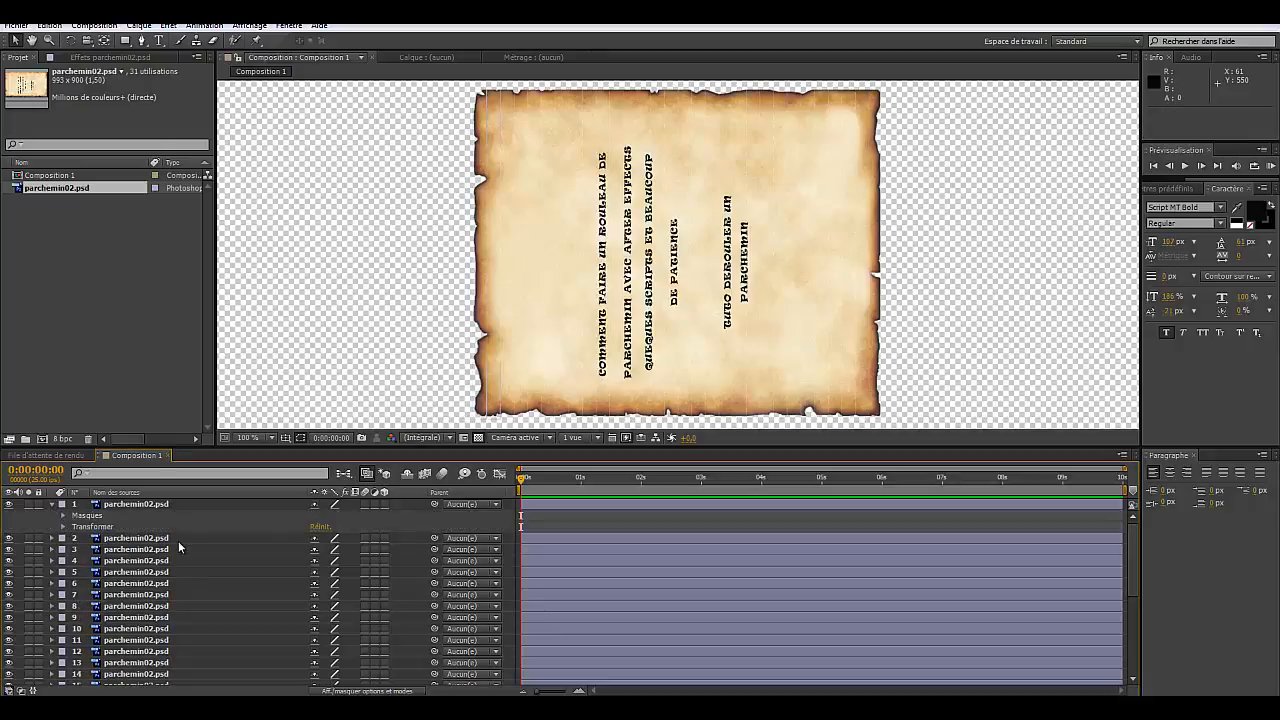
pyautogui.click(64, 516)
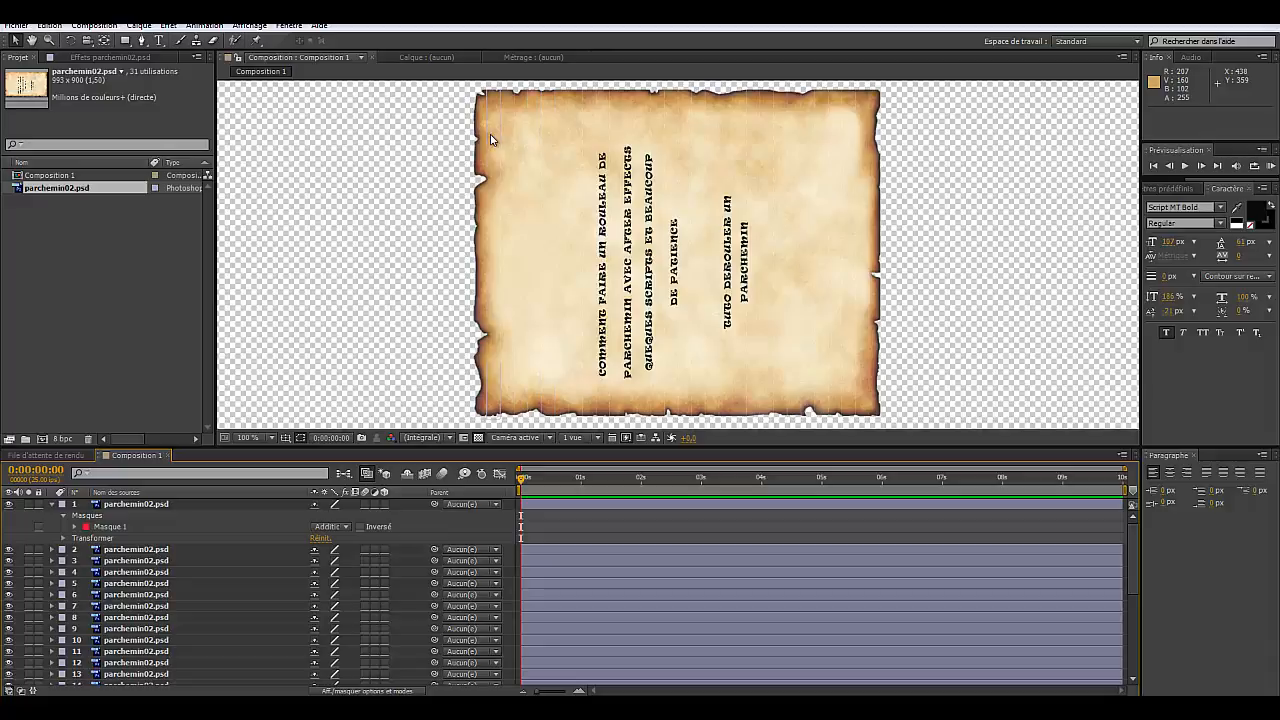
pyautogui.click(52, 504)
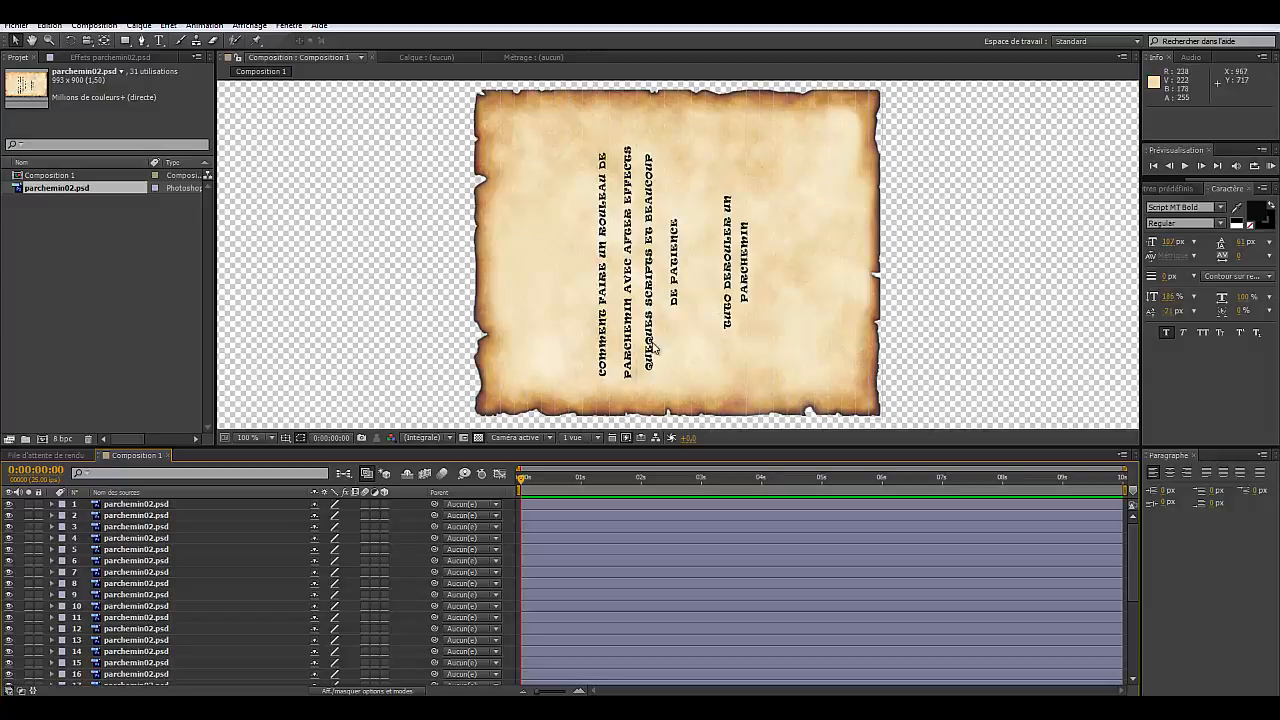
pyautogui.scroll(-5, 194, 588)
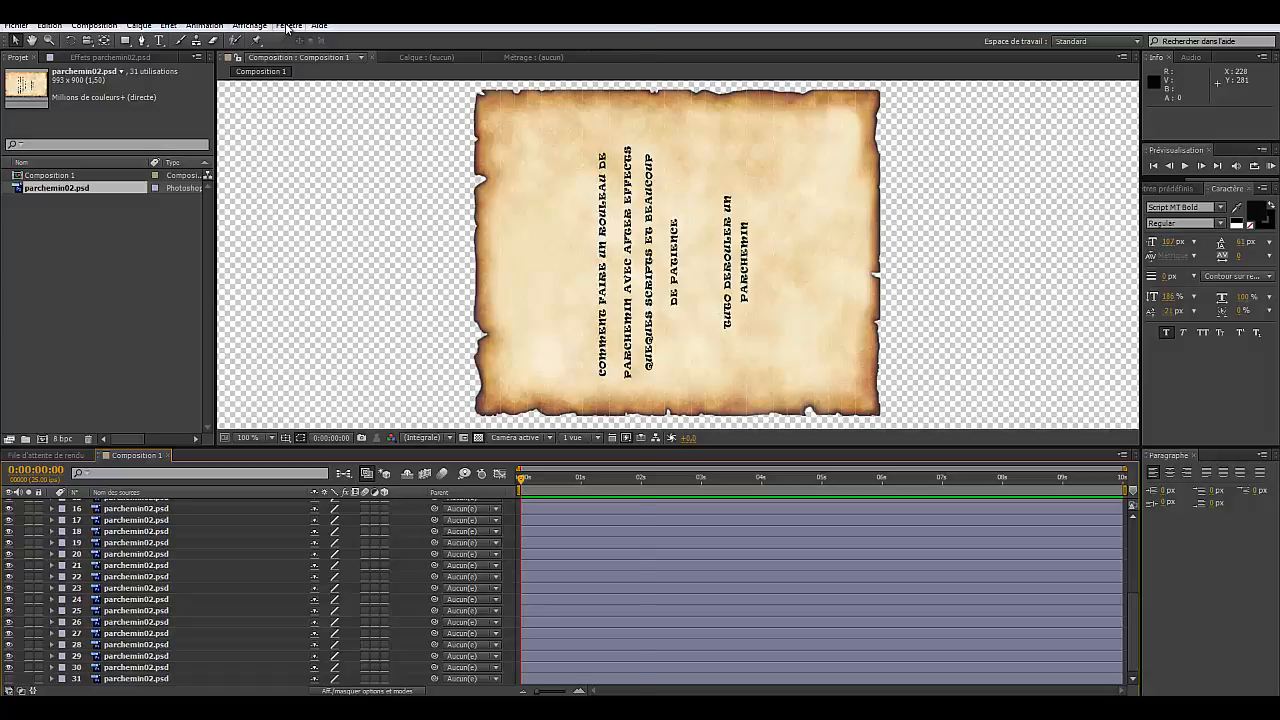
# Step: Open the Move Anchor Point script, view its anchor position grid, and close its window
pyautogui.click(289, 26)
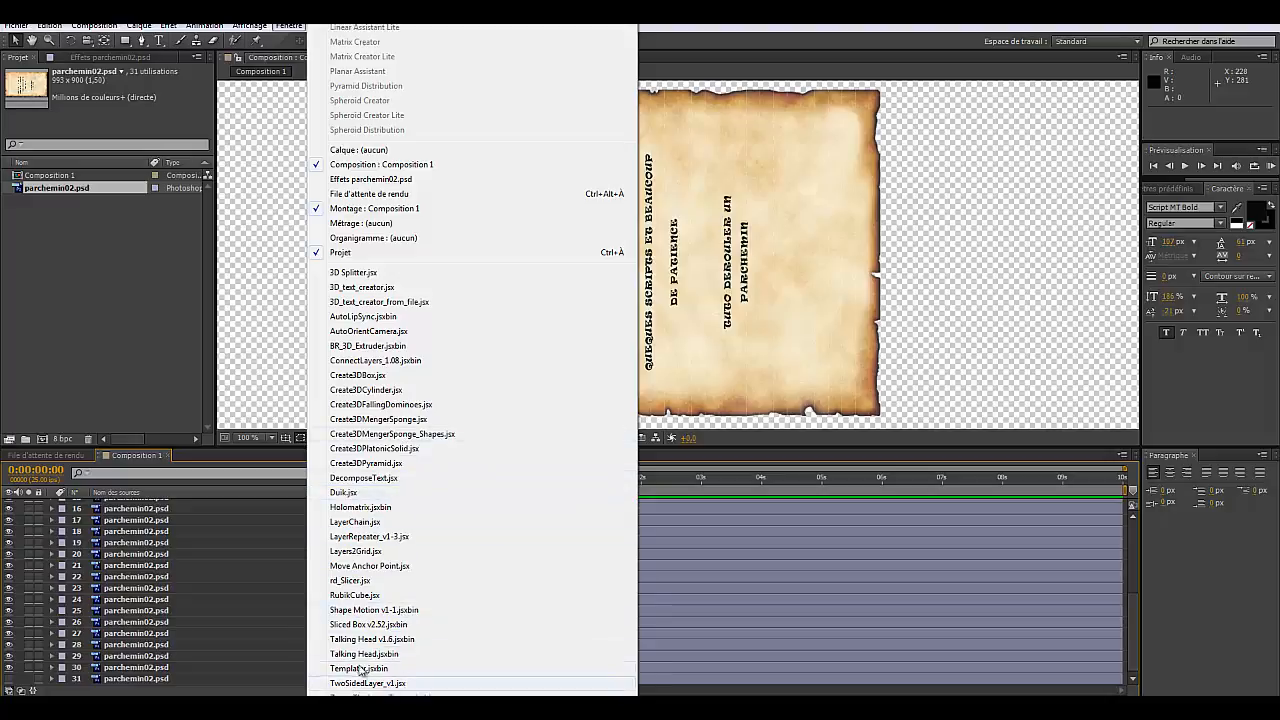
pyautogui.click(368, 567)
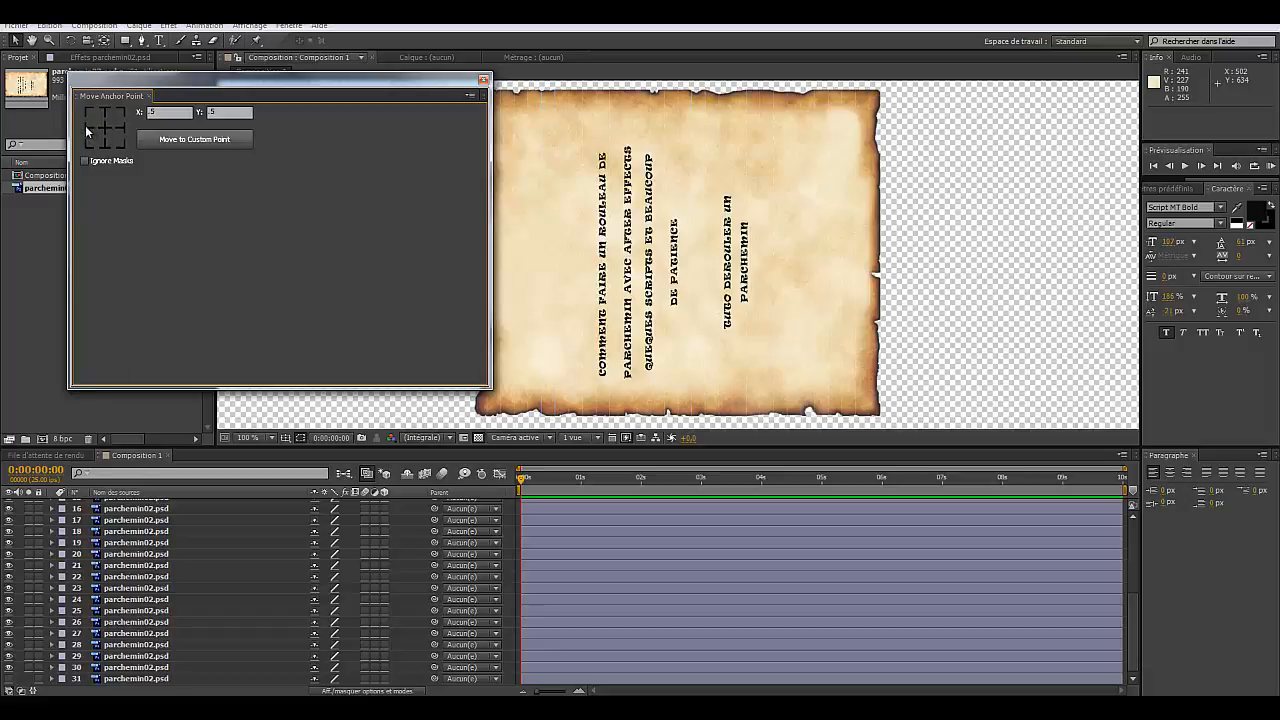
pyautogui.click(104, 44)
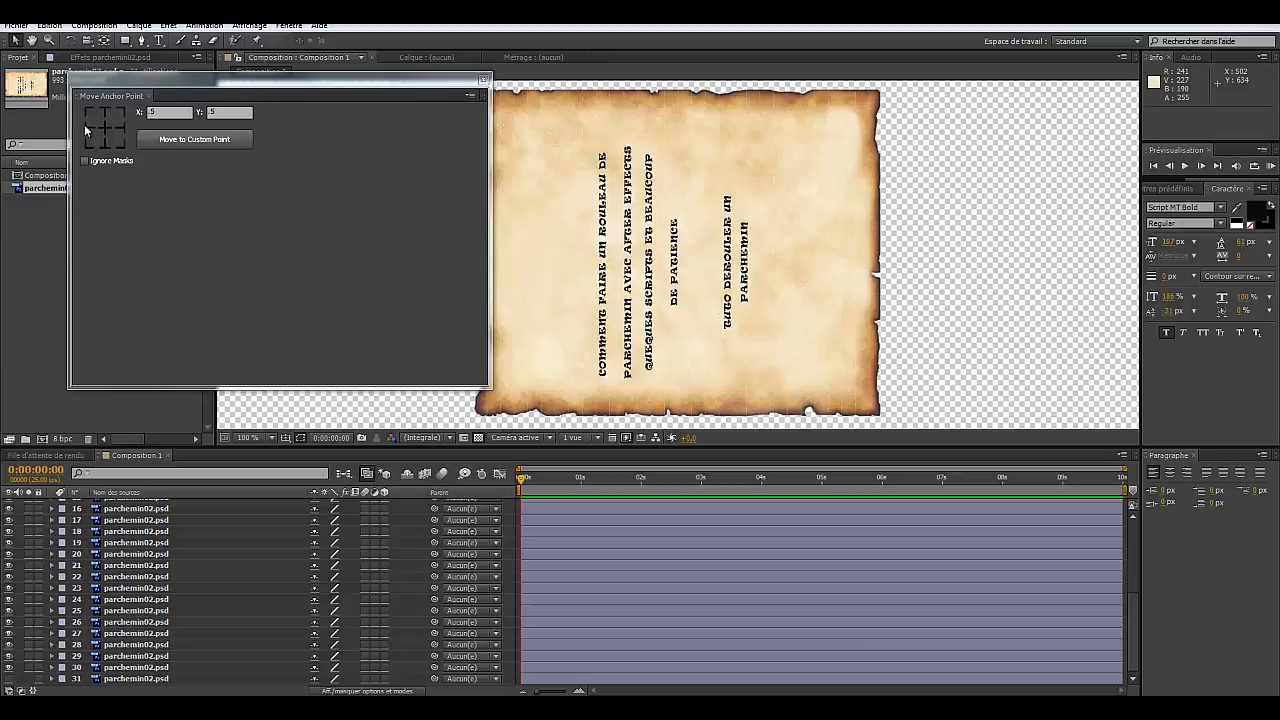
pyautogui.click(484, 79)
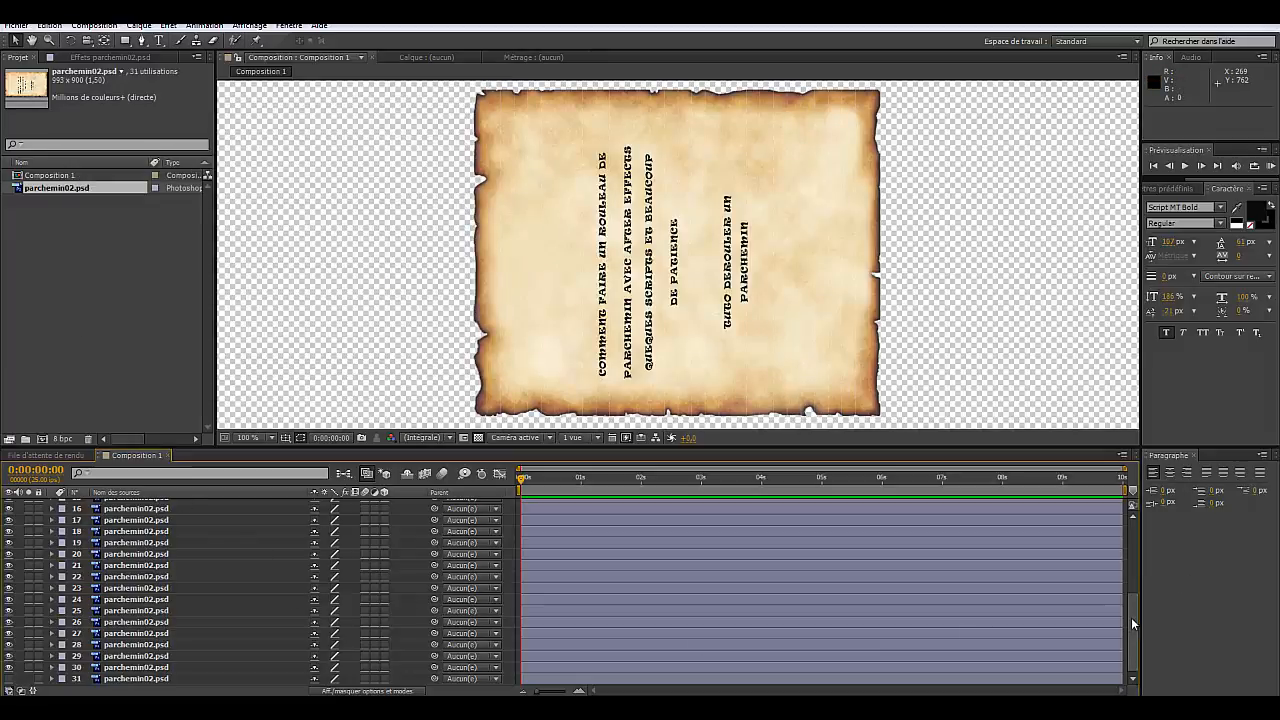
# Step: Select all 30 slice layers, from layer 1 to layer 30, leaving the hidden original layer 31 out
pyautogui.scroll(5, 1131, 617)
pyautogui.click(100, 506)
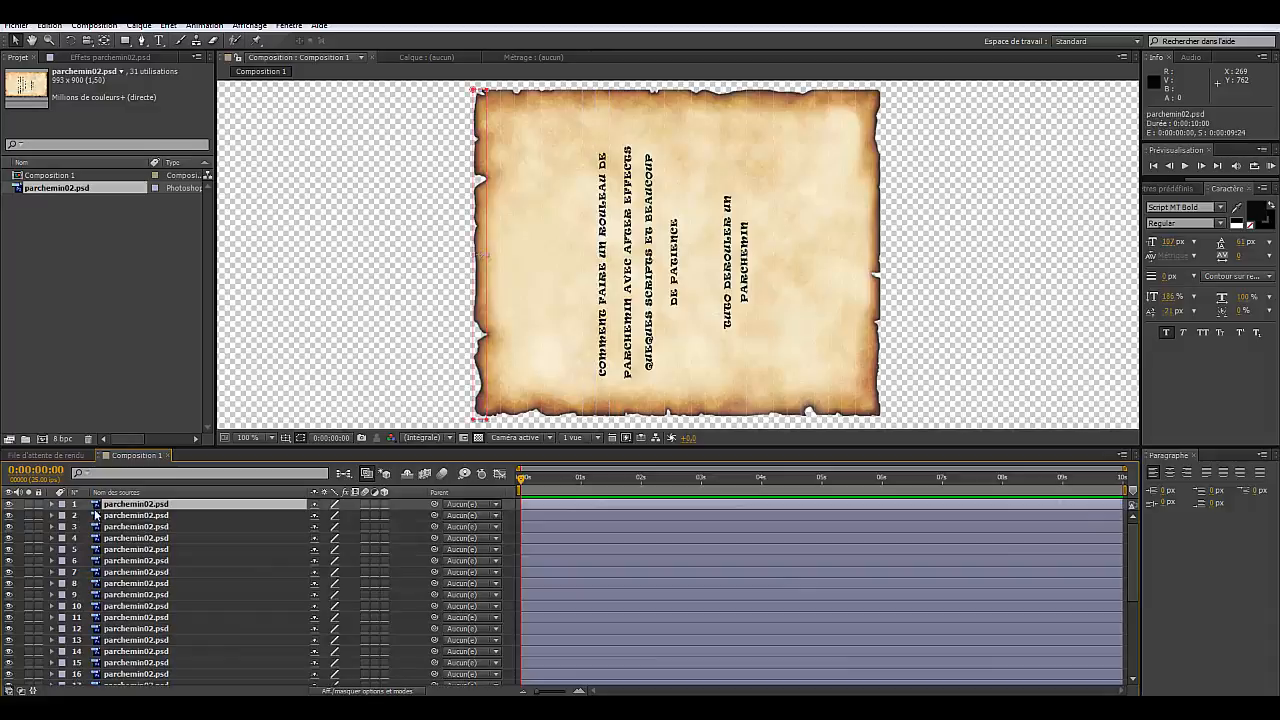
pyautogui.scroll(-5, 1142, 642)
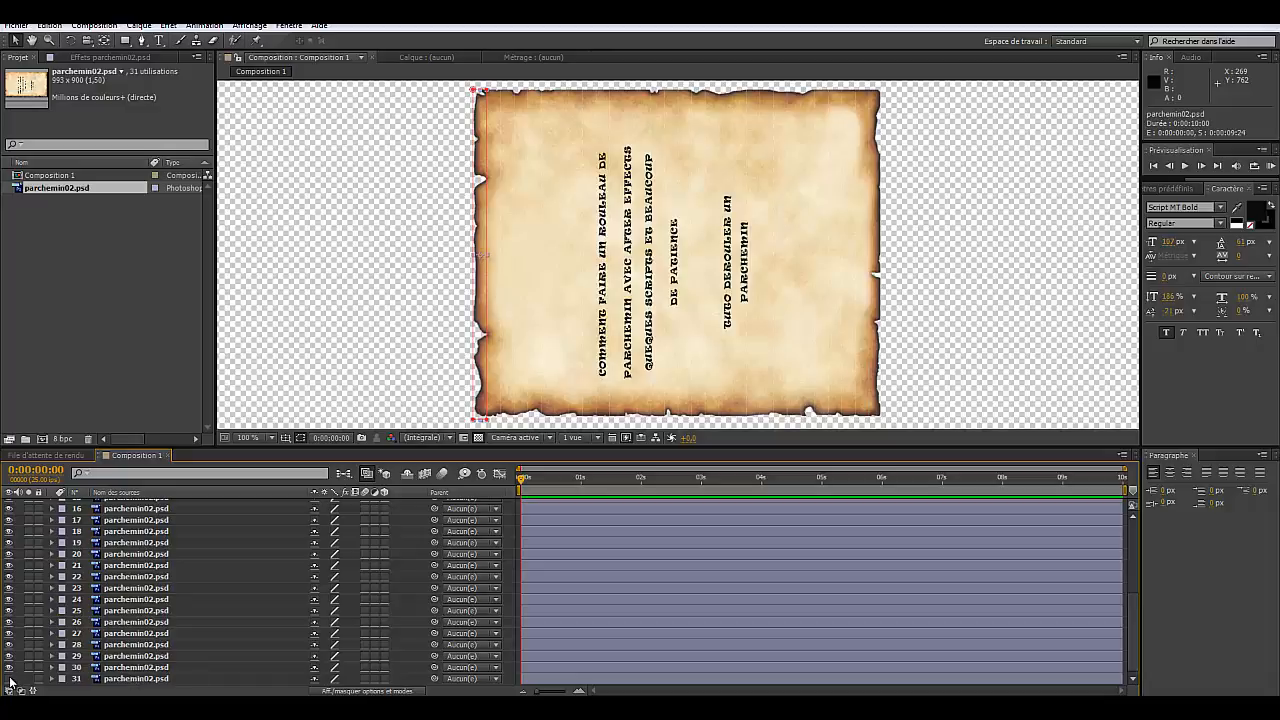
pyautogui.keyDown('shift'); pyautogui.click(118, 668); pyautogui.keyUp('shift')
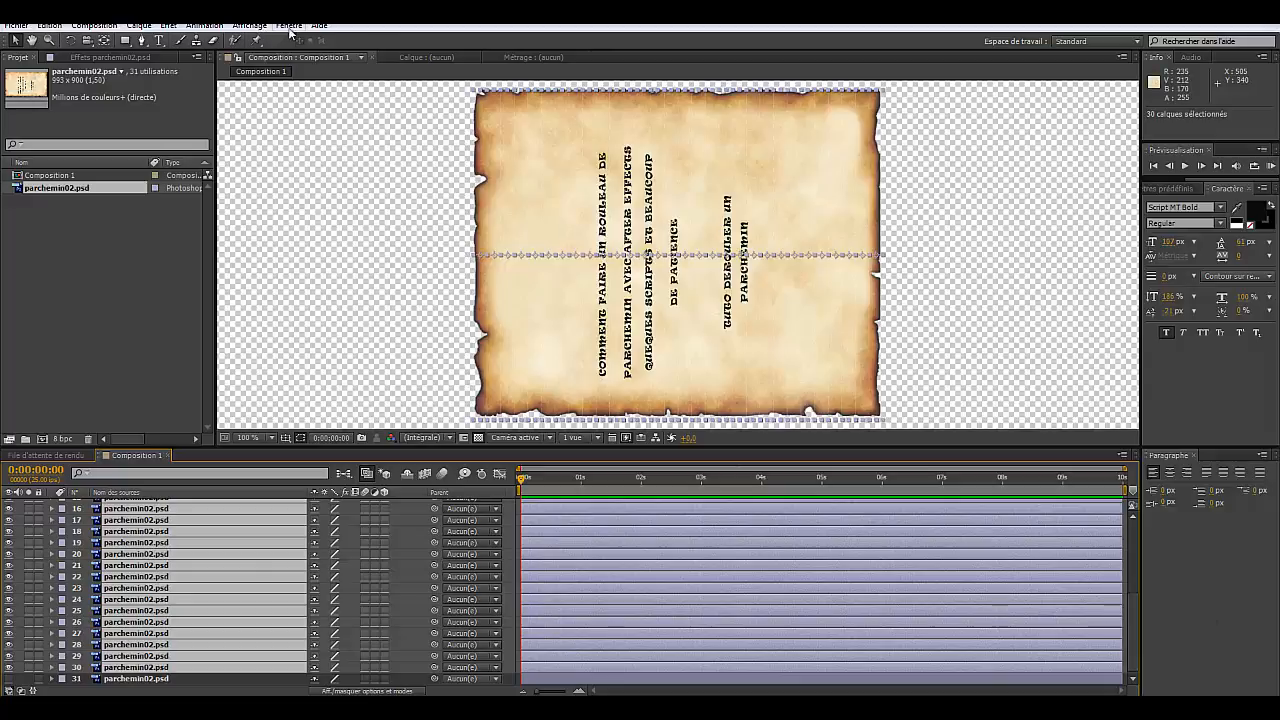
pyautogui.click(290, 26)
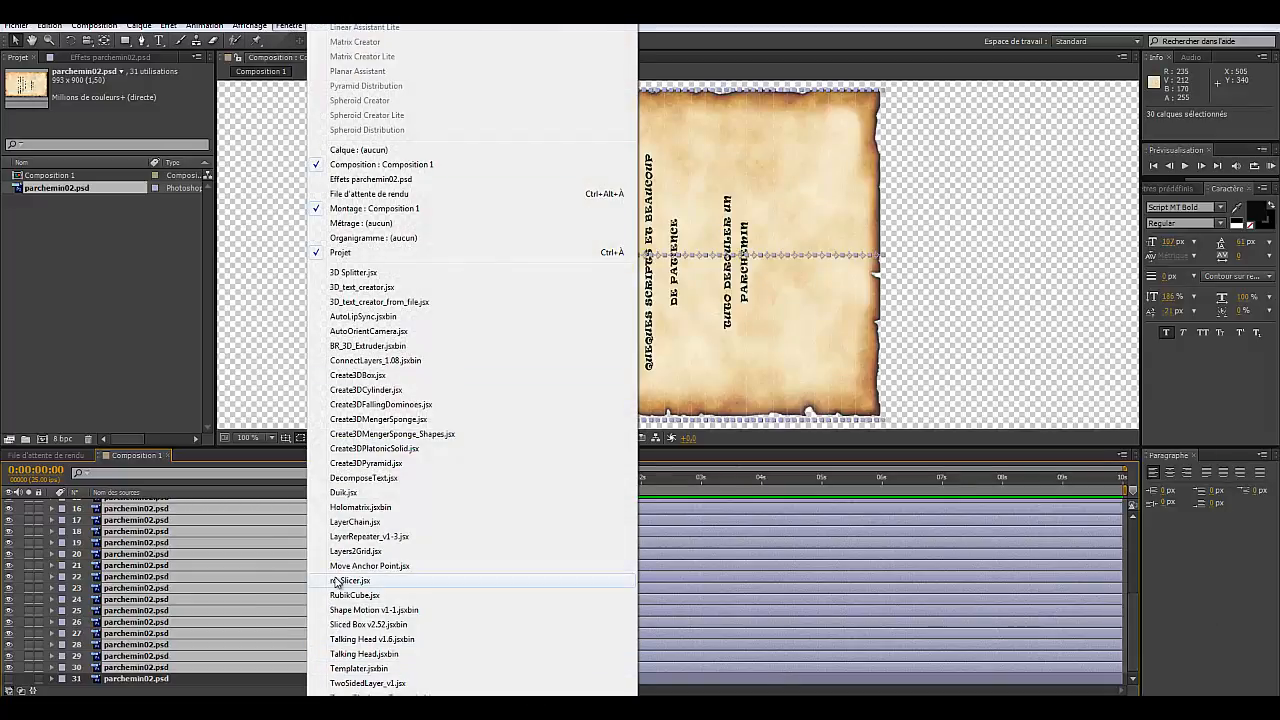
pyautogui.click(385, 567)
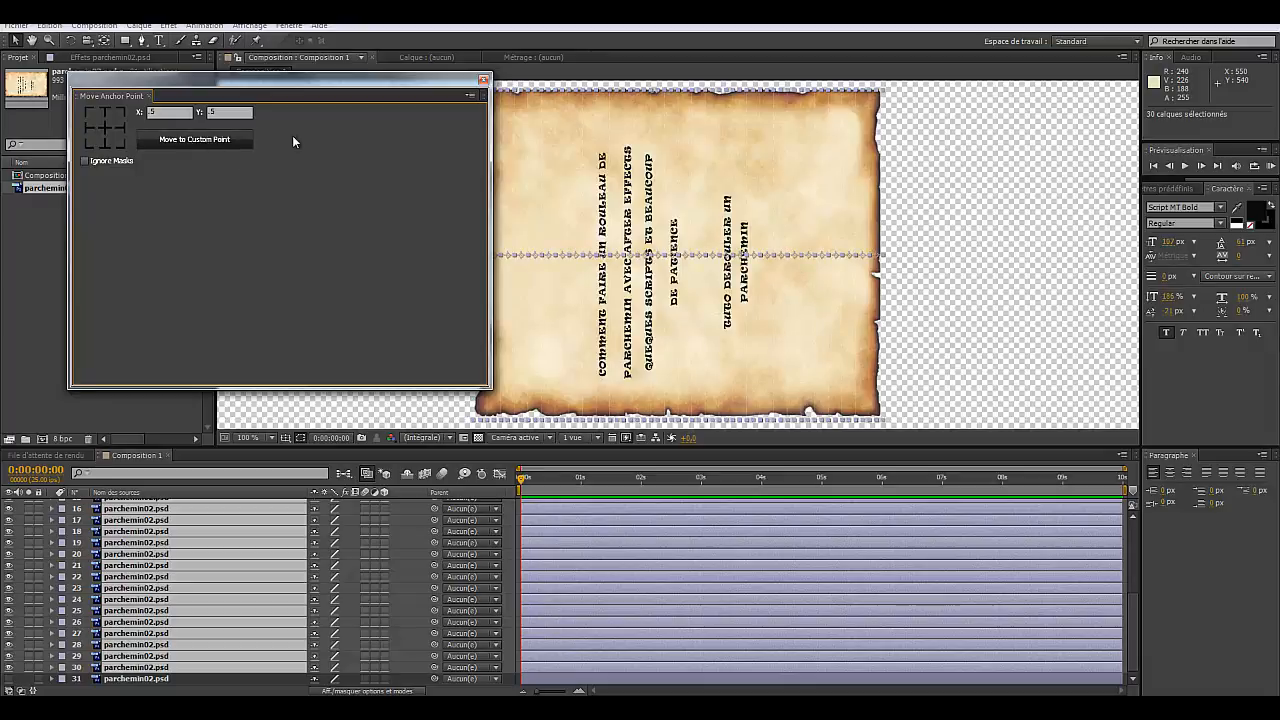
pyautogui.click(484, 80)
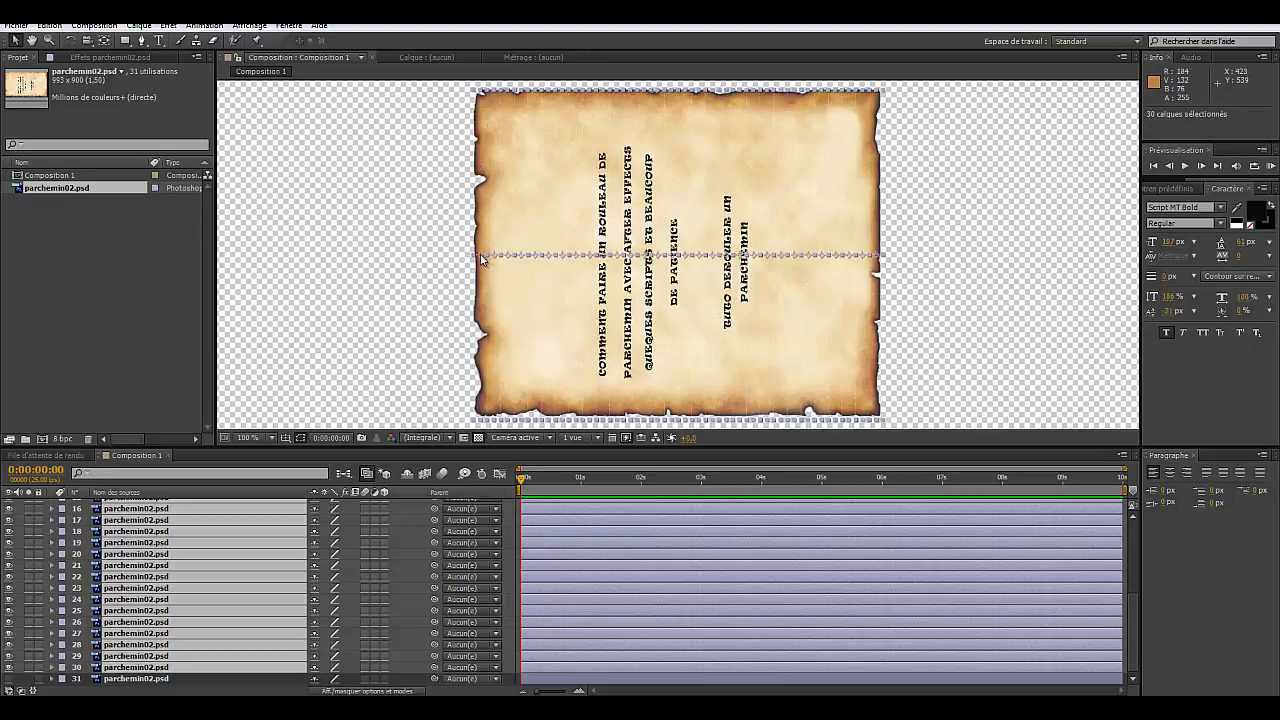
# Step: Move the selected slices' anchor points to the middle of their left edges with Move Anchor Point, and close the script window
pyautogui.click(290, 26)
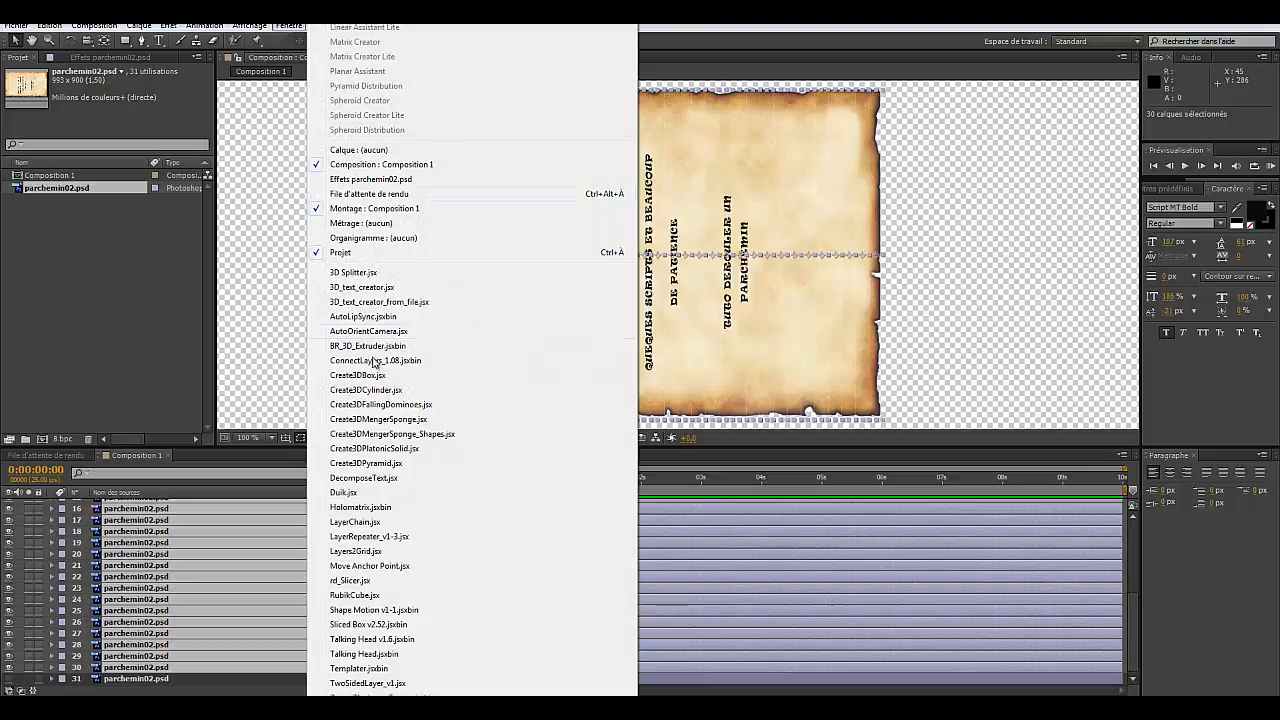
pyautogui.click(358, 563)
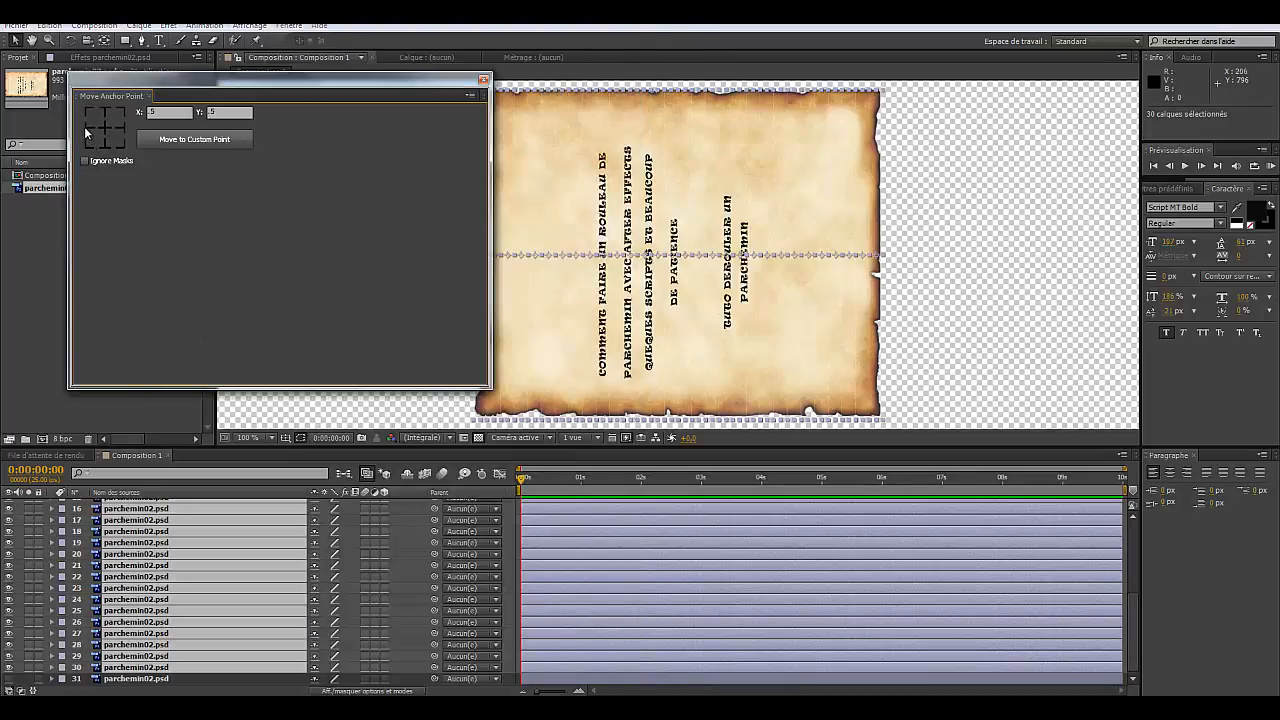
pyautogui.click(180, 146)
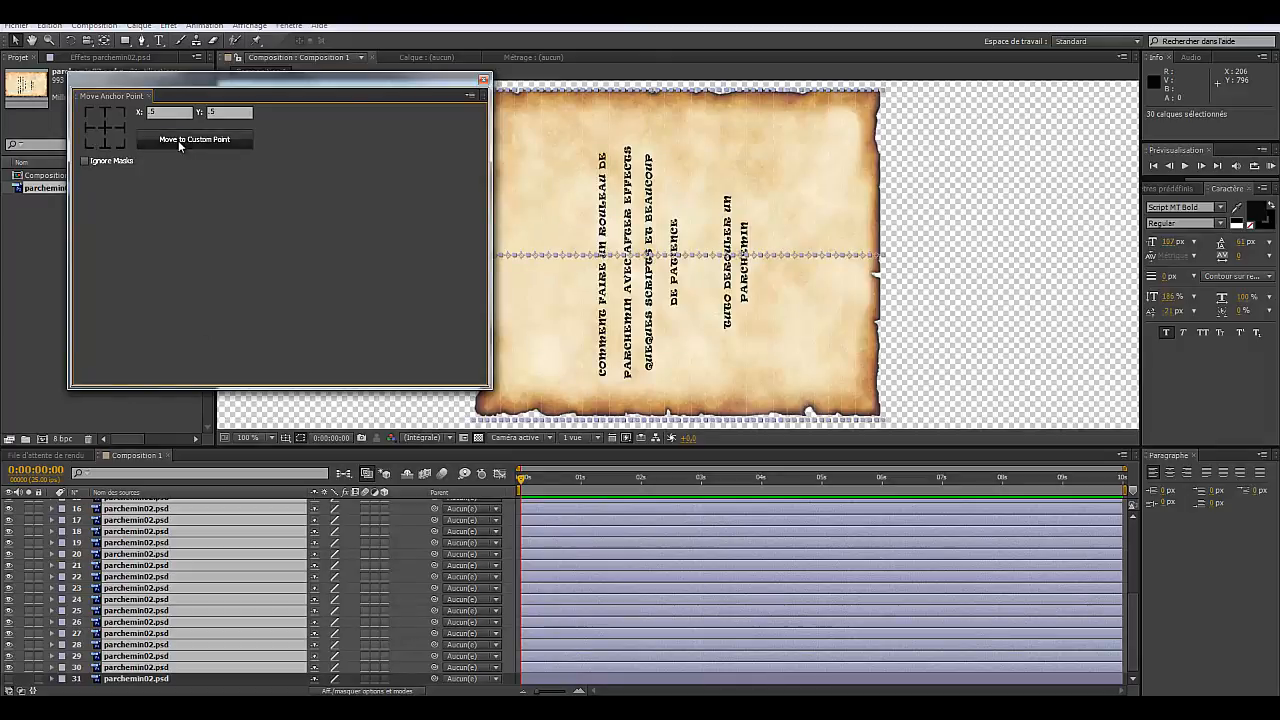
pyautogui.click(87, 128)
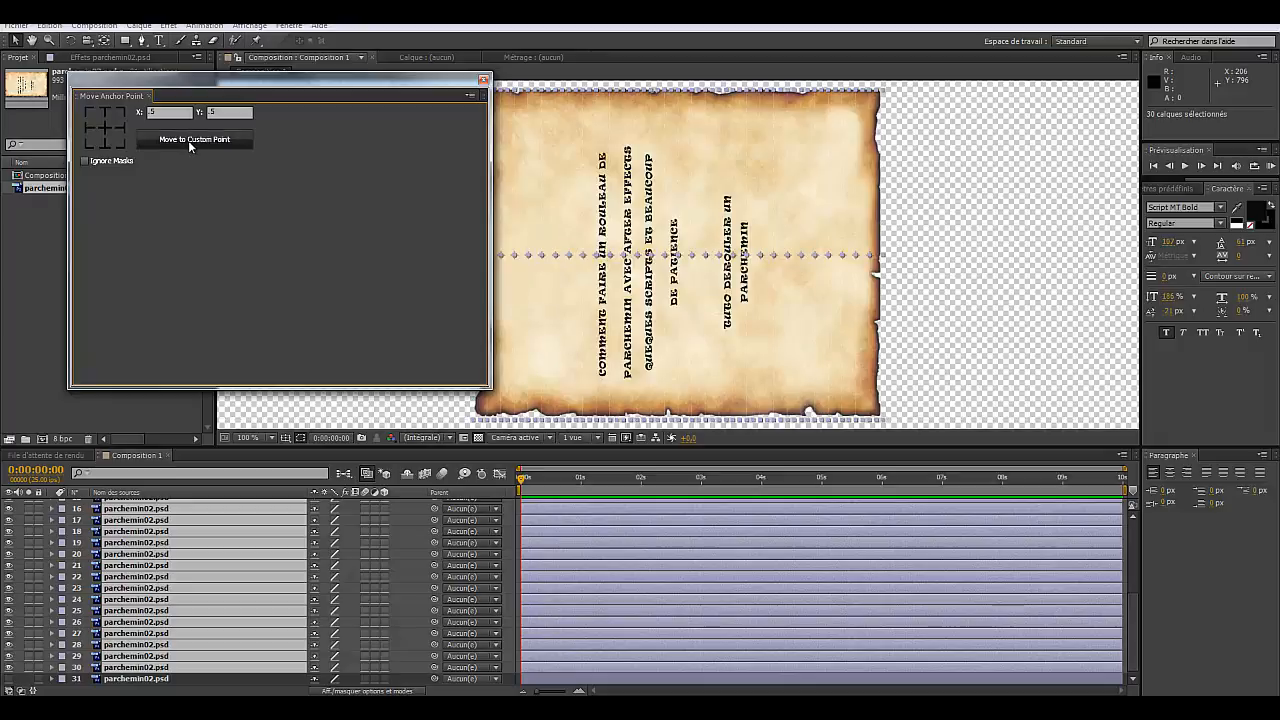
pyautogui.click(483, 81)
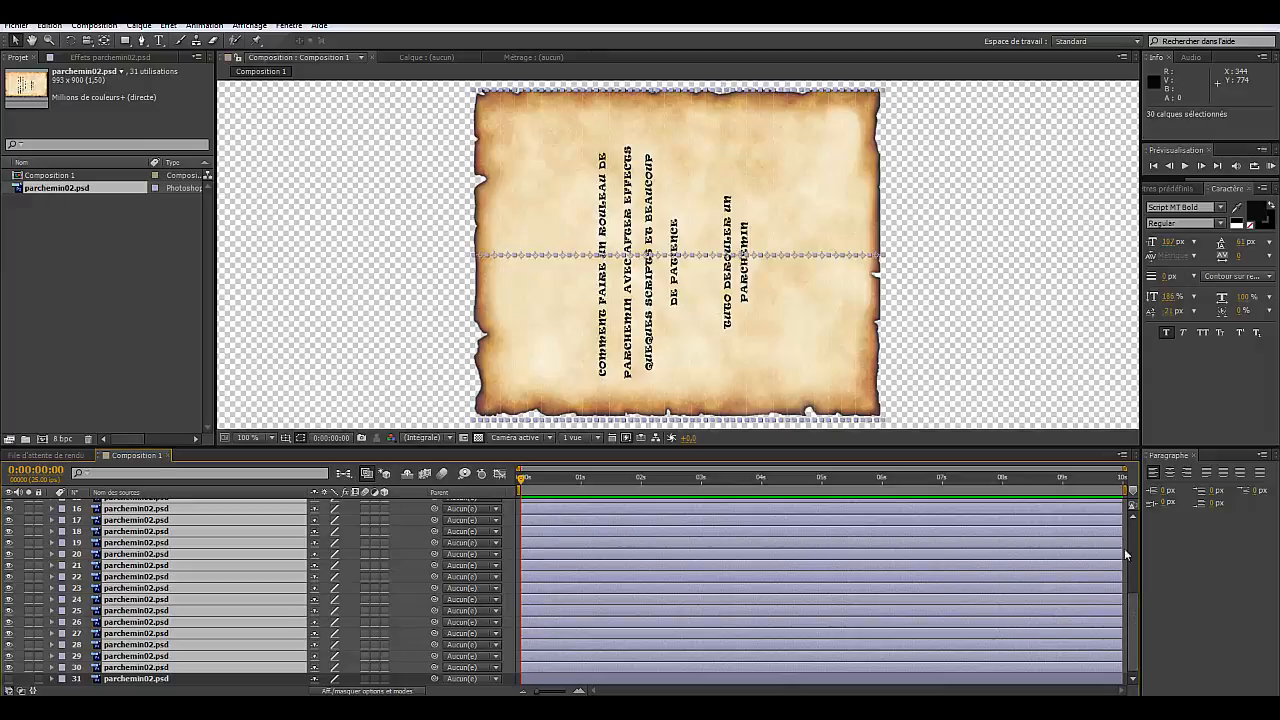
# Step: Turn the 30 selected slice layers into 3D layers
pyautogui.scroll(5, 1124, 548)
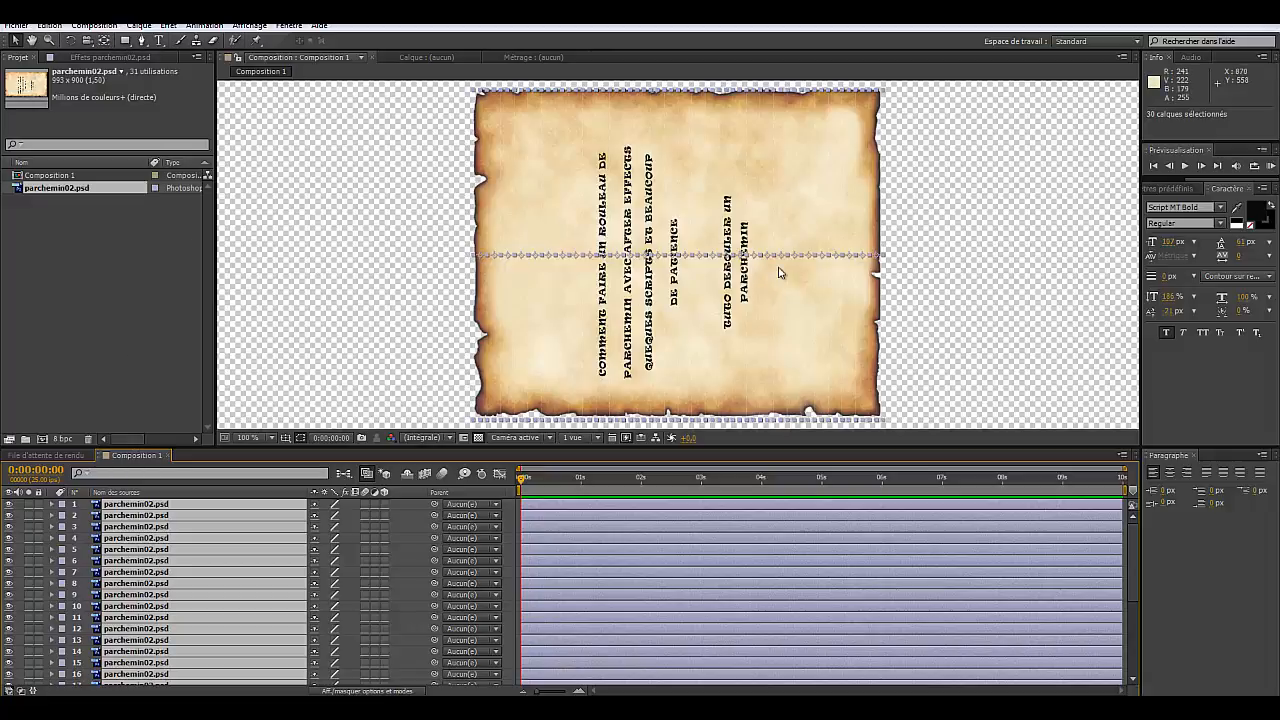
pyautogui.click(156, 336)
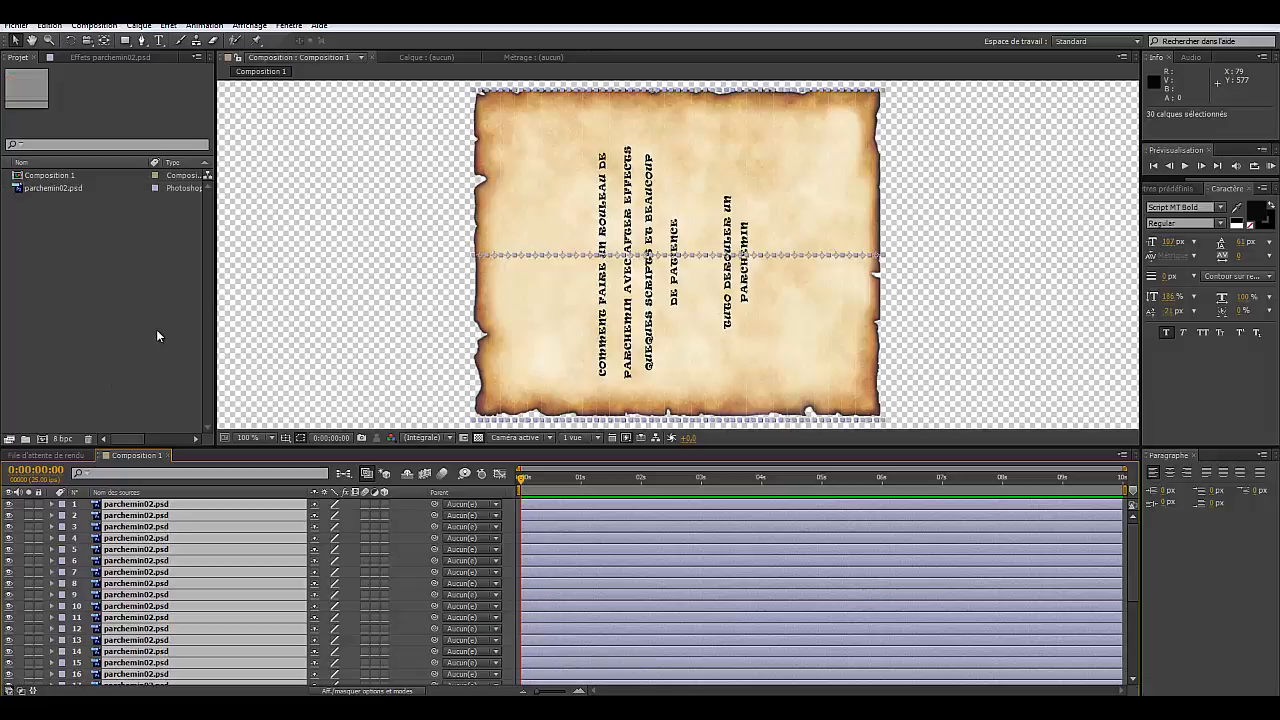
pyautogui.click(384, 503)
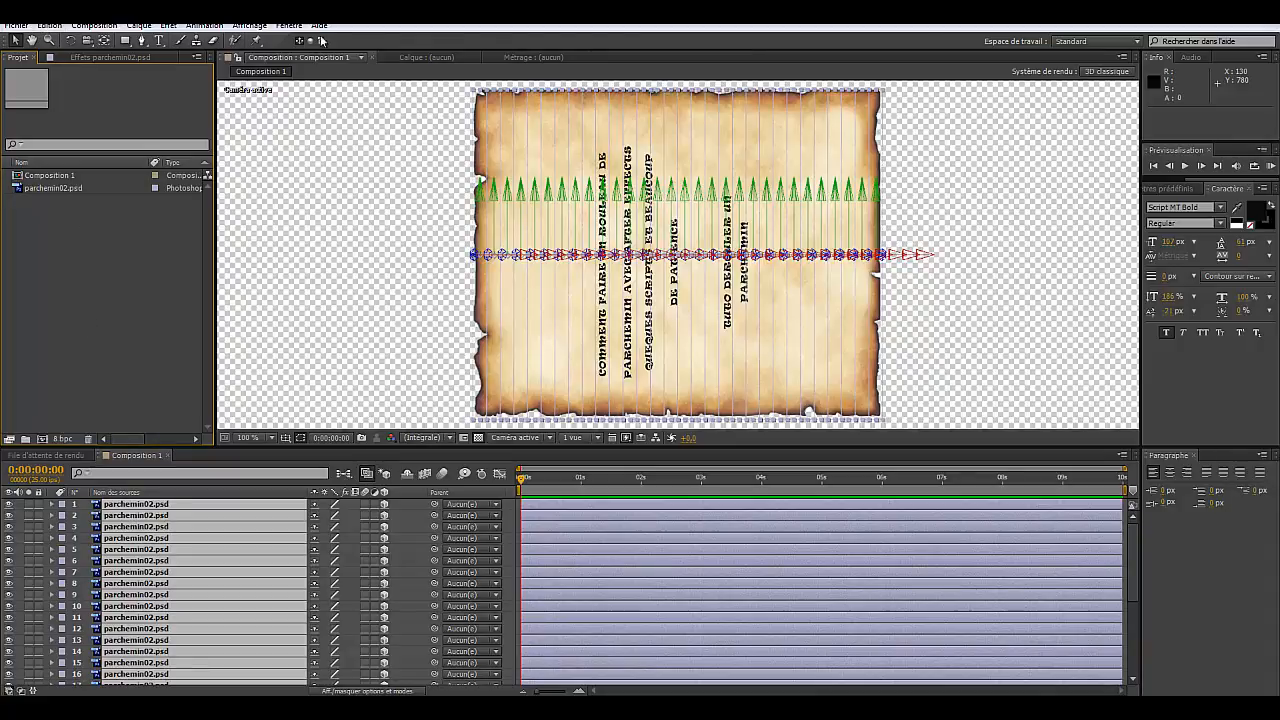
# Step: Try switching on motion blur for the slice layers and deselect them
pyautogui.click(50, 25)
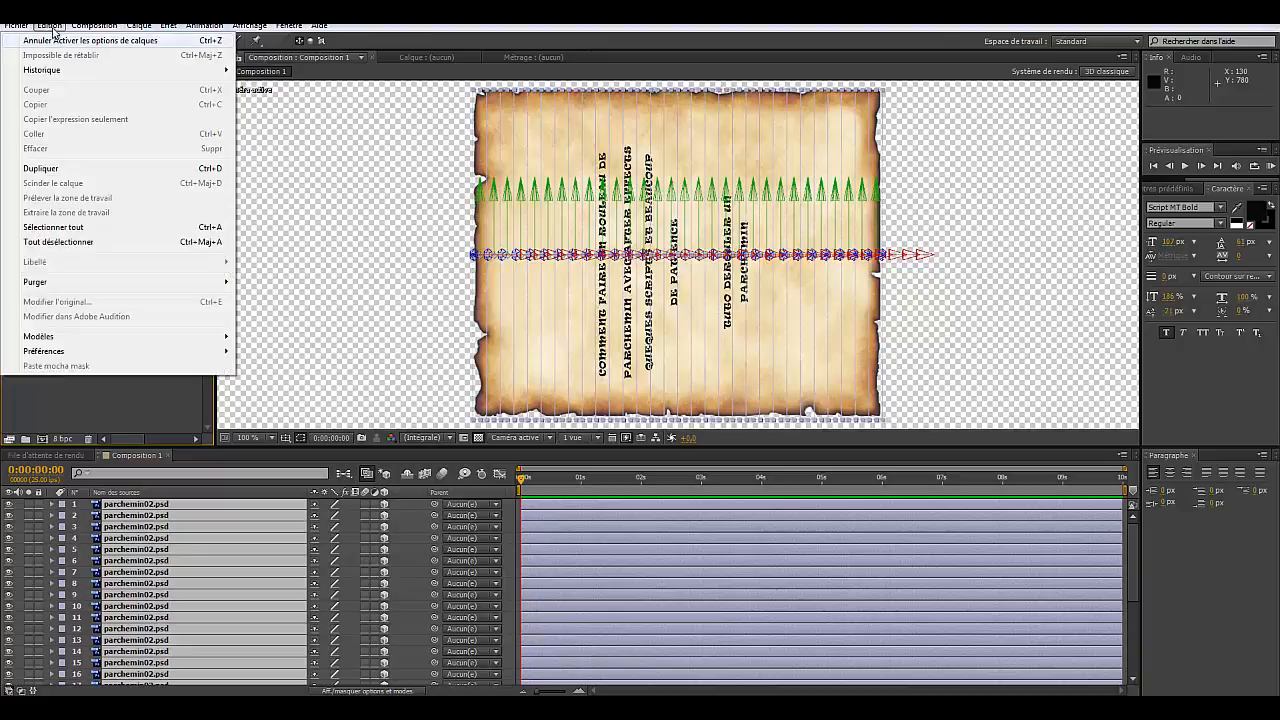
pyautogui.click(58, 242)
pyautogui.click(363, 597)
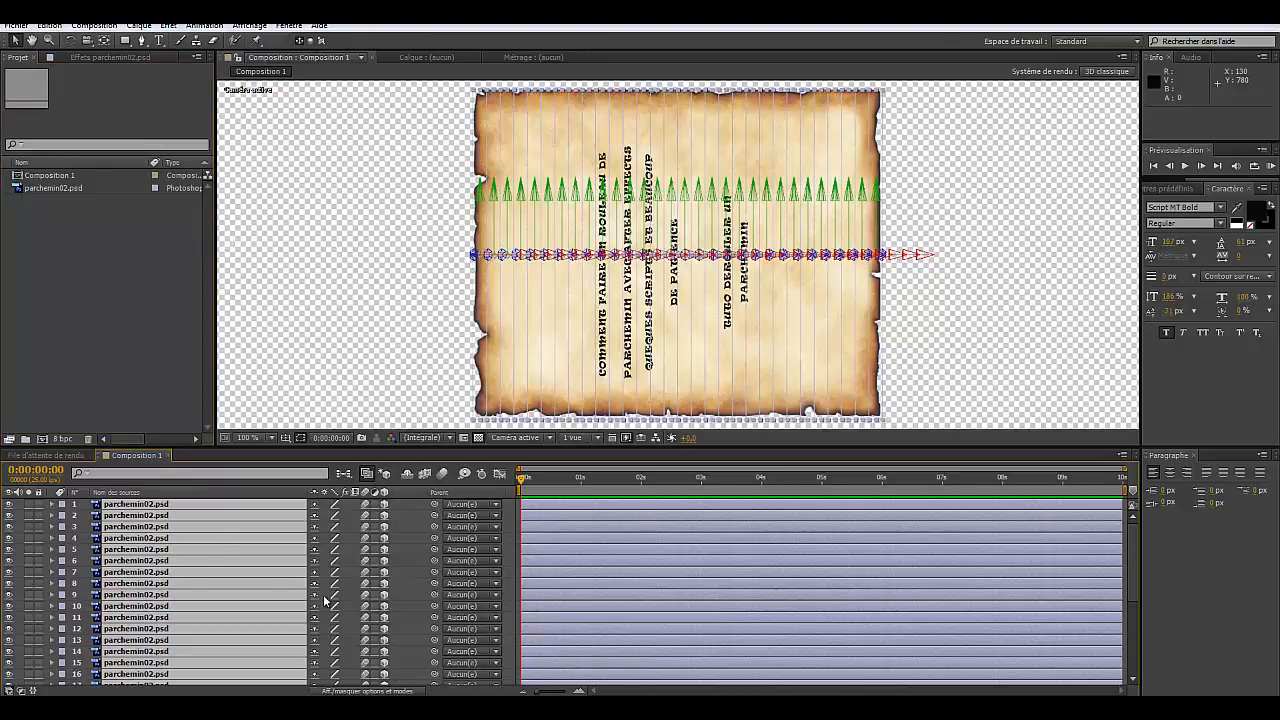
pyautogui.click(343, 594)
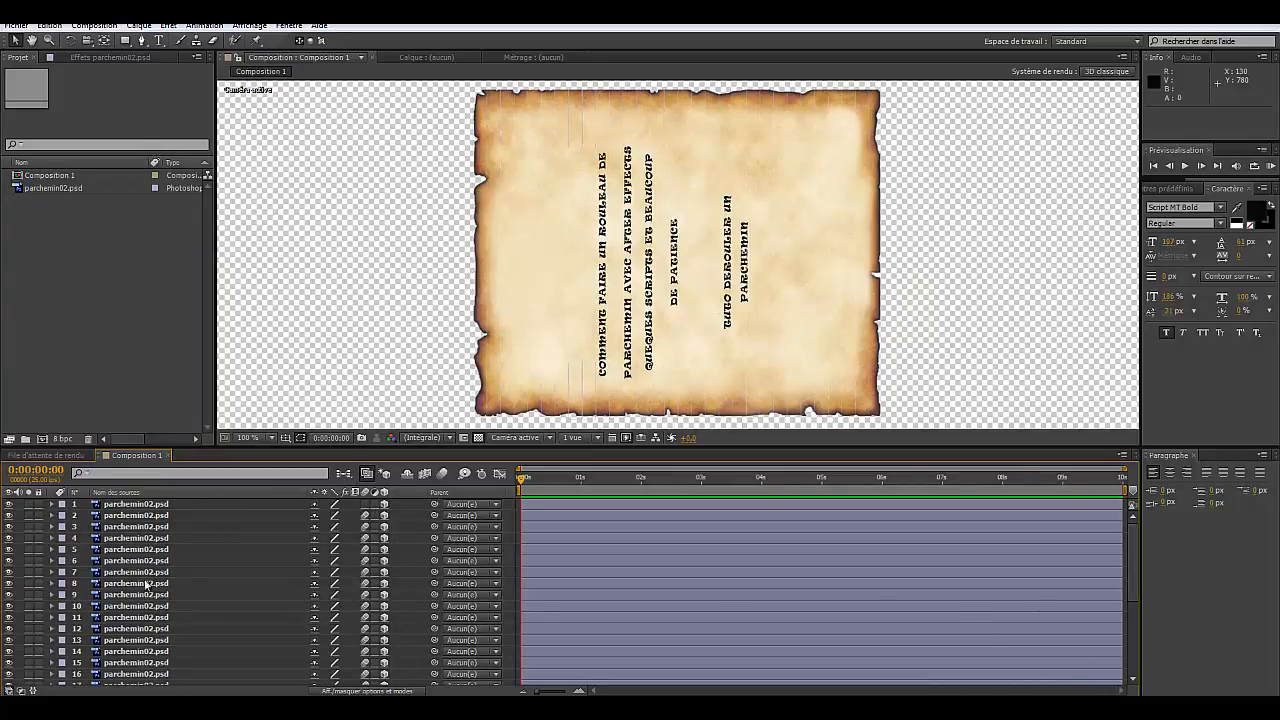
# Step: Switch motion blur back off on slice layers 2 to 30
pyautogui.click(122, 505)
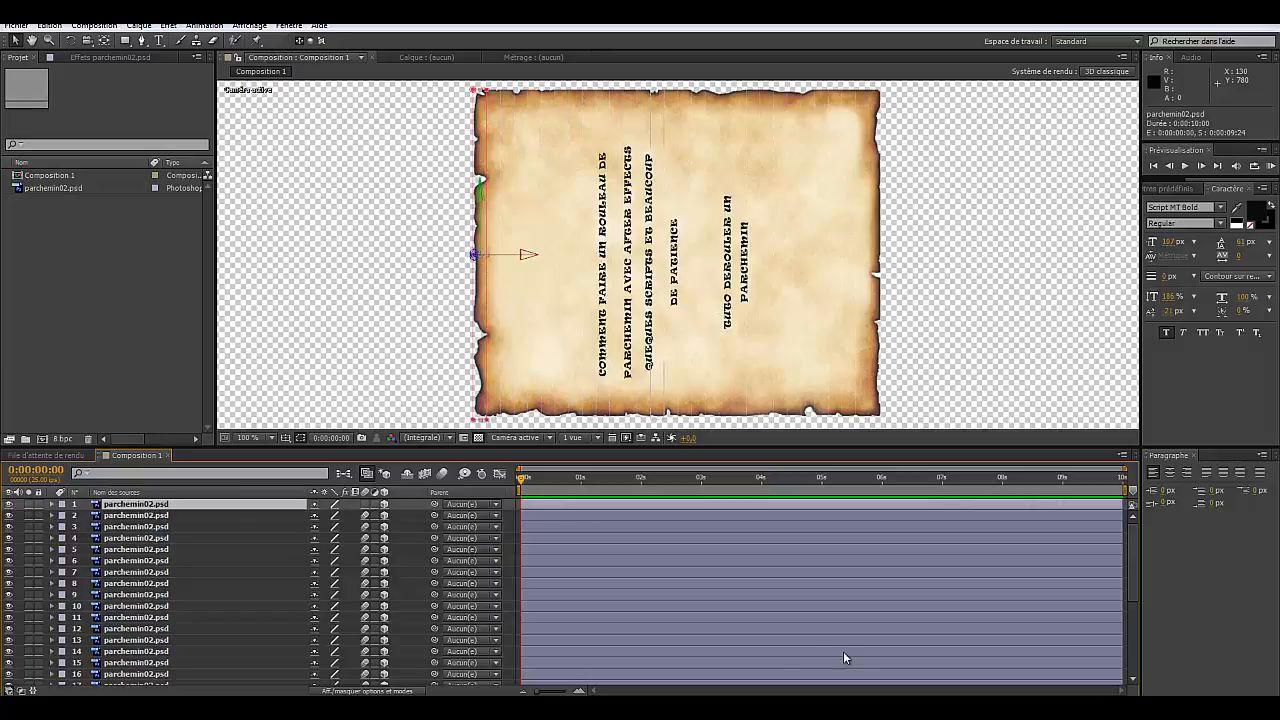
pyautogui.click(122, 520)
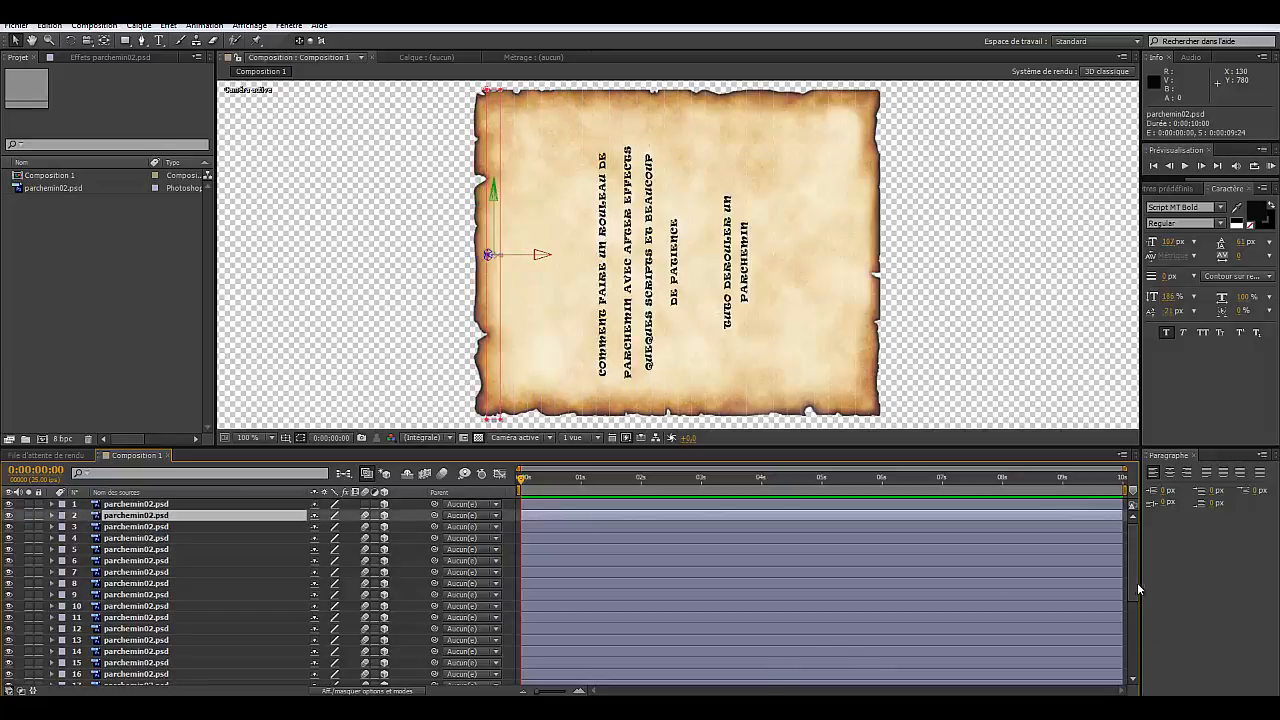
pyautogui.moveTo(1136, 640); pyautogui.dragTo(1131, 690)
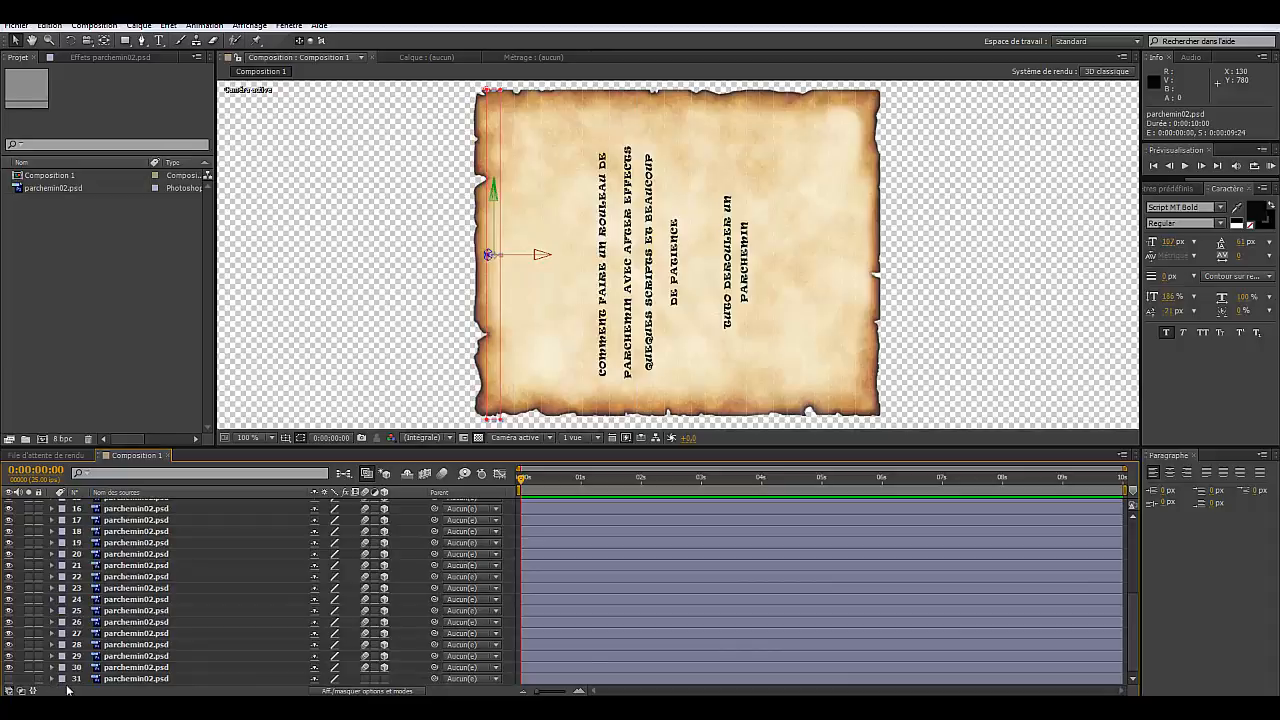
pyautogui.keyDown('shift'); pyautogui.click(117, 669); pyautogui.keyUp('shift')
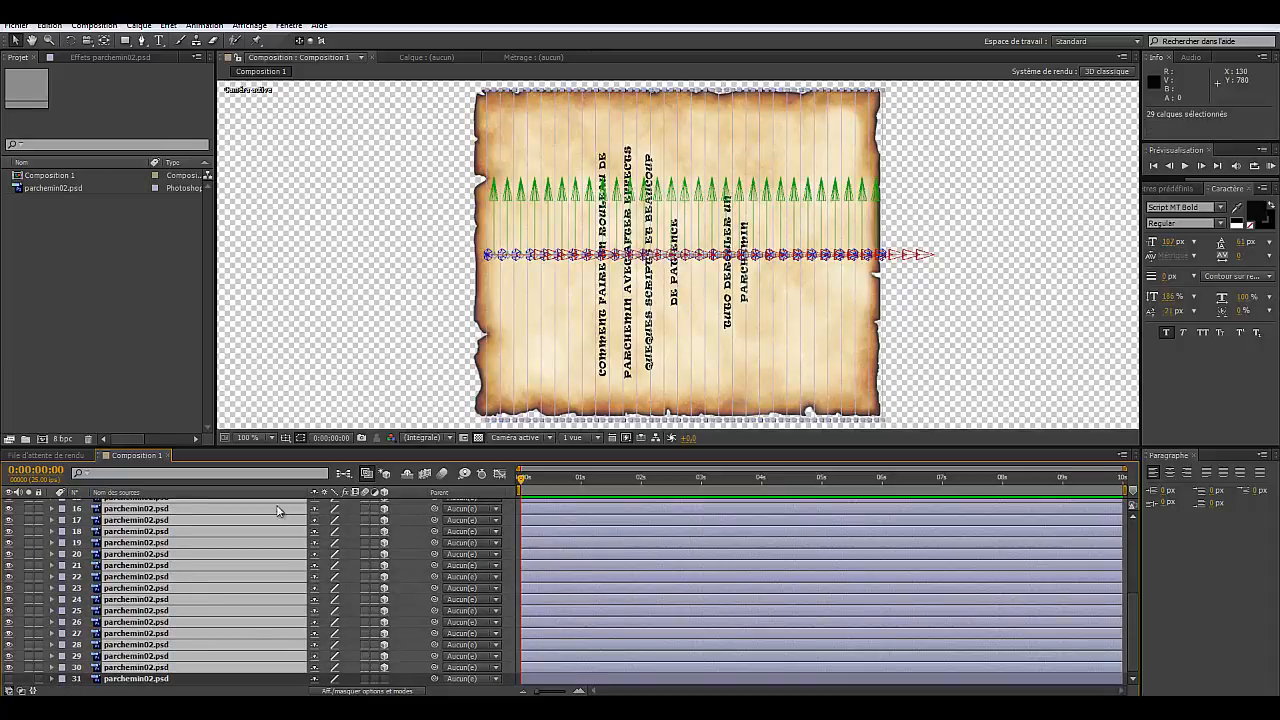
pyautogui.click(262, 682)
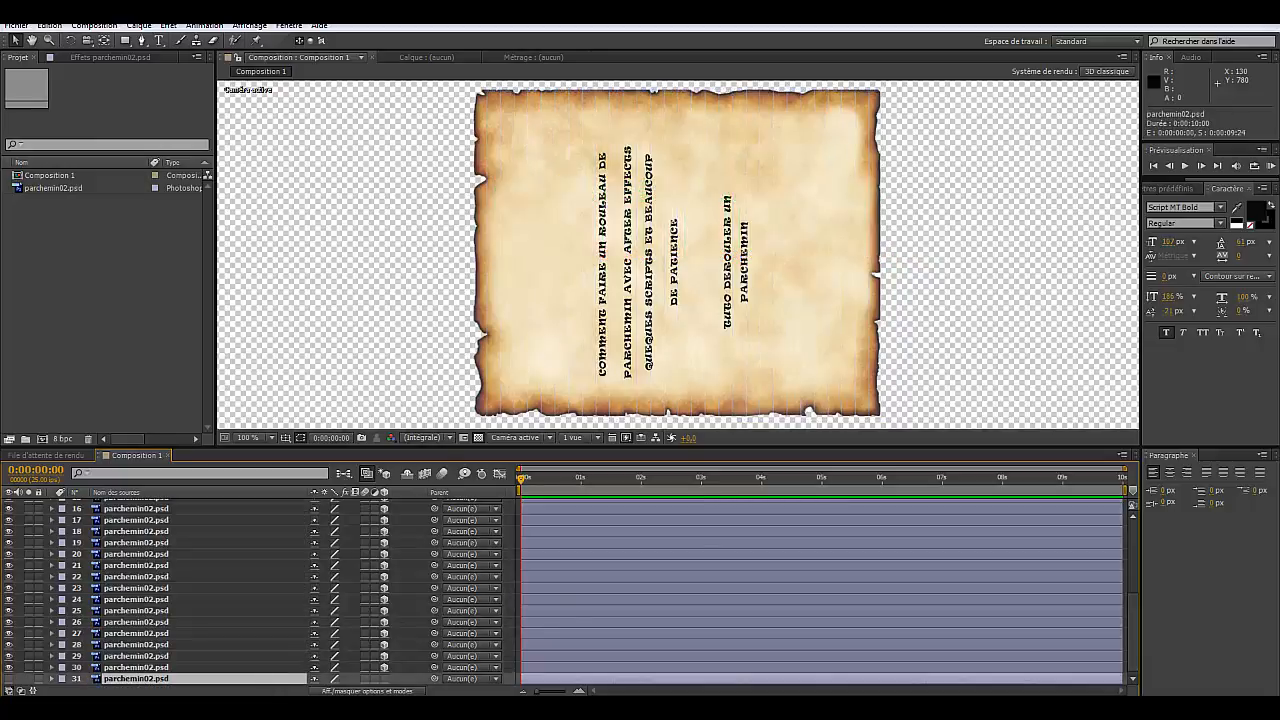
pyautogui.moveTo(1133, 628); pyautogui.dragTo(1133, 545)
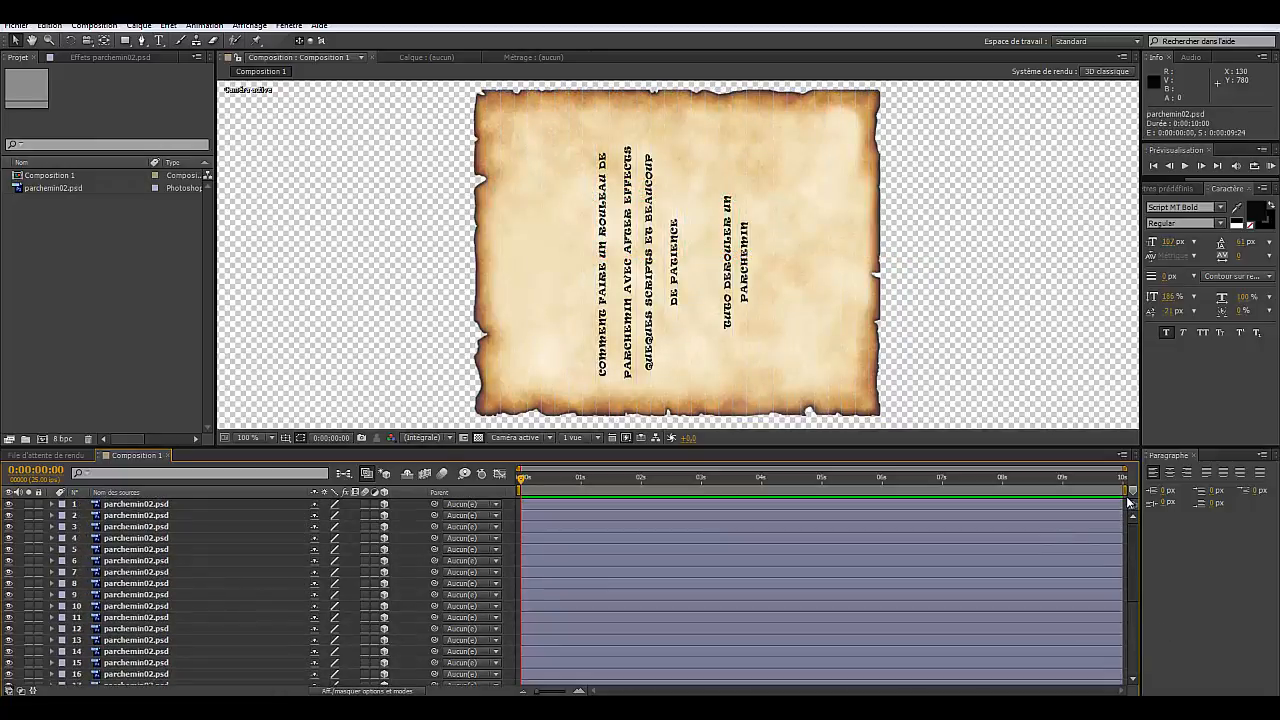
# Step: Select slice layers 2 to 30, parent each one to the layer above with the LayerChain script, and close its window
pyautogui.click(120, 516)
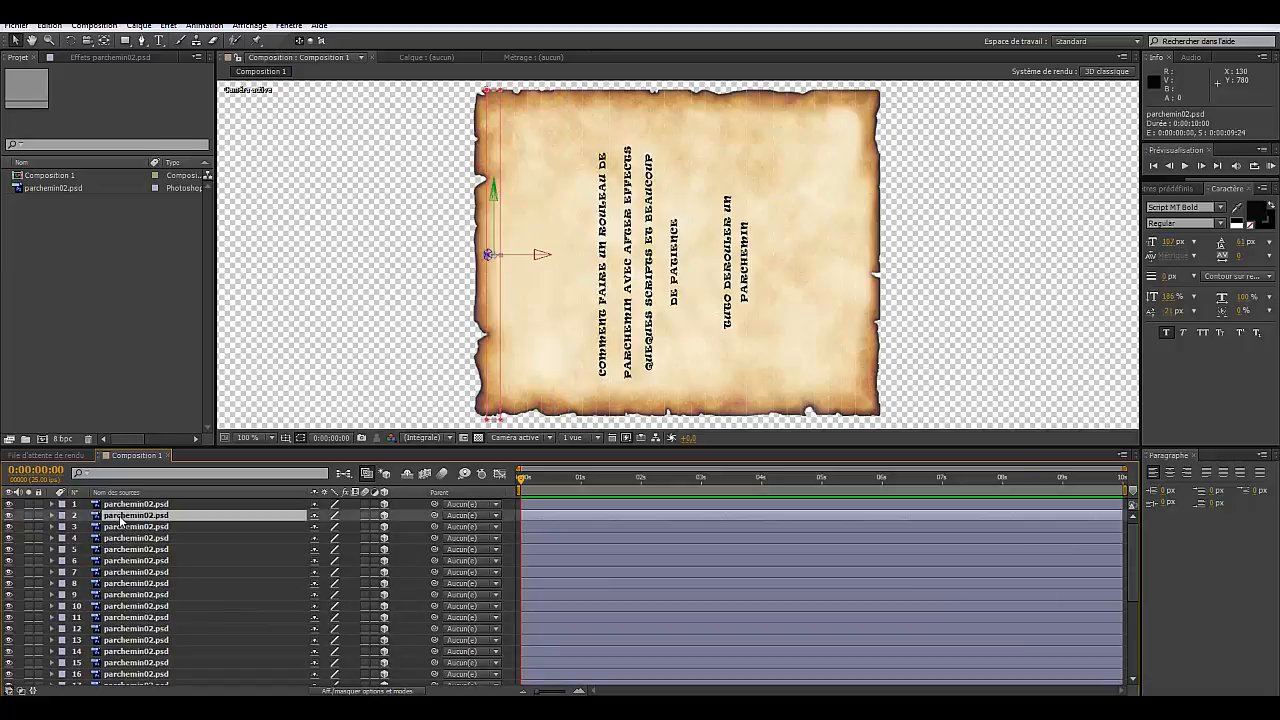
pyautogui.moveTo(1131, 580); pyautogui.dragTo(1131, 662)
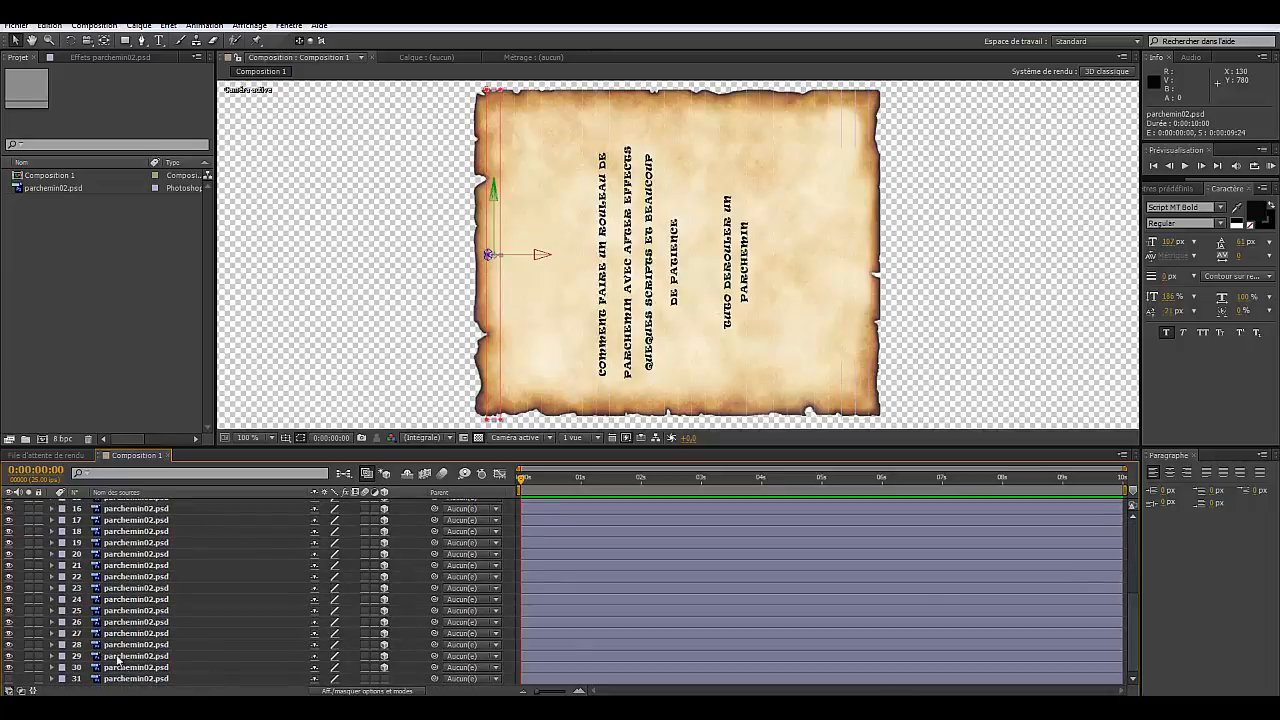
pyautogui.keyDown('shift'); pyautogui.click(135, 667); pyautogui.keyUp('shift')
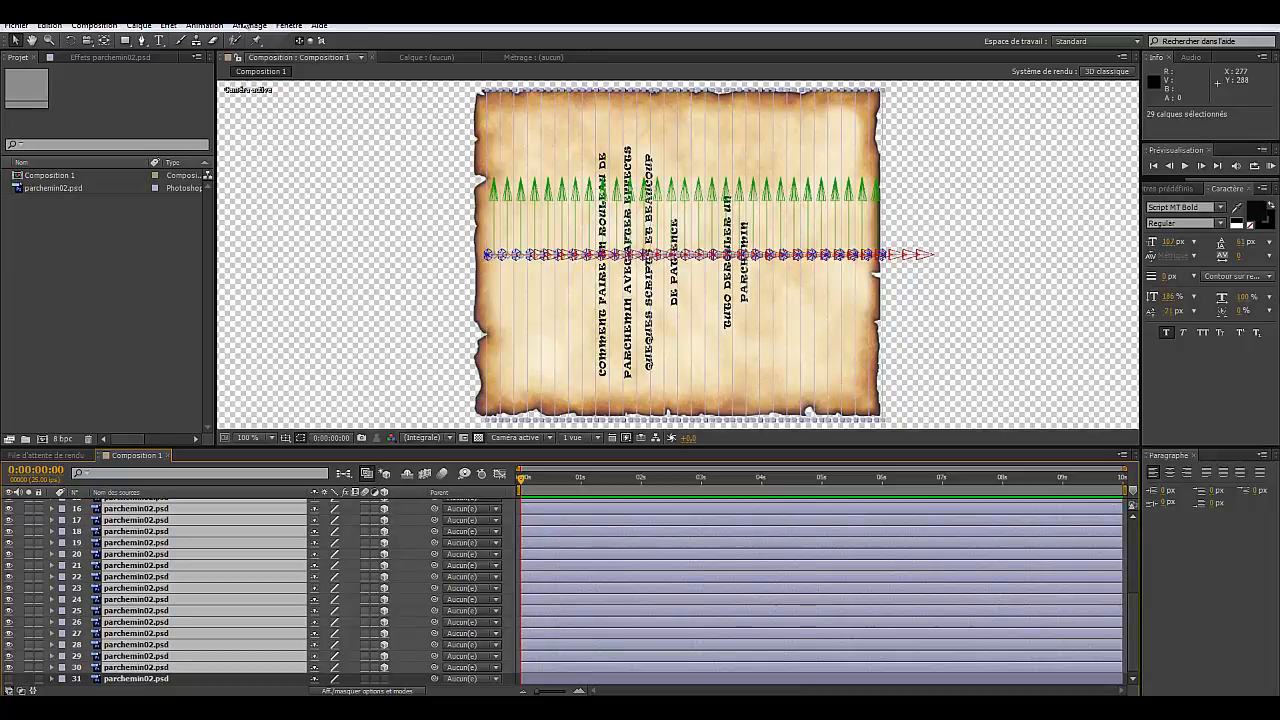
pyautogui.click(288, 26)
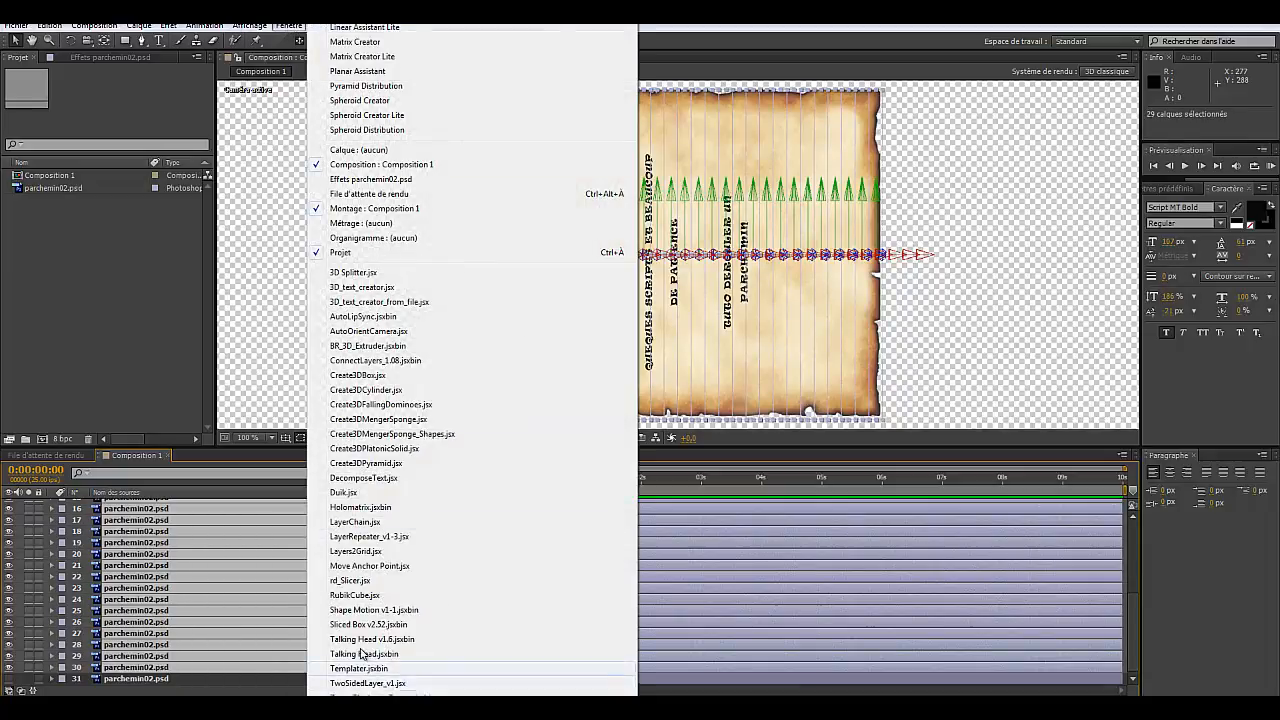
pyautogui.click(352, 522)
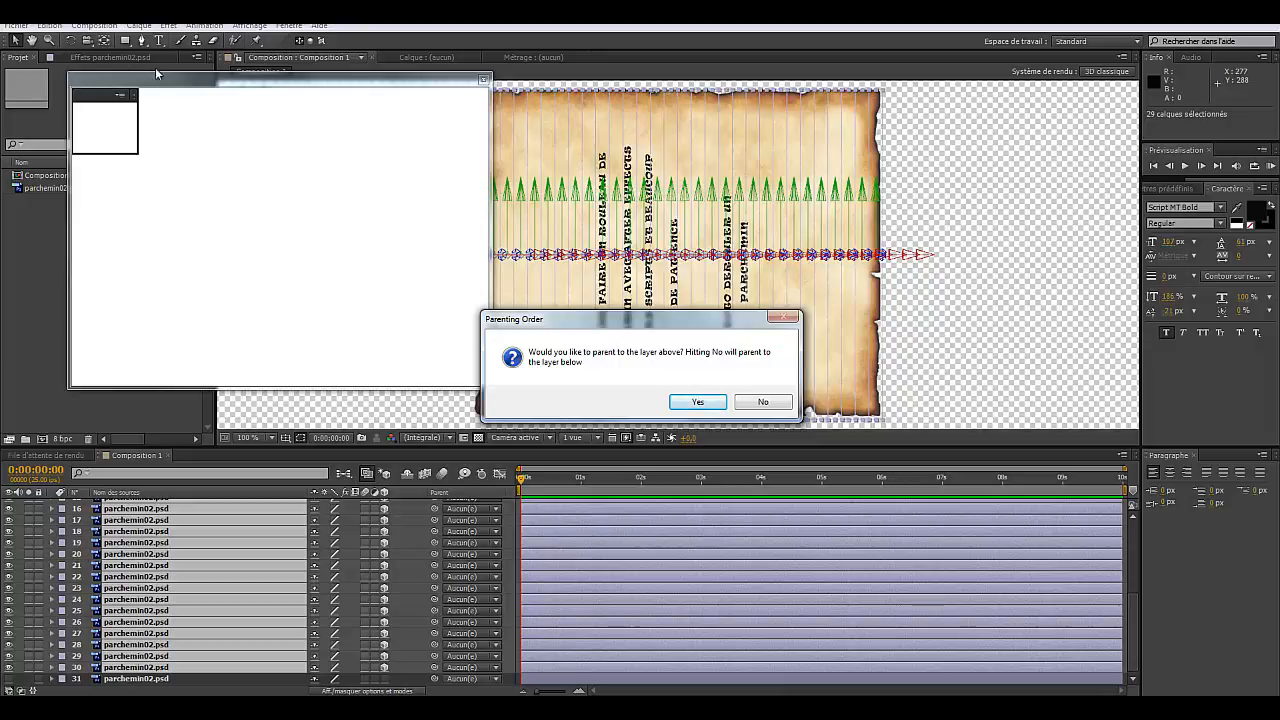
pyautogui.click(698, 402)
pyautogui.click(484, 80)
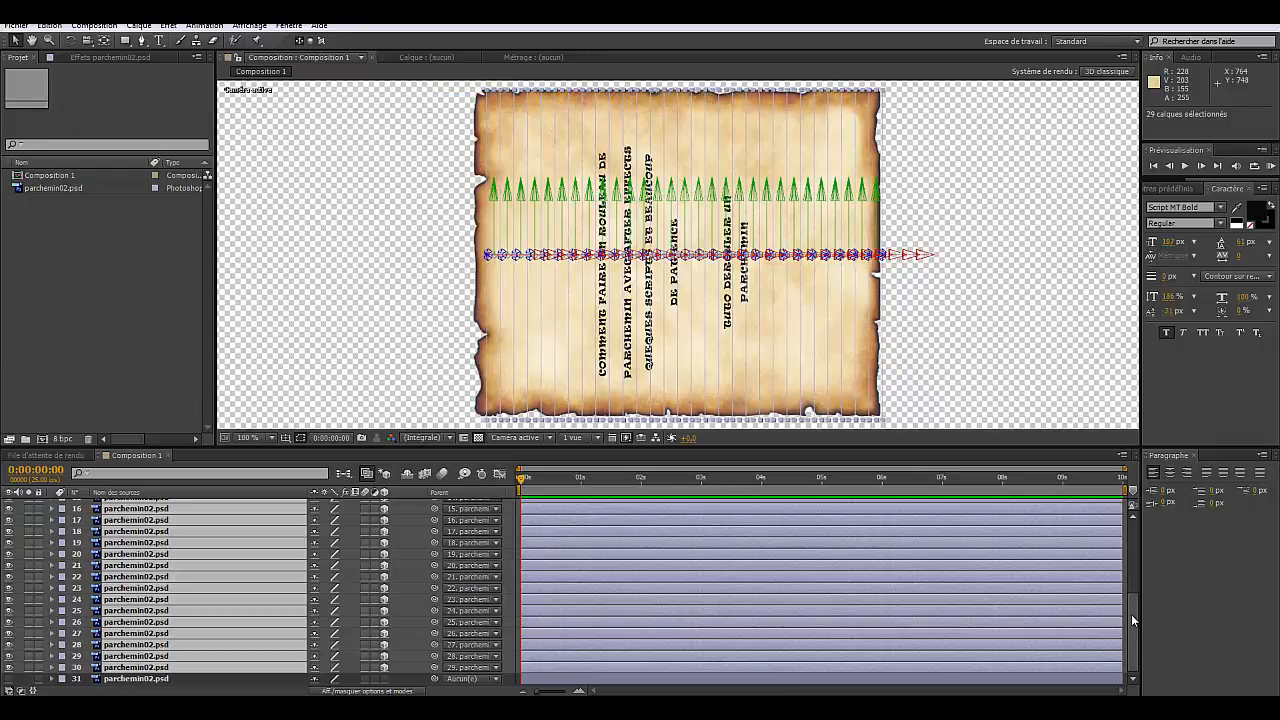
pyautogui.moveTo(1131, 613); pyautogui.dragTo(1132, 524)
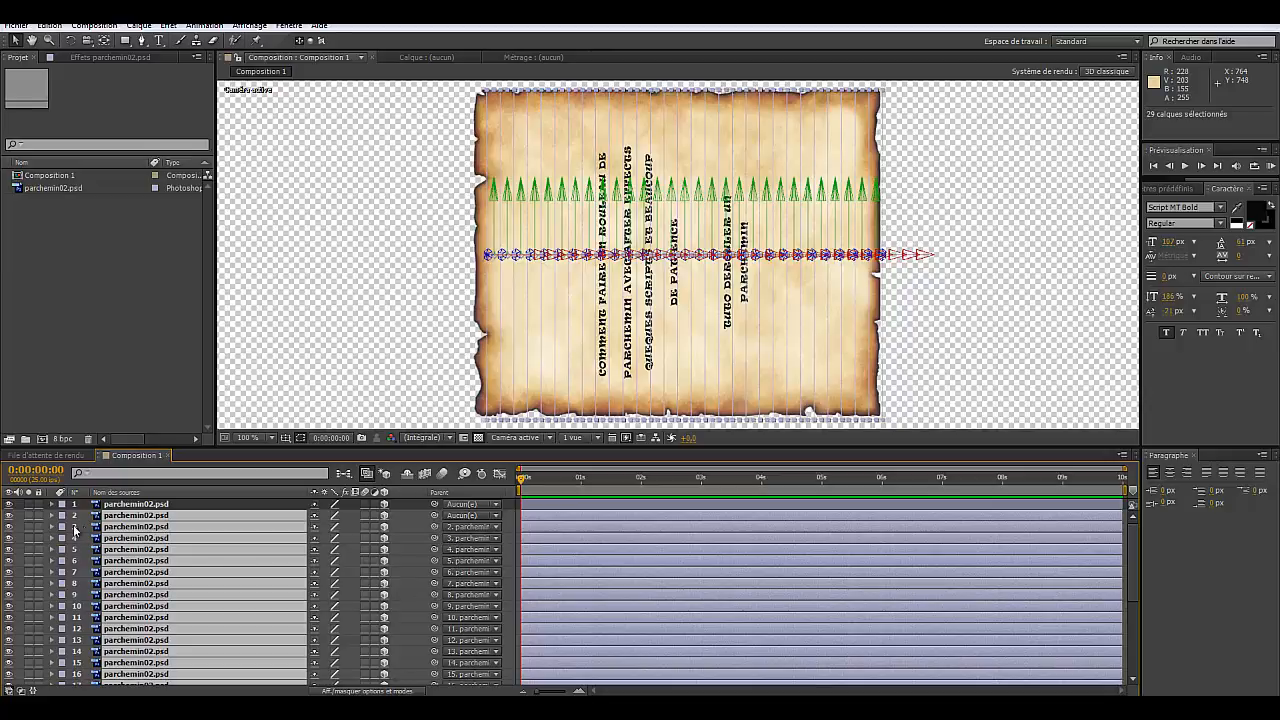
pyautogui.click(144, 308)
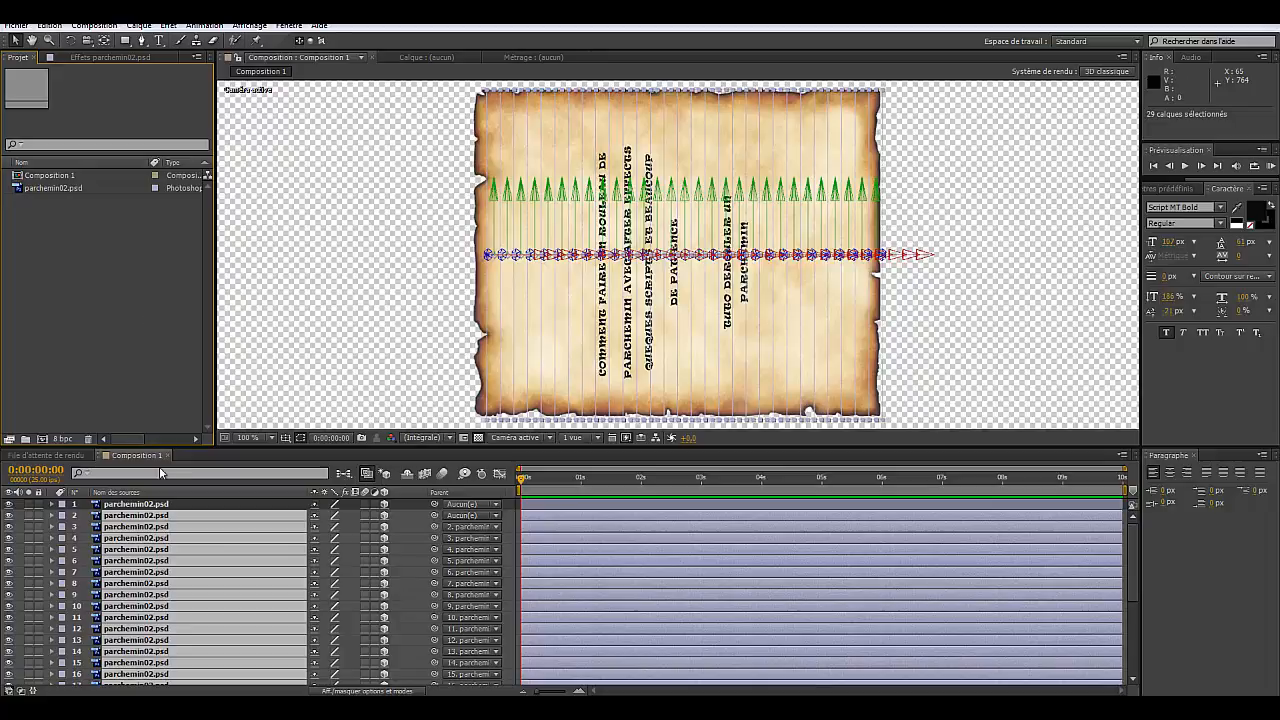
# Step: Reveal the rotation properties of slice layers 1 and 2 and link layer 2's Rotation Y by expression to layer 1's Rotation Y
pyautogui.click(162, 506)
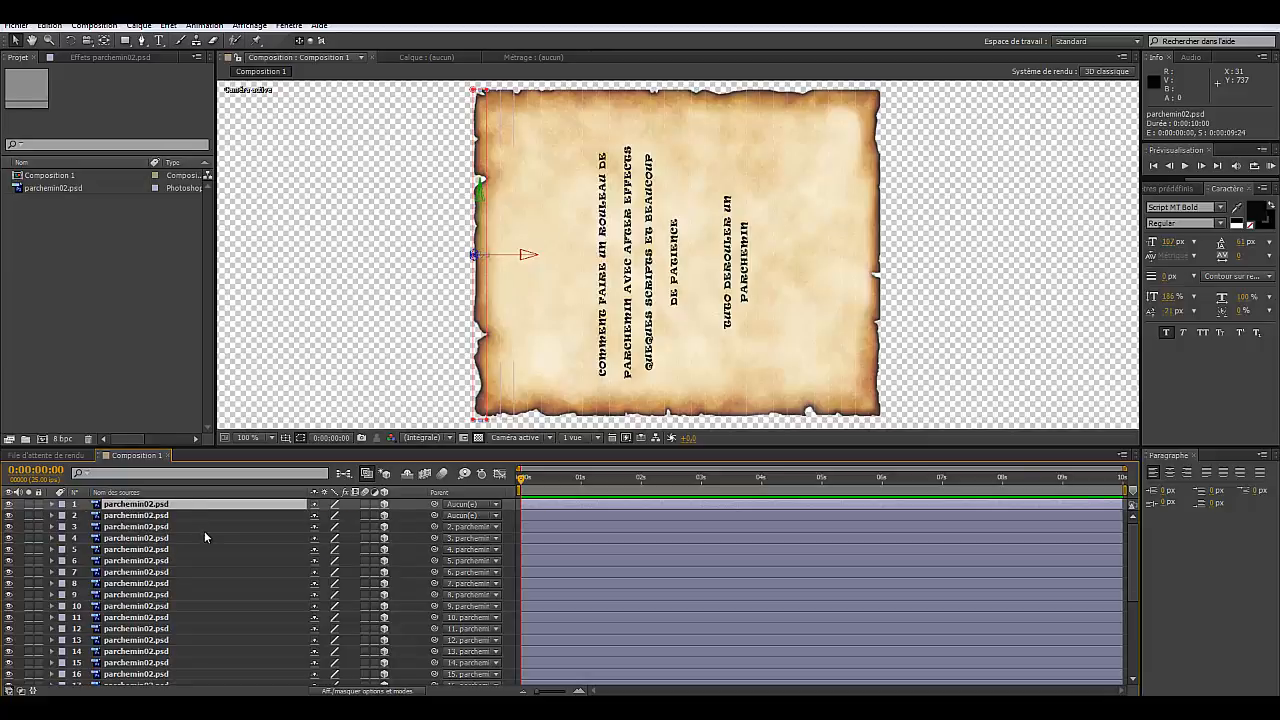
pyautogui.press('r')
pyautogui.click(130, 562)
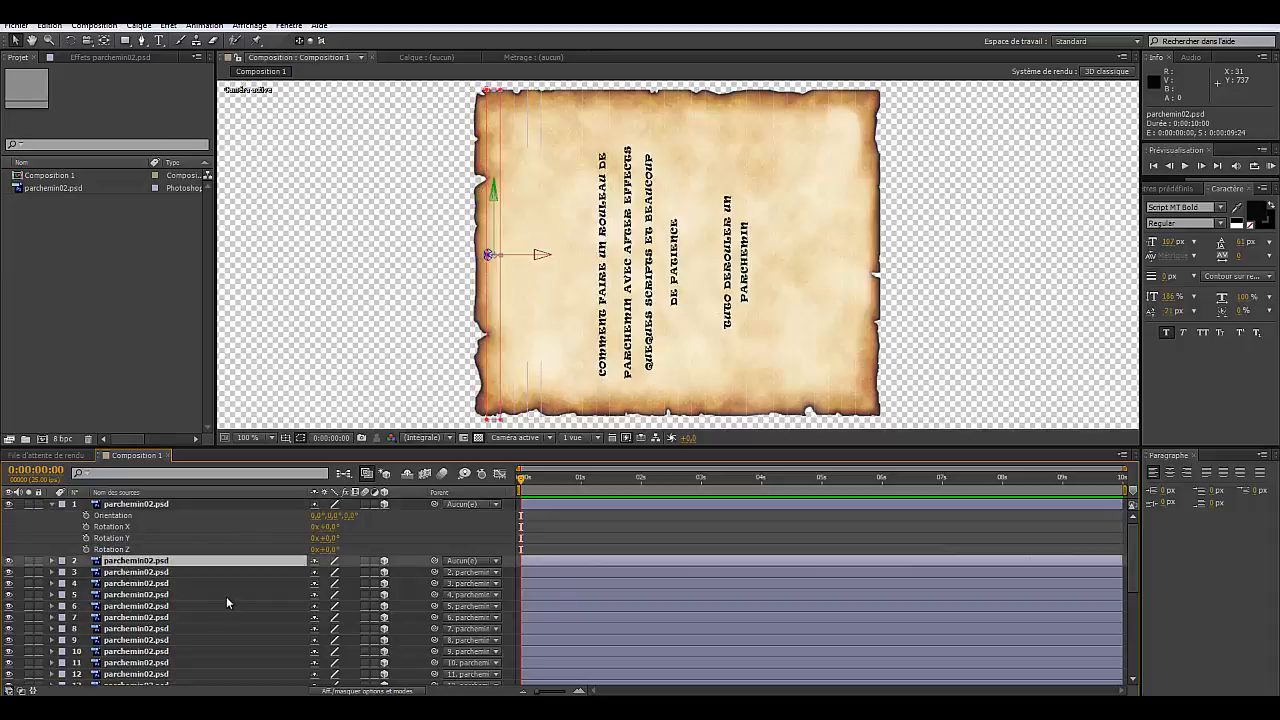
pyautogui.press('r')
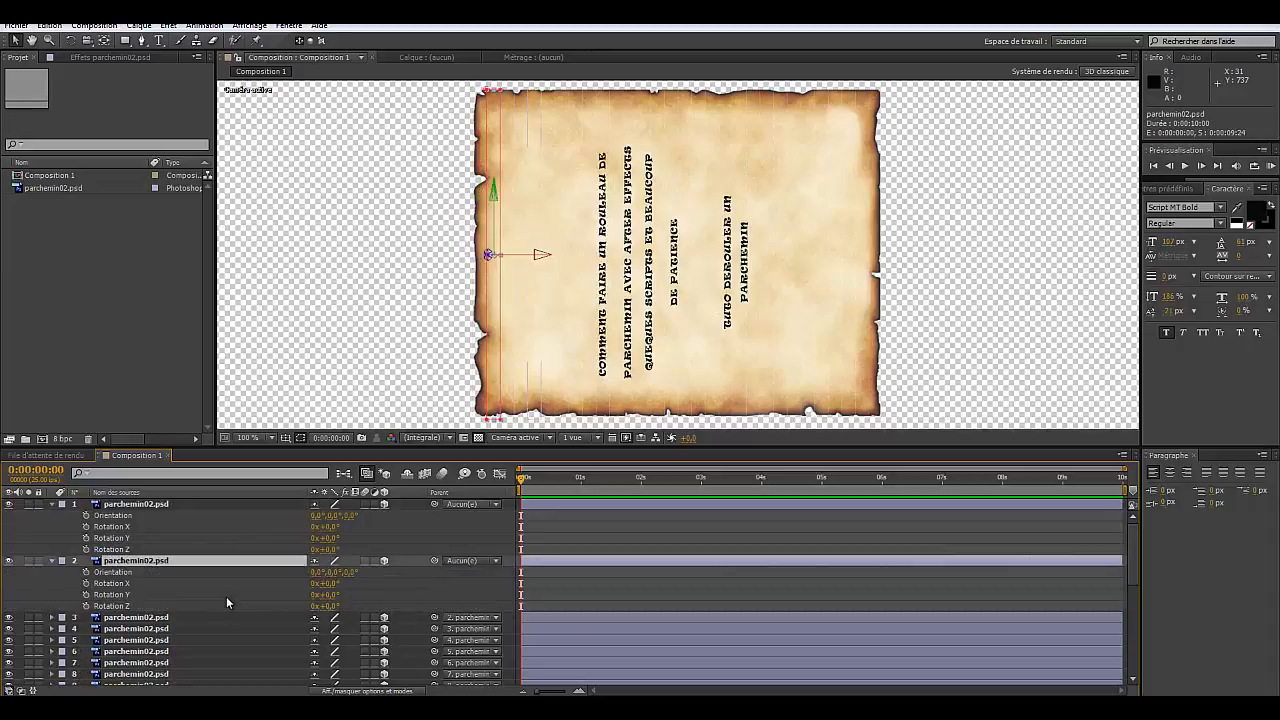
pyautogui.keyDown('alt'); pyautogui.click(86, 598); pyautogui.keyUp('alt')
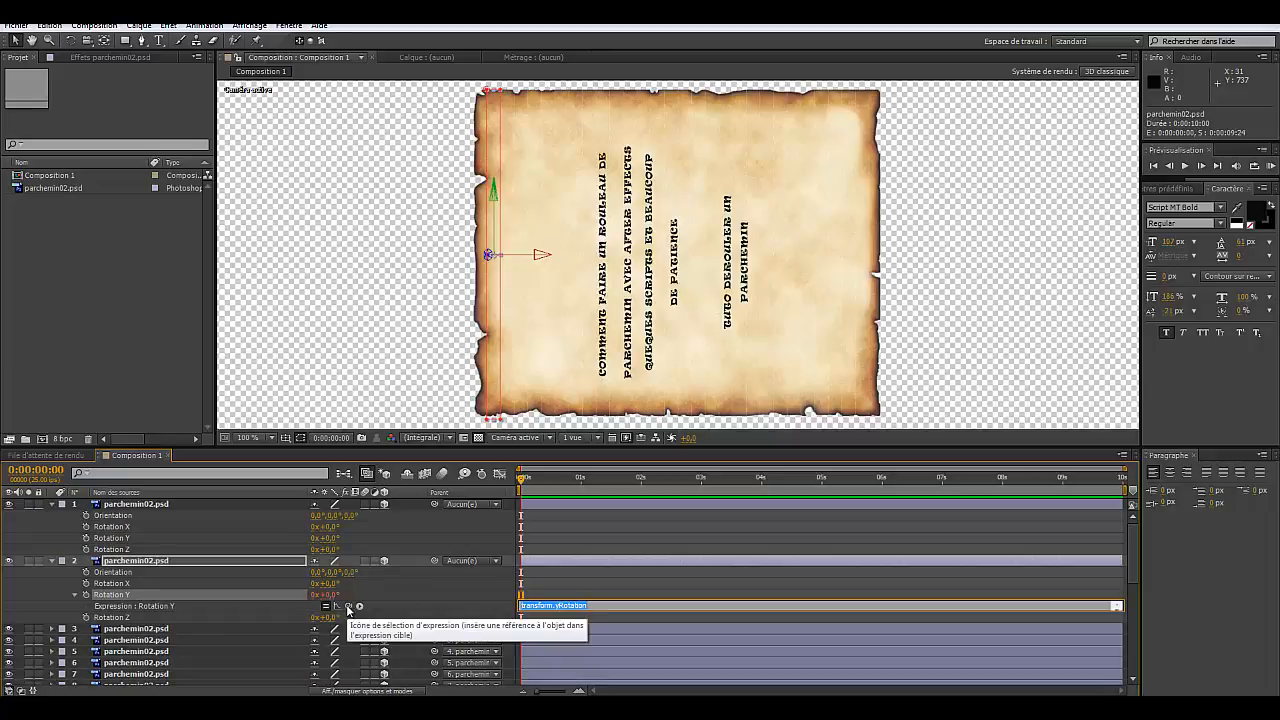
pyautogui.moveTo(348, 607); pyautogui.dragTo(119, 541)
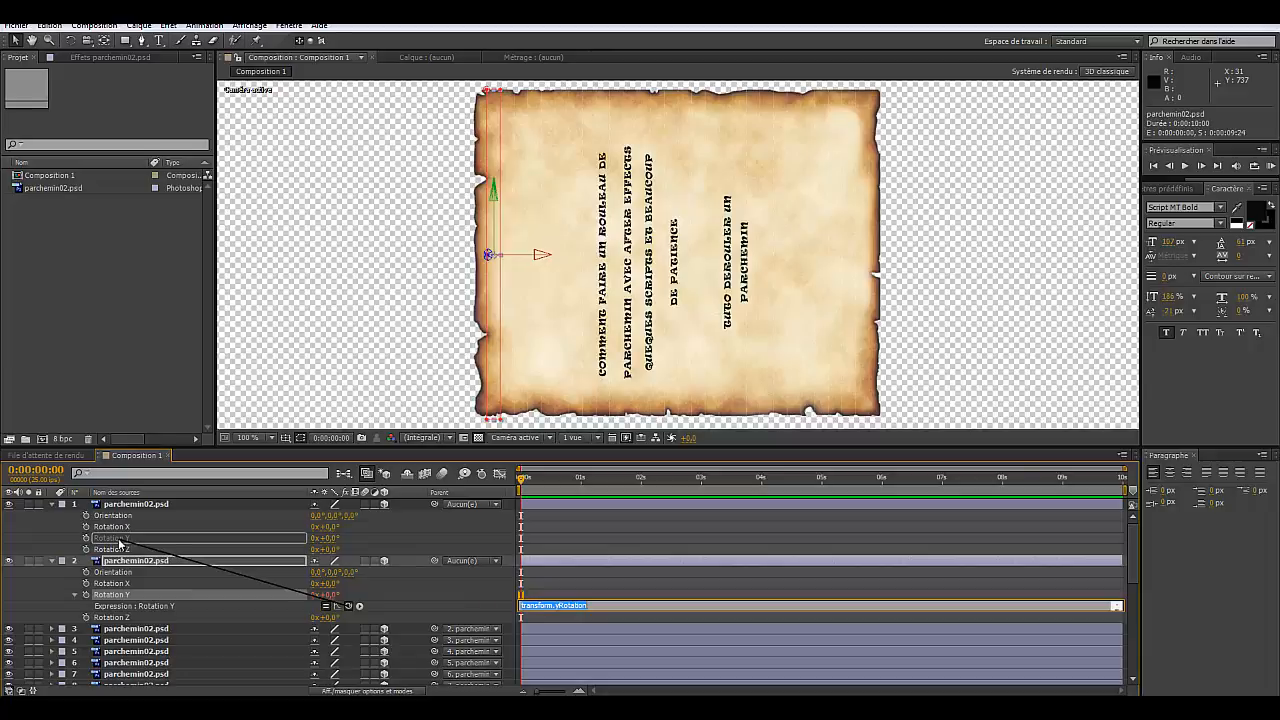
pyautogui.moveTo(119, 541); pyautogui.dragTo(119, 541)
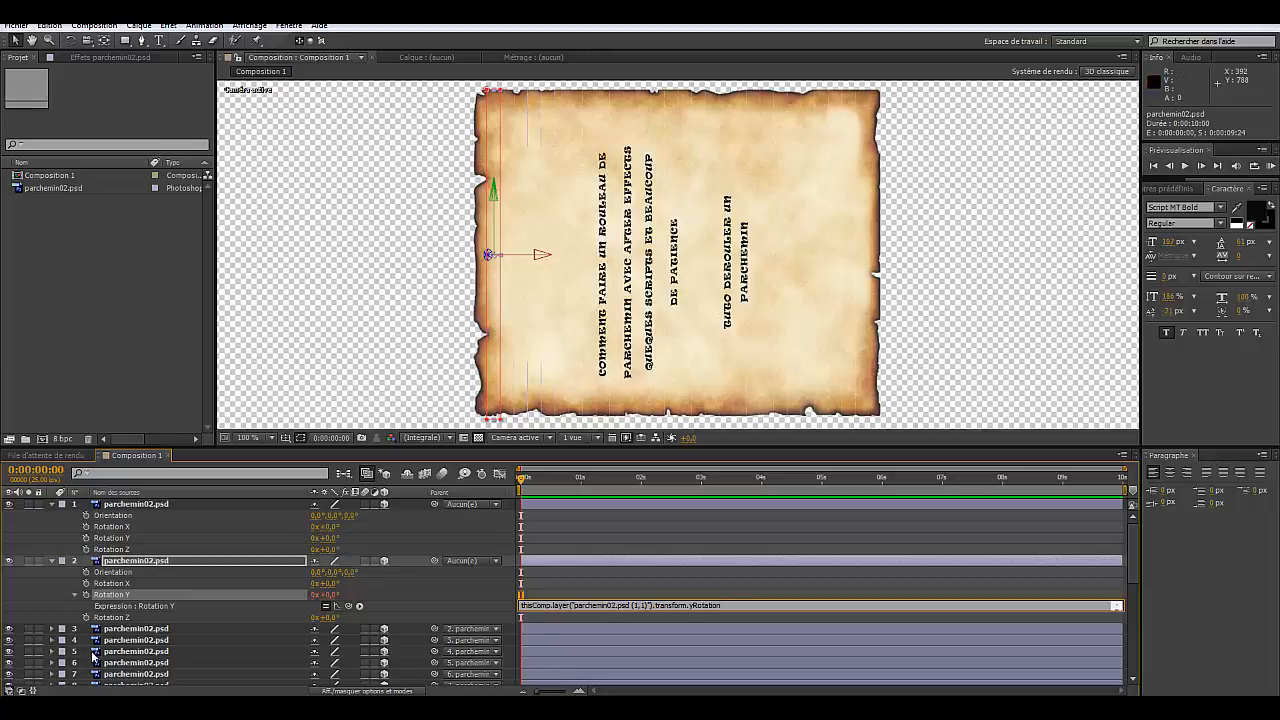
# Step: Copy only the Rotation Y expression of layer 2 and paste it onto slice layers 3 to 30
pyautogui.rightClick(114, 596)
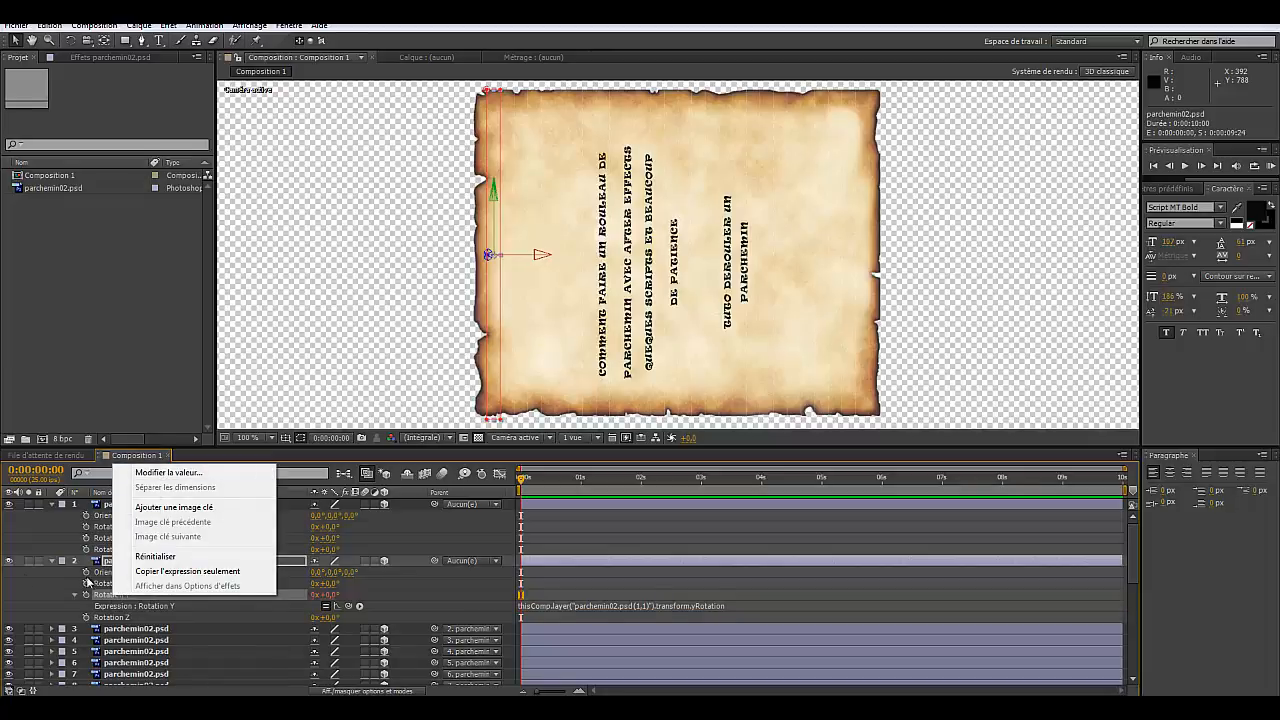
pyautogui.click(170, 576)
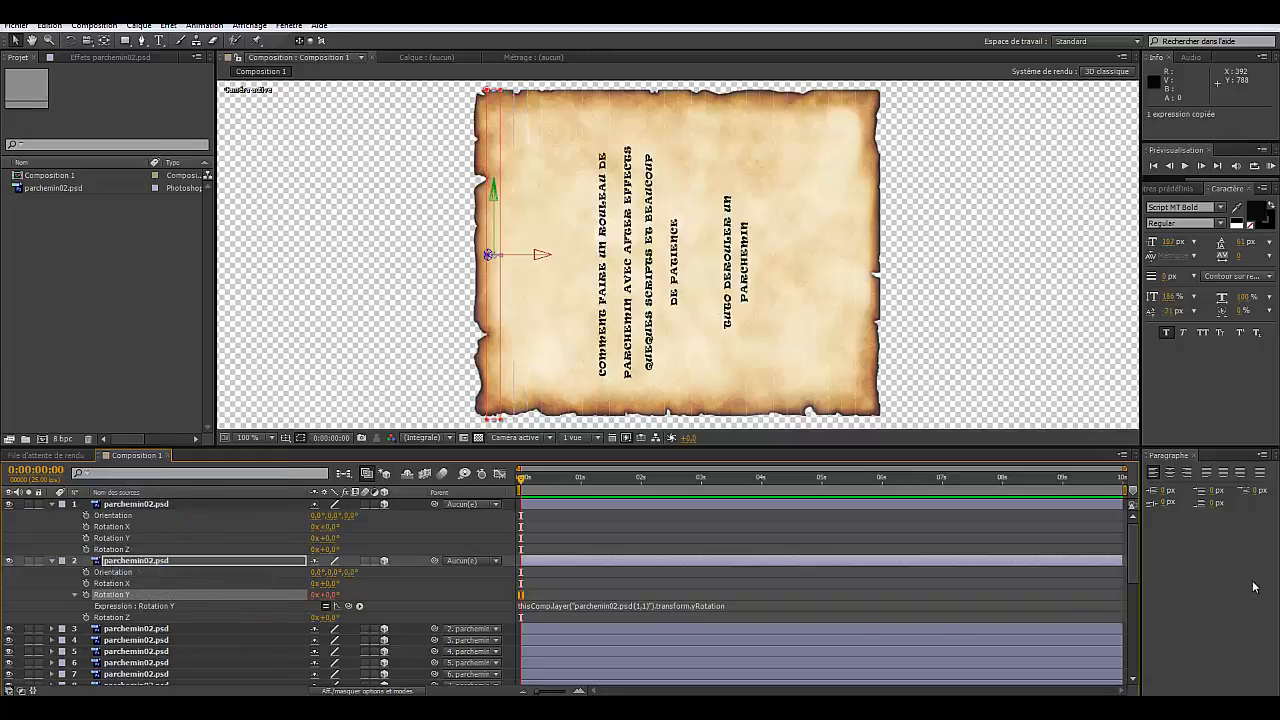
pyautogui.moveTo(1134, 564); pyautogui.dragTo(1136, 590)
pyautogui.click(140, 550)
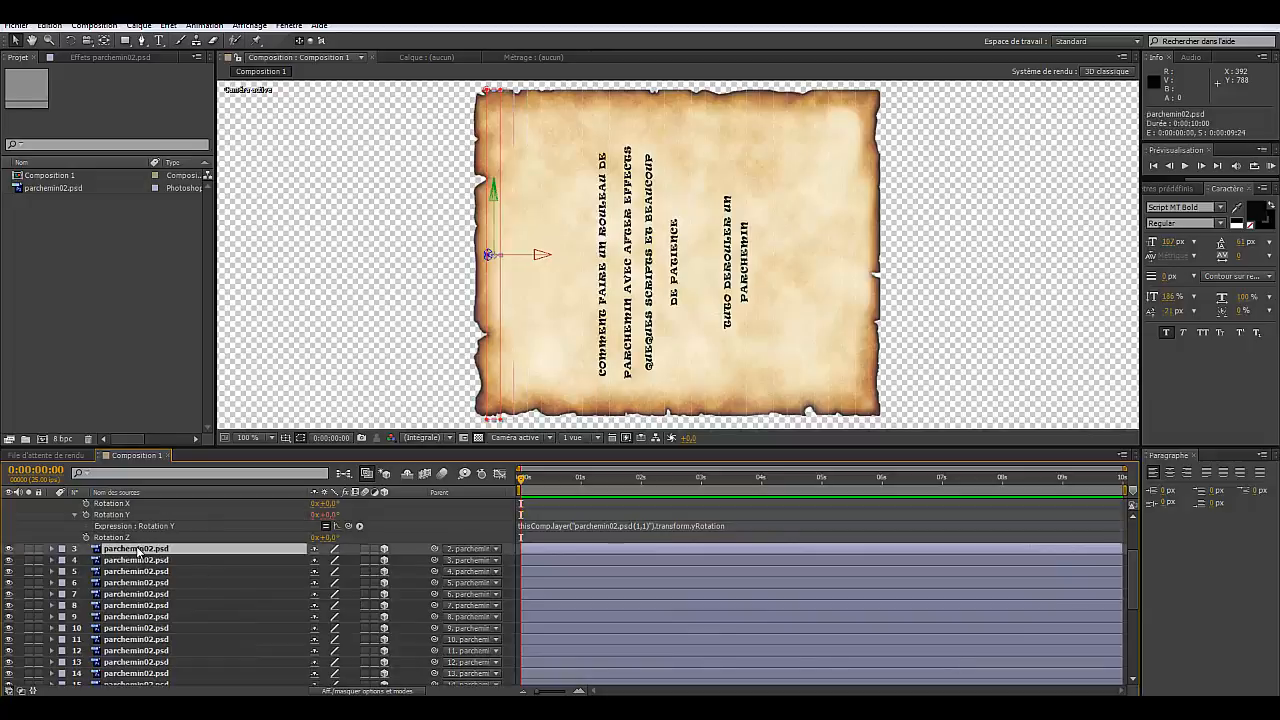
pyautogui.moveTo(1133, 600); pyautogui.dragTo(1136, 686)
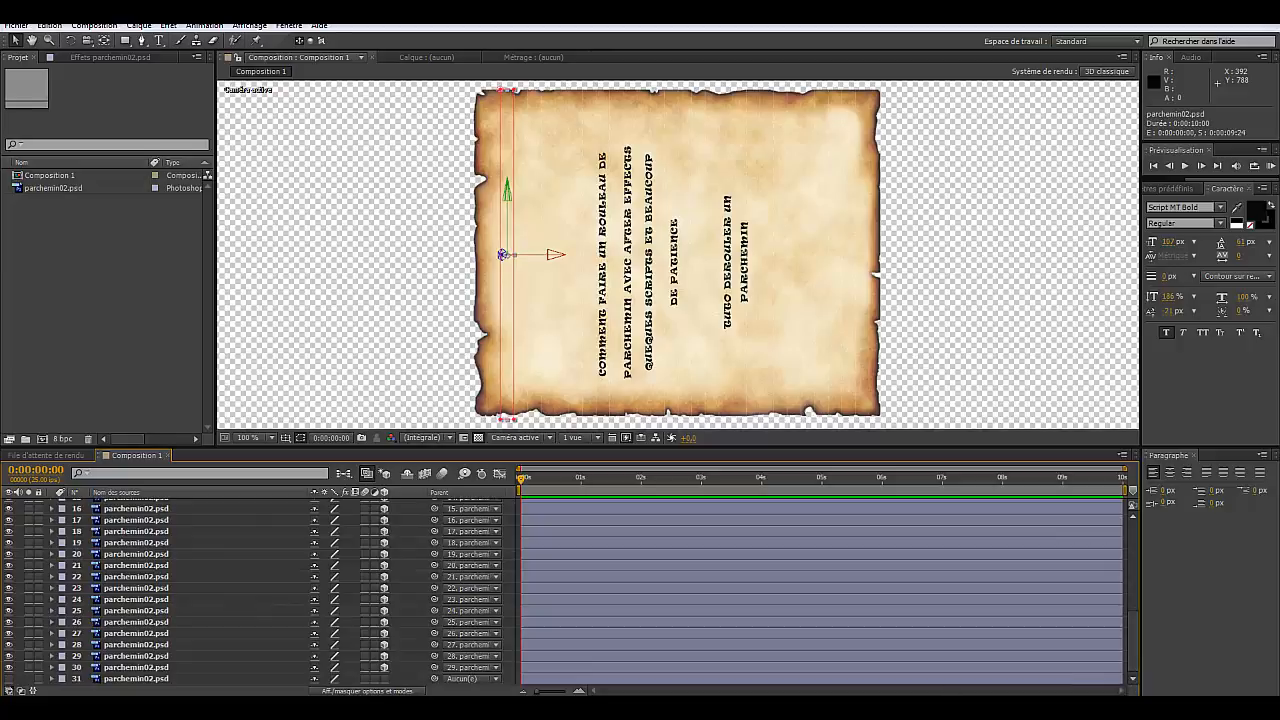
pyautogui.keyDown('shift'); pyautogui.click(115, 668); pyautogui.keyUp('shift')
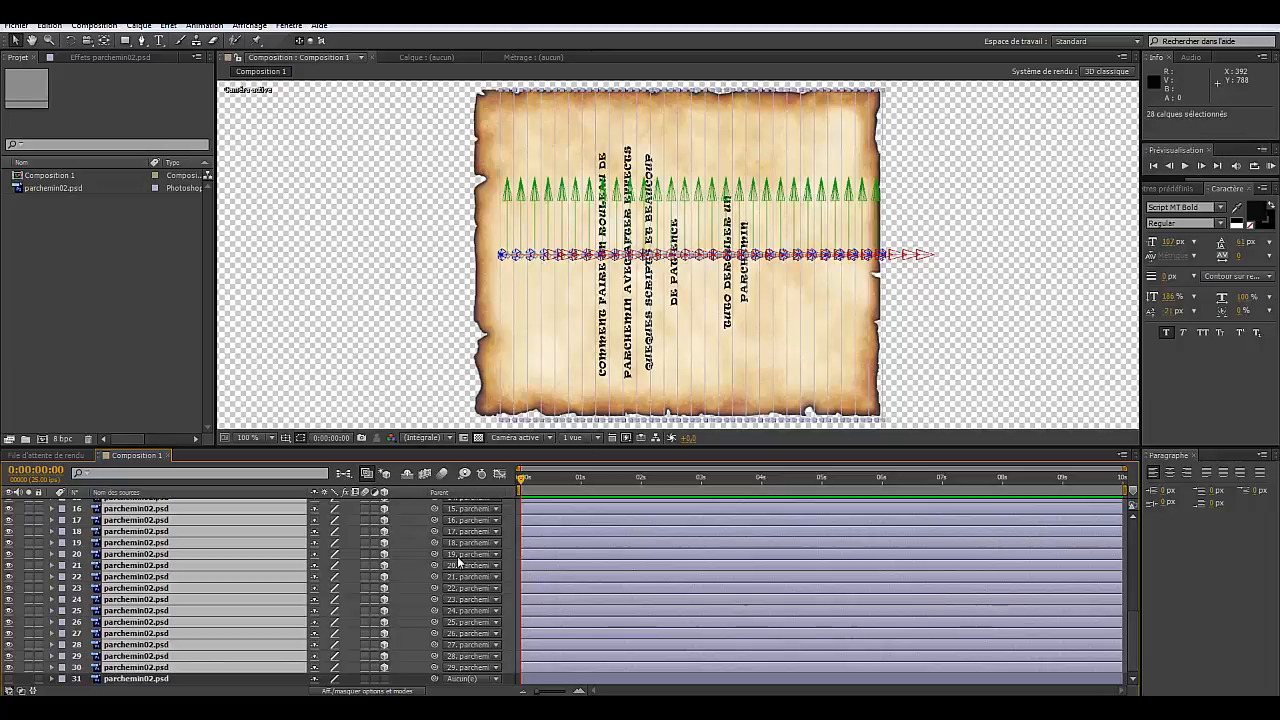
pyautogui.click(46, 25)
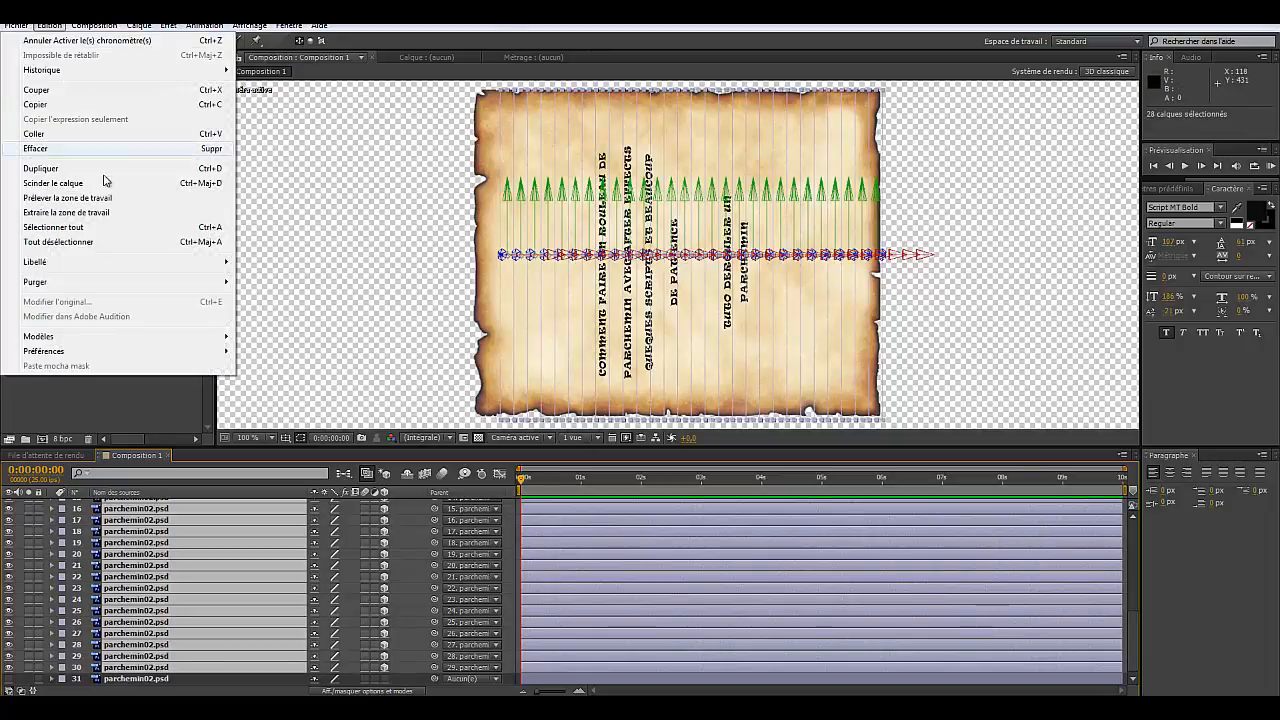
pyautogui.click(38, 135)
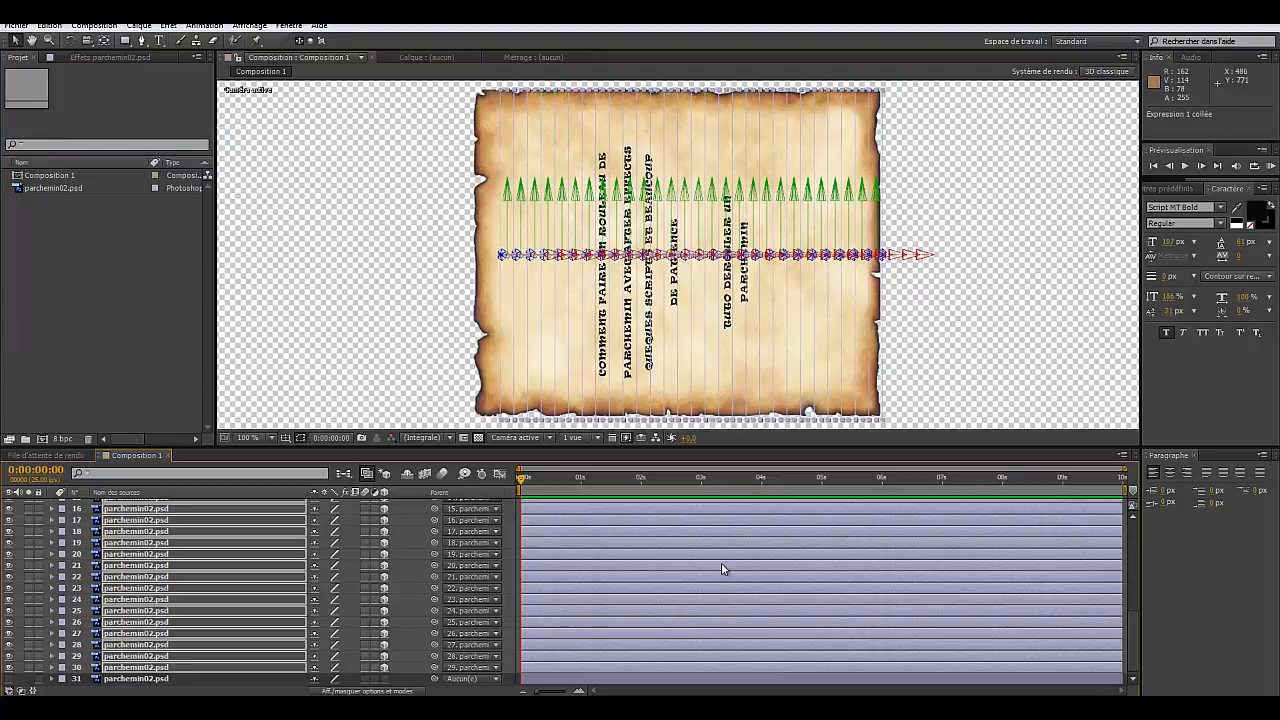
# Step: Collapse layer 2's properties, create a null object above the first slice layer and rename it "control rotation"
pyautogui.moveTo(1132, 639); pyautogui.dragTo(1132, 520)
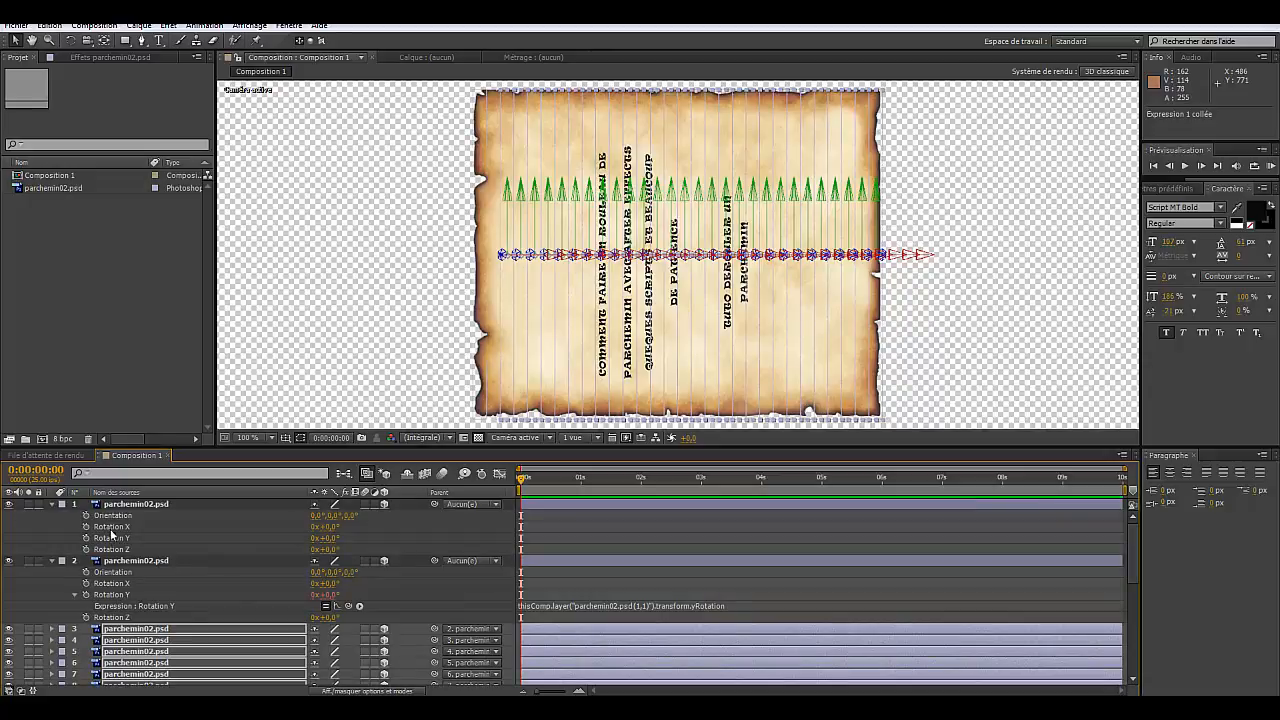
pyautogui.click(201, 503)
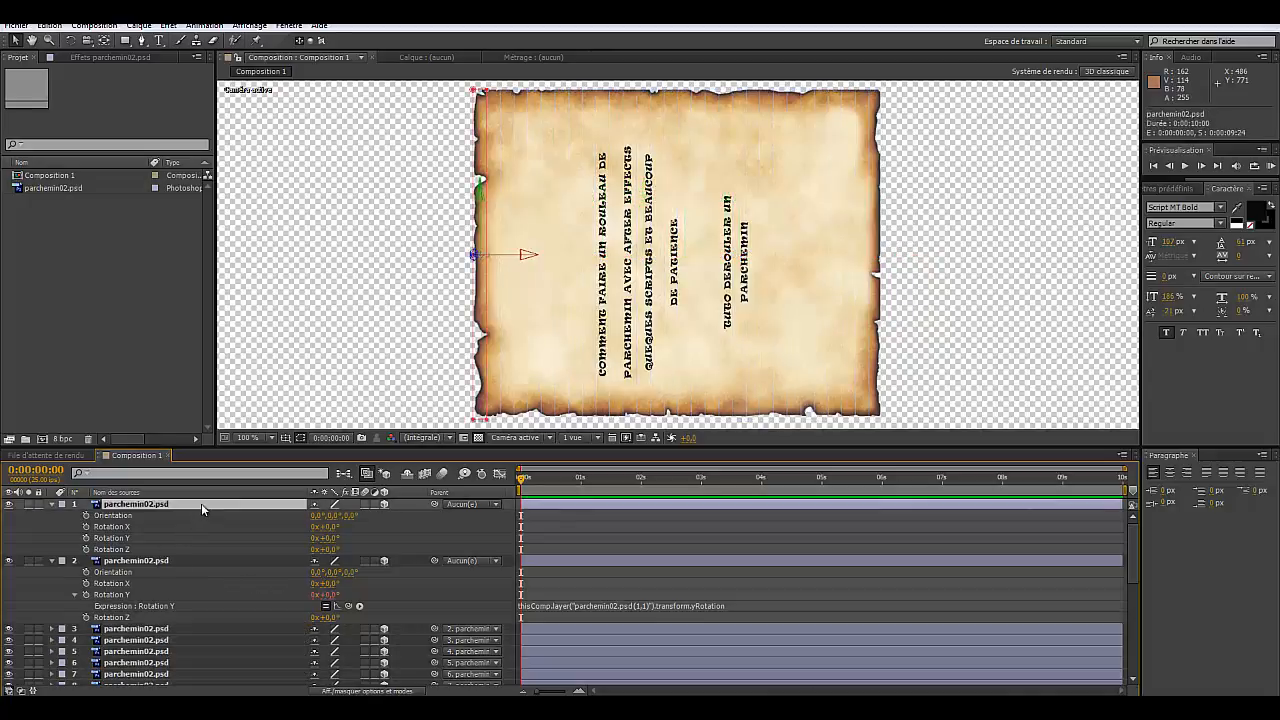
pyautogui.click(52, 560)
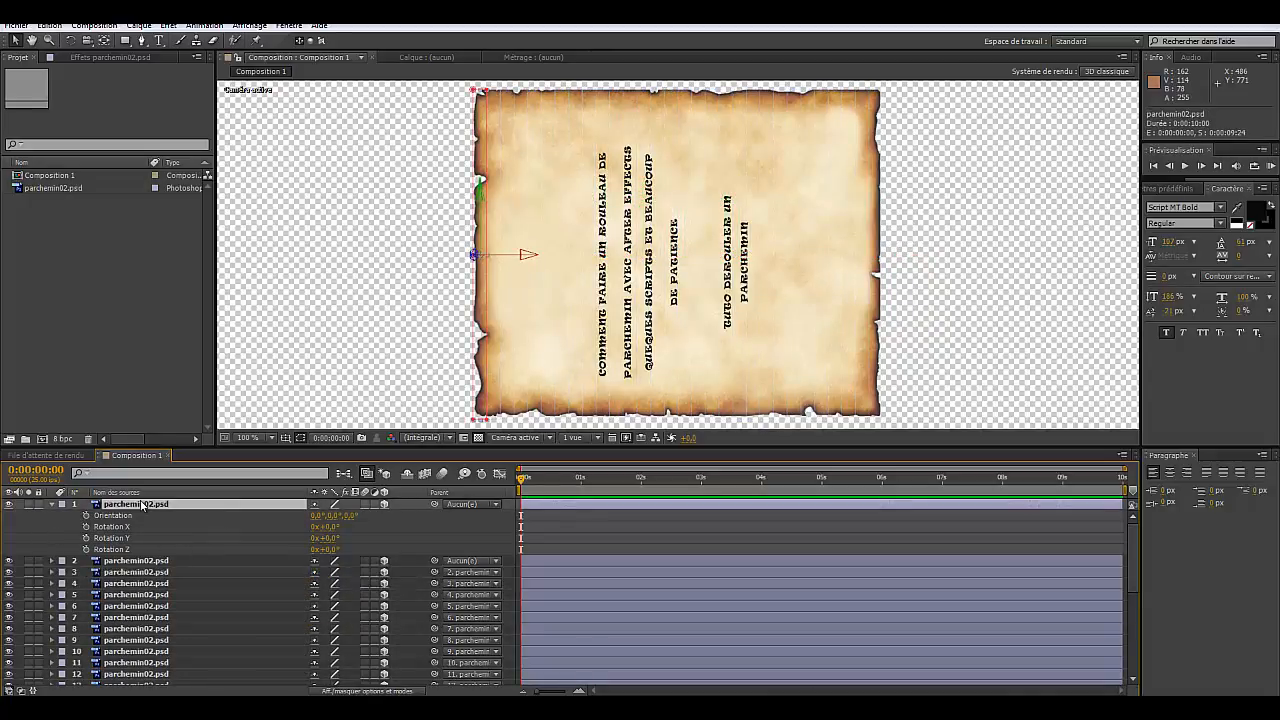
pyautogui.click(139, 25)
pyautogui.moveTo(35, 40)
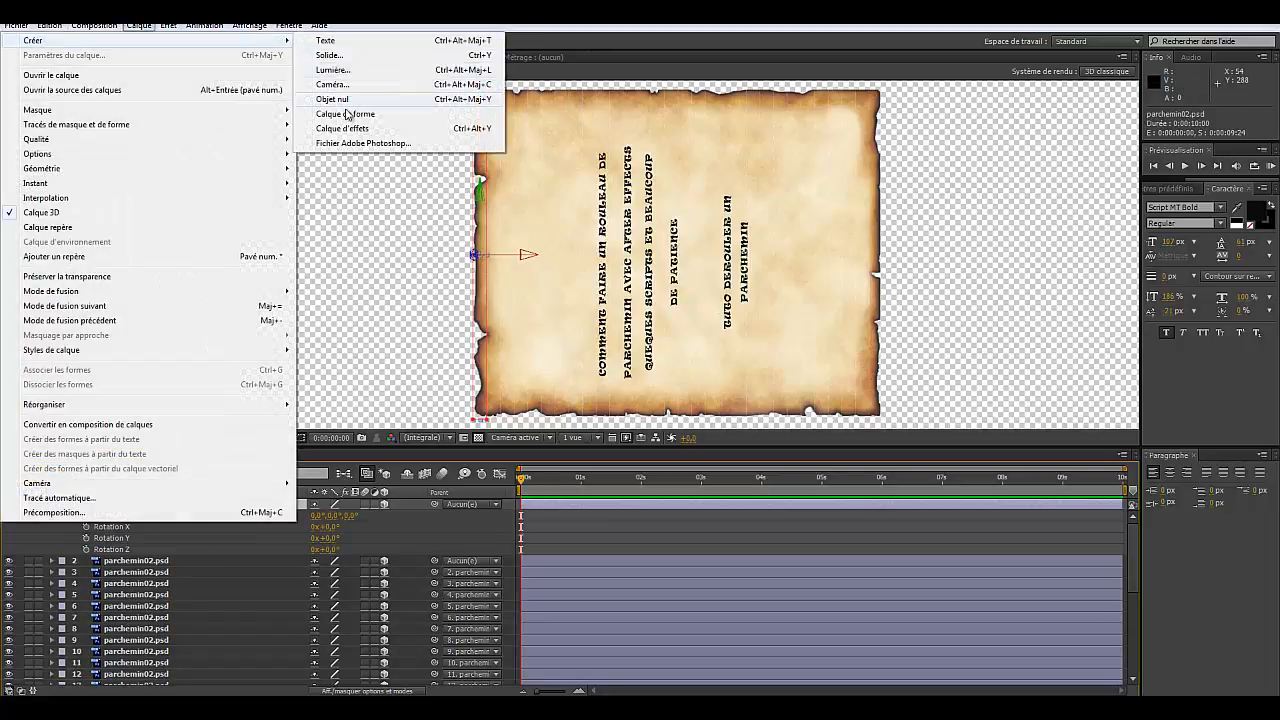
pyautogui.click(330, 104)
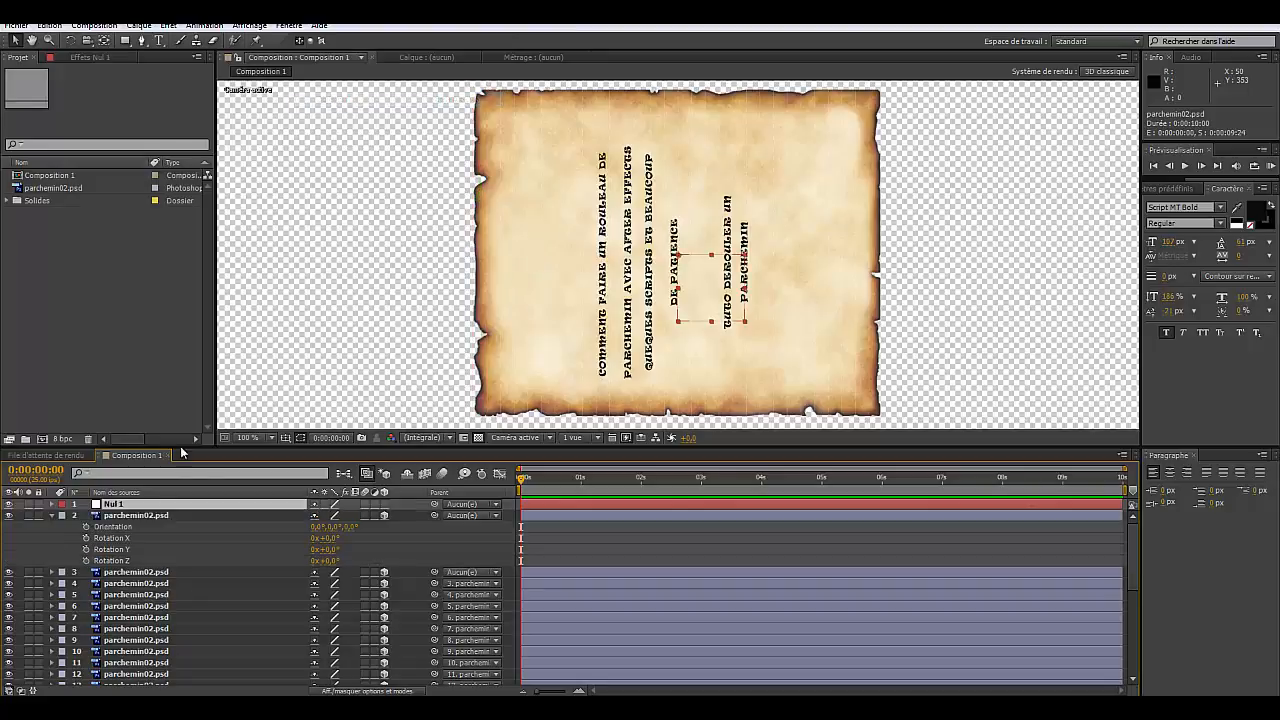
pyautogui.rightClick(118, 507)
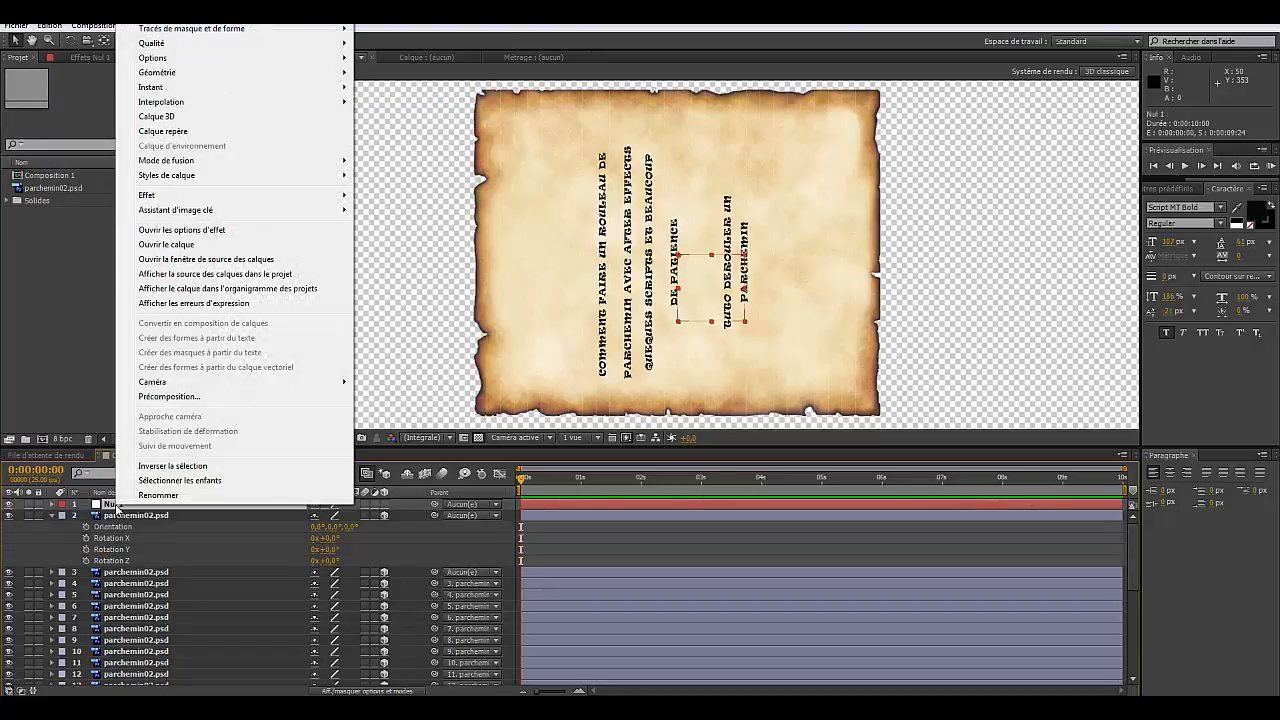
pyautogui.click(152, 495)
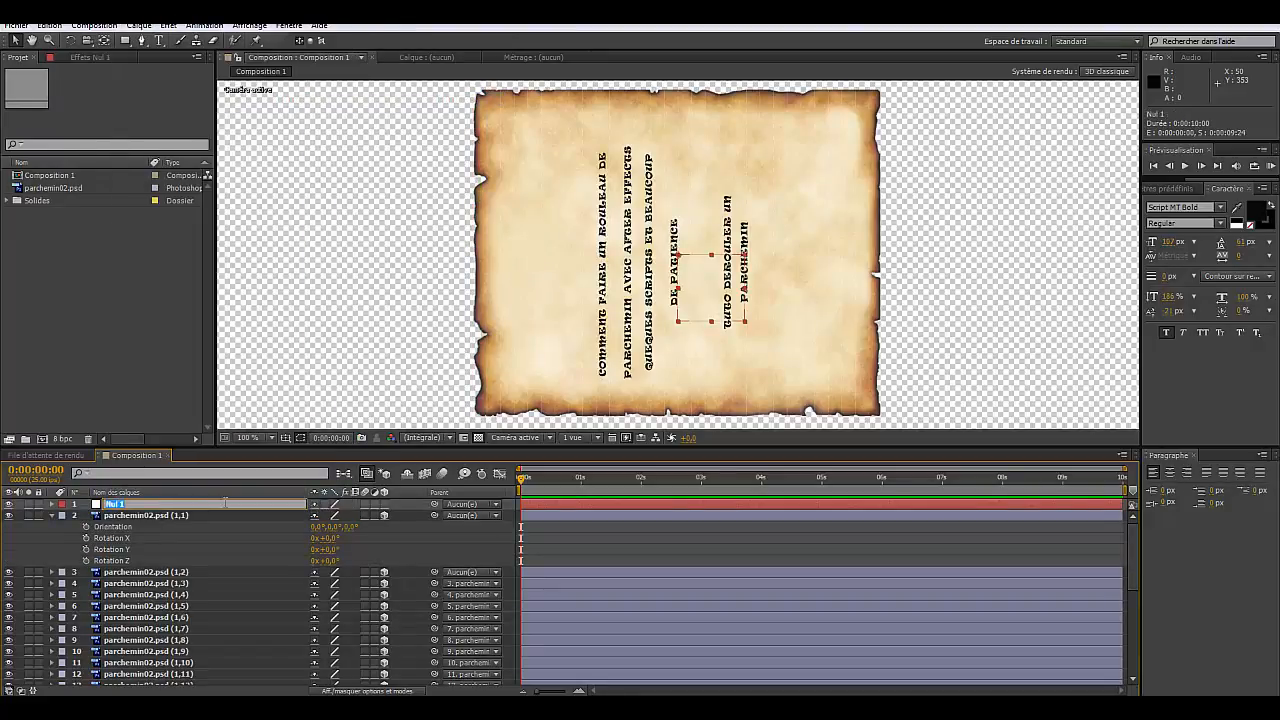
pyautogui.write('con')
pyautogui.write('trol rotation')
pyautogui.press('Return')
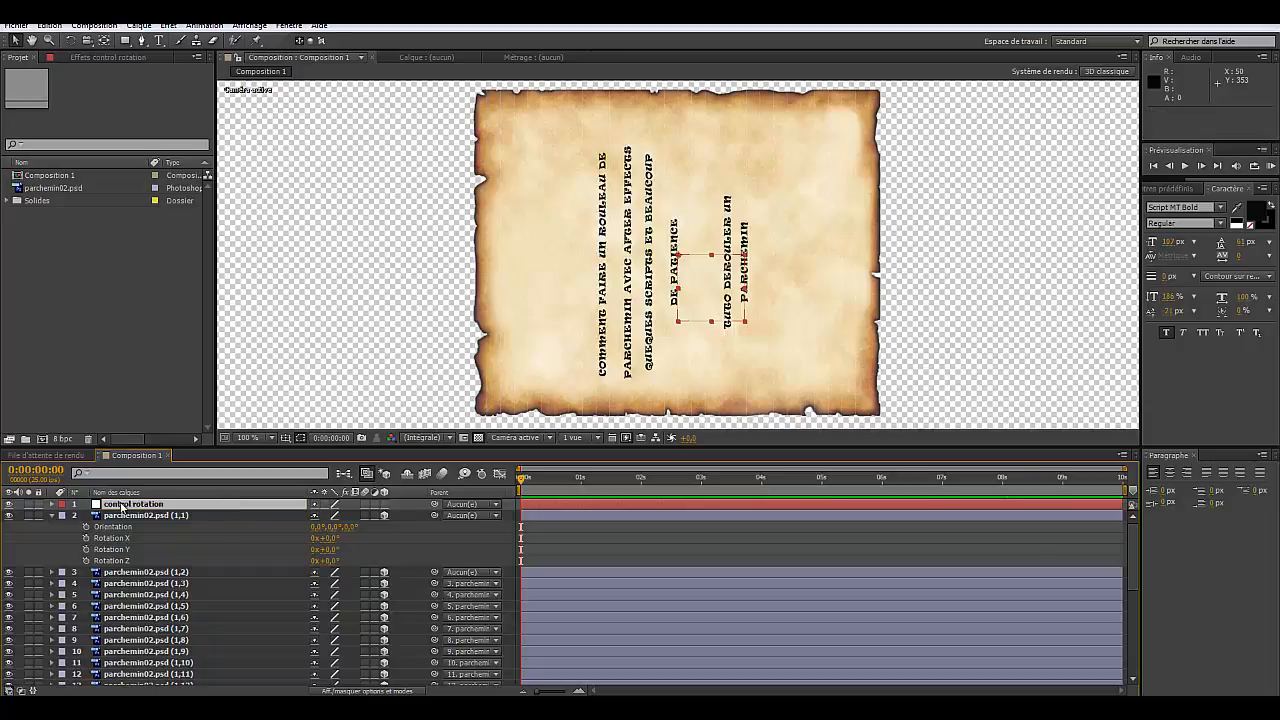
# Step: Add a slider control effect (Paramètre glissière) to the control rotation null and set the upper limit of its slider range to 8
pyautogui.click(168, 25)
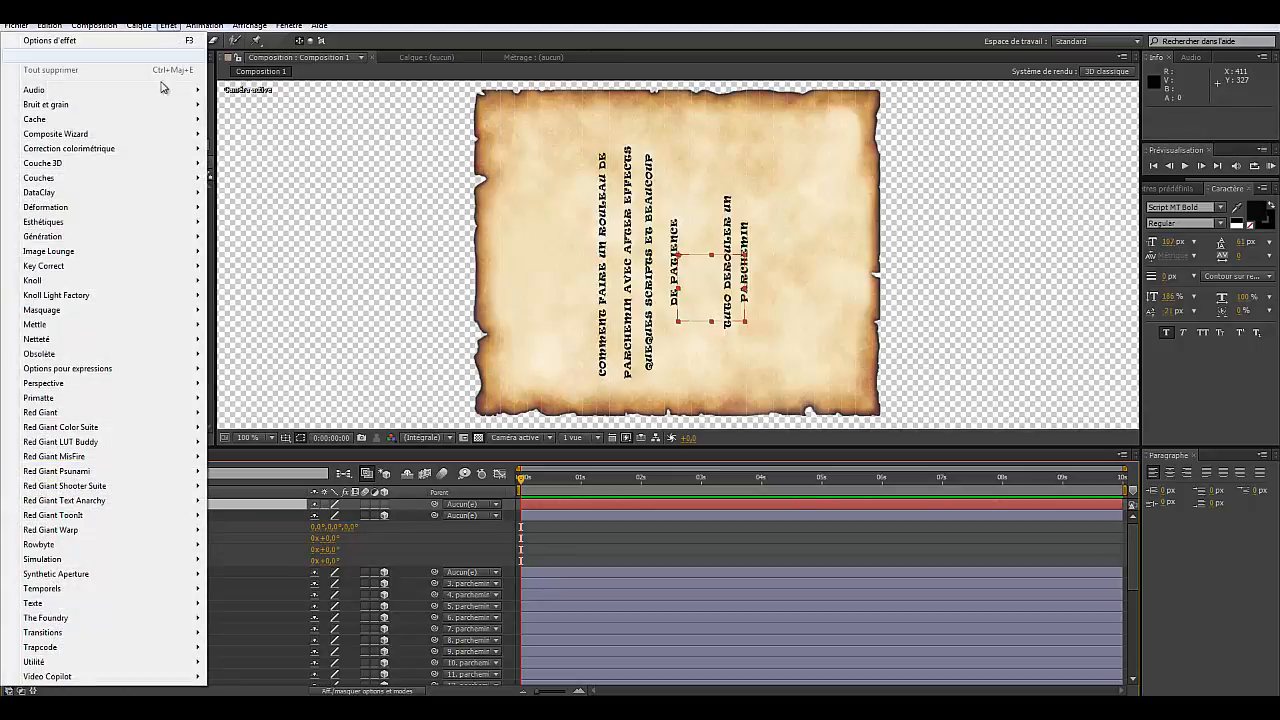
pyautogui.moveTo(82, 372)
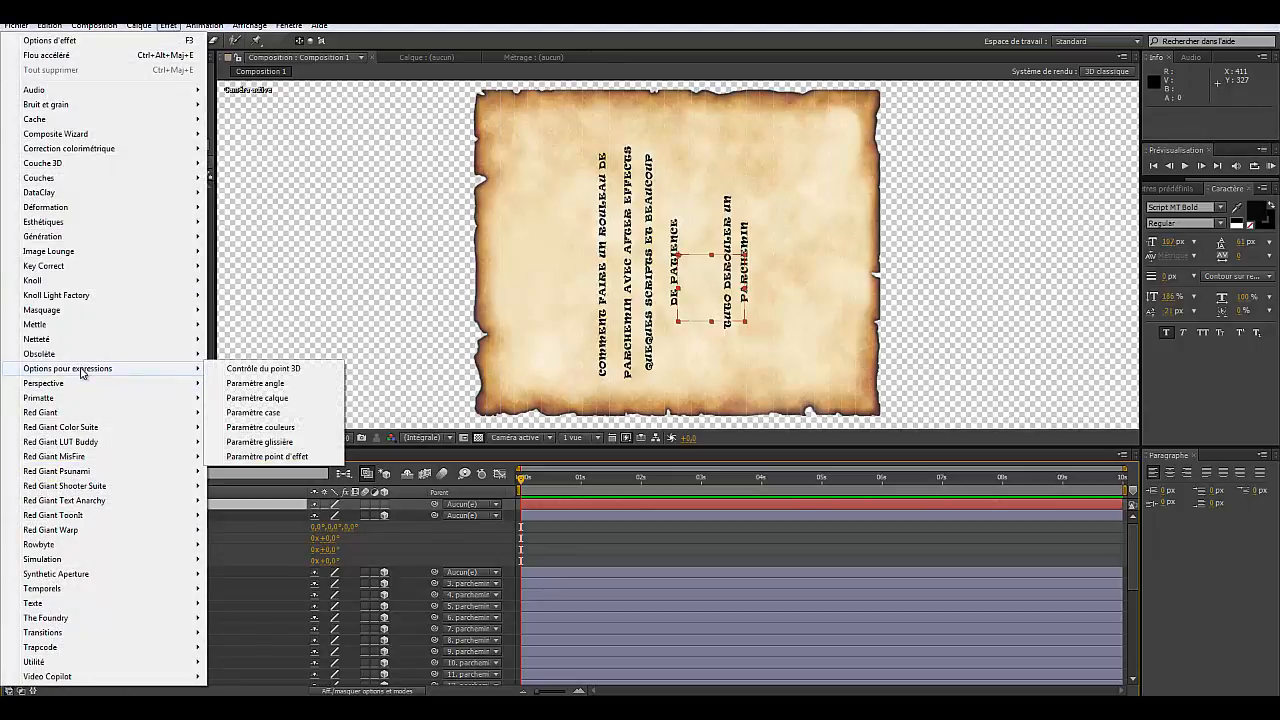
pyautogui.click(259, 442)
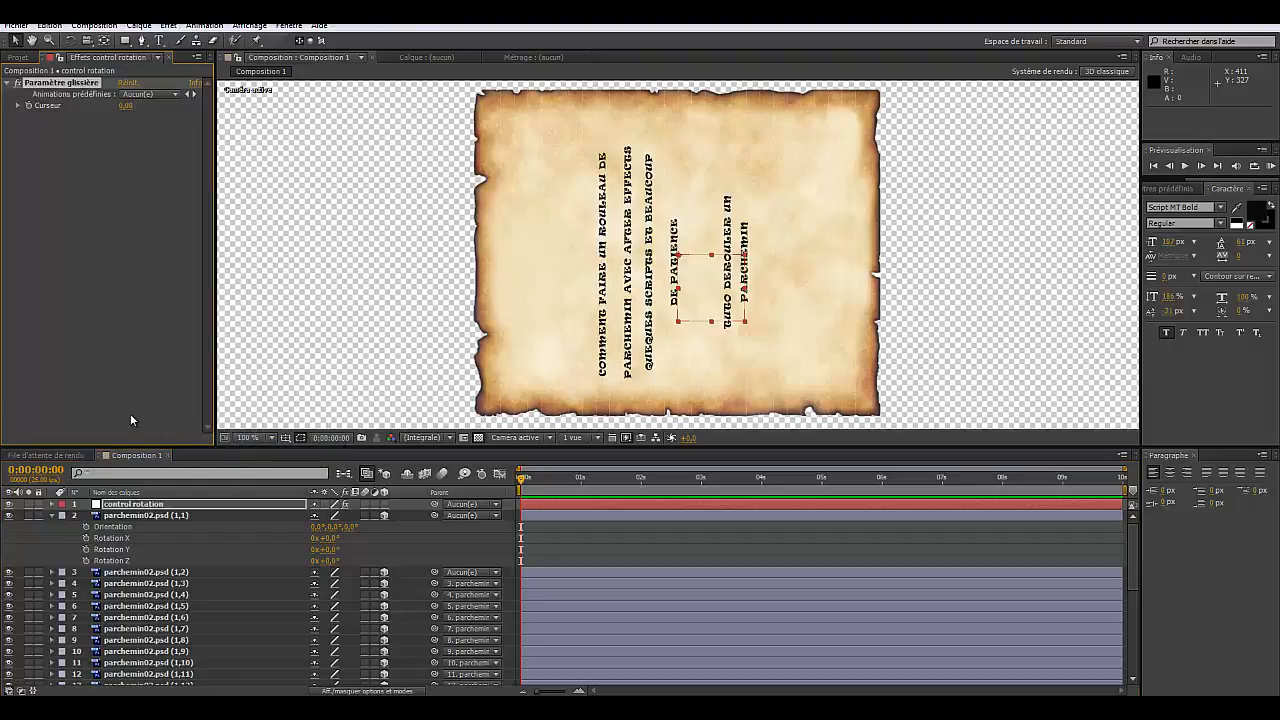
pyautogui.rightClick(43, 106)
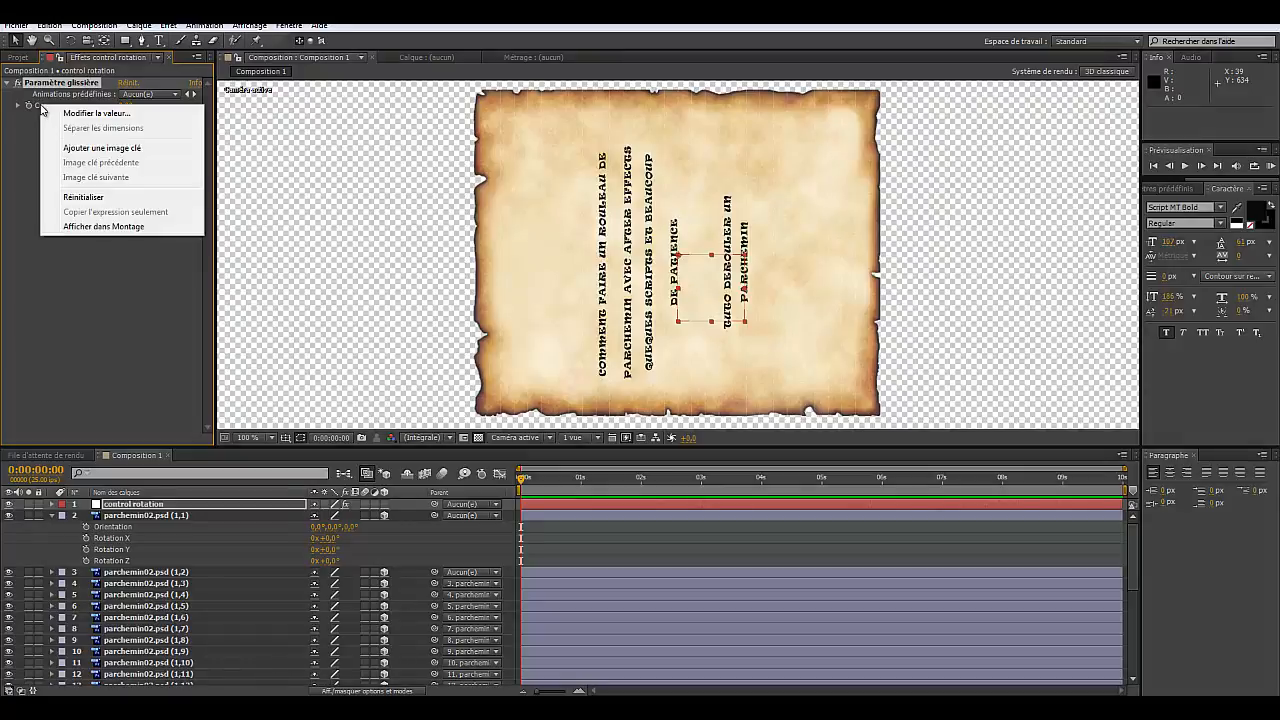
pyautogui.click(96, 113)
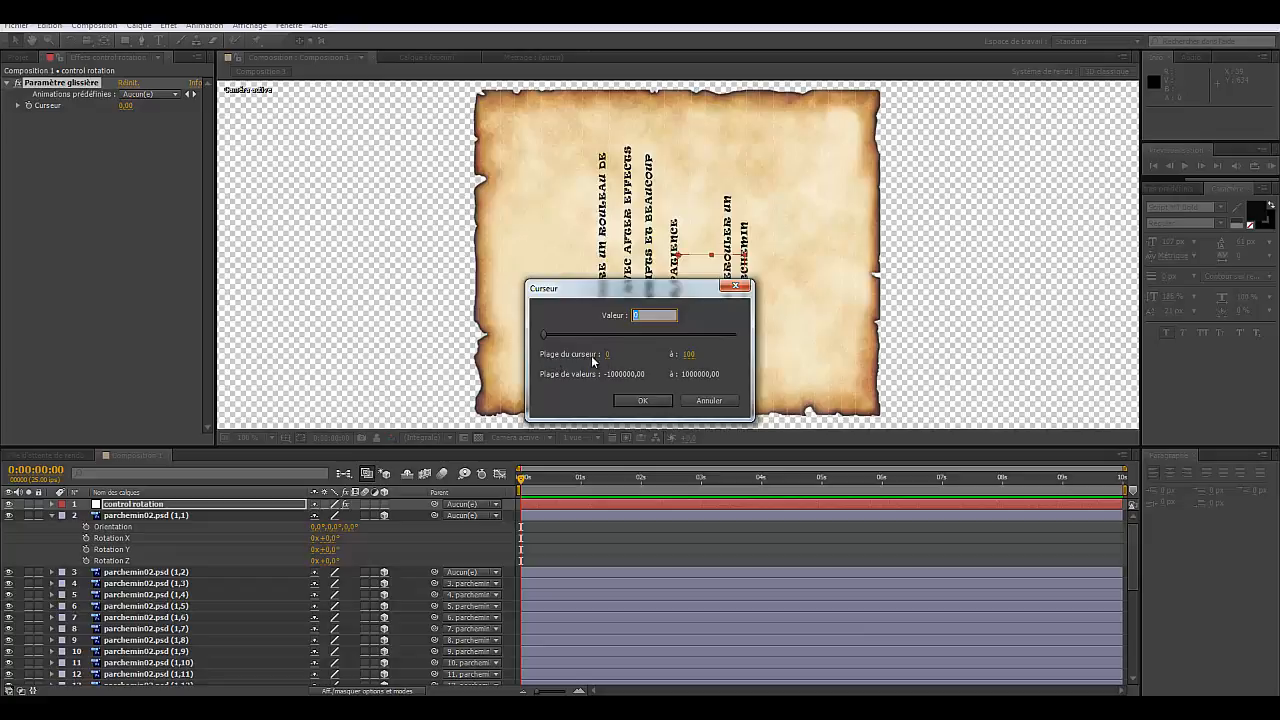
pyautogui.click(687, 355)
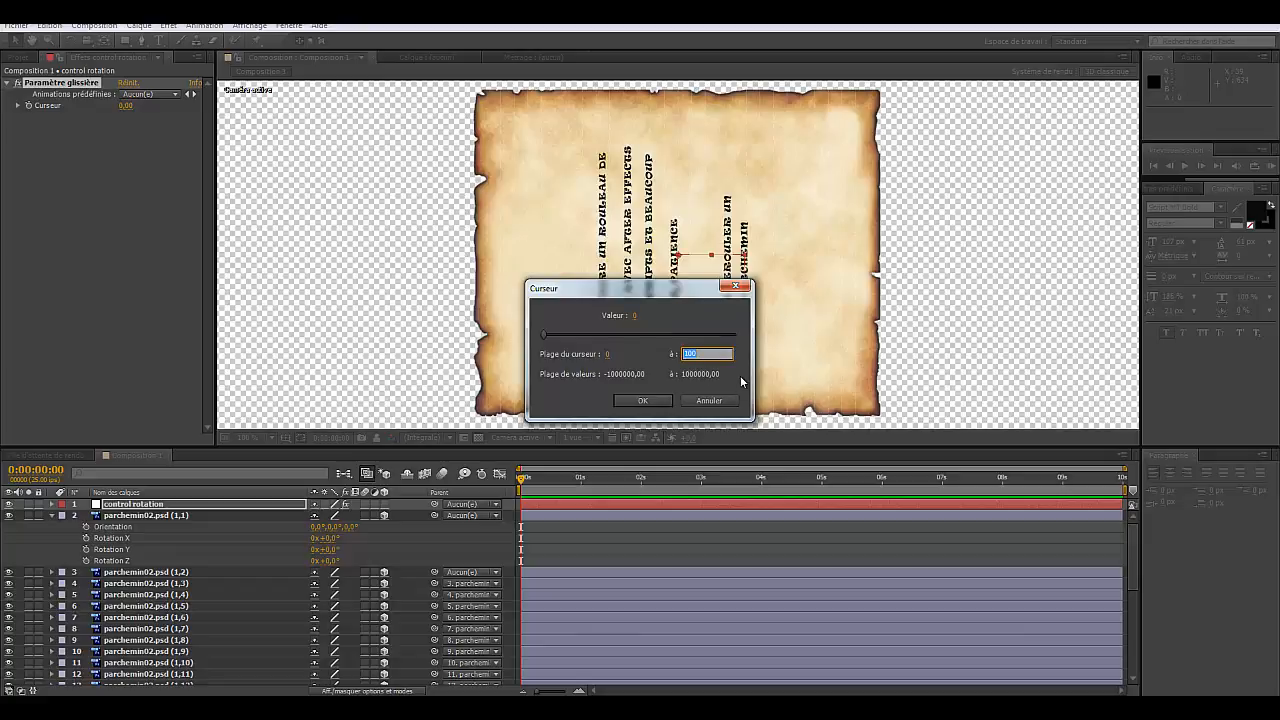
pyautogui.write('8')
pyautogui.click(643, 401)
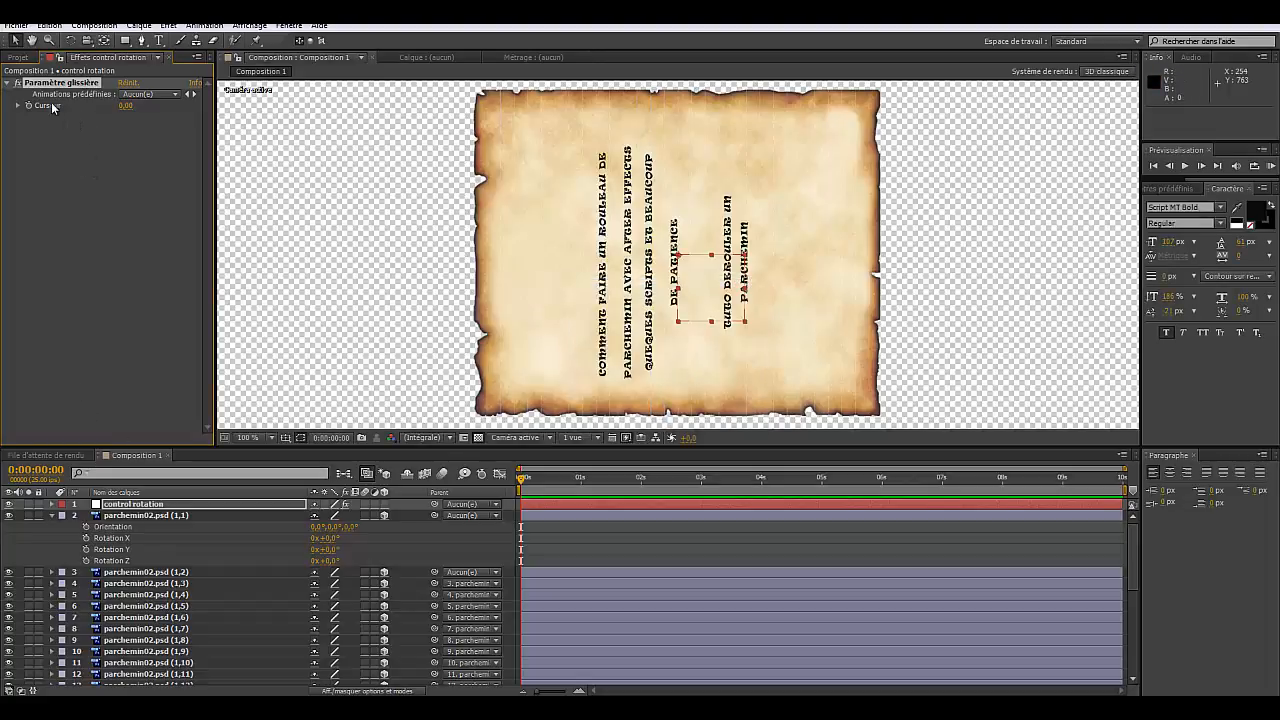
# Step: Add an expression to Rotation Y of parchemin02.psd (1,1) that links it to the Curseur slider of the control rotation null
pyautogui.keyDown('alt'); pyautogui.click(87, 550); pyautogui.keyUp('alt')
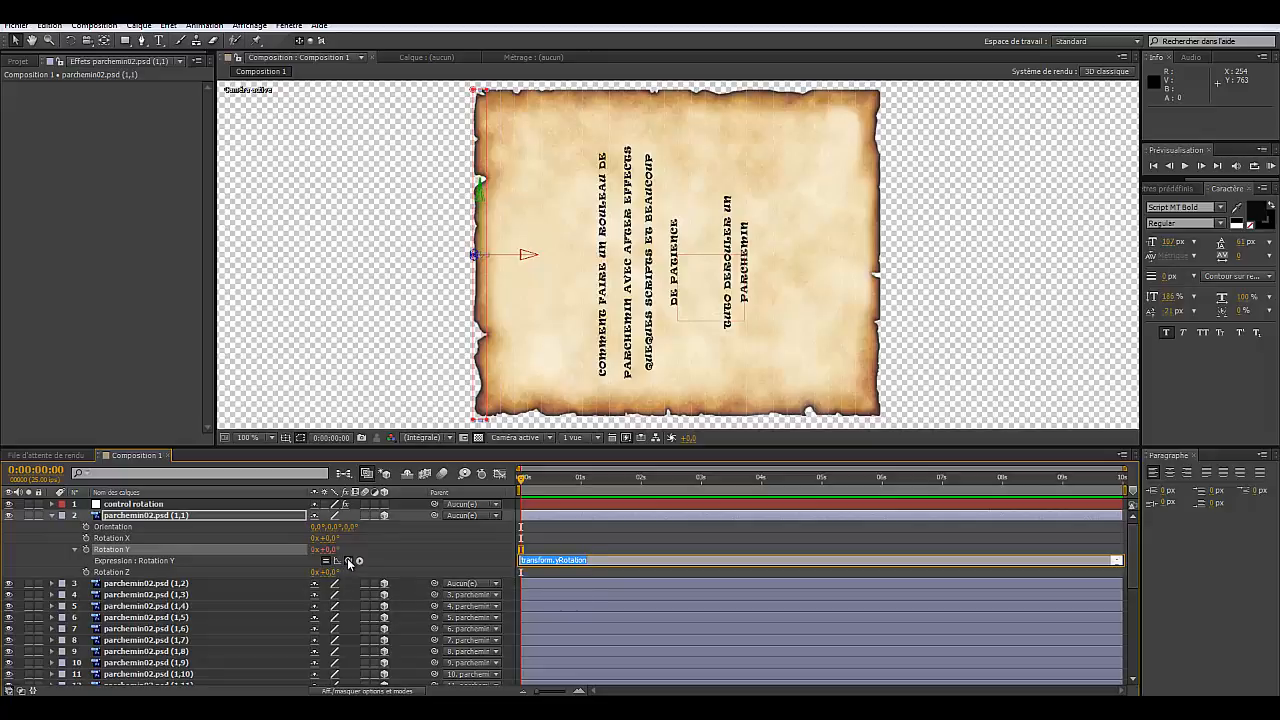
pyautogui.click(130, 505)
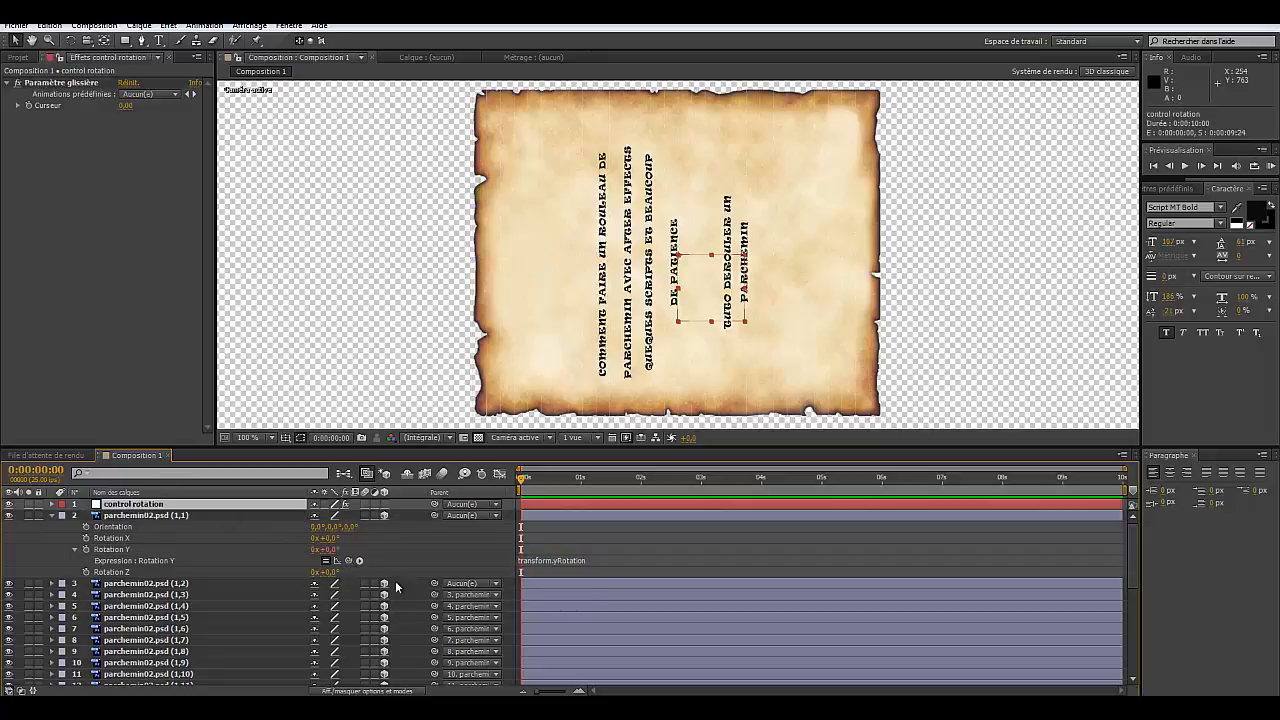
pyautogui.moveTo(349, 560); pyautogui.dragTo(42, 105)
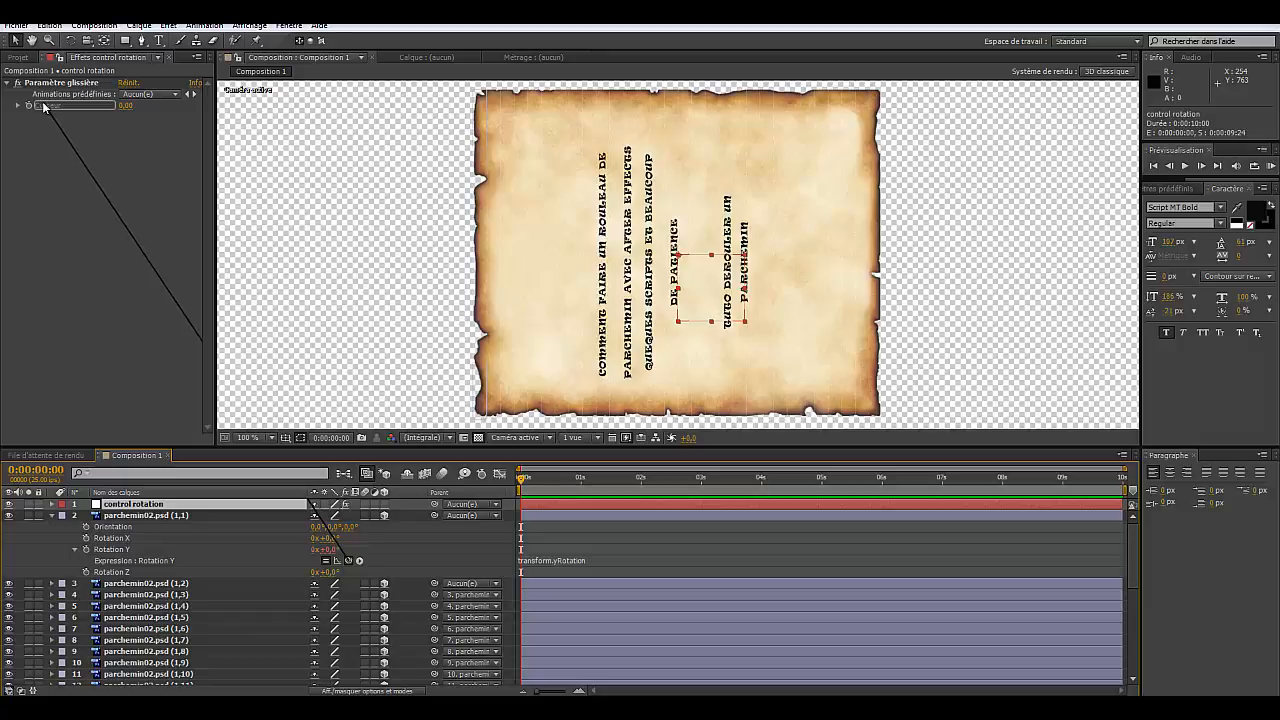
pyautogui.moveTo(42, 105); pyautogui.dragTo(42, 105)
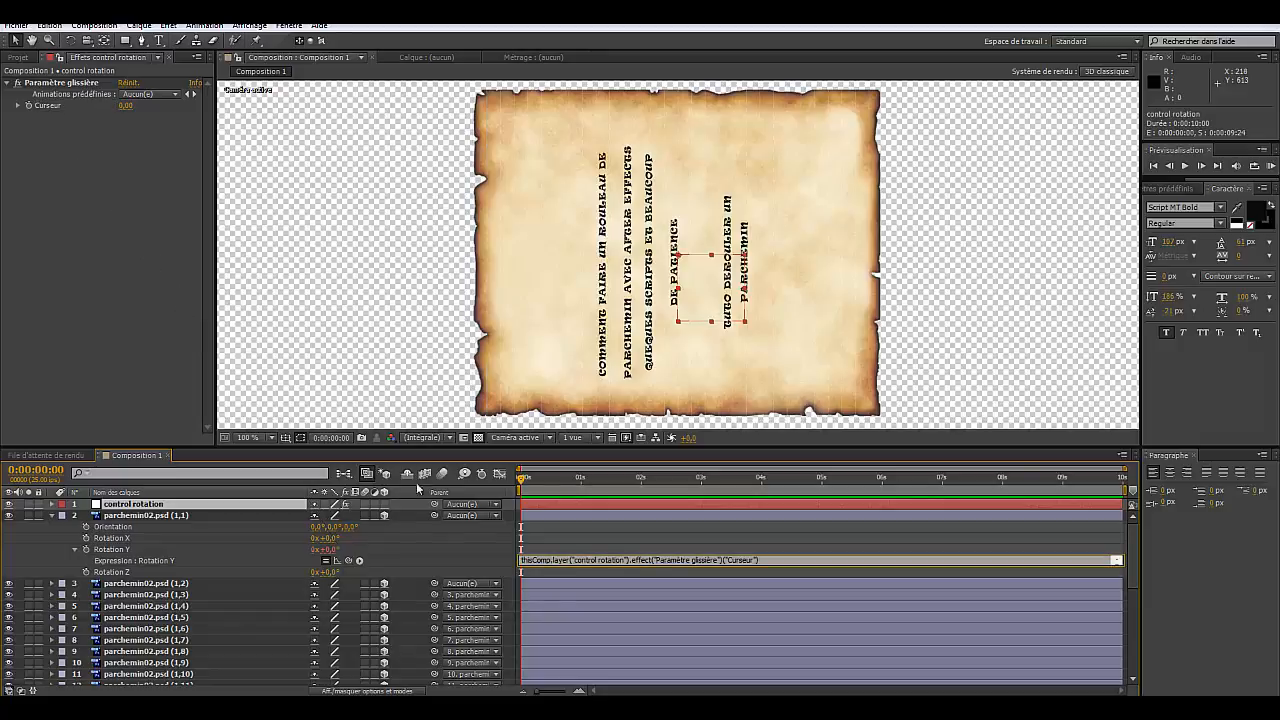
# Step: Expand the Curseur slider, scrub it to test the parchment's rolling, and bring it back to 0
pyautogui.click(18, 105)
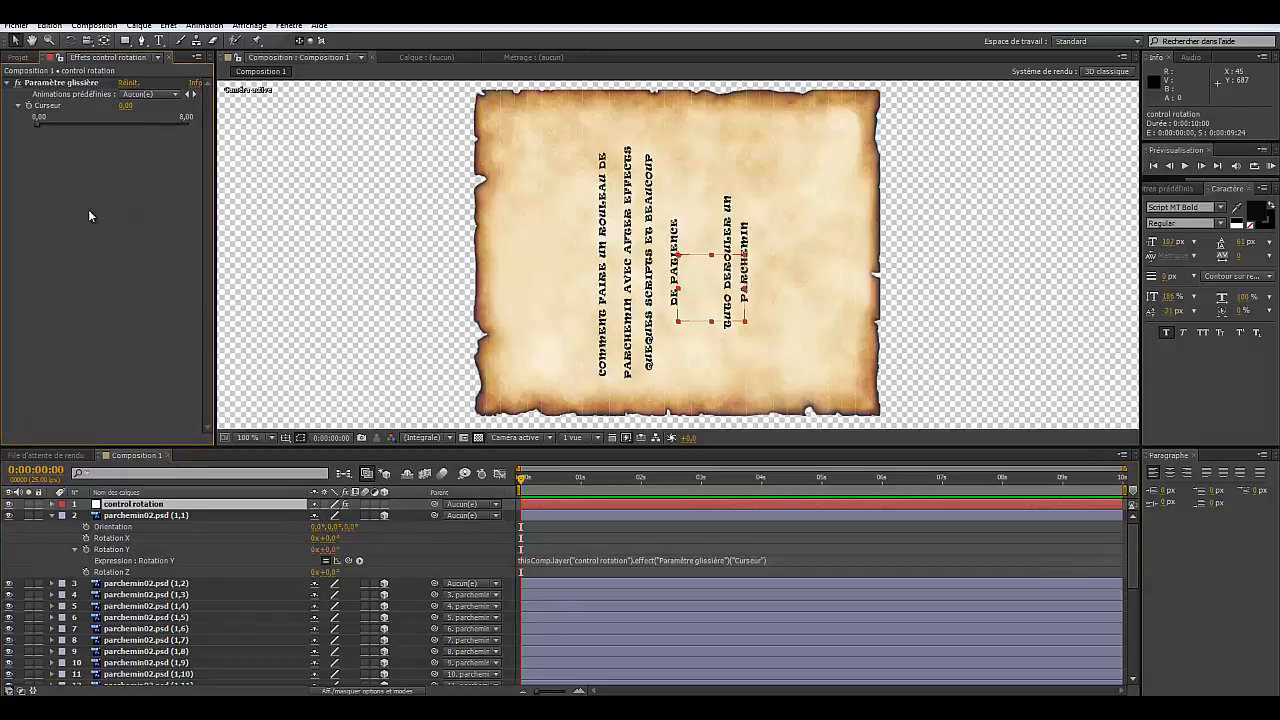
pyautogui.click(37, 128)
pyautogui.moveTo(37, 128)
pyautogui.mouseDown()
pyautogui.moveTo(146, 123)
pyautogui.moveTo(215, 140)
pyautogui.moveTo(67, 132)
pyautogui.moveTo(153, 124)
pyautogui.moveTo(197, 131)
pyautogui.moveTo(32, 135)
pyautogui.mouseUp()
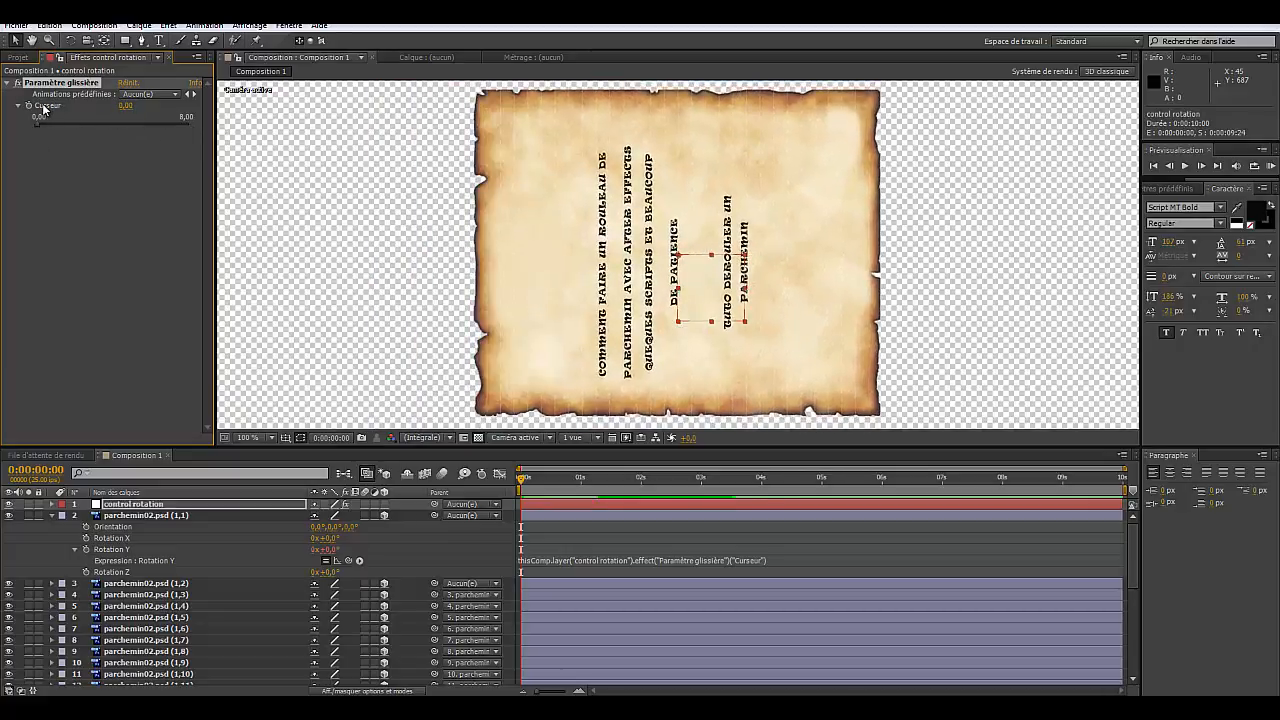
# Step: Set the upper limit of the slider range of the control rotation null's Curseur to 12
pyautogui.rightClick(44, 110)
pyautogui.click(87, 115)
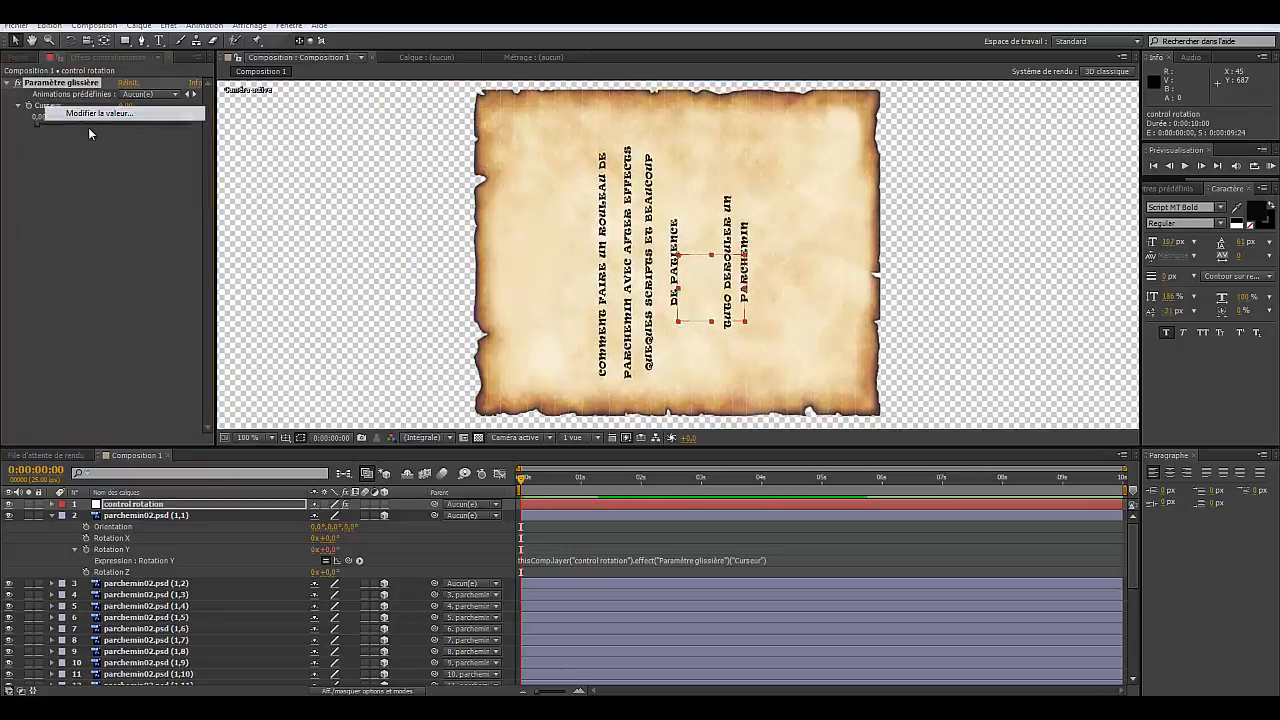
pyautogui.click(685, 354)
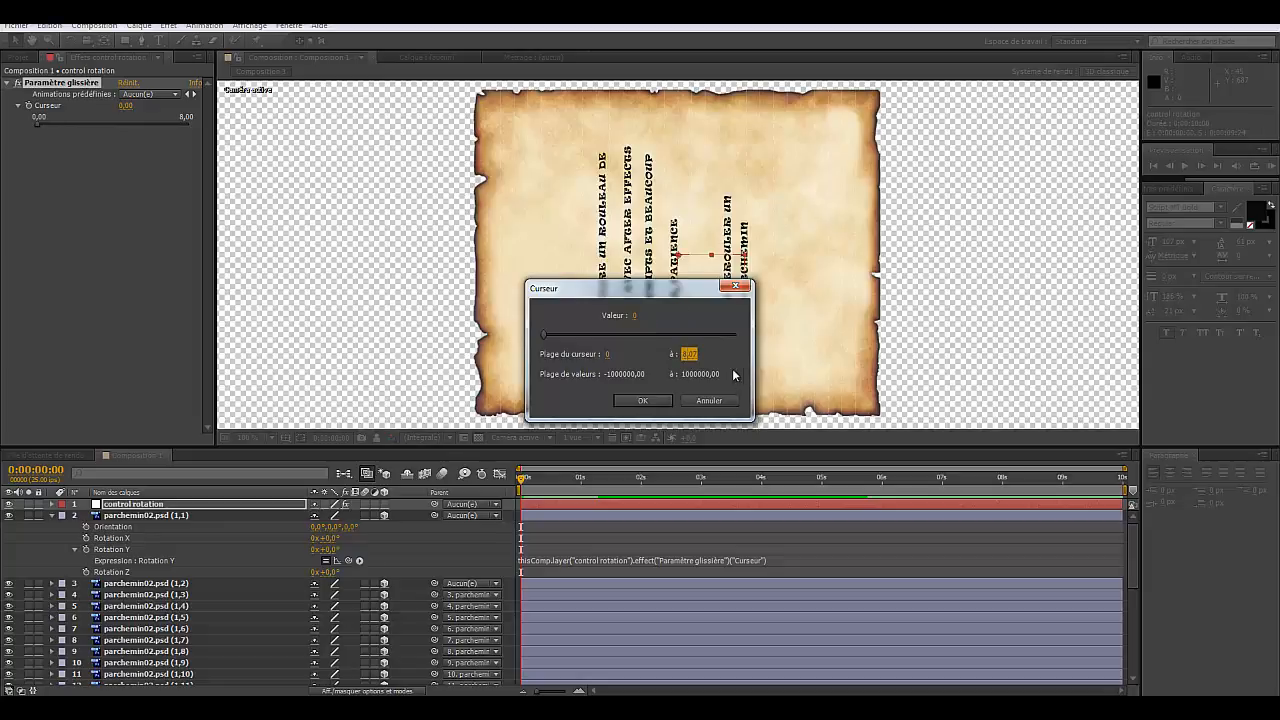
pyautogui.write('12')
pyautogui.click(649, 404)
pyautogui.click(649, 402)
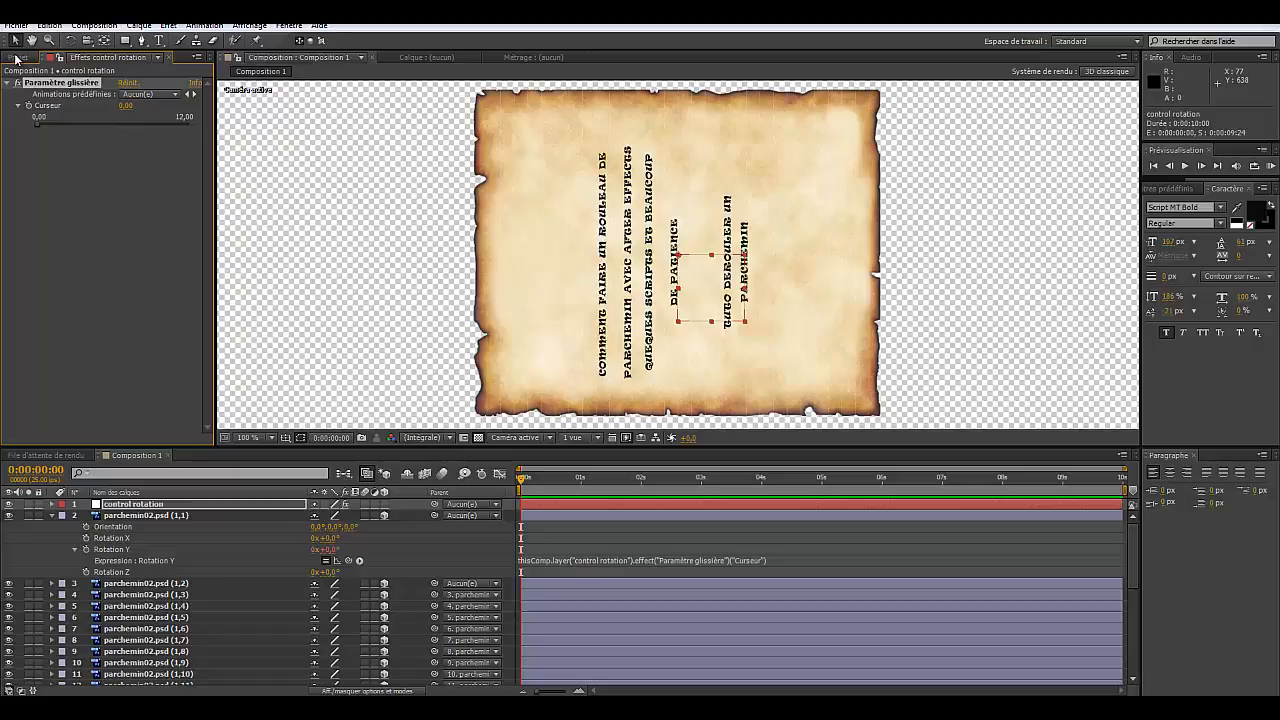
# Step: Scrub the control rotation Curseur up to 12 to test the parchment's rolling, and bring it back to 0
pyautogui.moveTo(41, 124); pyautogui.dragTo(195, 133)
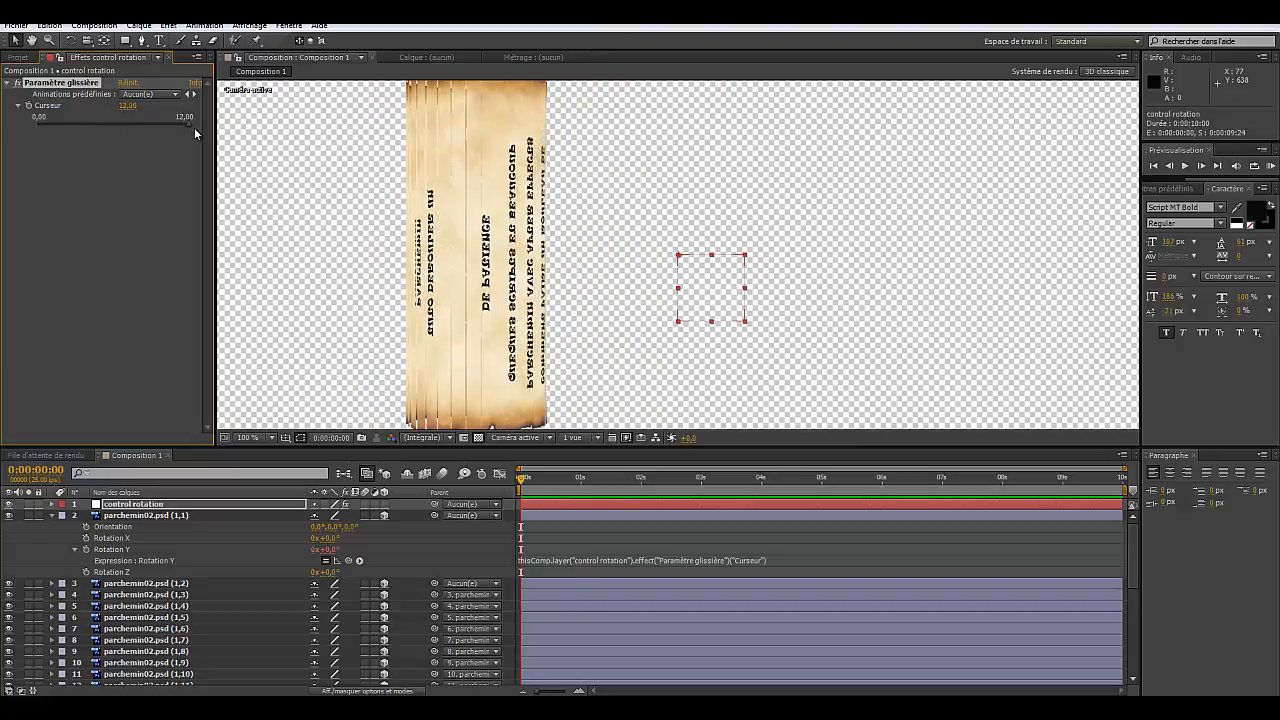
pyautogui.moveTo(190, 126); pyautogui.dragTo(158, 128)
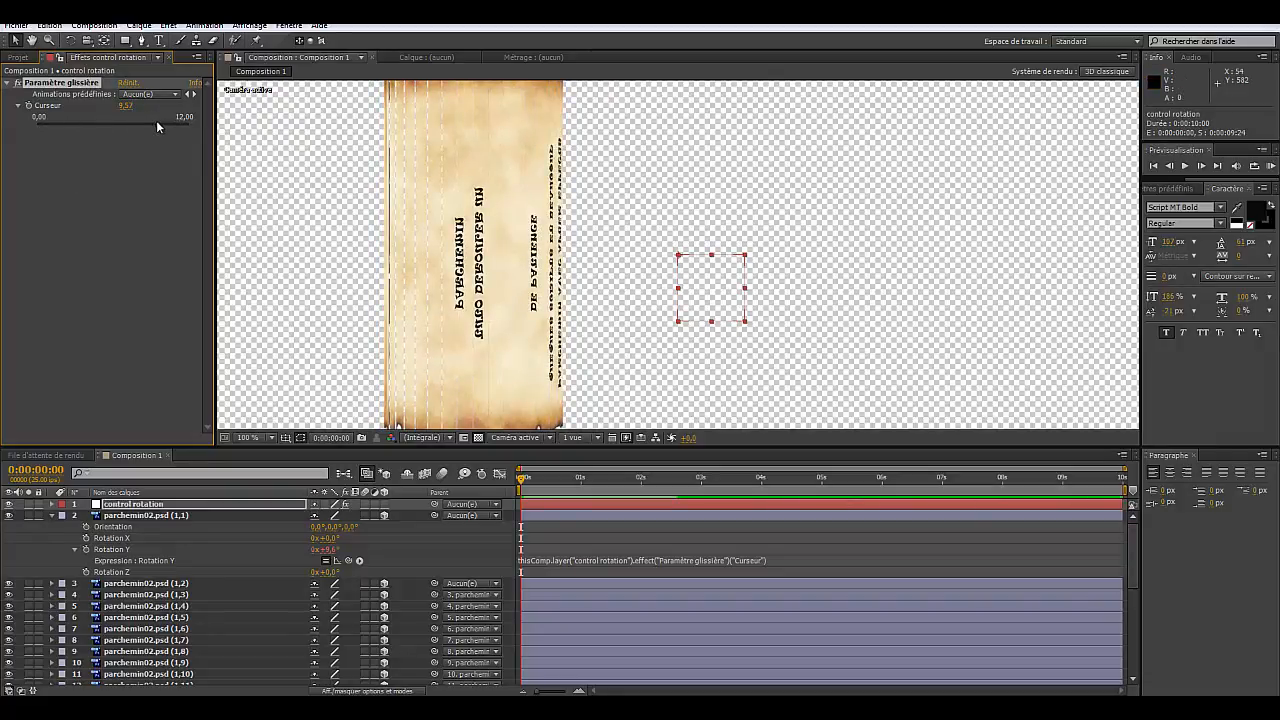
pyautogui.moveTo(157, 124); pyautogui.dragTo(35, 127)
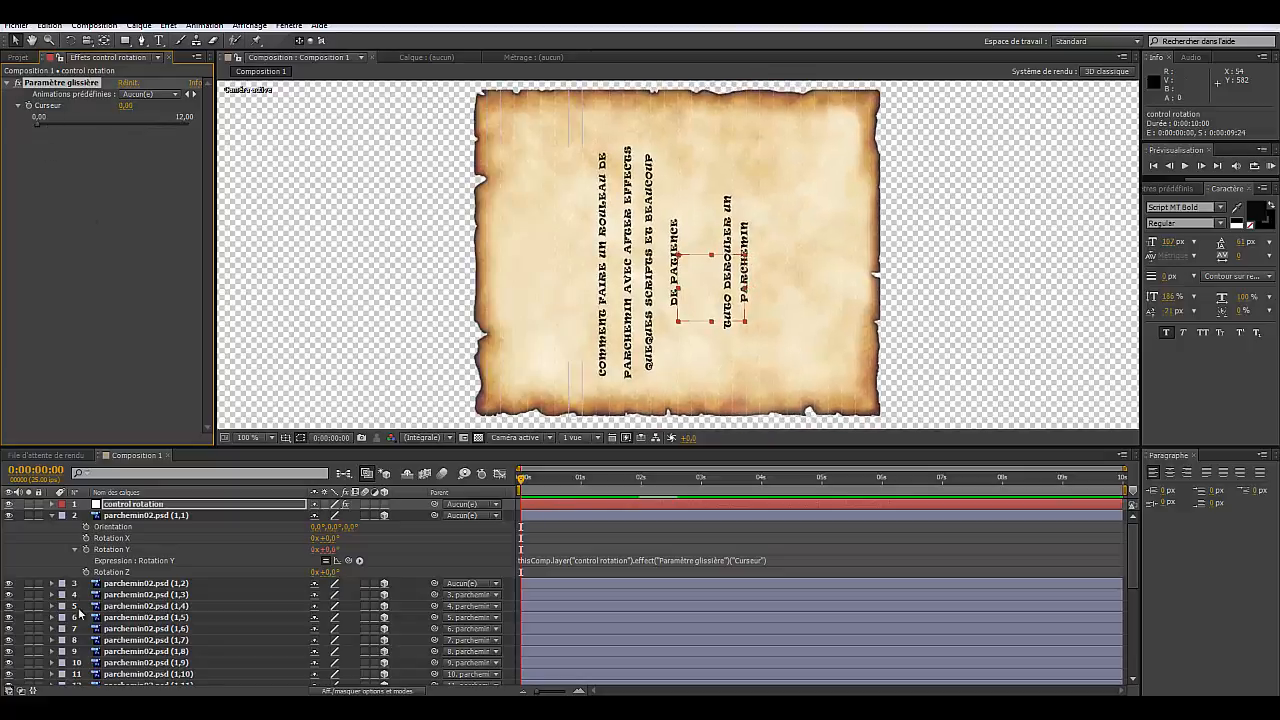
# Step: Expand the Masque 1 properties of parchemin02.psd (1,1), and scrub the control rotation Curseur to inspect the gaps between slices, returning it to 0
pyautogui.click(52, 515)
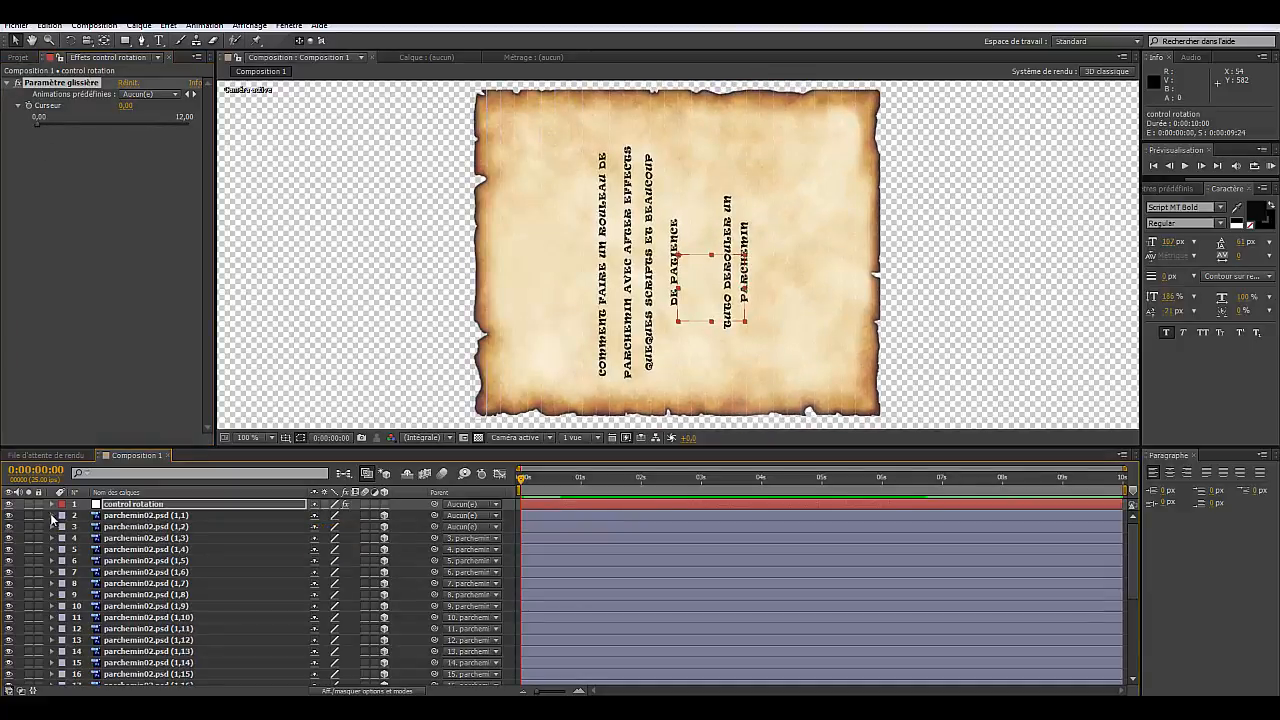
pyautogui.click(51, 515)
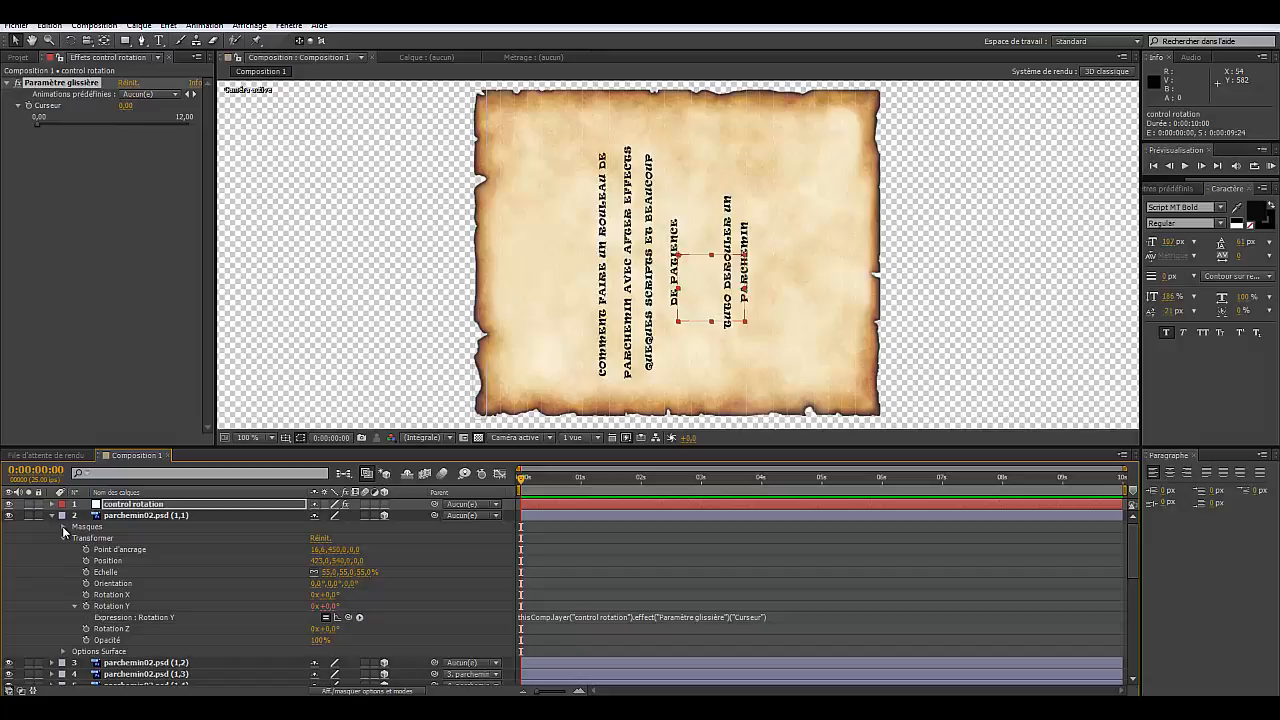
pyautogui.click(63, 527)
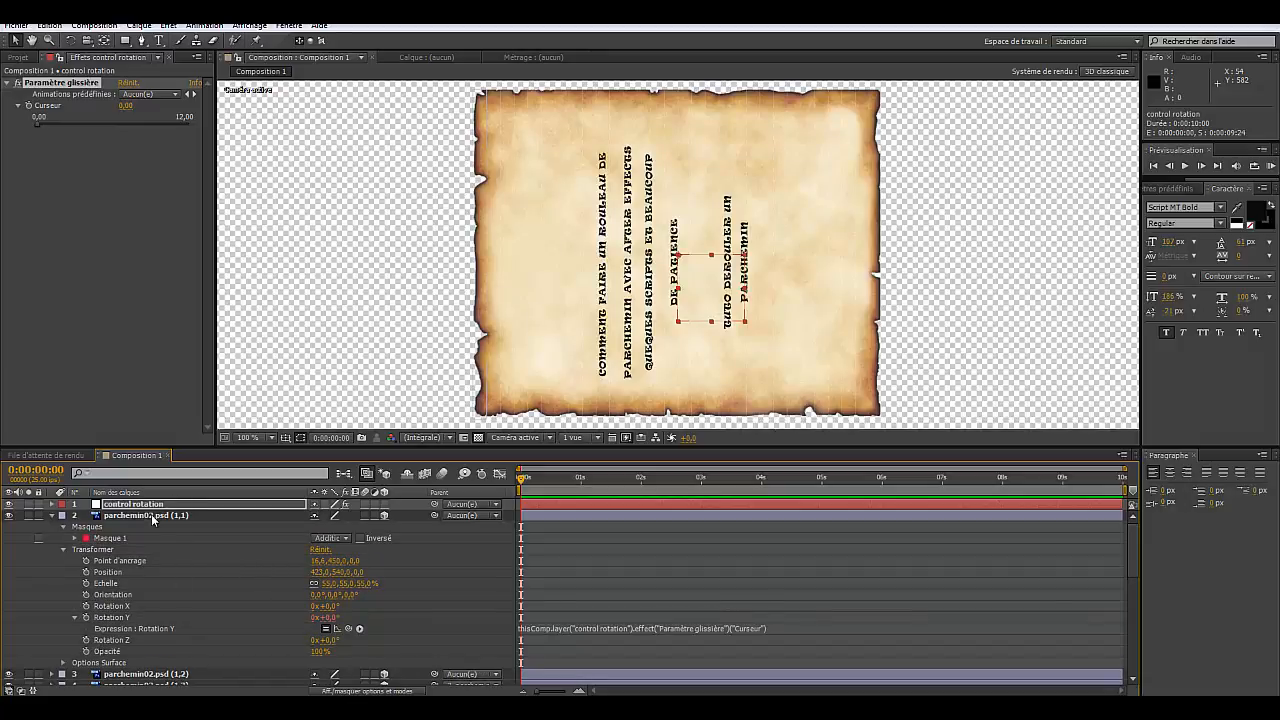
pyautogui.click(74, 538)
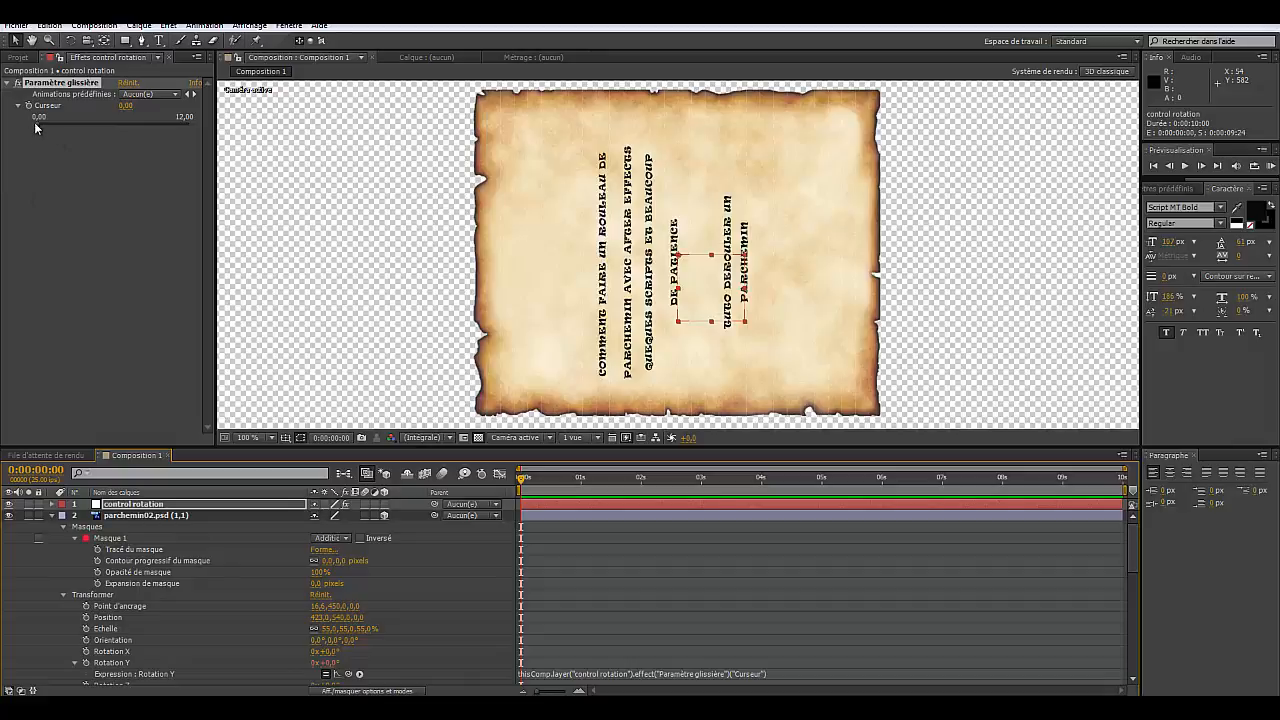
pyautogui.moveTo(36, 121); pyautogui.dragTo(137, 128)
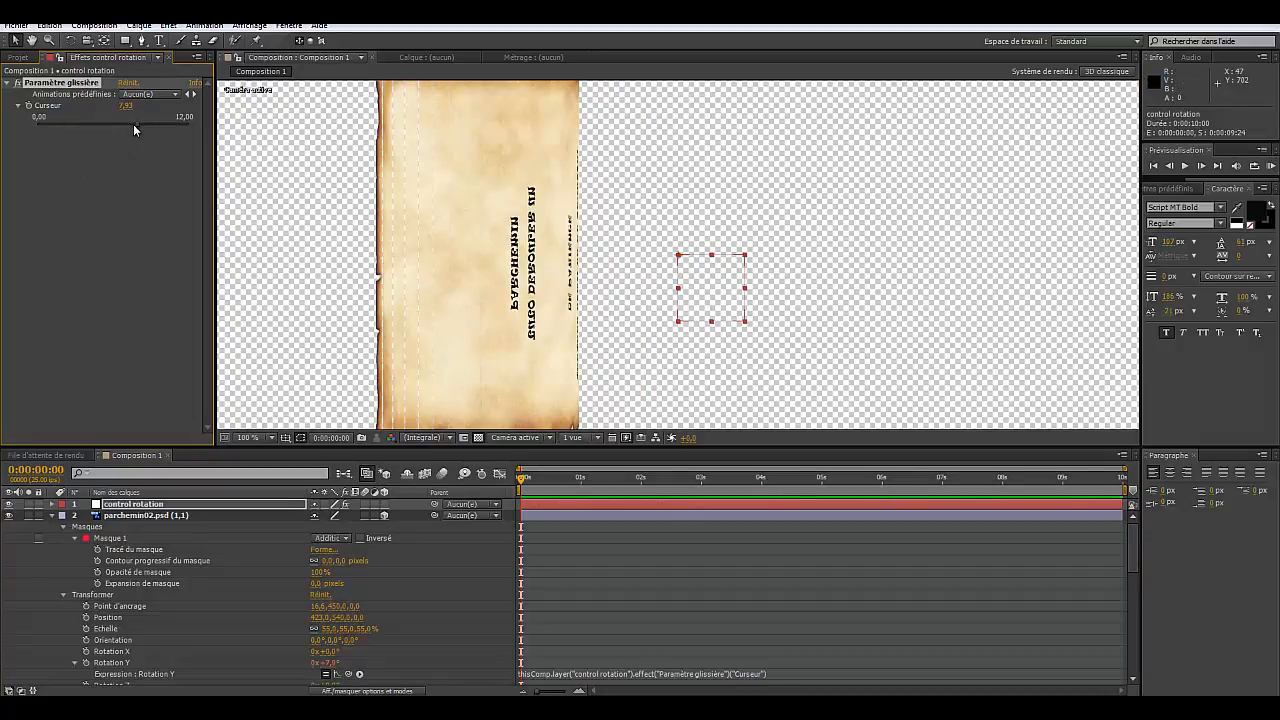
pyautogui.moveTo(92, 131); pyautogui.dragTo(26, 136)
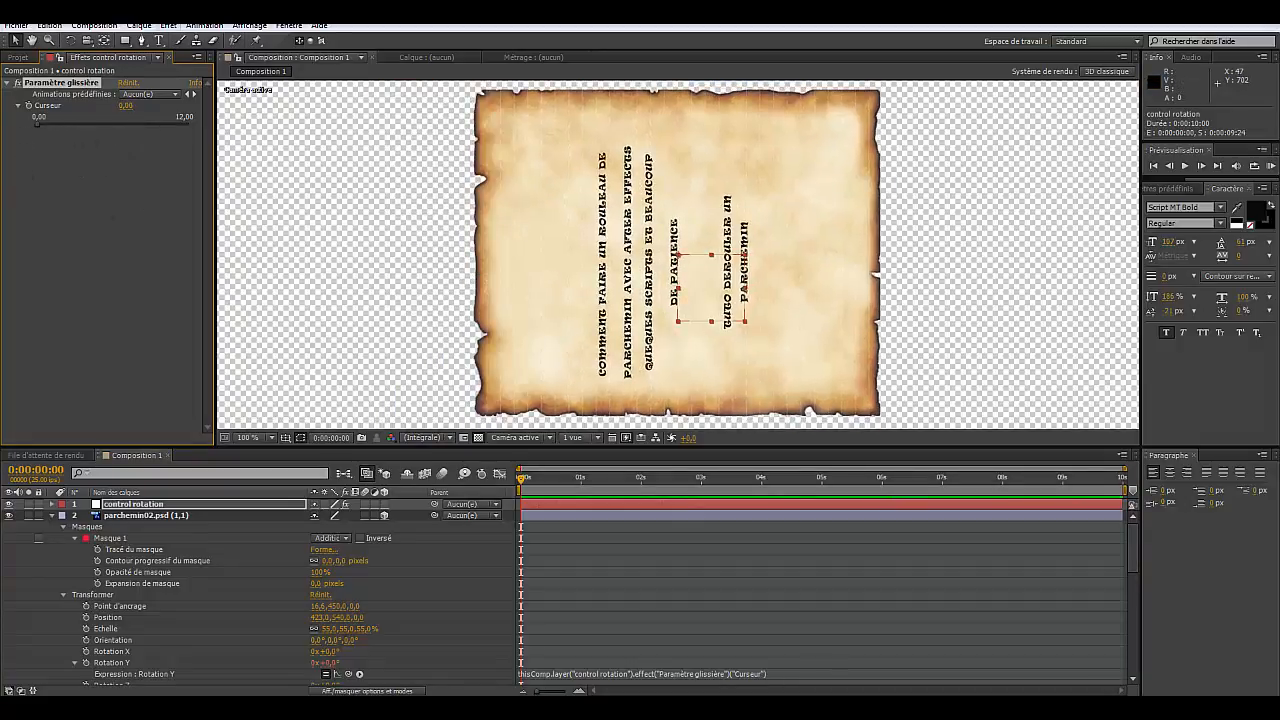
# Step: Create a second null object and rename it "control expansion"
pyautogui.click(139, 25)
pyautogui.moveTo(97, 41)
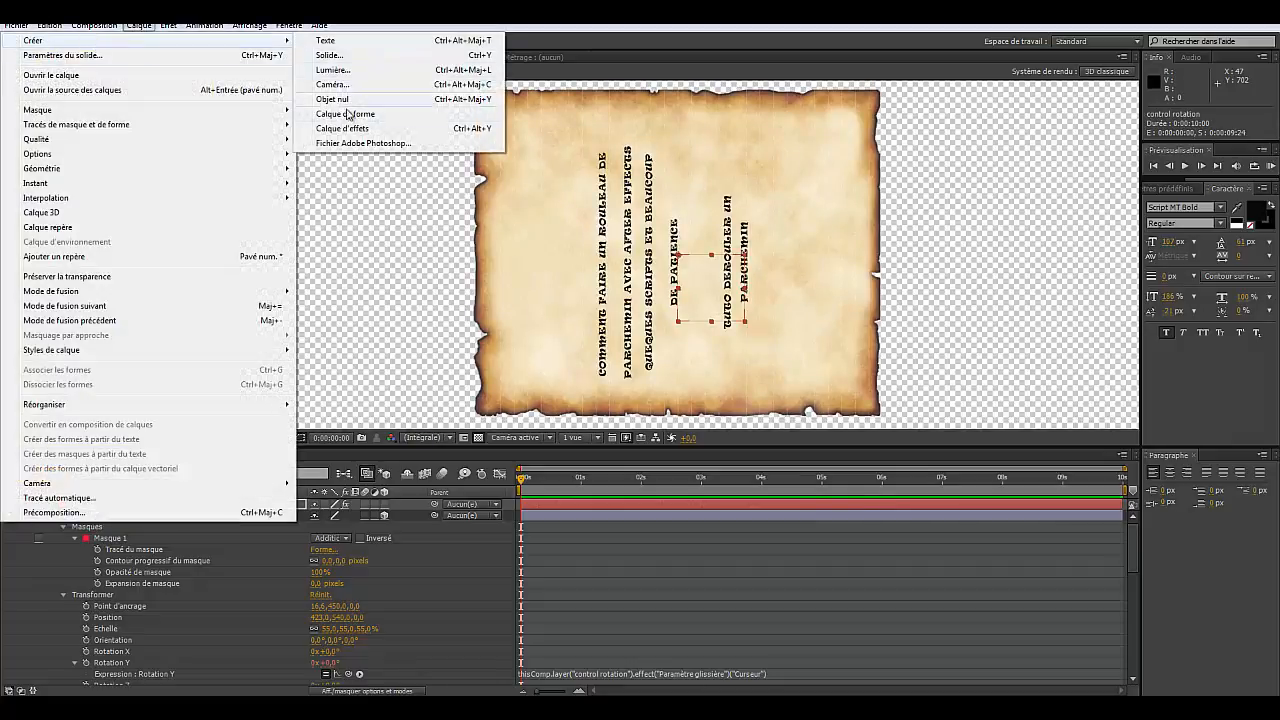
pyautogui.click(333, 104)
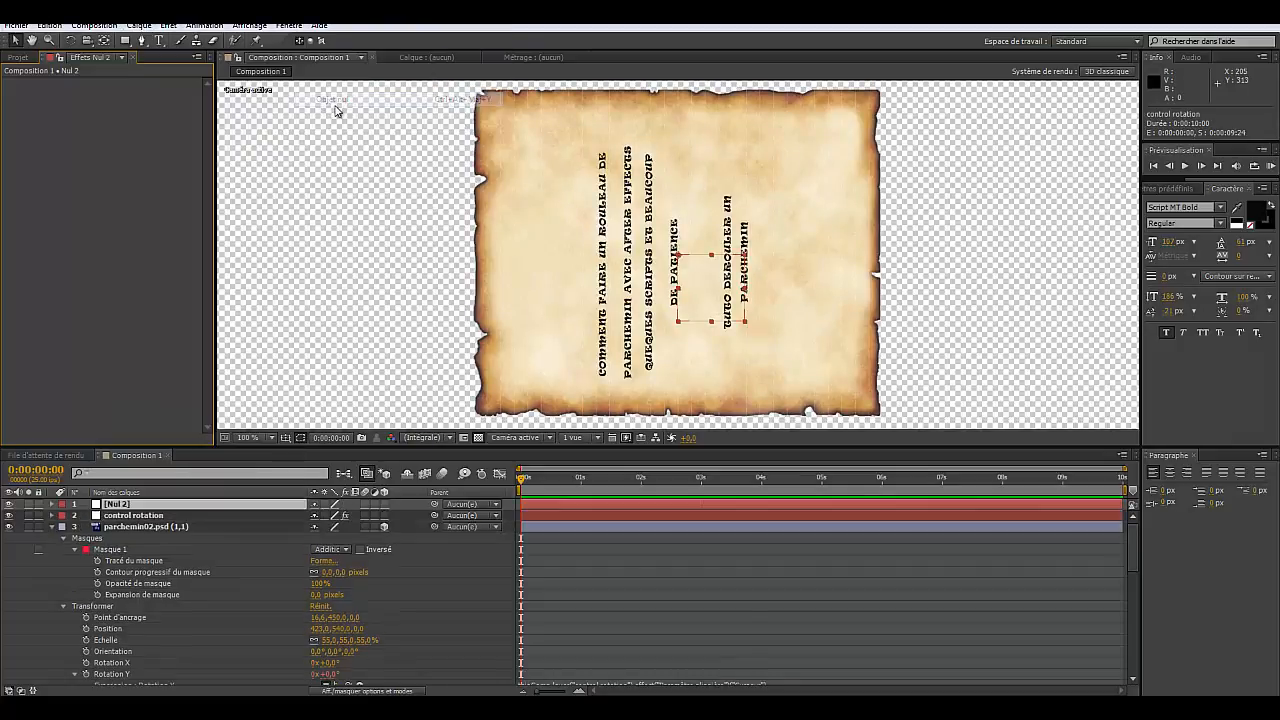
pyautogui.rightClick(115, 508)
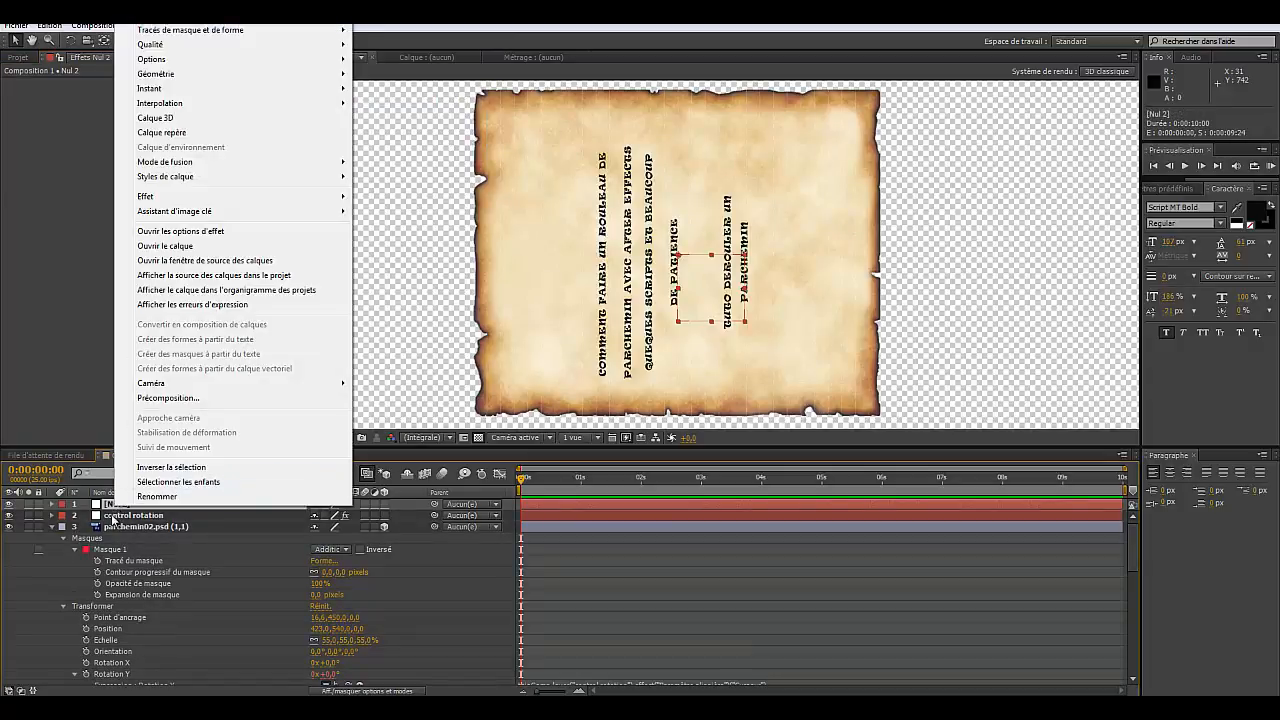
pyautogui.click(148, 496)
pyautogui.write('c')
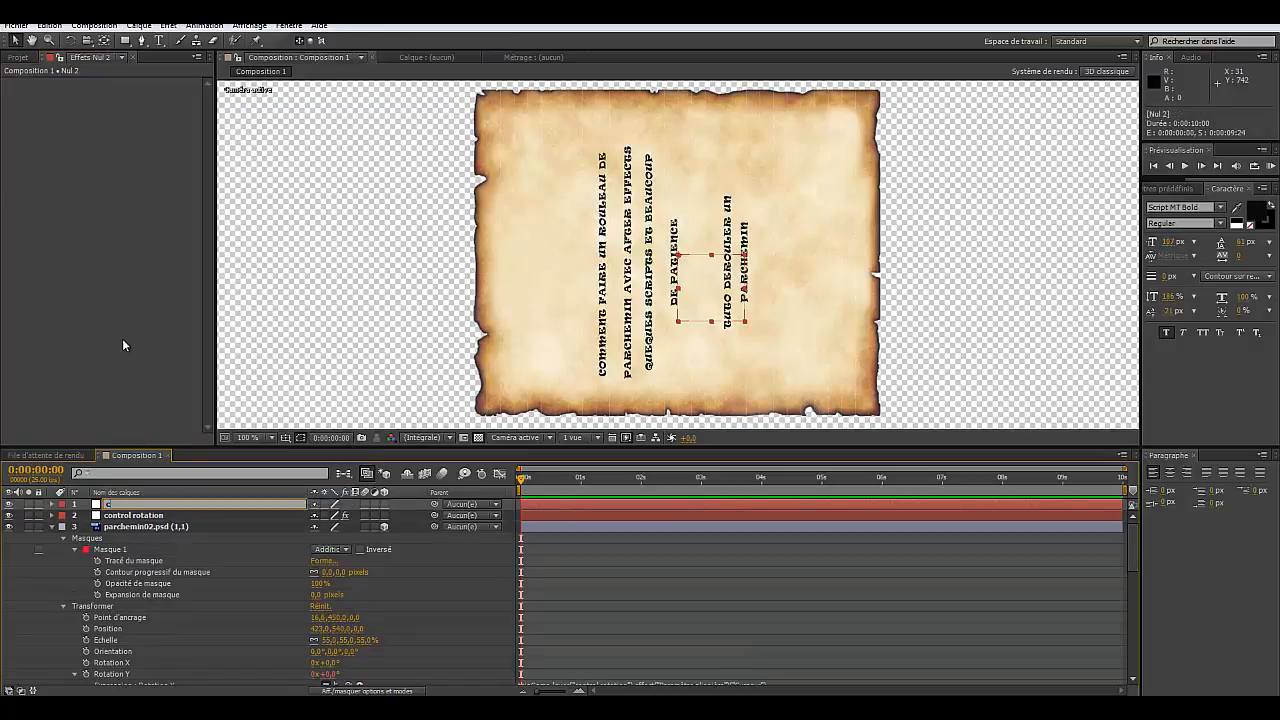
pyautogui.write('ontr')
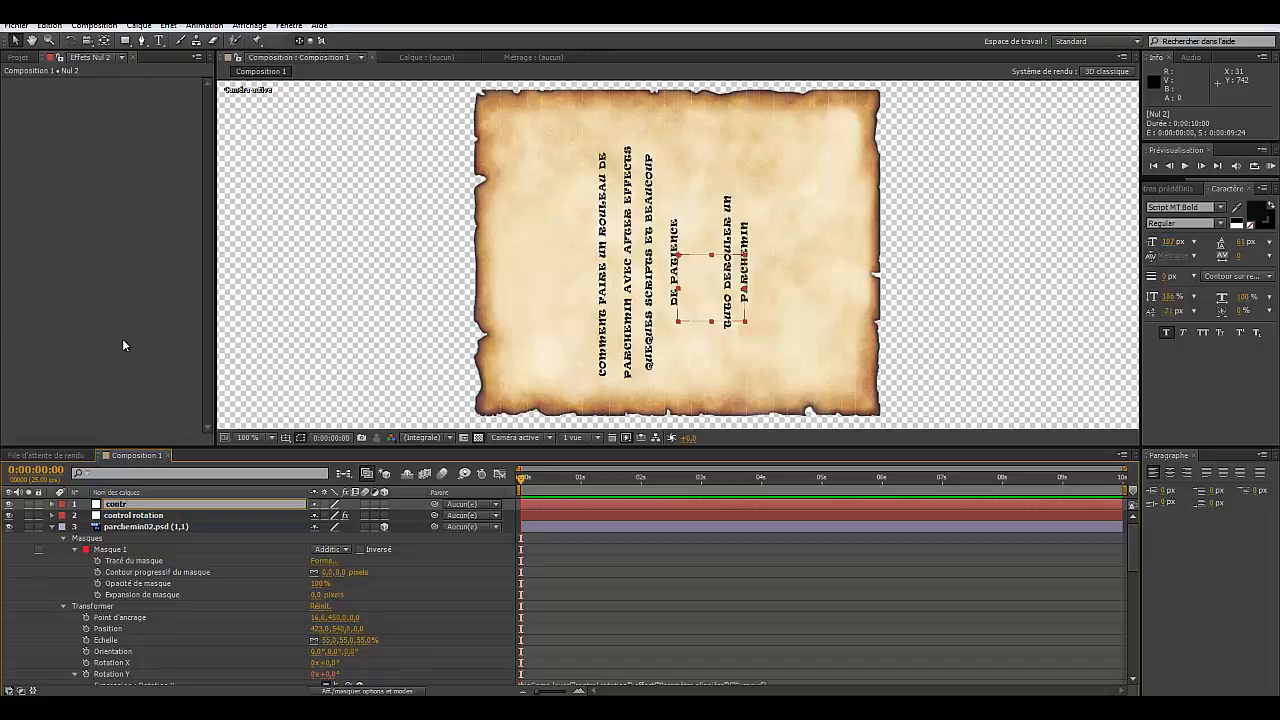
pyautogui.write('ol expansion')
# Step: Add a slider control effect (Paramètre glissière) to the control expansion null
pyautogui.click(169, 26)
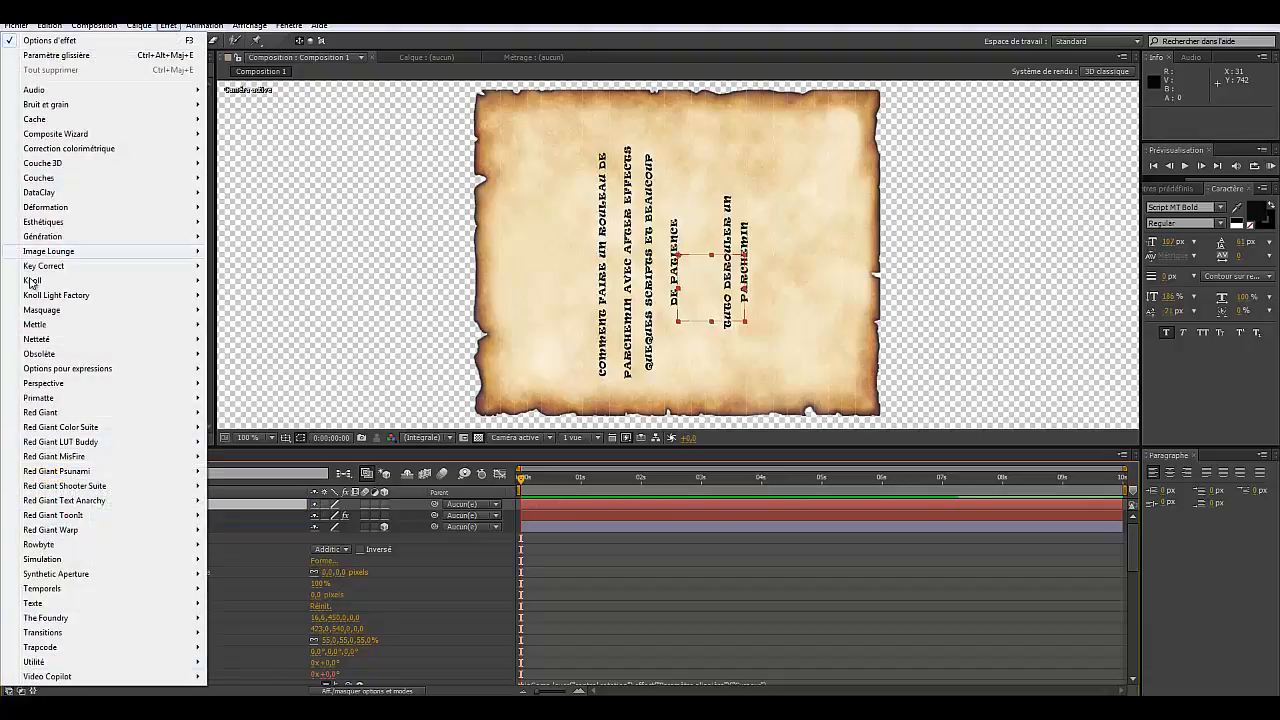
pyautogui.moveTo(88, 369)
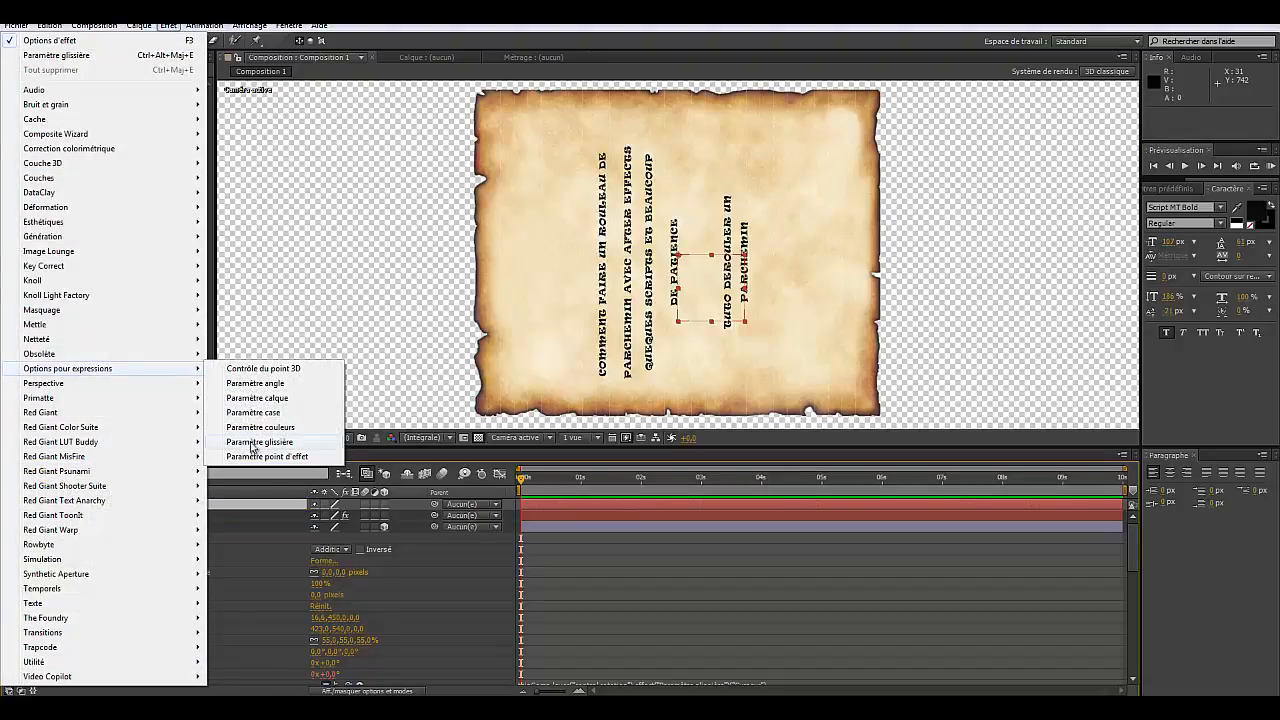
pyautogui.click(255, 442)
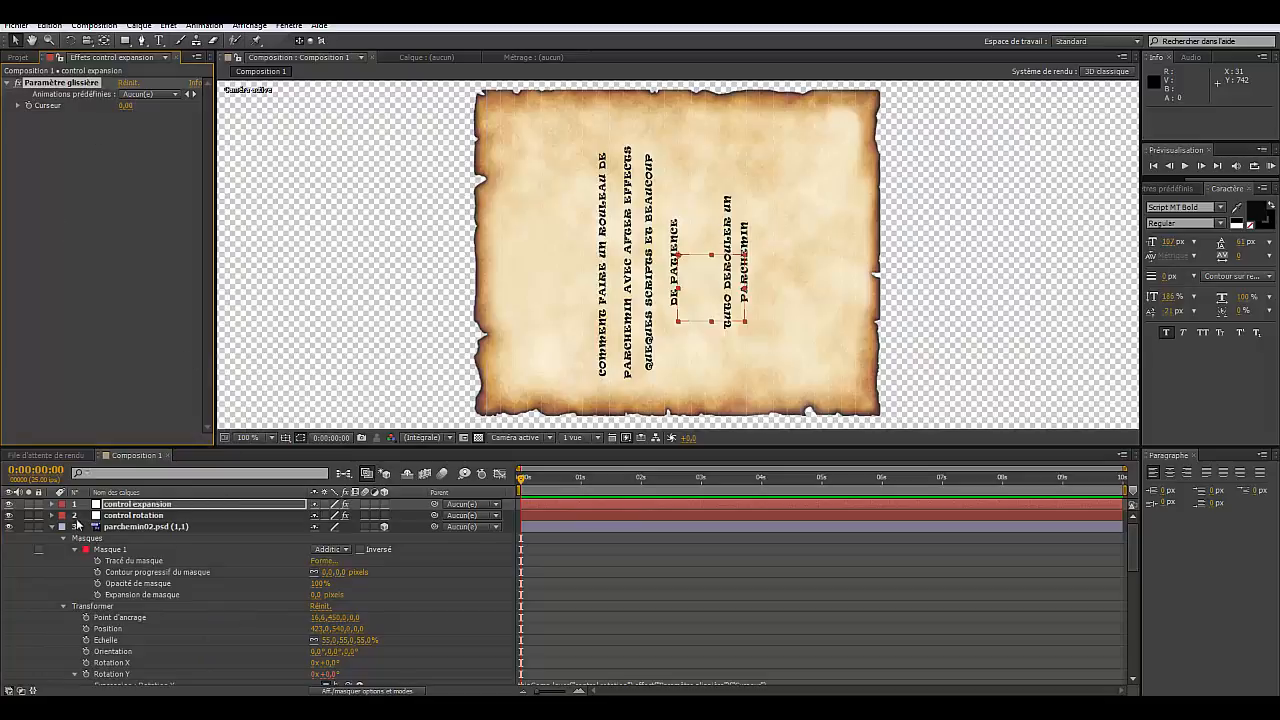
# Step: Add an expression to Expansion de masque of parchemin02.psd (1,1) that links it to the Curseur slider of the control expansion null
pyautogui.keyDown('alt'); pyautogui.click(97, 594); pyautogui.keyUp('alt')
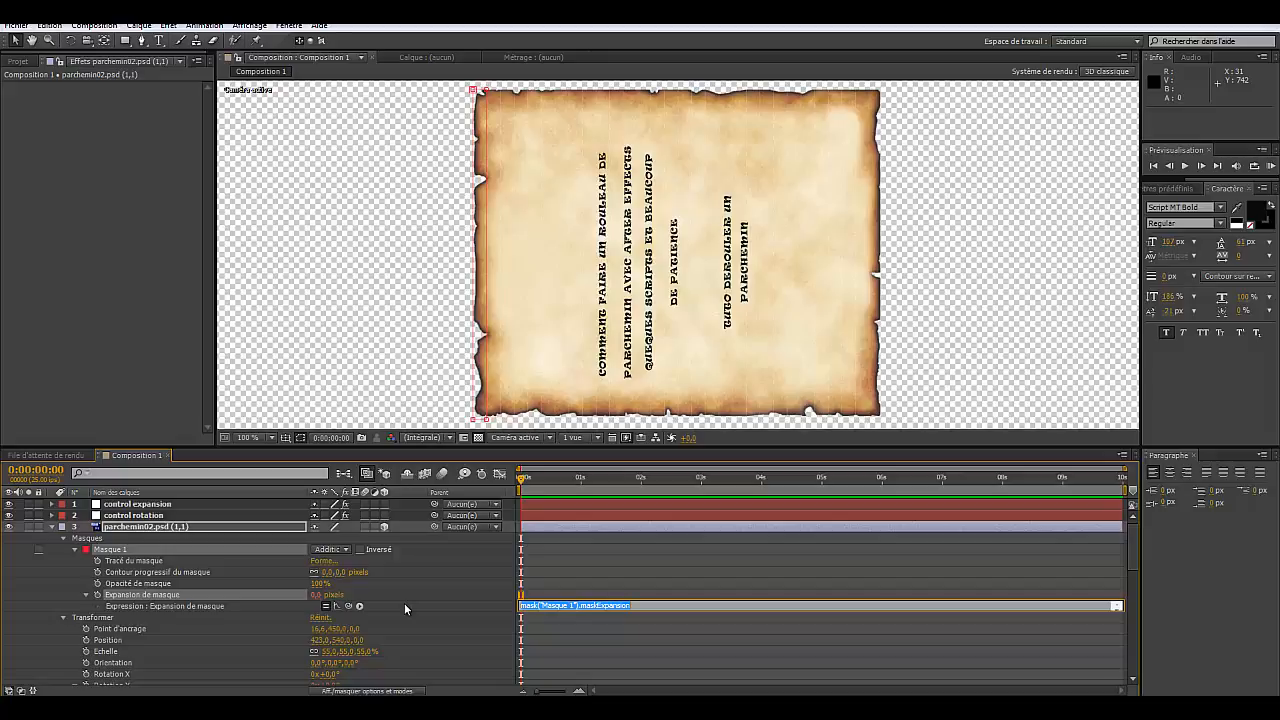
pyautogui.click(119, 505)
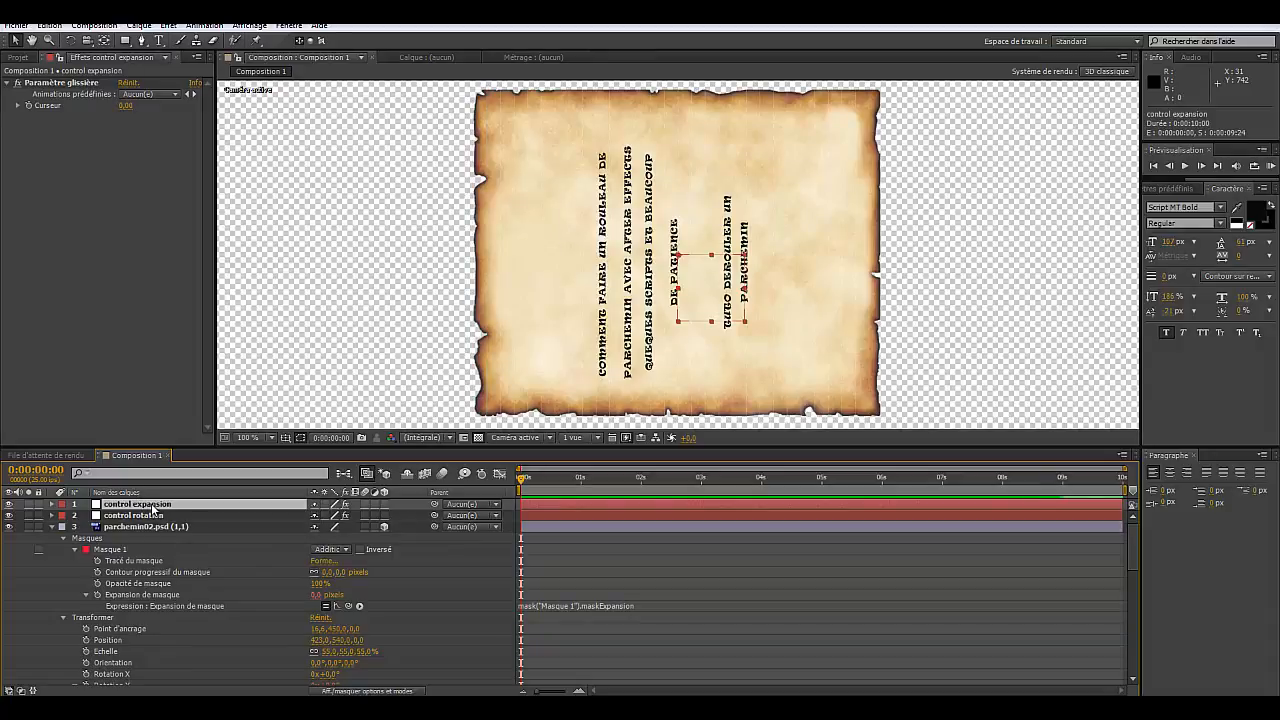
pyautogui.rightClick(153, 511)
pyautogui.click(200, 505)
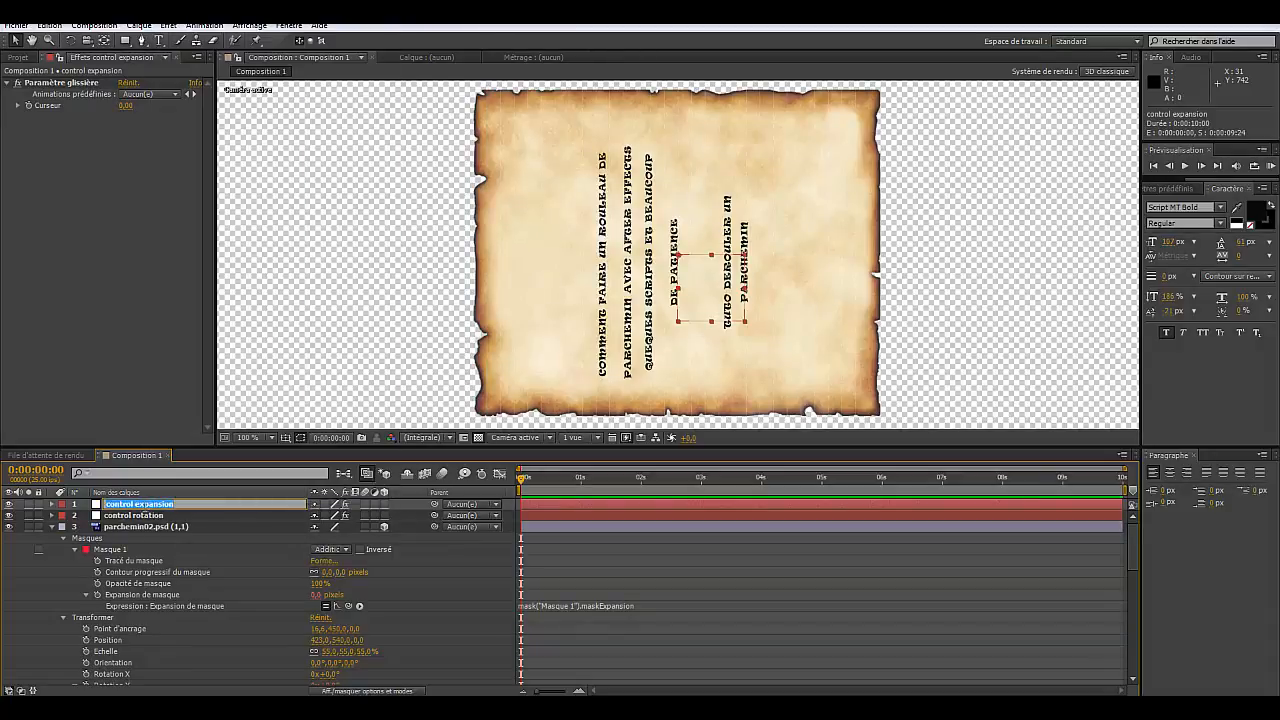
pyautogui.press('Return')
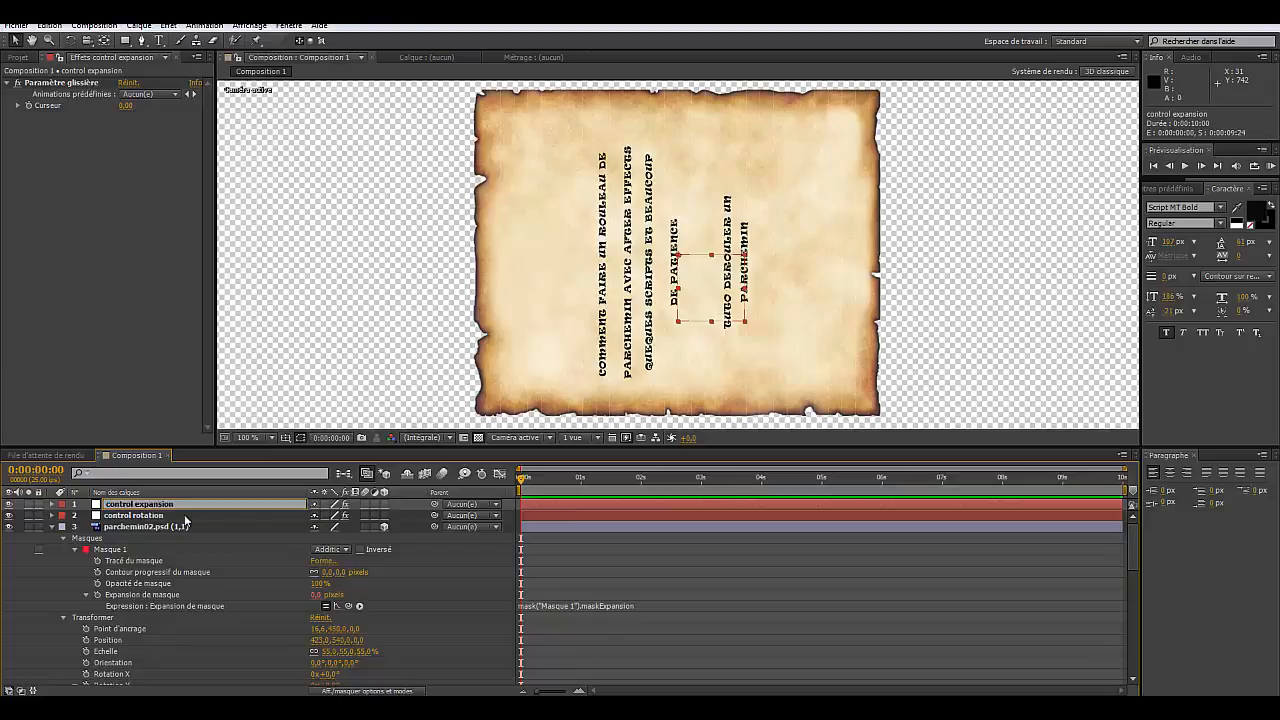
pyautogui.press('BackSpace')
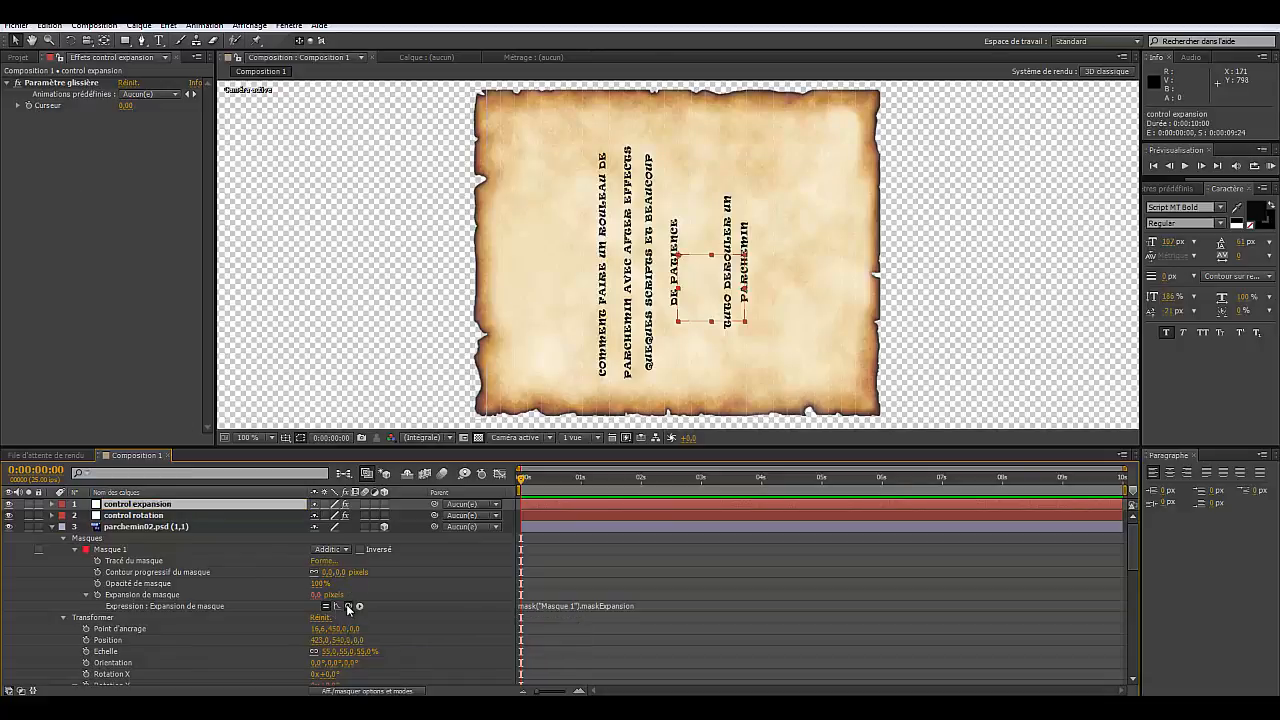
pyautogui.moveTo(348, 606); pyautogui.dragTo(52, 108)
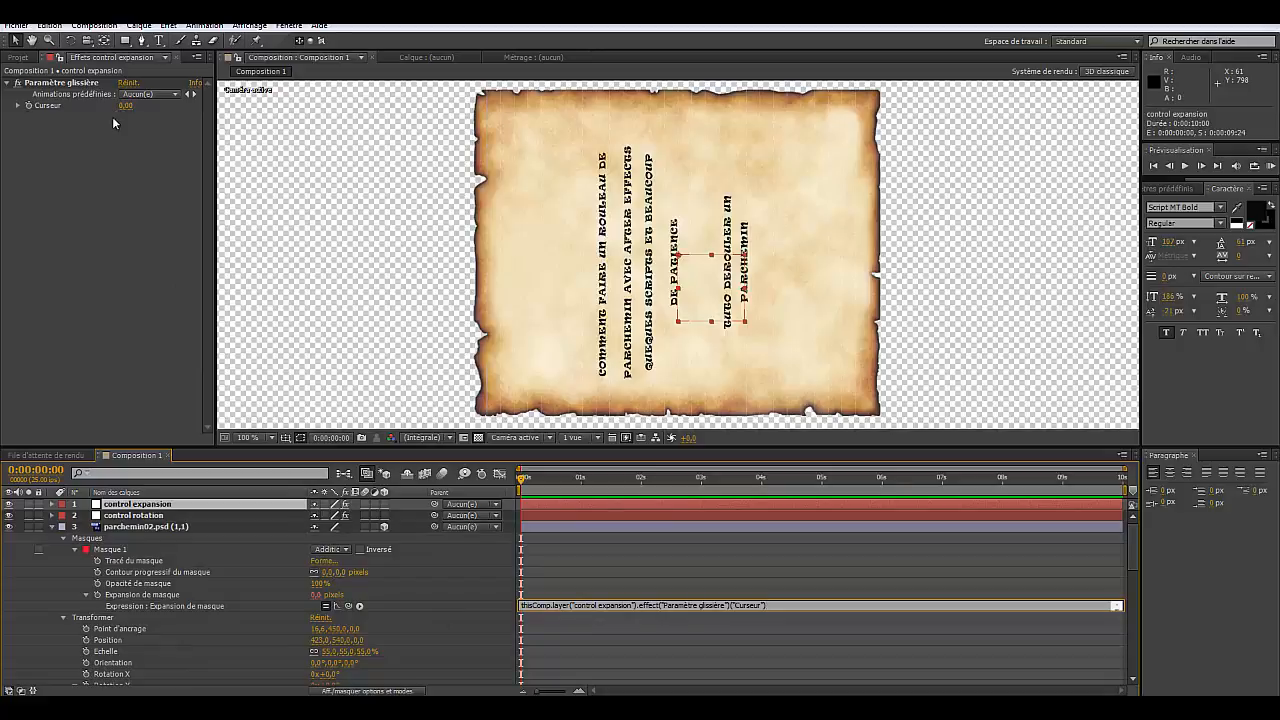
# Step: Scrub the control expansion Curseur to test the linked mask expansion, and set it to 1
pyautogui.moveTo(120, 106)
pyautogui.mouseDown()
pyautogui.moveTo(138, 108)
pyautogui.moveTo(108, 114)
pyautogui.moveTo(124, 116)
pyautogui.mouseUp()
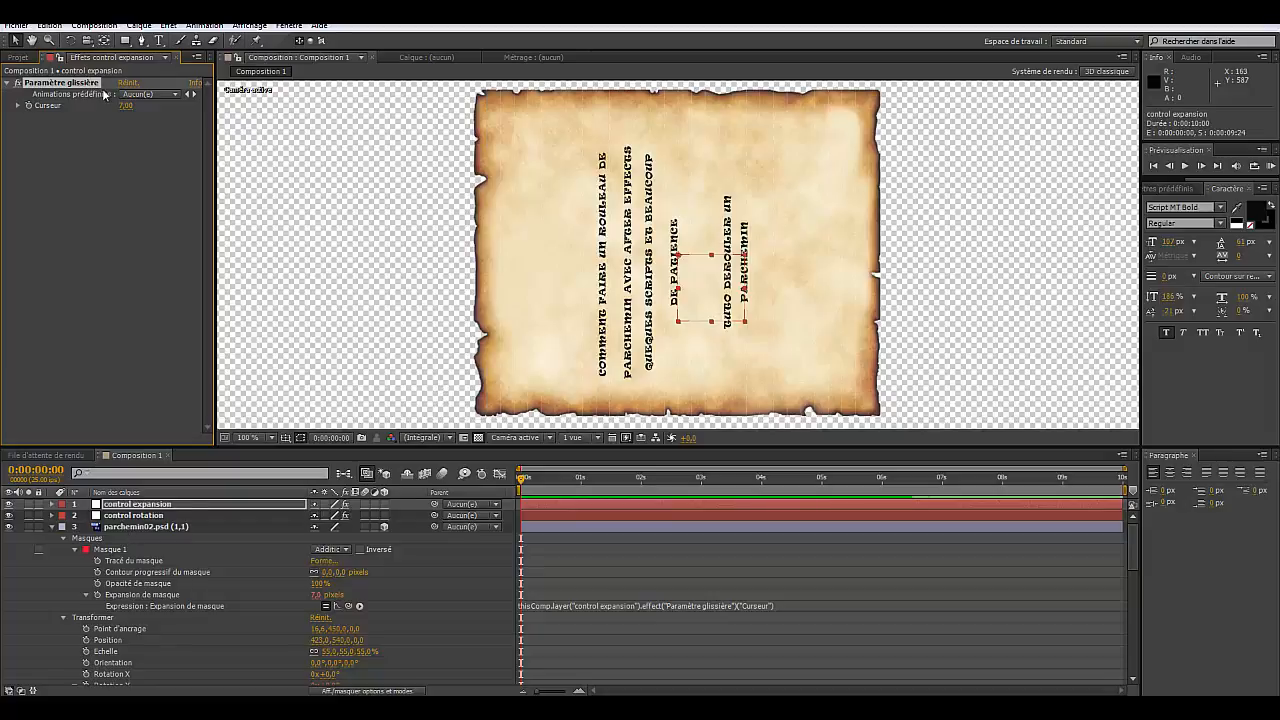
pyautogui.moveTo(128, 113); pyautogui.dragTo(137, 107)
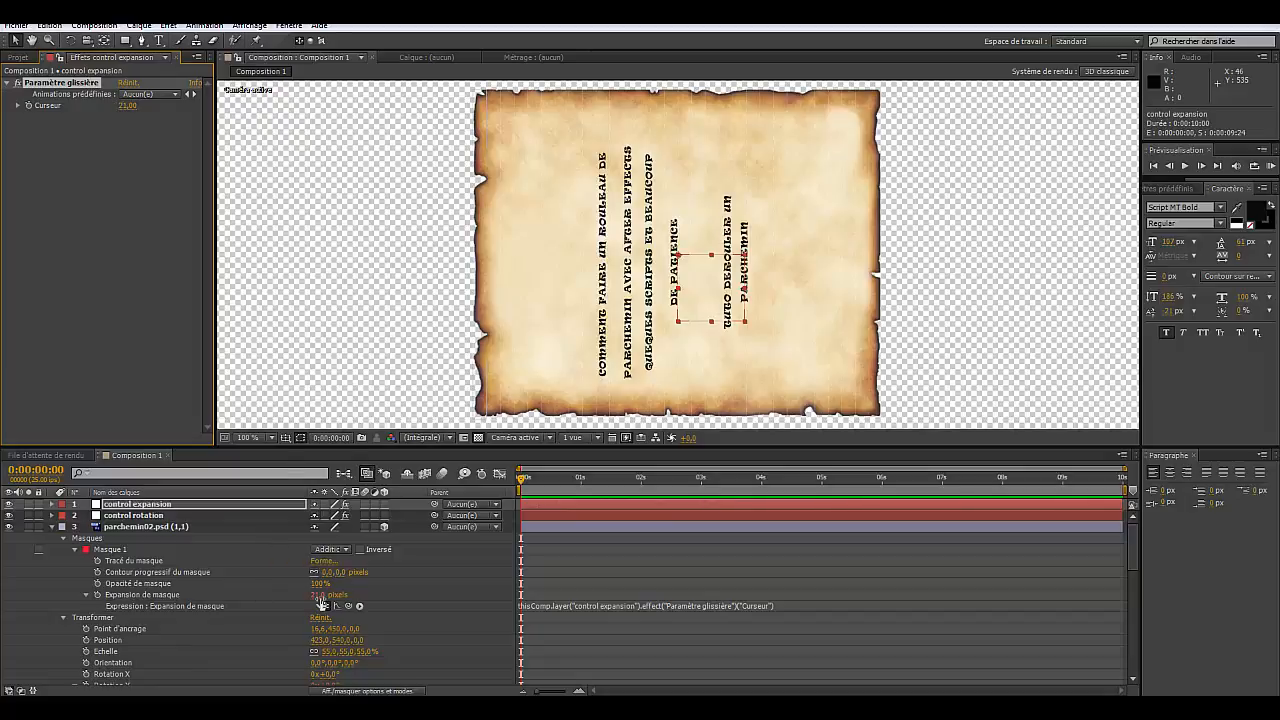
pyautogui.click(127, 105)
pyautogui.write('1')
pyautogui.press('Return')
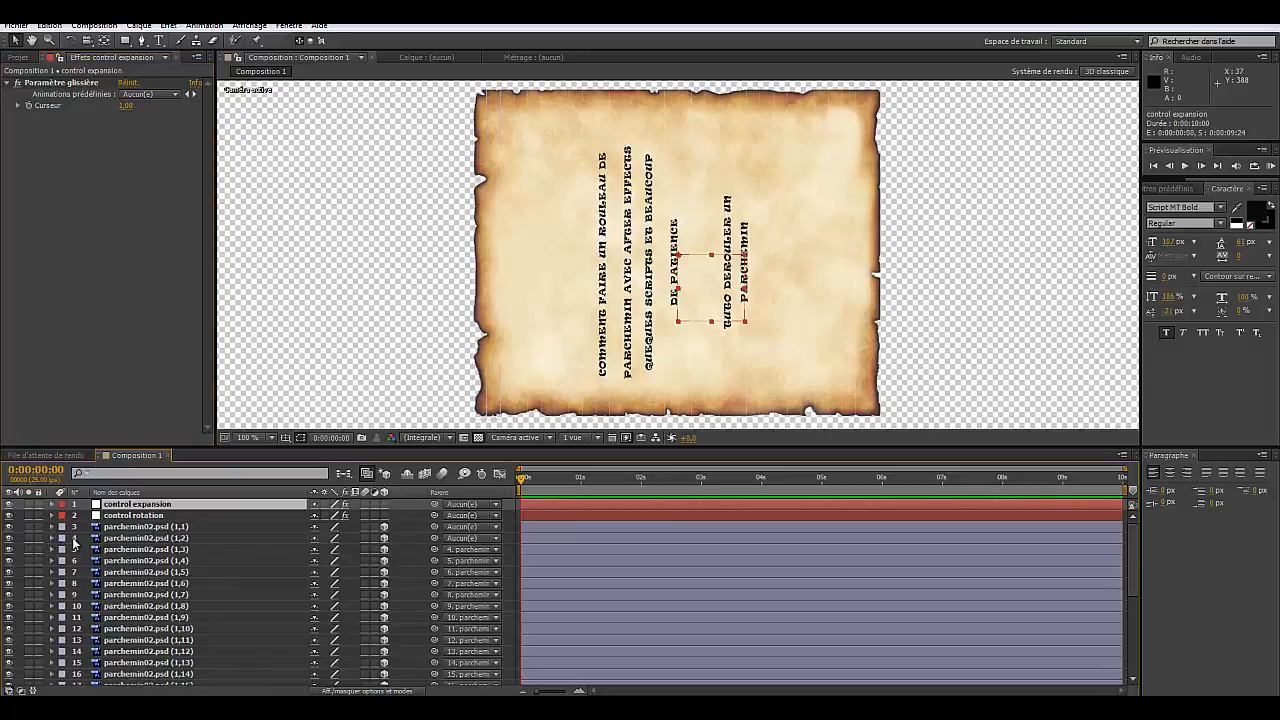
# Step: Select the slice layers parchemin02.psd (1,2) through (1,30), reveal their masks, and expand the properties of parchemin02.psd (1,1)
pyautogui.click(112, 540)
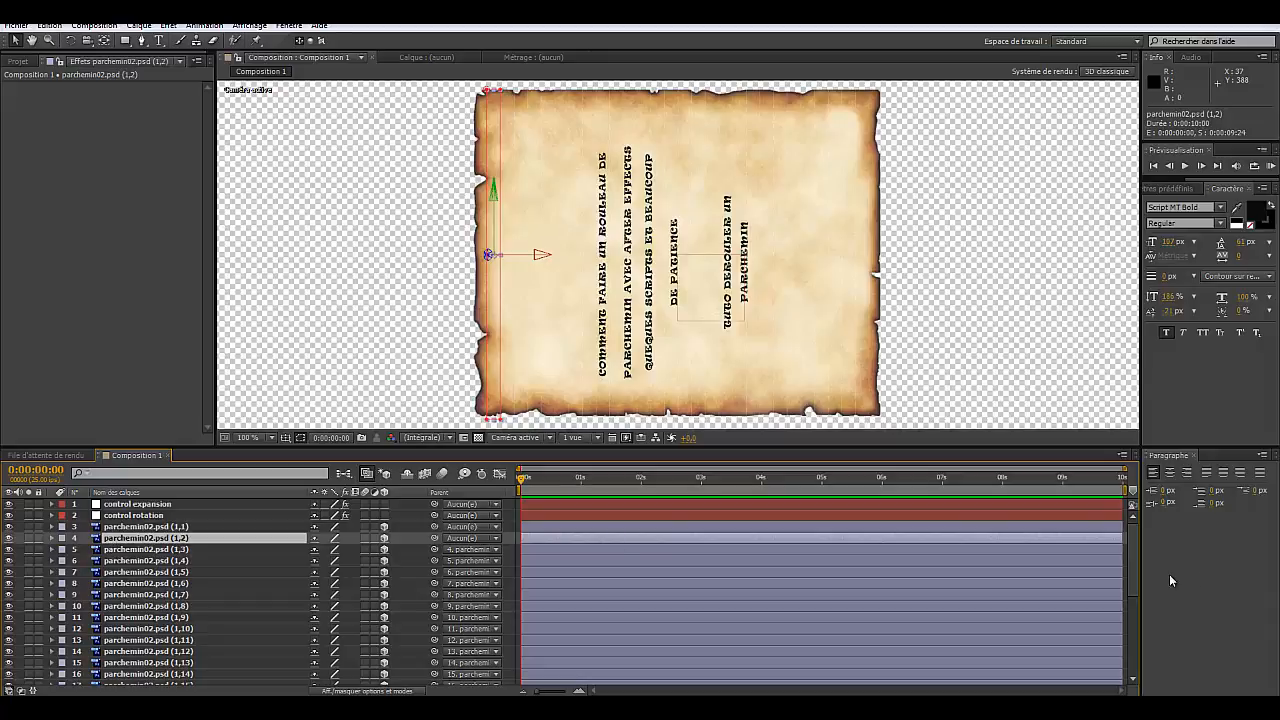
pyautogui.scroll(-5, 1133, 585)
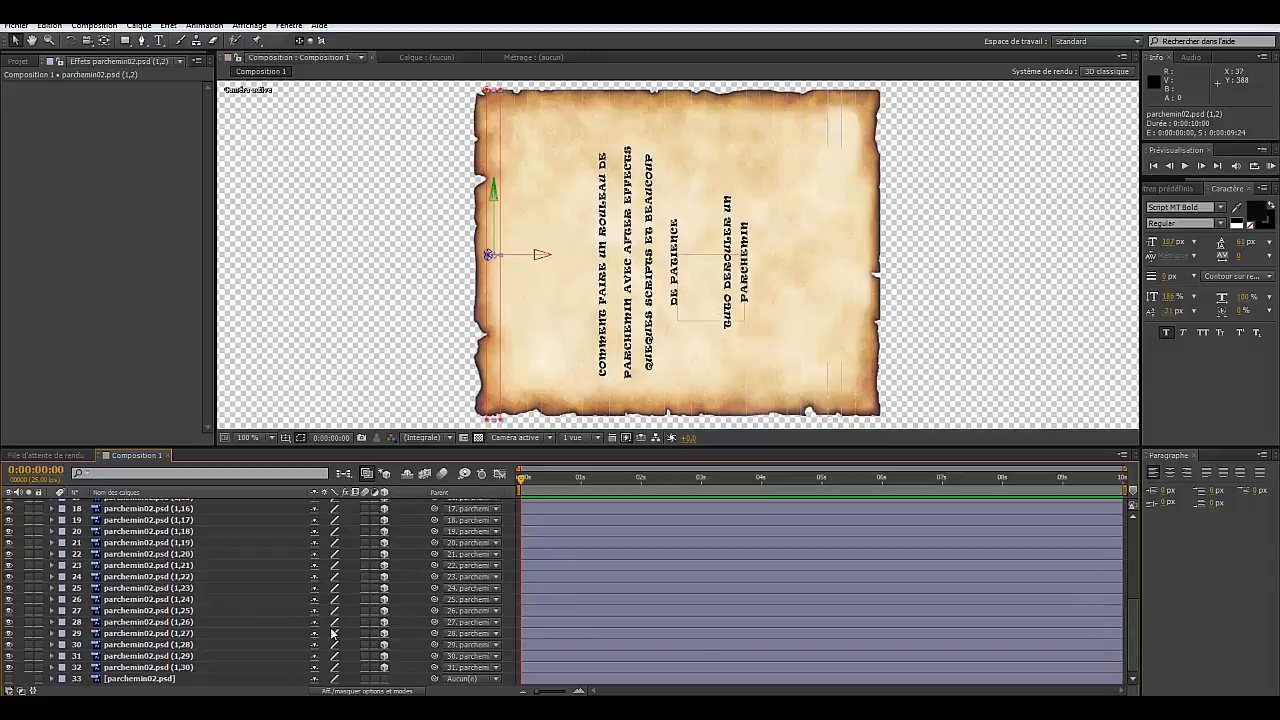
pyautogui.keyDown('shift'); pyautogui.click(136, 669); pyautogui.keyUp('shift')
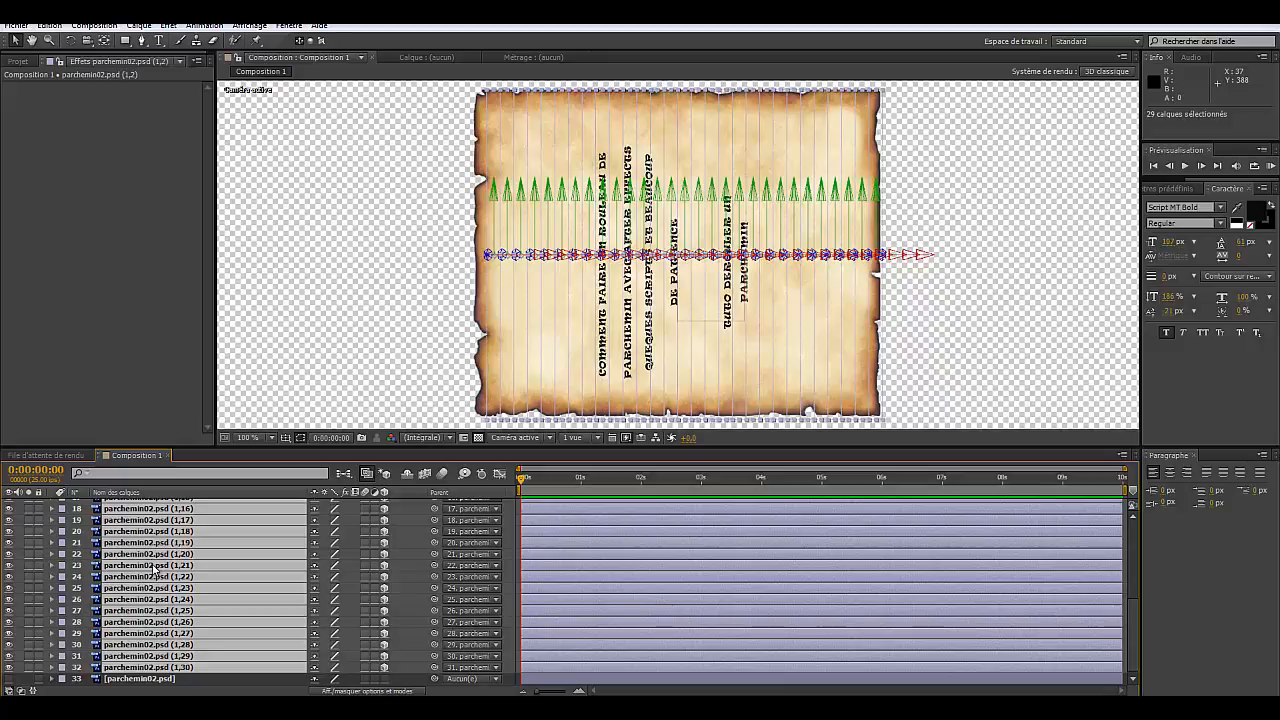
pyautogui.press('m')
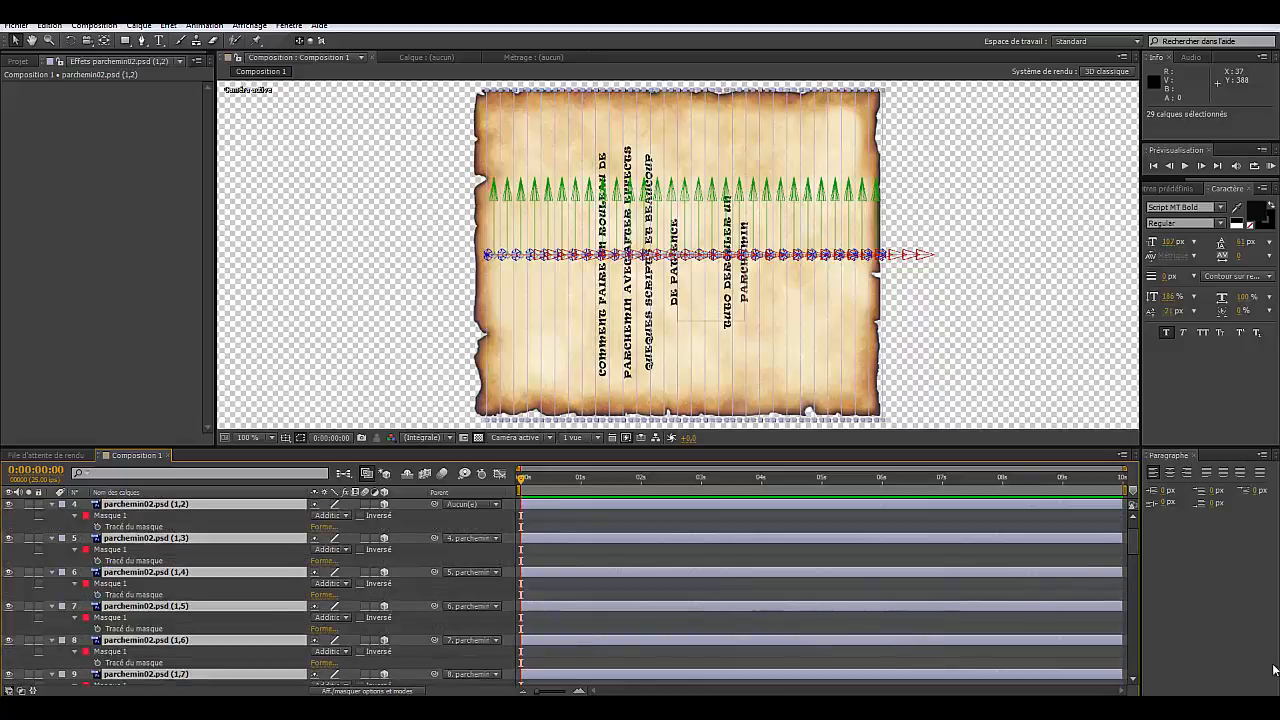
pyautogui.moveTo(1132, 538); pyautogui.dragTo(1133, 522)
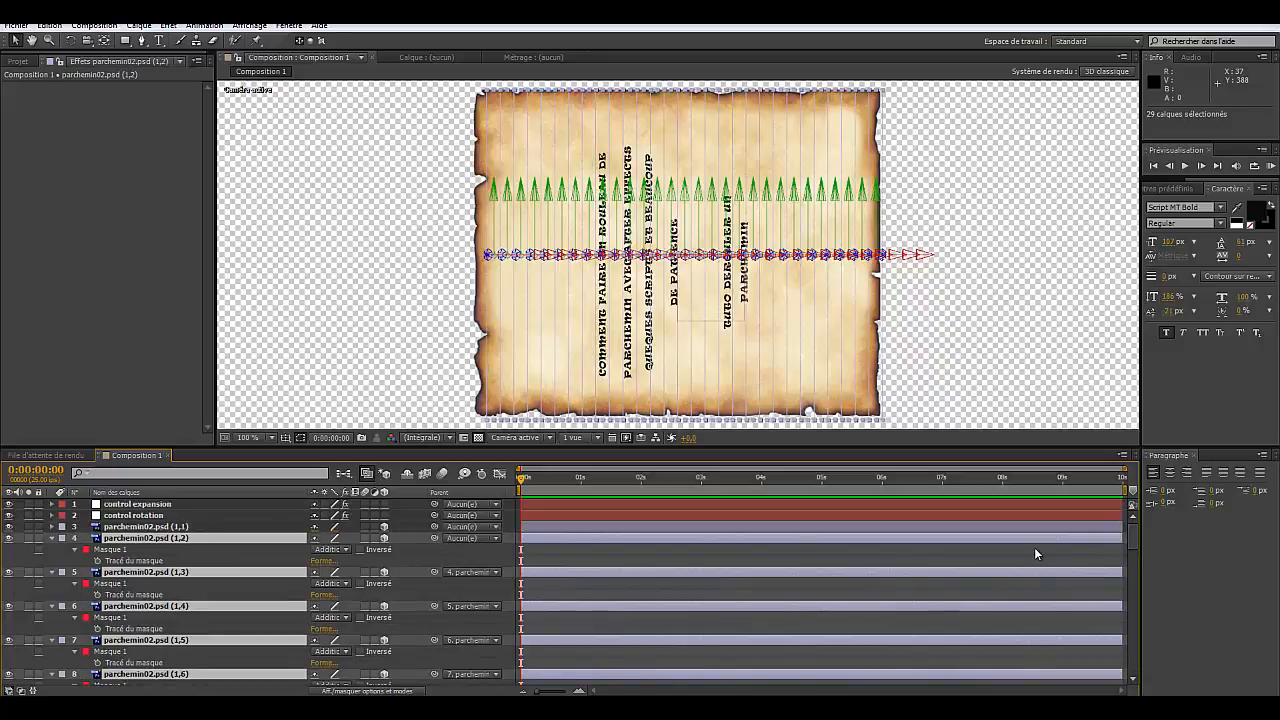
pyautogui.keyDown('ctrl'); pyautogui.click(52, 526); pyautogui.keyUp('ctrl')
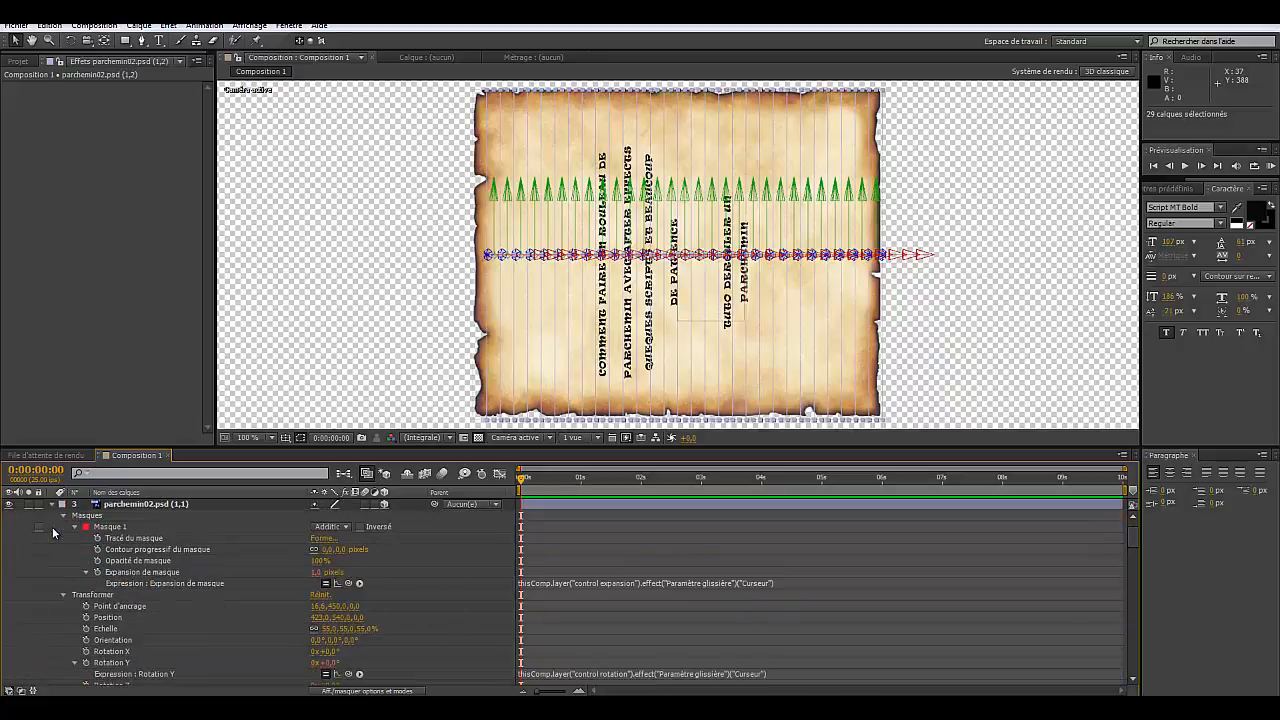
# Step: Copy only the Expansion de masque expression of parchemin02.psd (1,1) and select the masks of slices (1,2) through (1,30)
pyautogui.rightClick(128, 577)
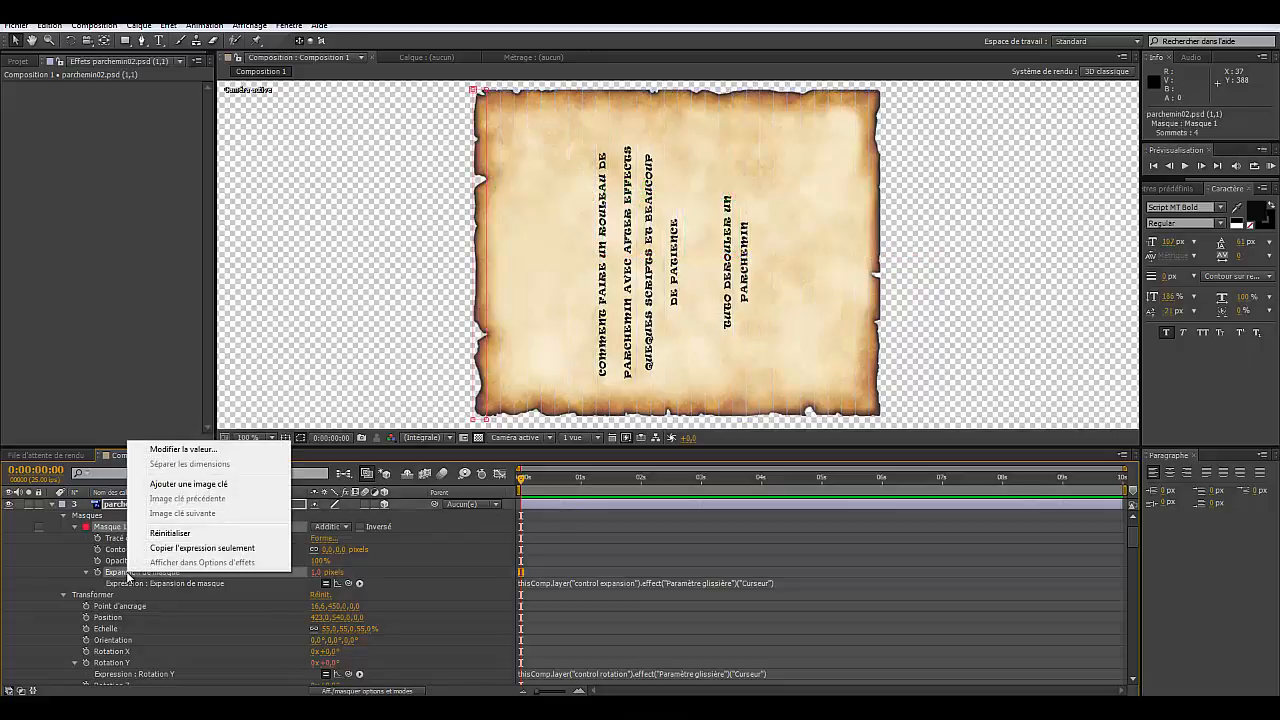
pyautogui.click(178, 552)
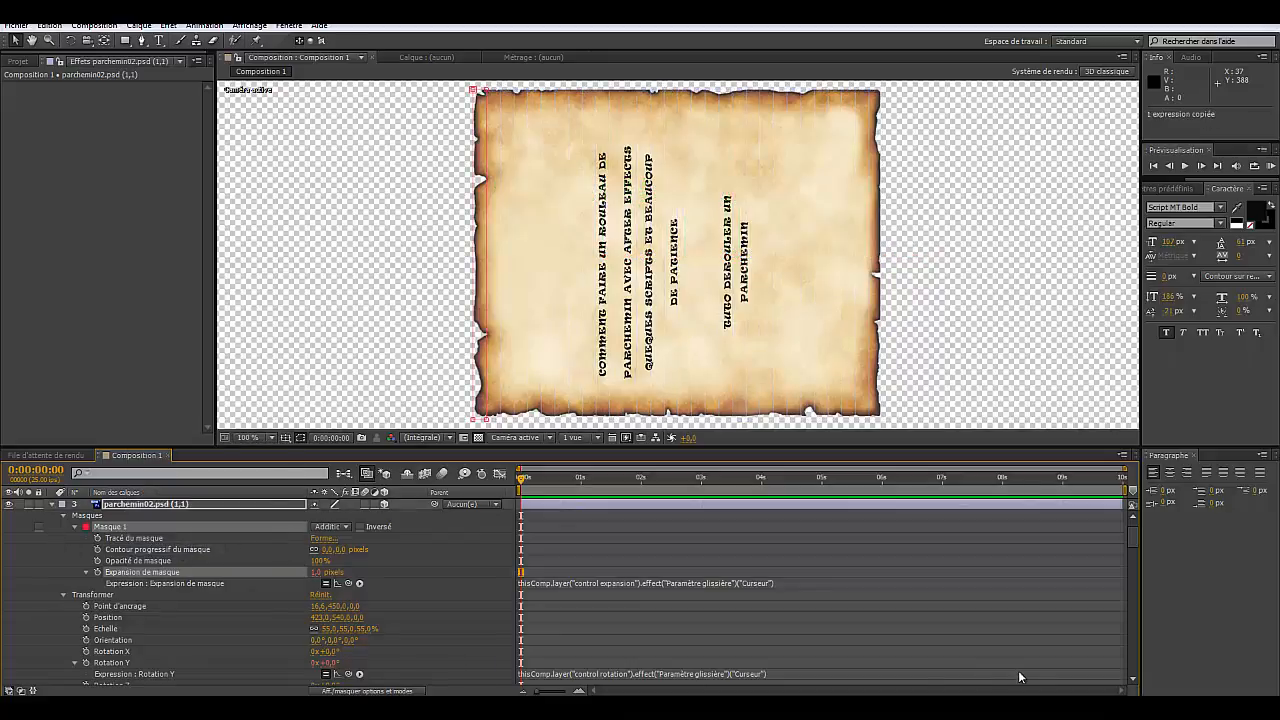
pyautogui.moveTo(1131, 534)
pyautogui.mouseDown()
pyautogui.moveTo(1129, 578)
pyautogui.moveTo(1134, 549)
pyautogui.mouseUp()
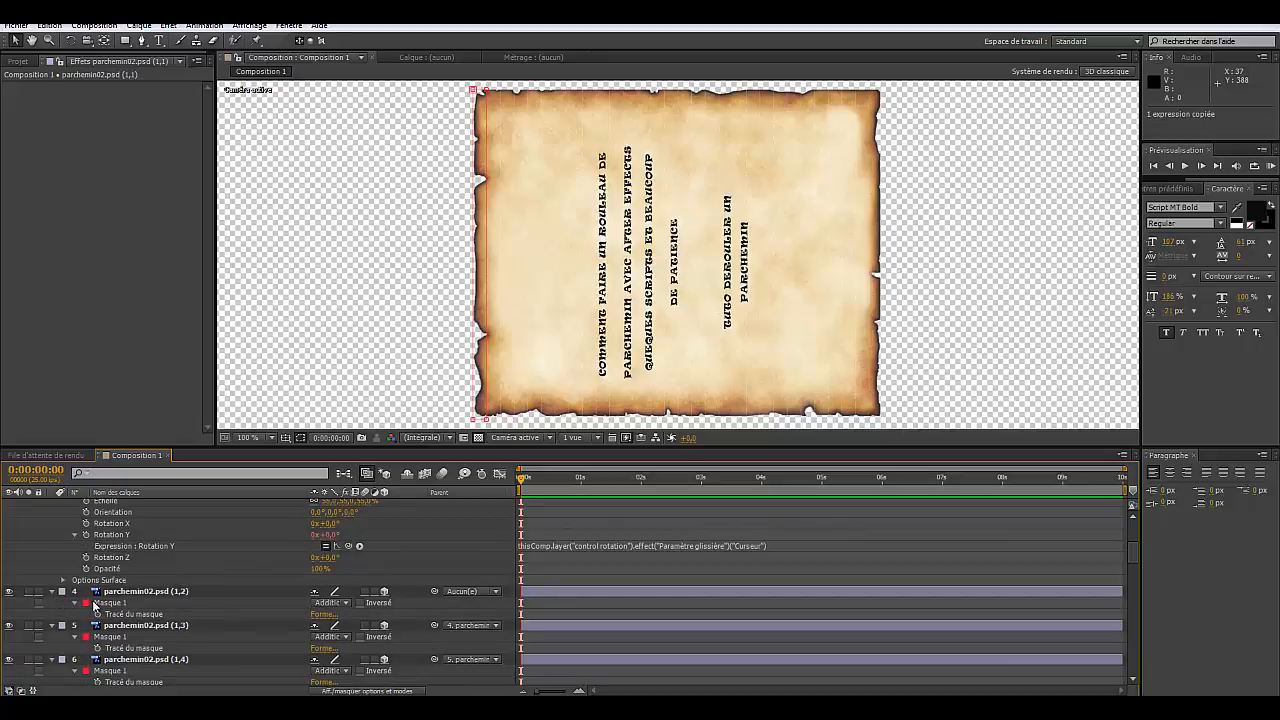
pyautogui.moveTo(54, 598); pyautogui.dragTo(124, 670)
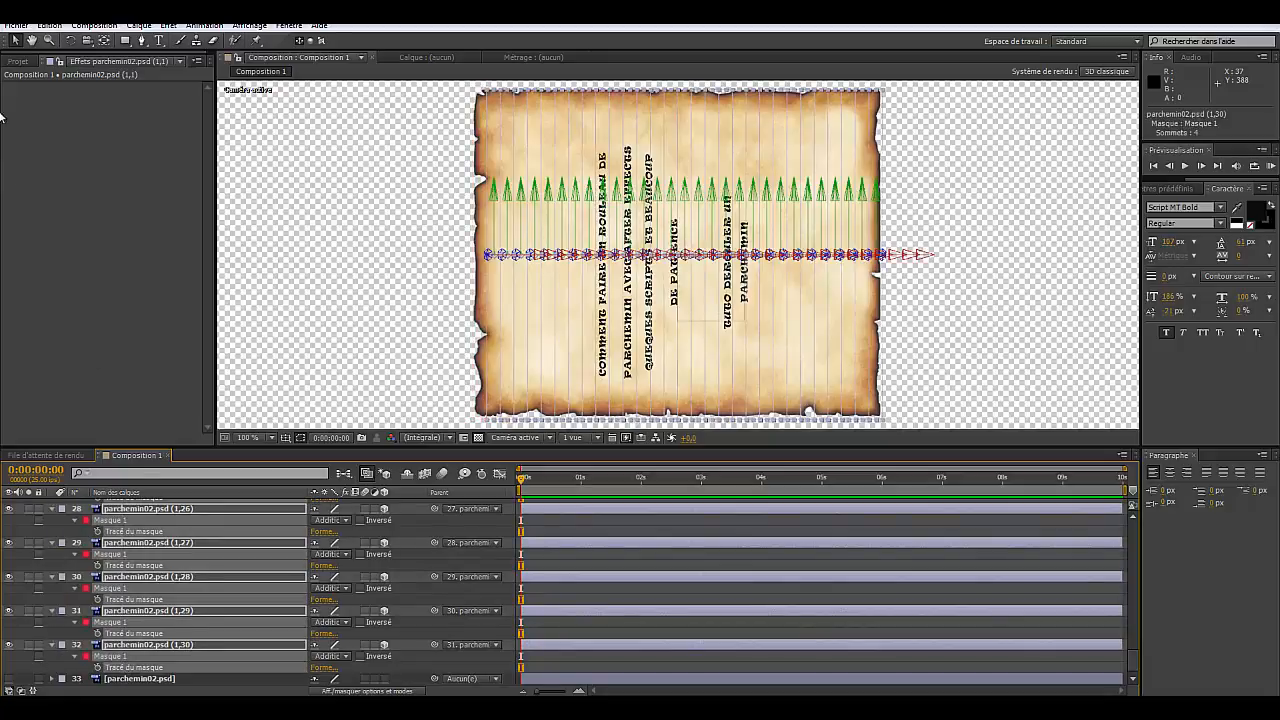
# Step: Try to paste the copied expression onto the selected slice masks, dismissing every expression alert
pyautogui.click(44, 26)
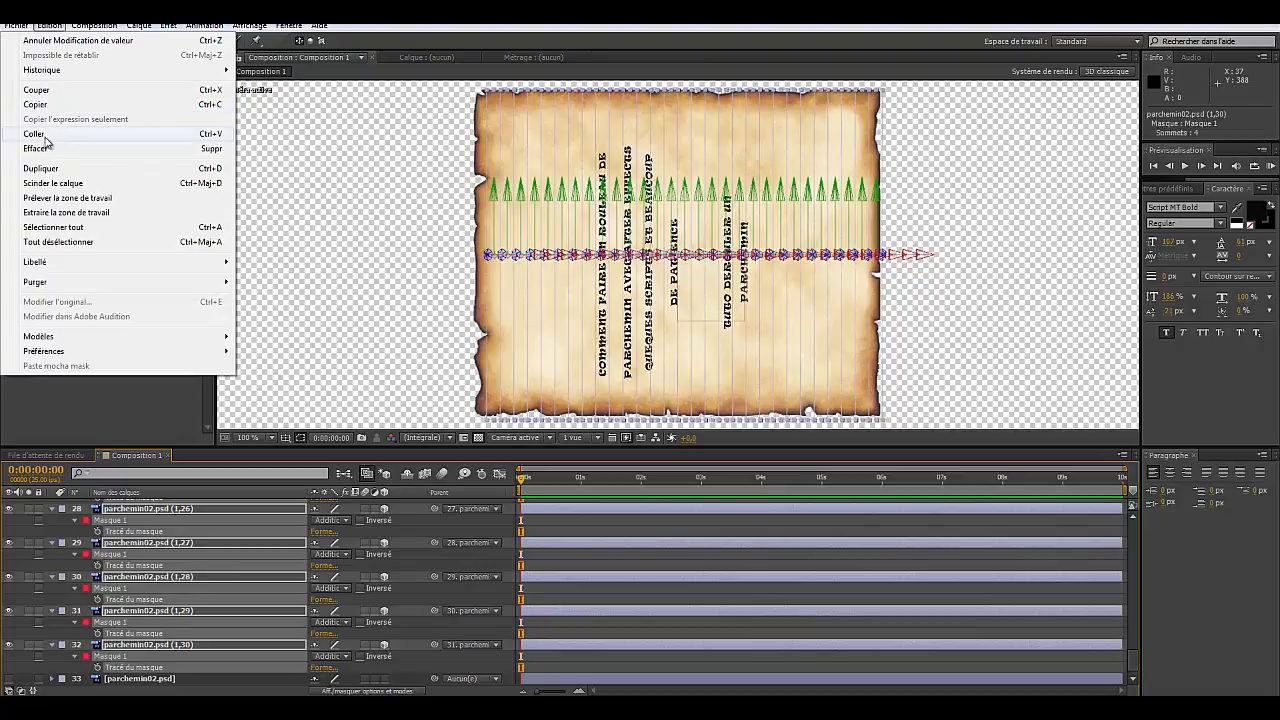
pyautogui.click(40, 134)
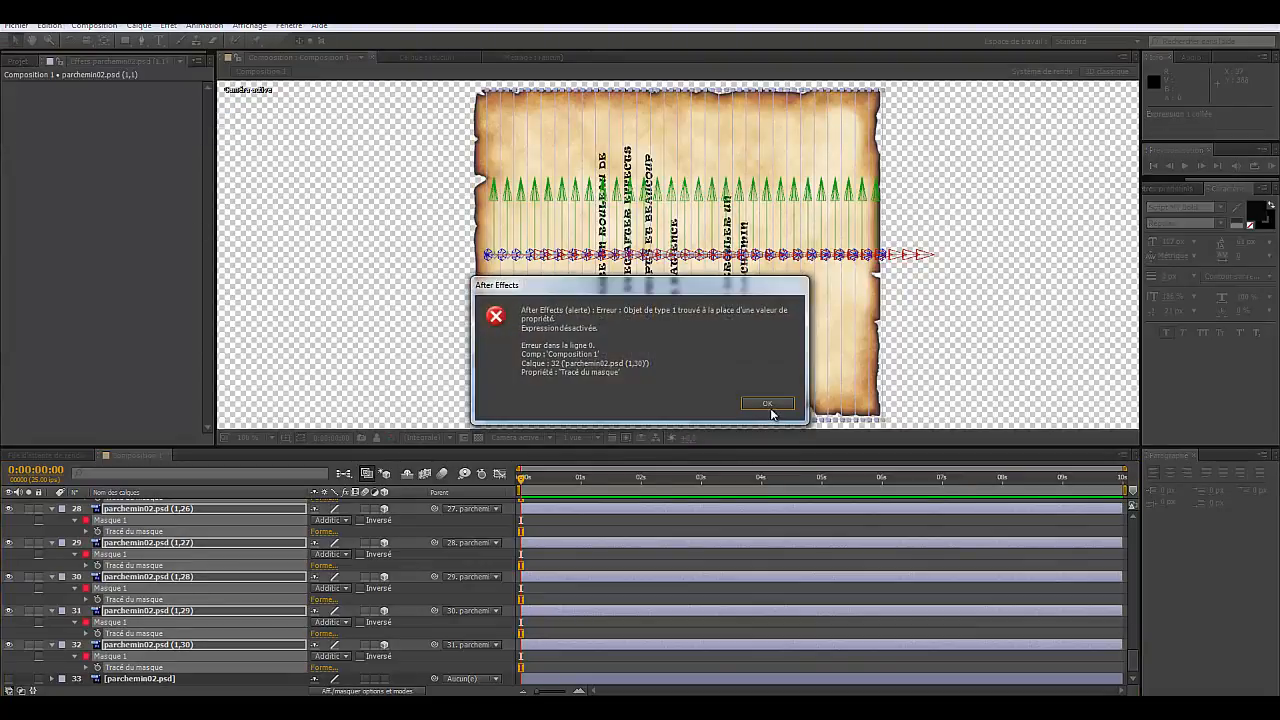
pyautogui.click(768, 404)
pyautogui.click(771, 407)
pyautogui.click(771, 407)
pyautogui.click(771, 407)
pyautogui.click(771, 407)
pyautogui.click(771, 407)
pyautogui.click(771, 407)
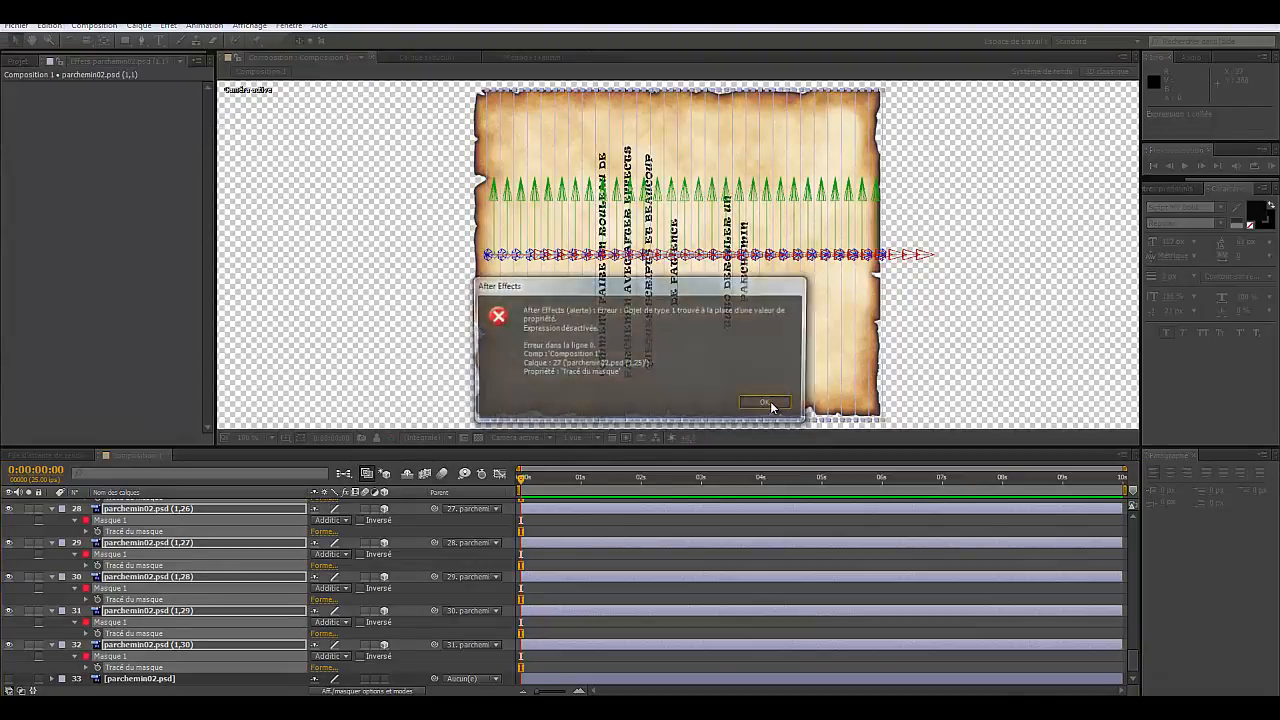
pyautogui.click(771, 407)
pyautogui.click(771, 407)
pyautogui.click(771, 407)
pyautogui.click(771, 407)
pyautogui.click(771, 407)
pyautogui.click(771, 407)
pyautogui.click(771, 407)
pyautogui.click(771, 407)
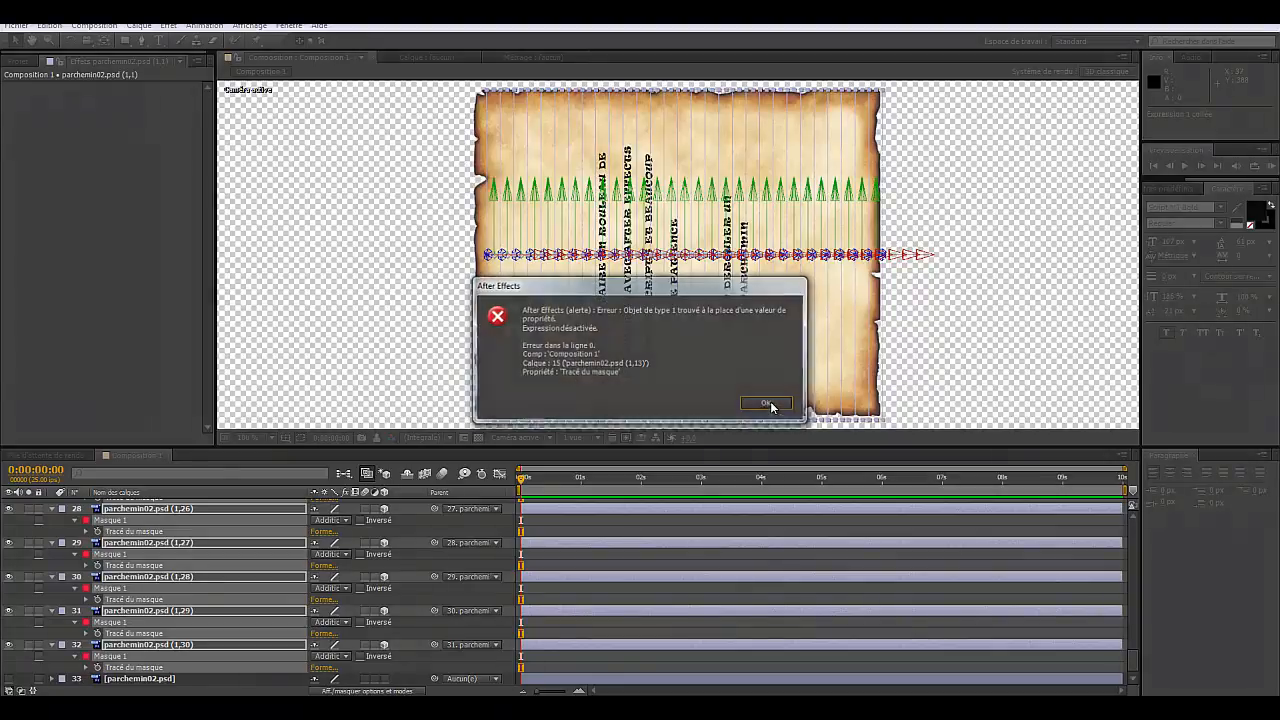
pyautogui.click(771, 407)
pyautogui.click(771, 407)
pyautogui.click(769, 405)
pyautogui.click(769, 405)
pyautogui.click(768, 405)
pyautogui.click(768, 405)
pyautogui.click(768, 405)
pyautogui.click(768, 405)
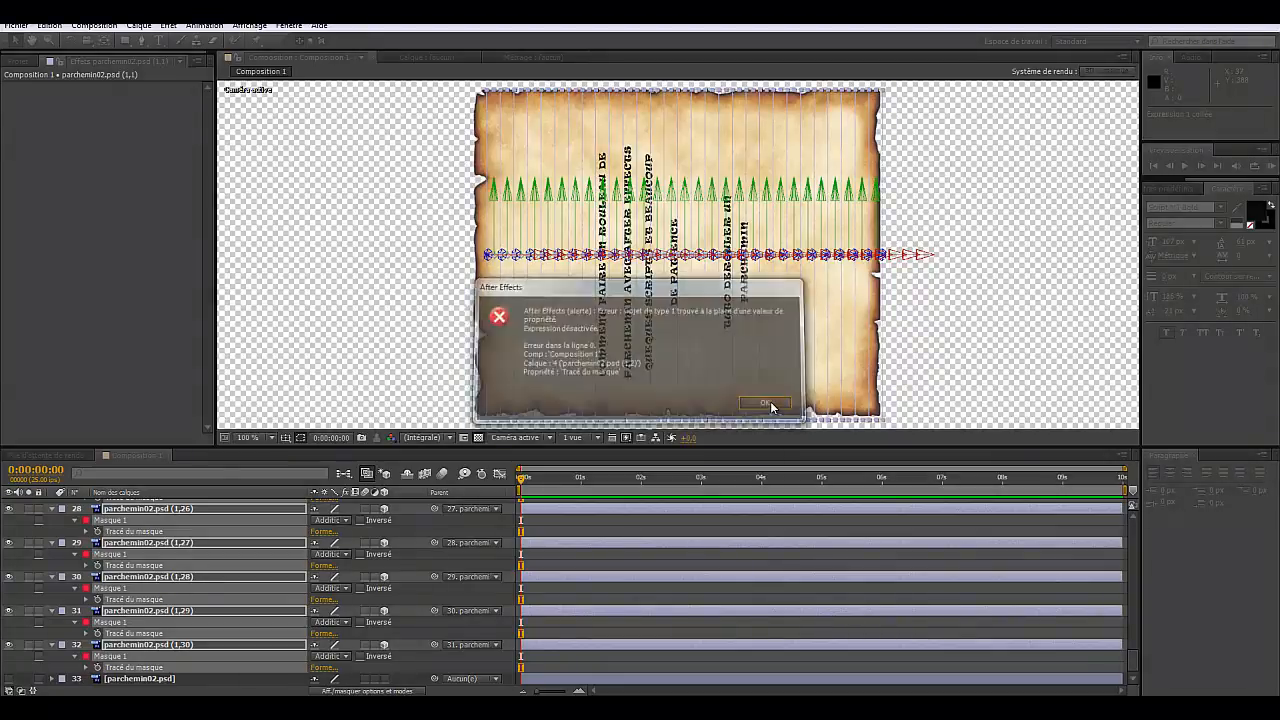
pyautogui.click(768, 405)
pyautogui.click(766, 407)
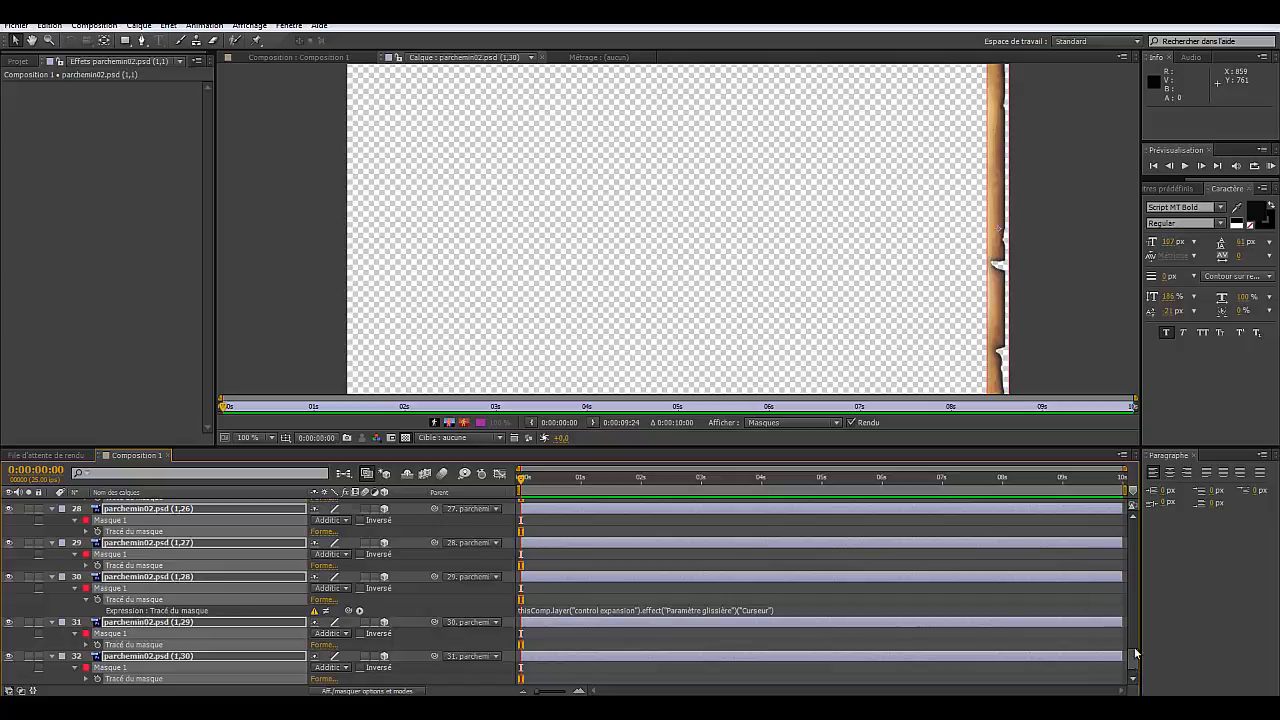
# Step: Show the Composition 1 view and scrub the control expansion Curseur to 137 to test the mask expansion
pyautogui.moveTo(1135, 670); pyautogui.dragTo(1137, 514)
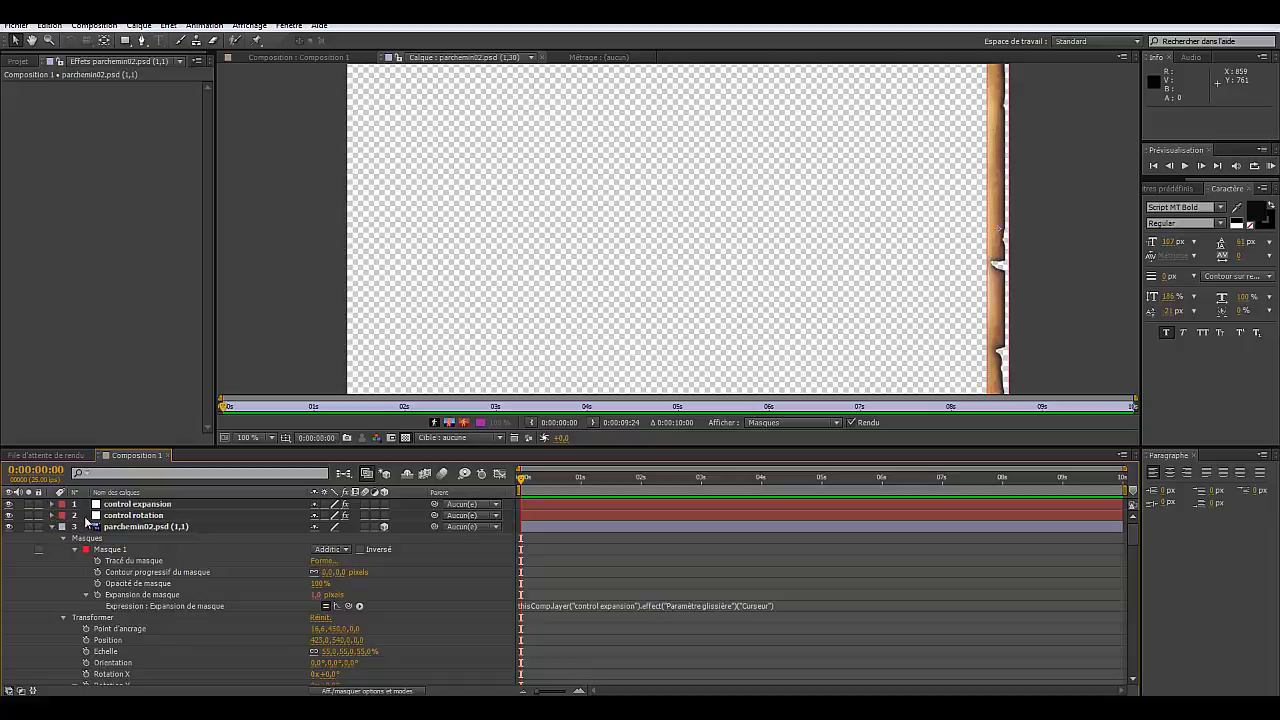
pyautogui.click(128, 505)
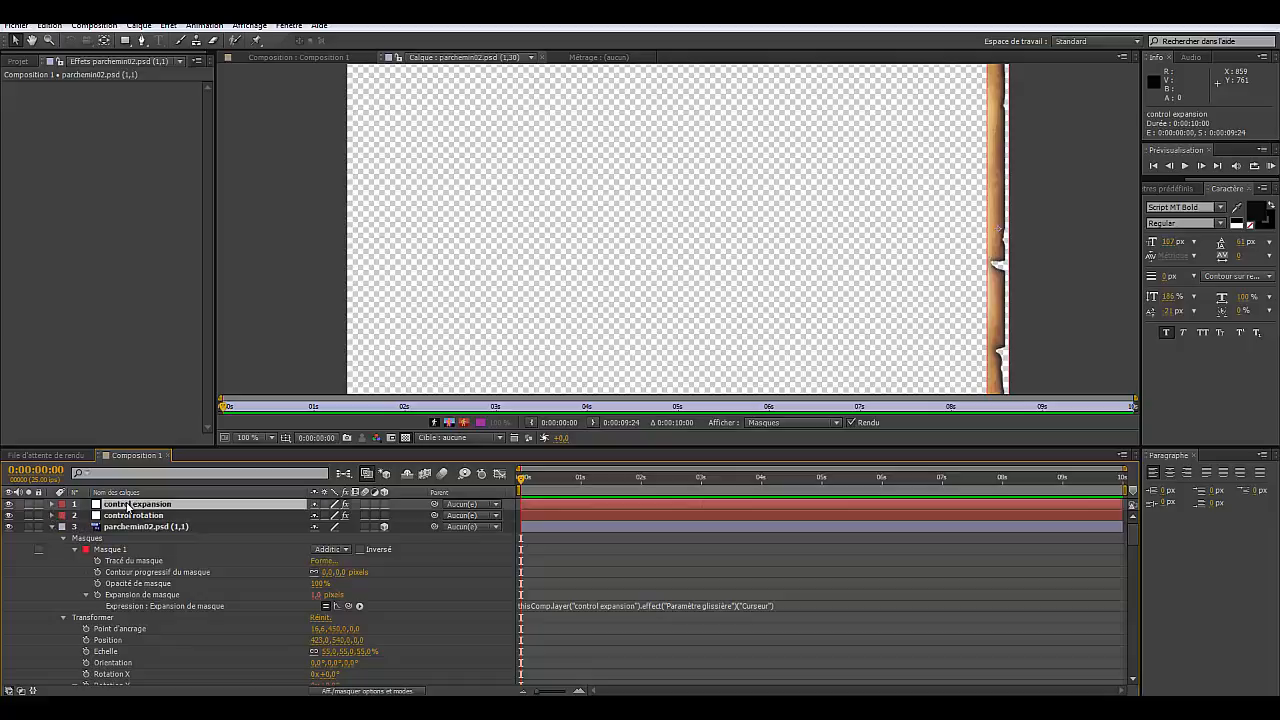
pyautogui.click(52, 504)
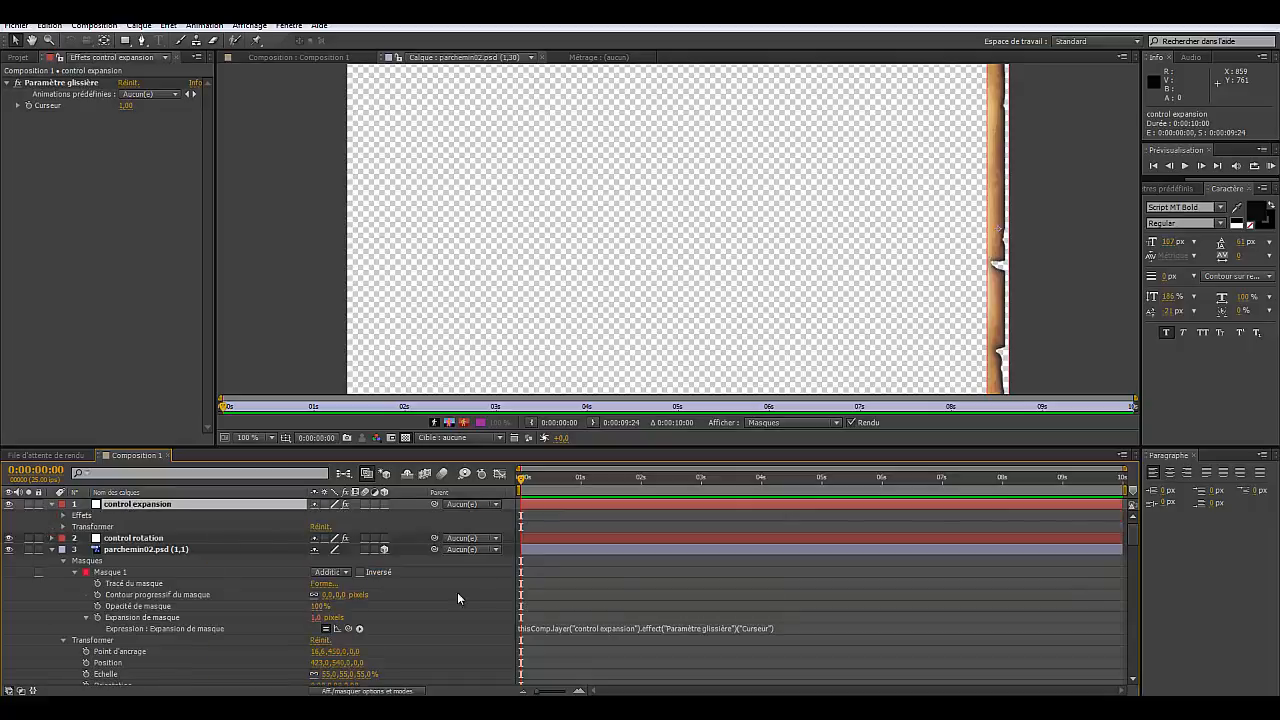
pyautogui.moveTo(126, 105)
pyautogui.mouseDown()
pyautogui.moveTo(162, 112)
pyautogui.moveTo(130, 112)
pyautogui.mouseUp()
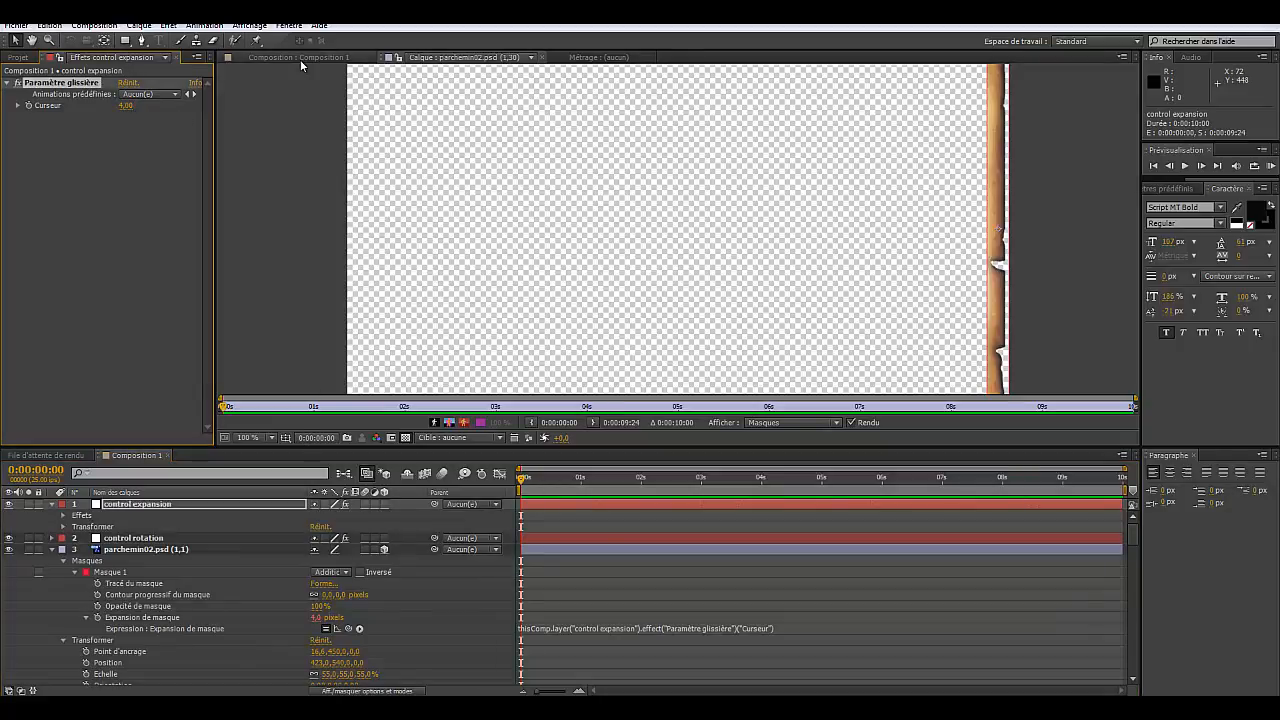
pyautogui.click(300, 59)
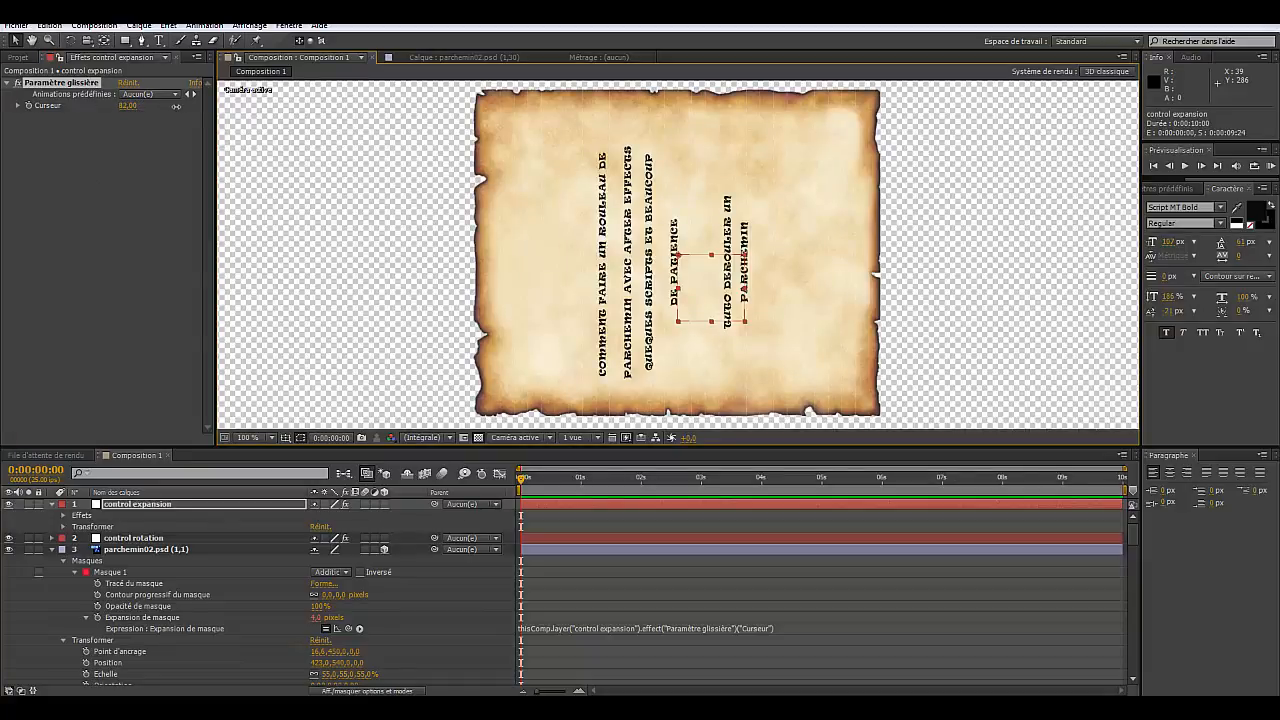
pyautogui.moveTo(128, 105); pyautogui.dragTo(170, 111)
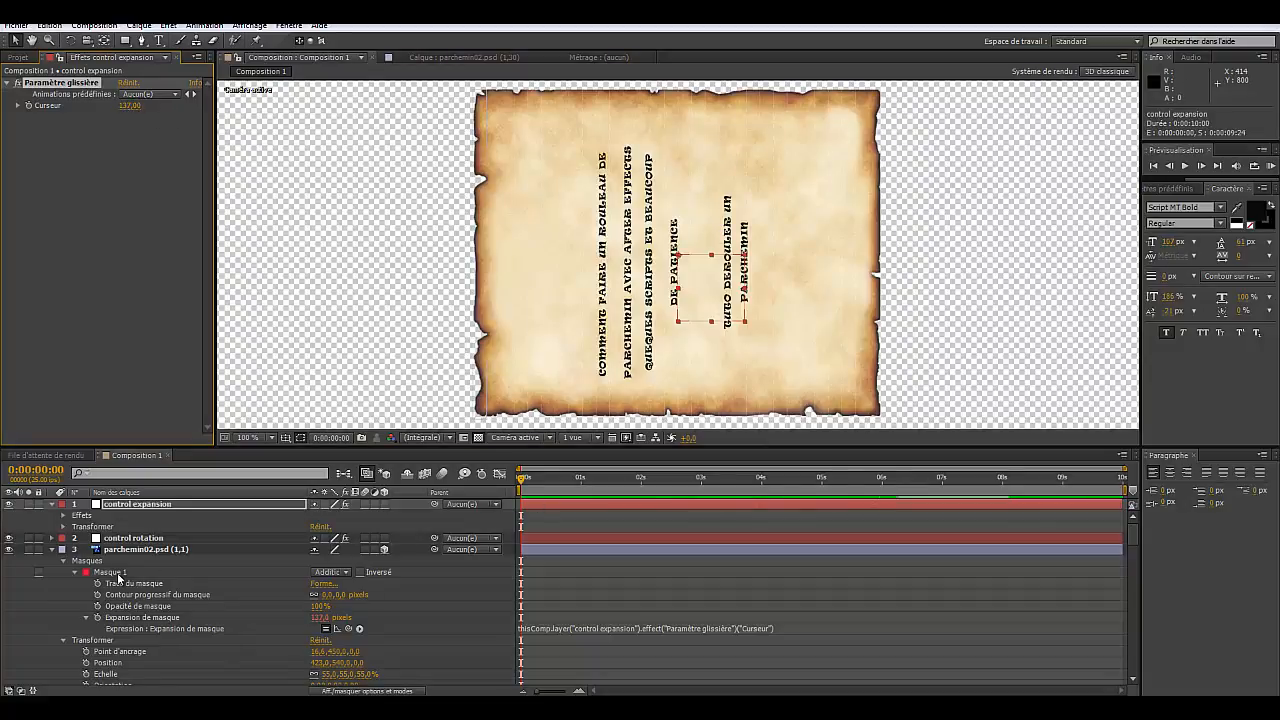
# Step: Expand the control rotation null and raise its Curseur slider to test how the parchment rolls up
pyautogui.click(51, 540)
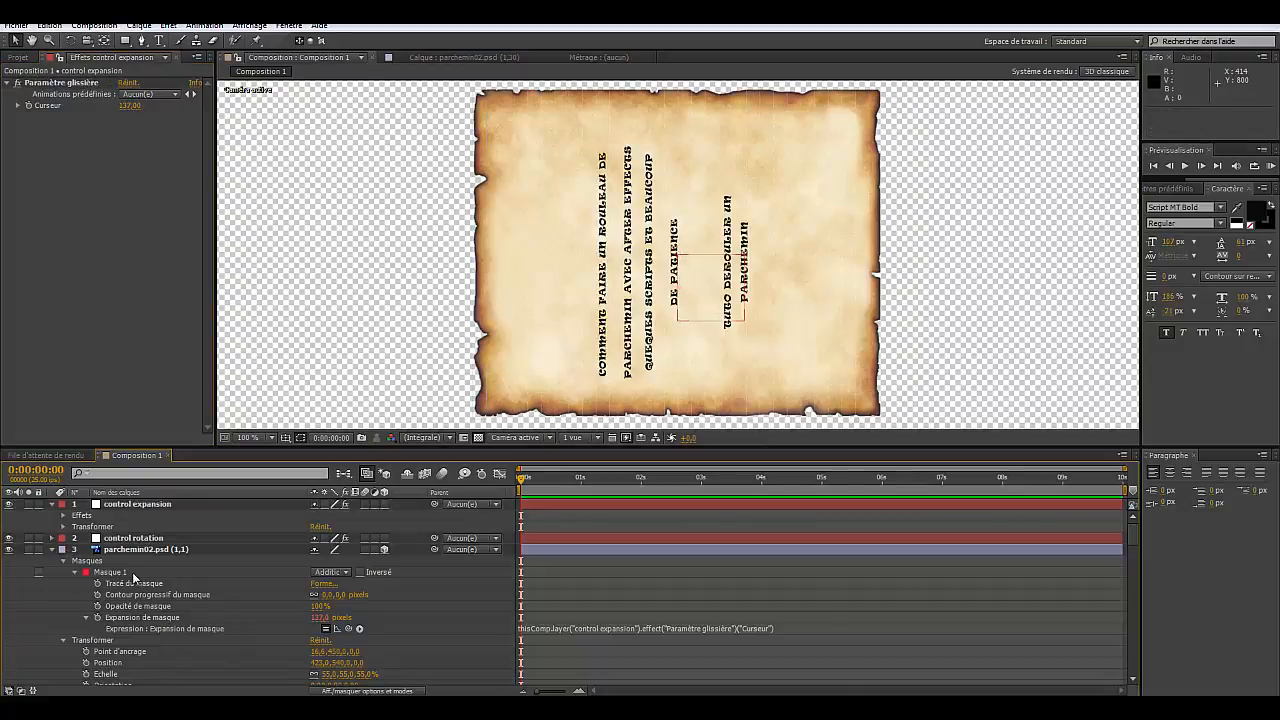
pyautogui.click(62, 538)
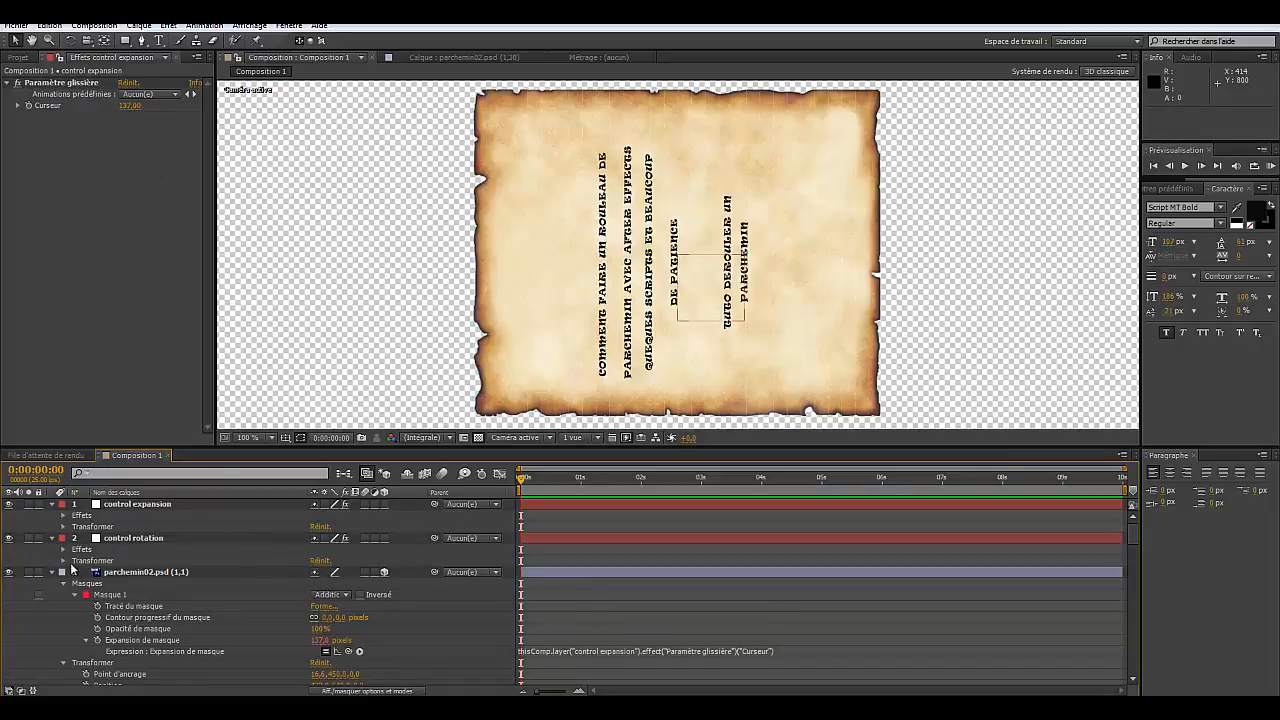
pyautogui.click(126, 539)
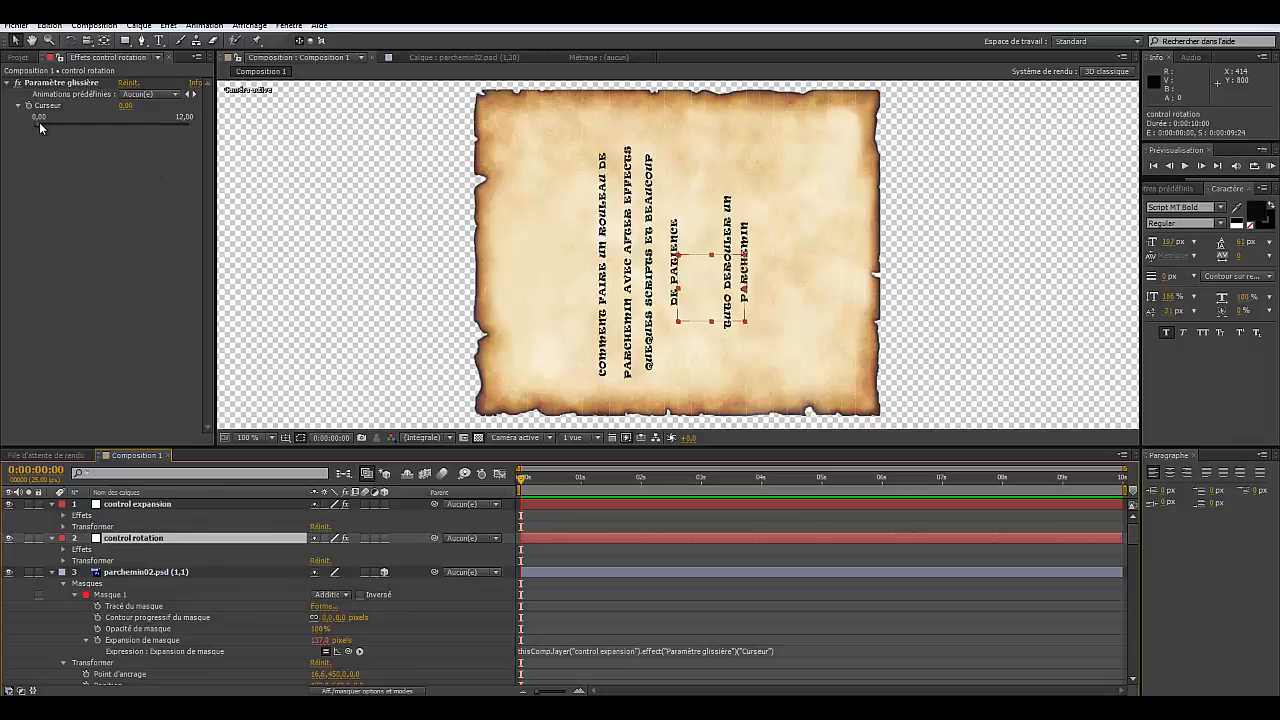
pyautogui.moveTo(37, 128); pyautogui.dragTo(141, 124)
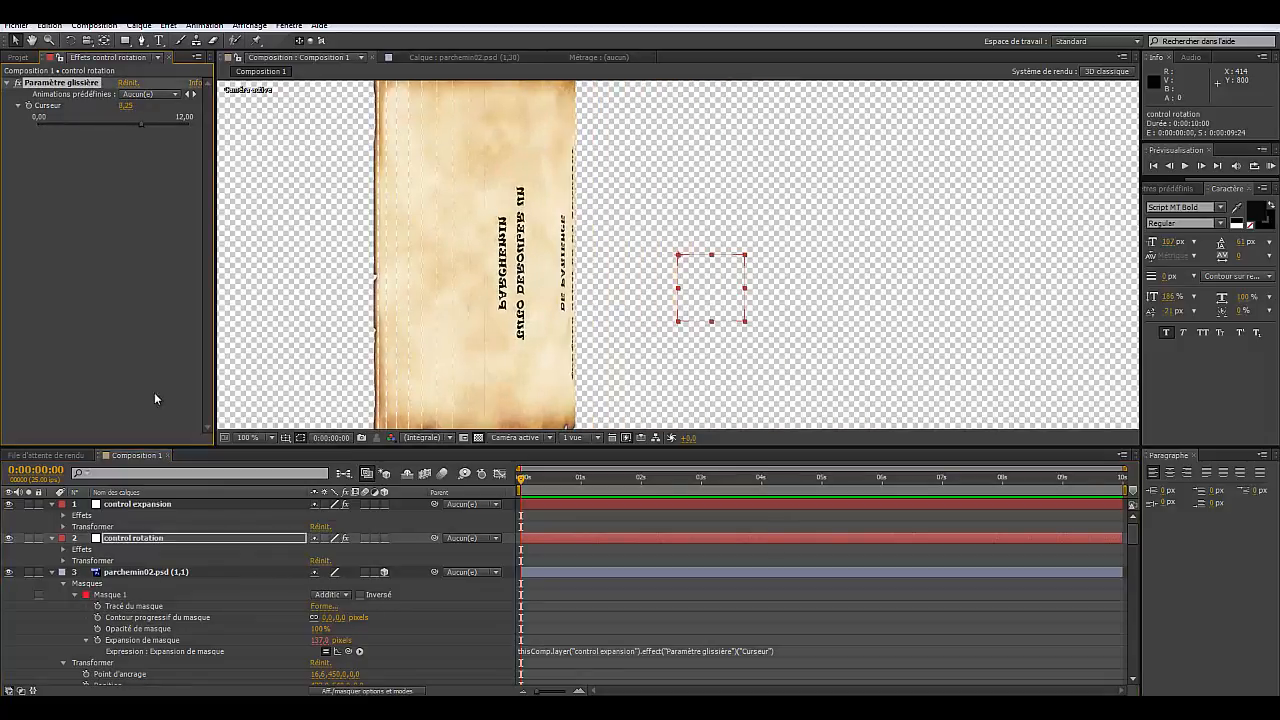
# Step: Expand the Paramètre glissière effect of control expansion and scrub its Curseur to 287, then back to 257
pyautogui.click(143, 507)
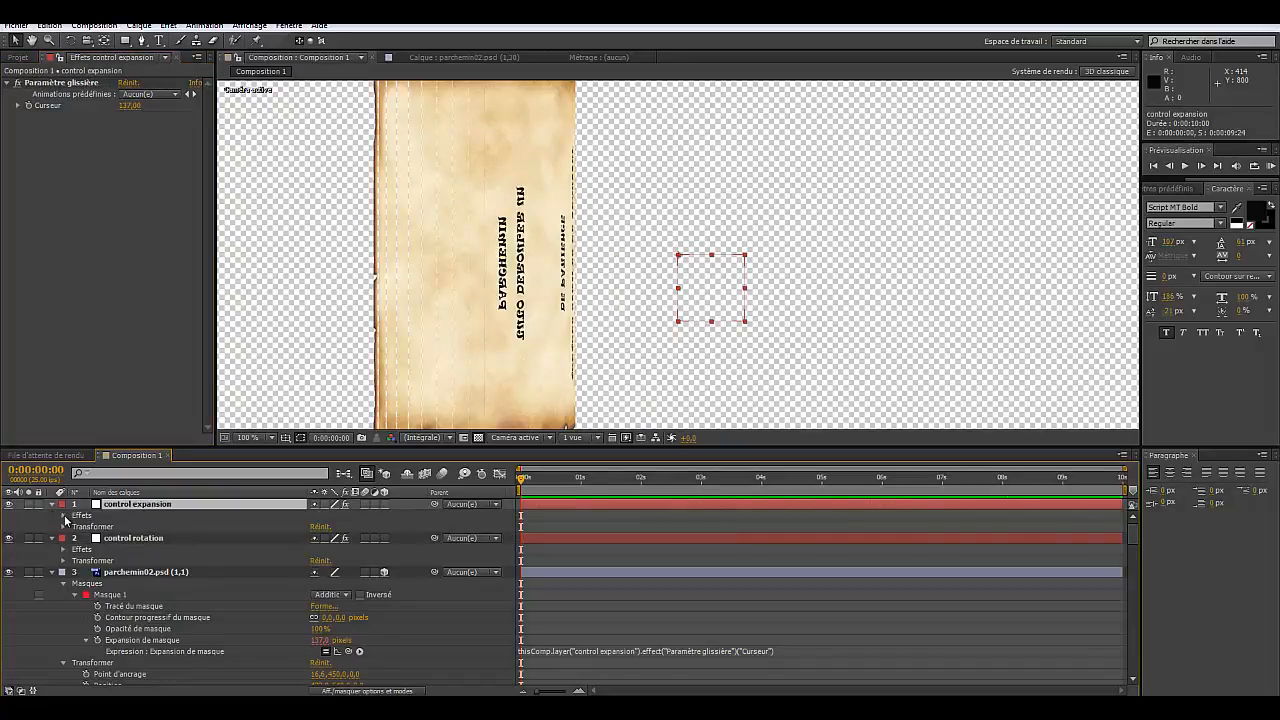
pyautogui.click(64, 516)
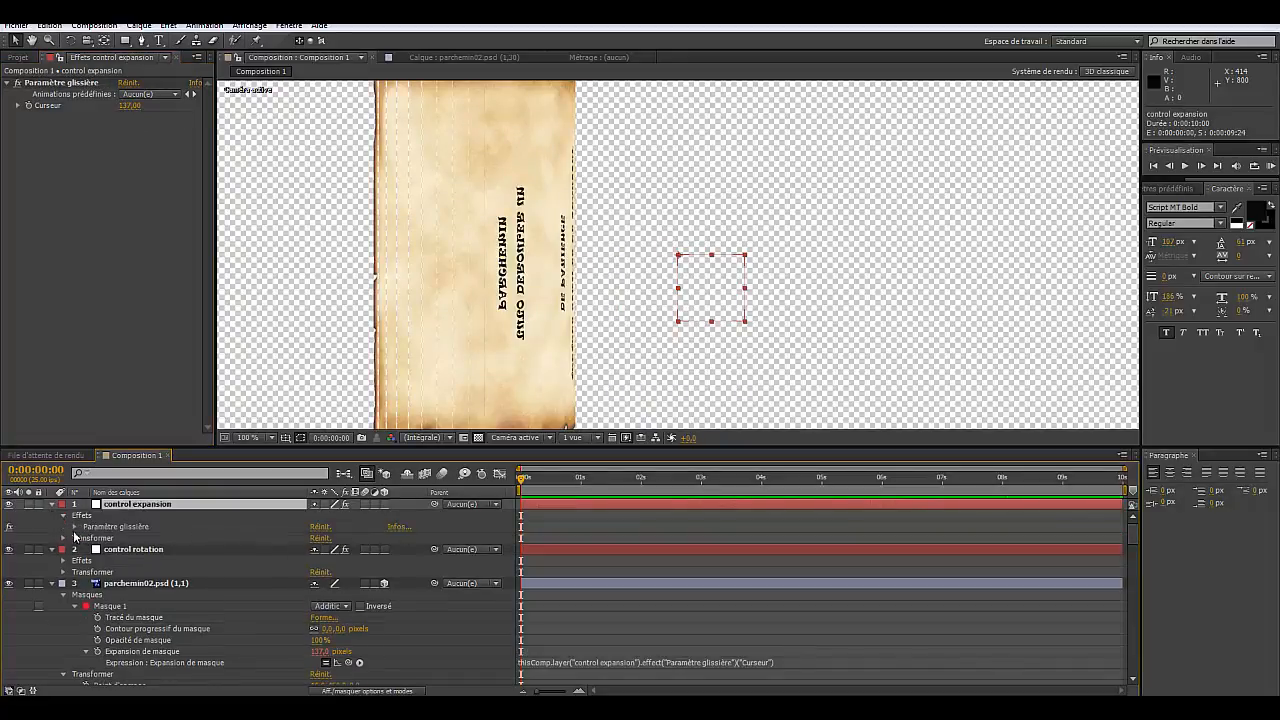
pyautogui.click(74, 527)
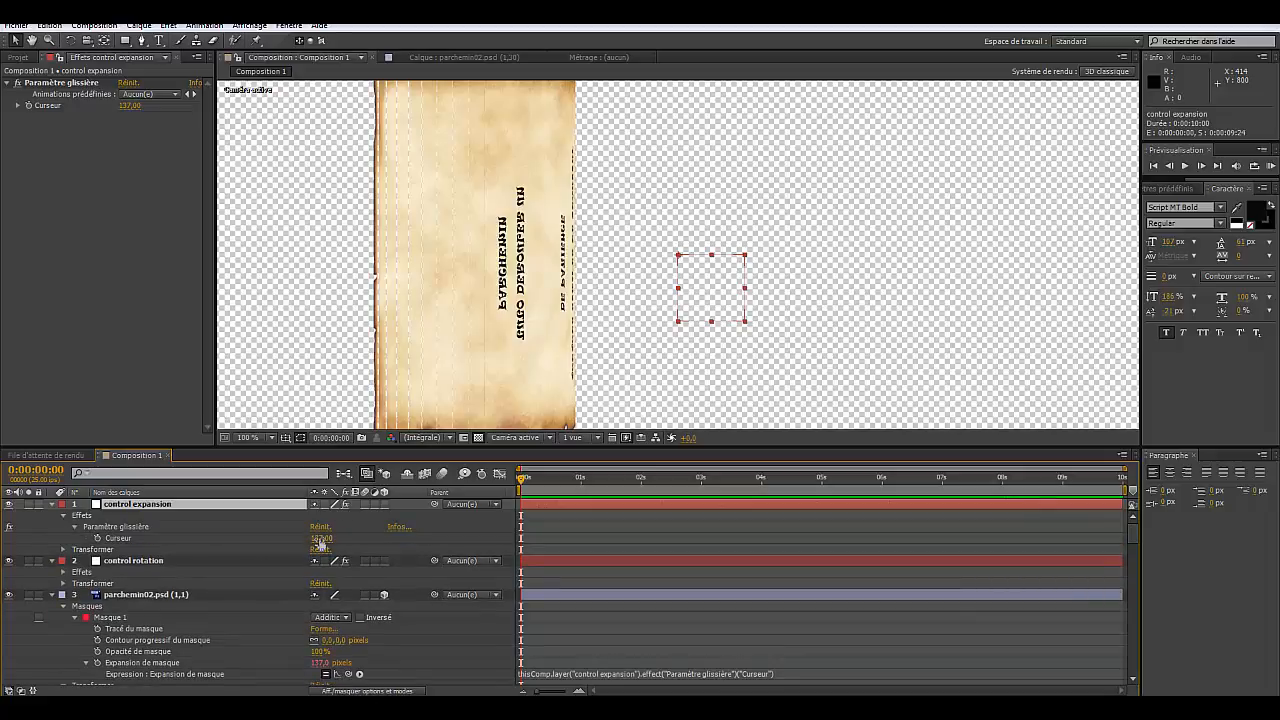
pyautogui.moveTo(320, 541); pyautogui.dragTo(409, 543)
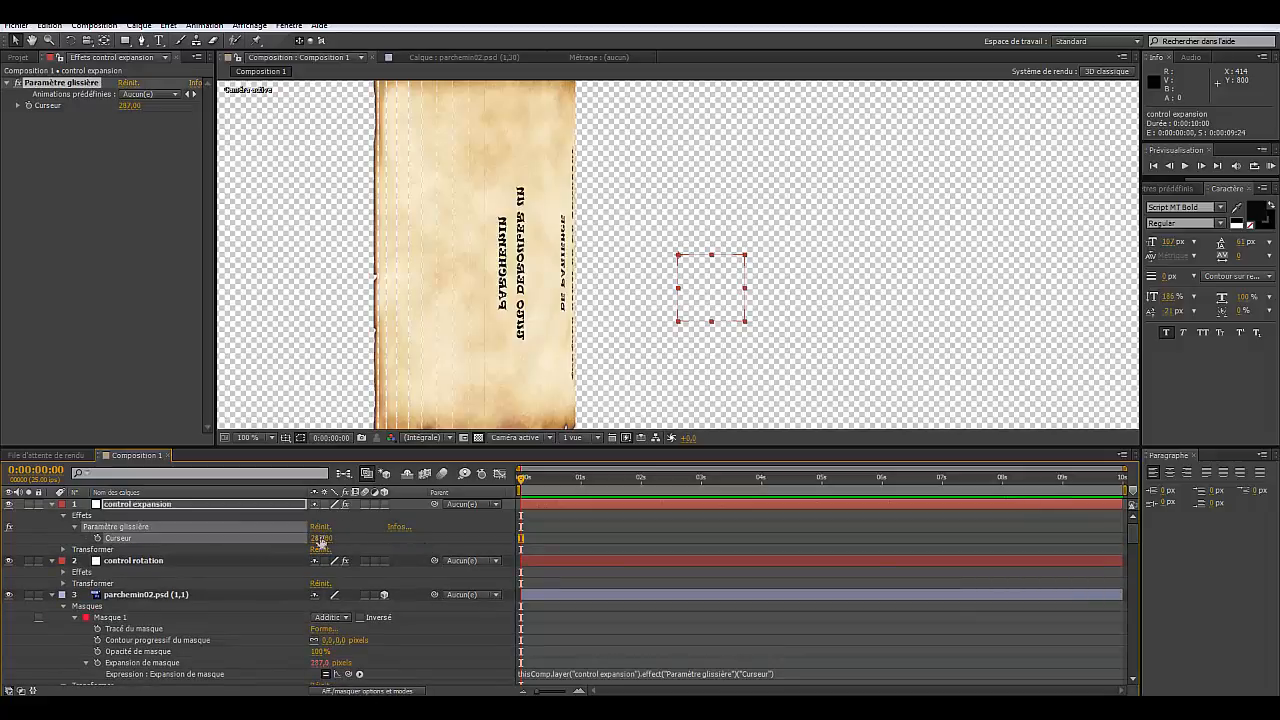
pyautogui.moveTo(320, 541); pyautogui.dragTo(286, 542)
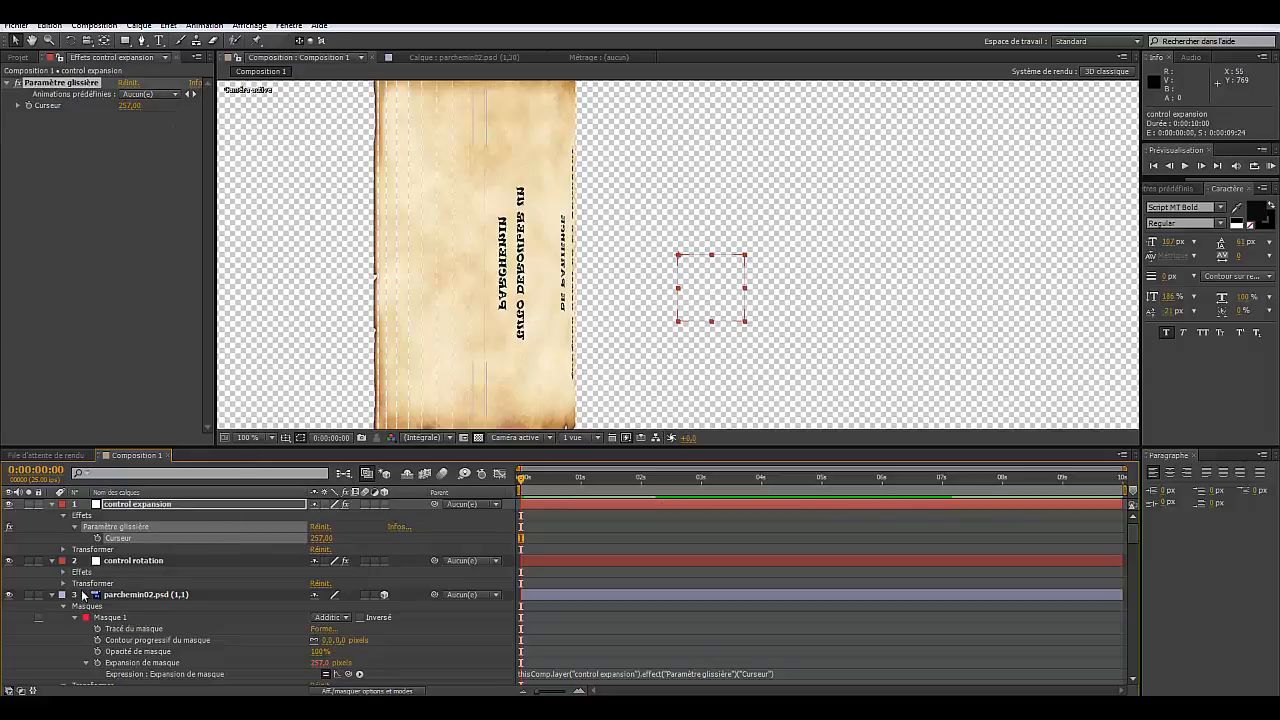
# Step: Undo the latest test changes to the control expansion and control rotation sliders
pyautogui.click(48, 25)
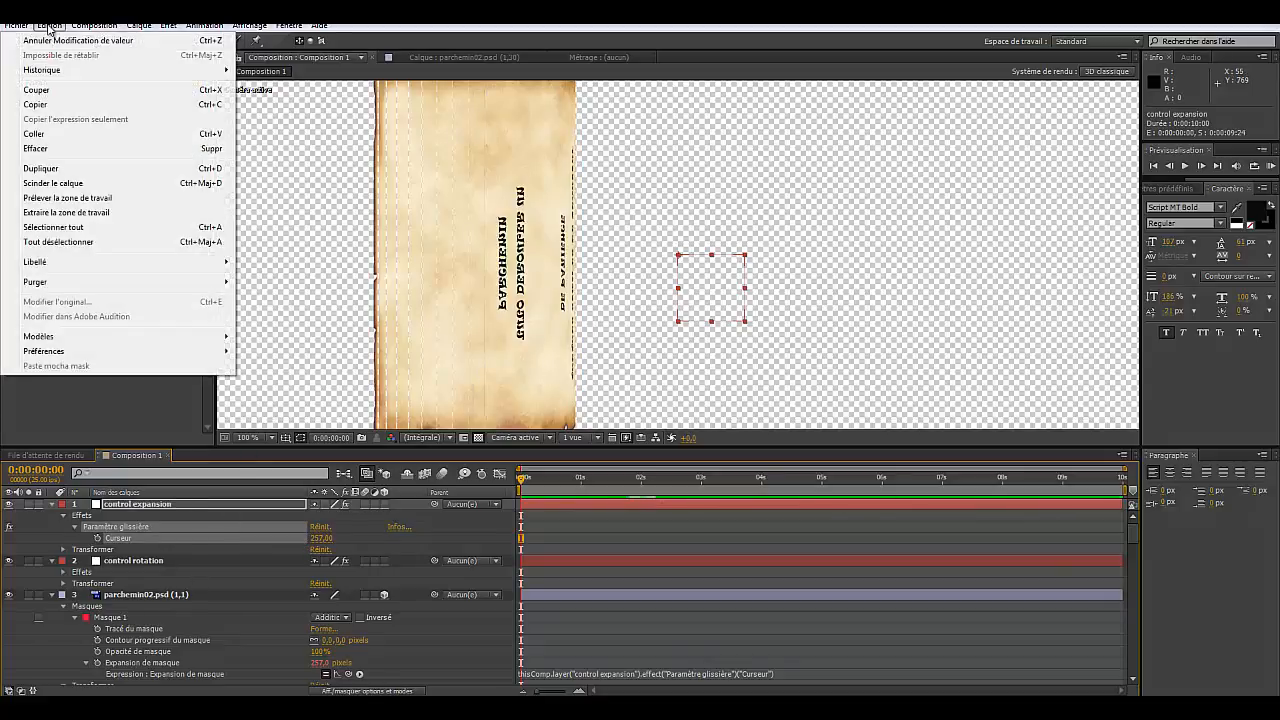
pyautogui.click(50, 36)
pyautogui.click(48, 25)
pyautogui.click(58, 41)
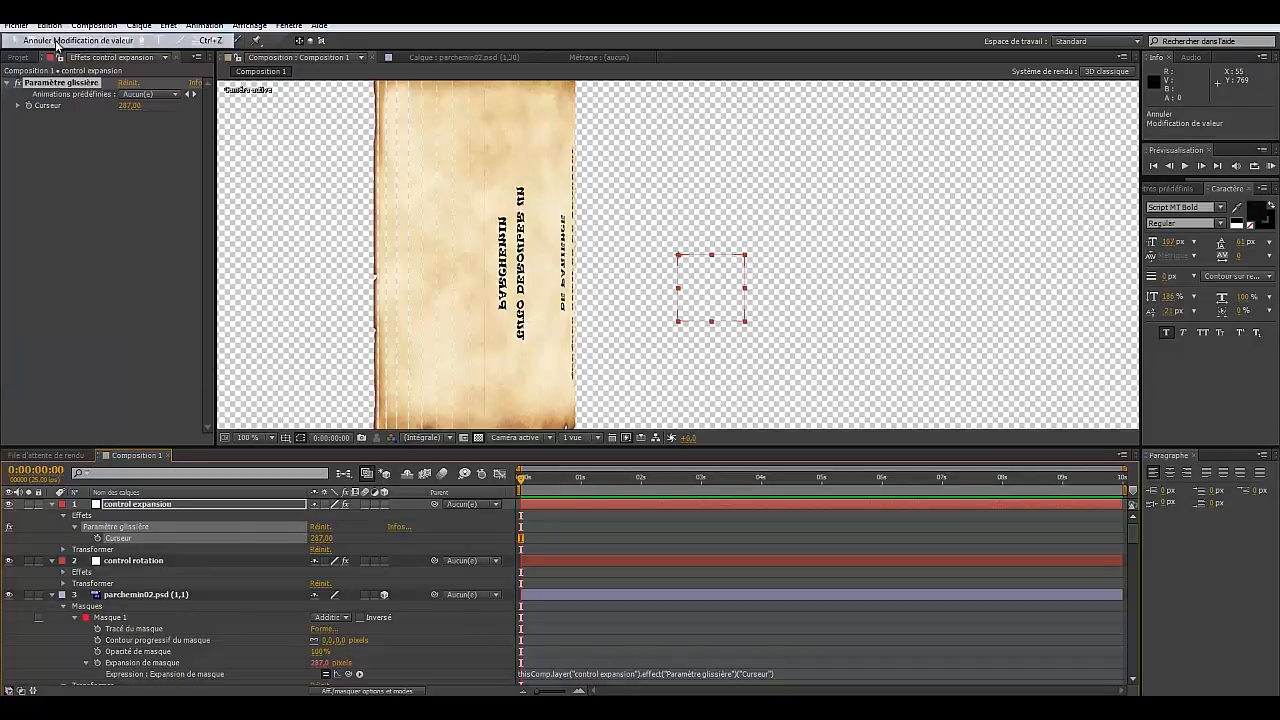
pyautogui.click(48, 25)
pyautogui.click(57, 41)
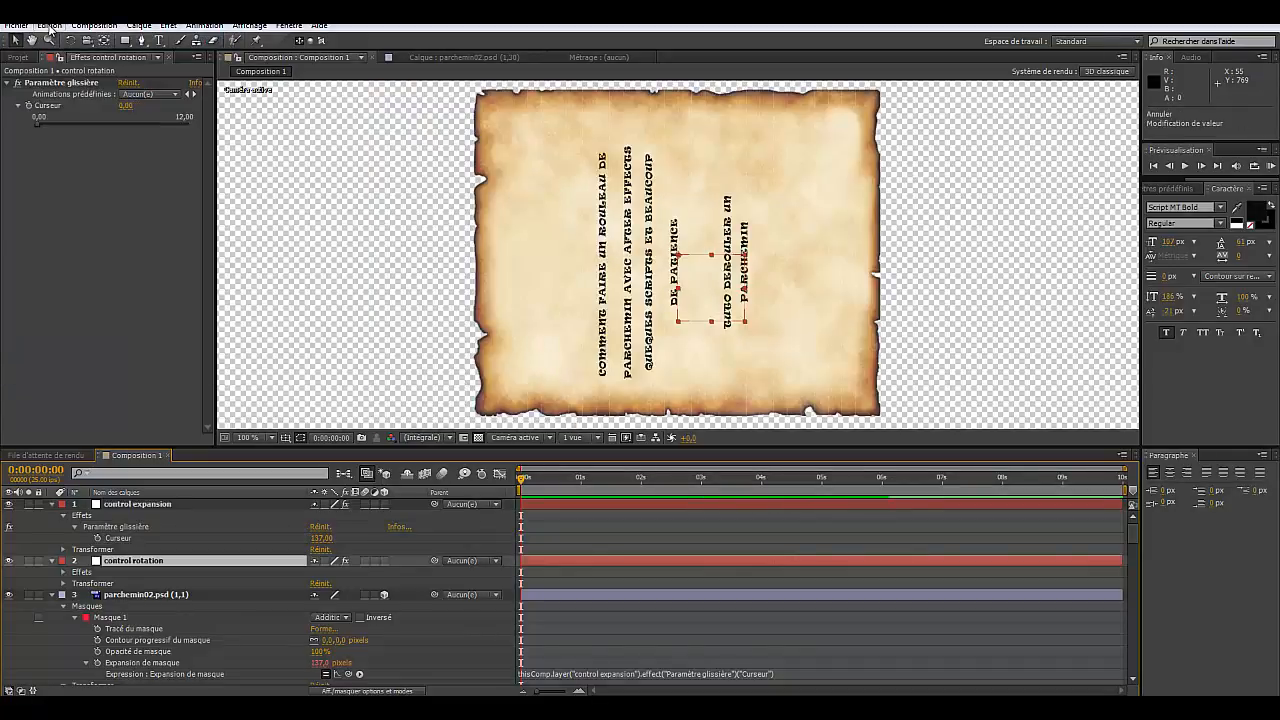
# Step: Expand Masque 1 of slice parchemin02.psd (1,2) to show all its mask properties
pyautogui.scroll(-5, 540, 590)
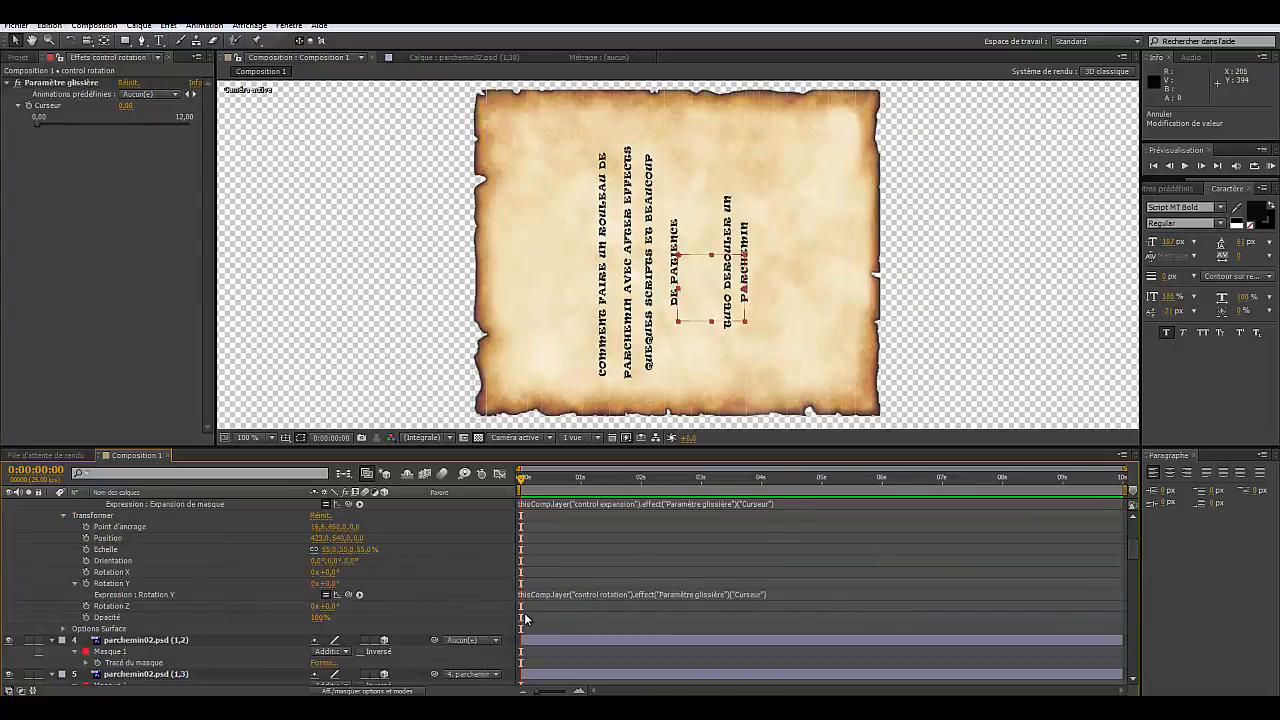
pyautogui.scroll(-2, 525, 618)
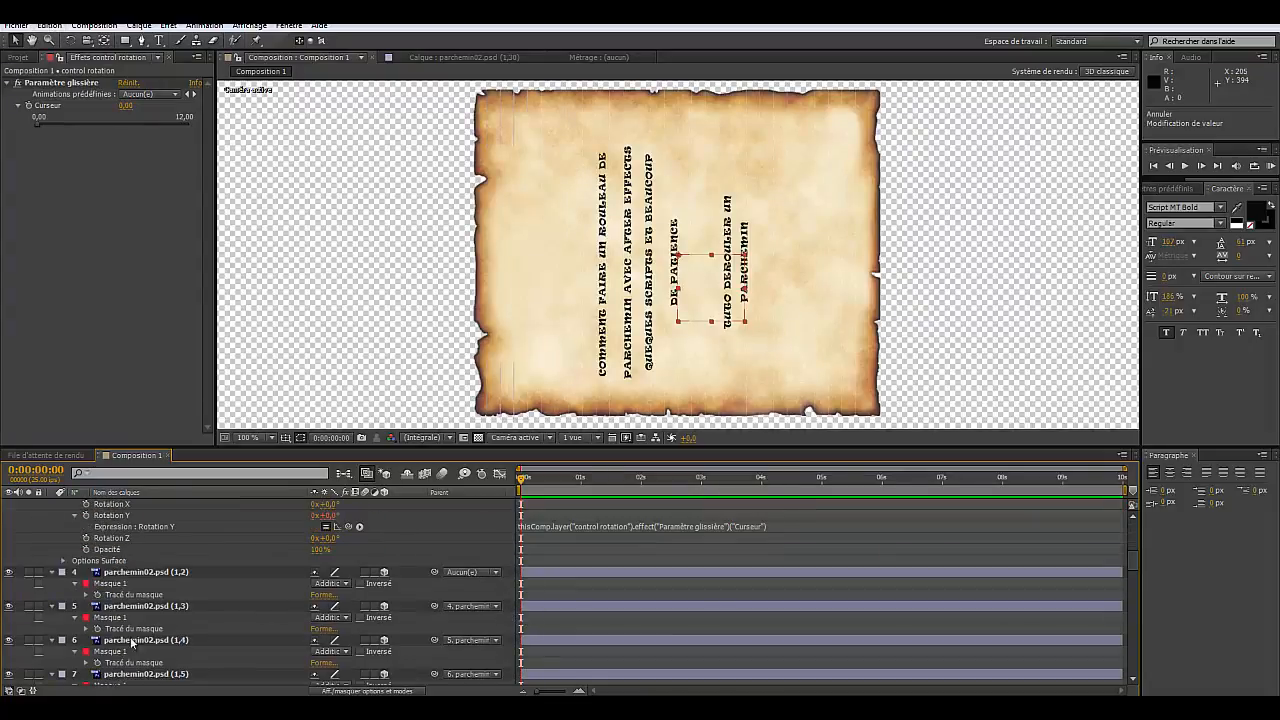
pyautogui.click(75, 584)
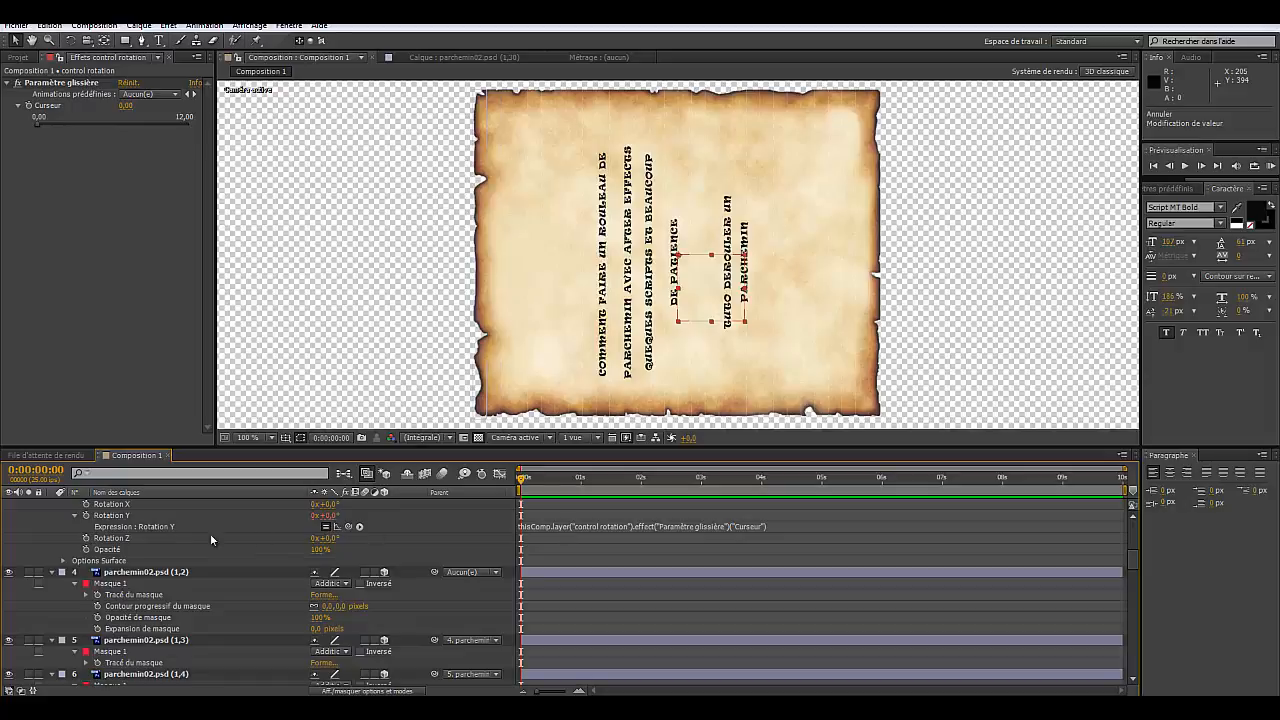
# Step: Copy only the expression from the mask expansion of slice parchemin02.psd (1,1)
pyautogui.rightClick(127, 530)
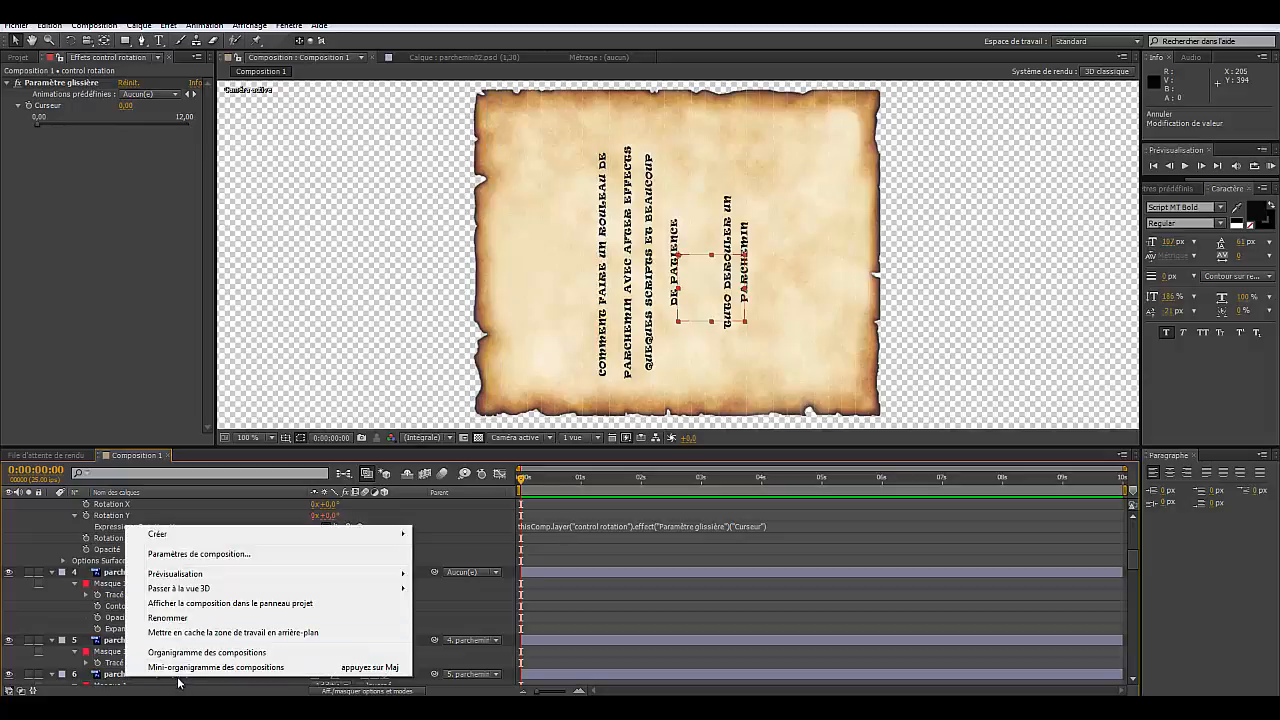
pyautogui.click(100, 531)
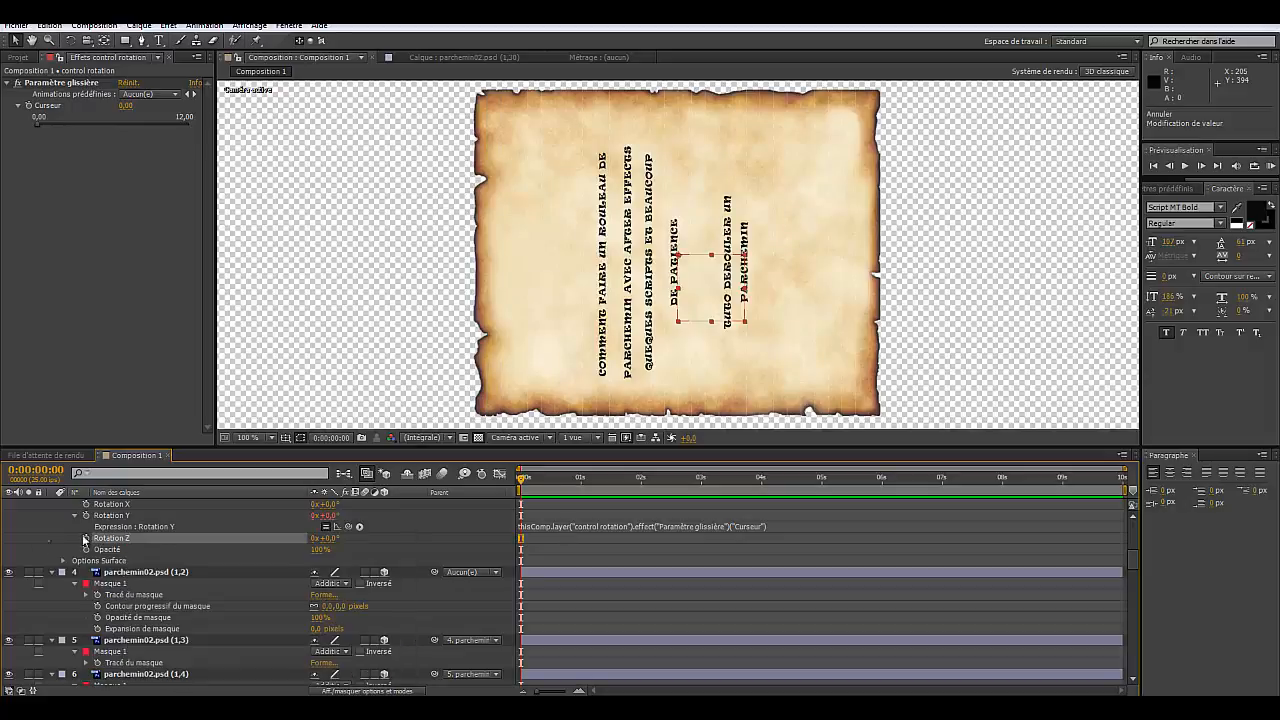
pyautogui.click(106, 539)
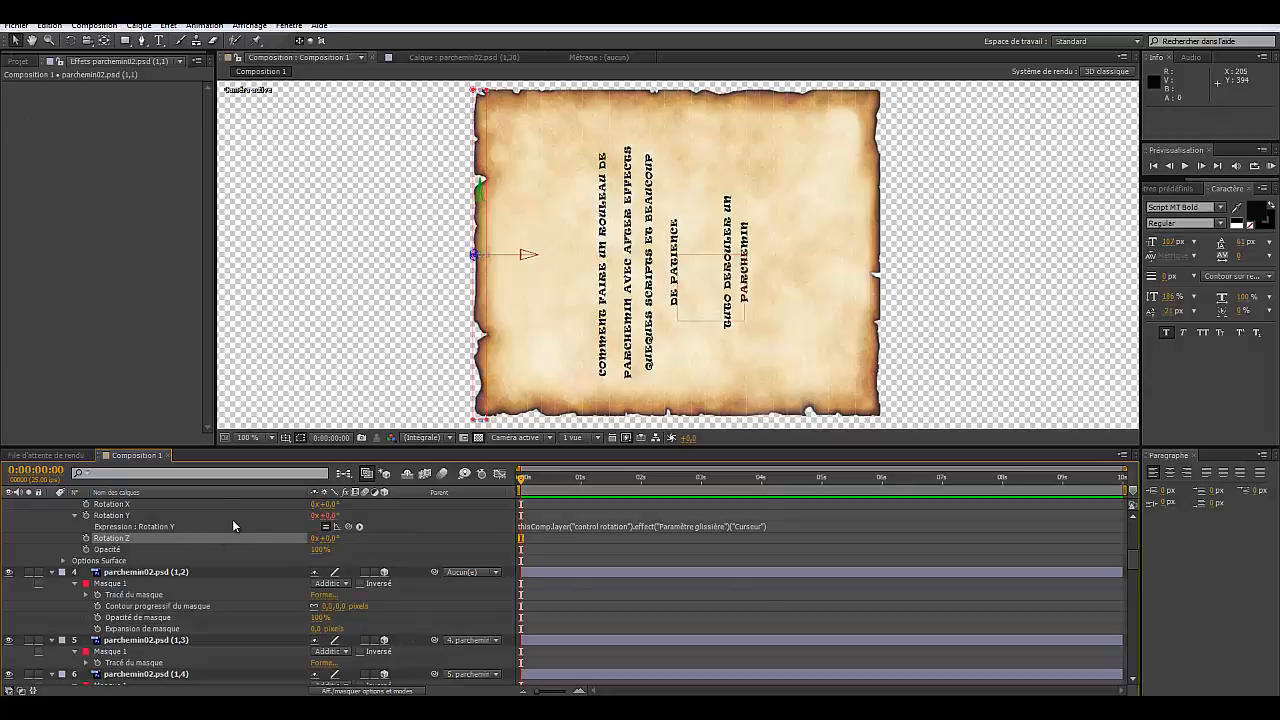
pyautogui.scroll(3, 232, 524)
pyautogui.rightClick(156, 543)
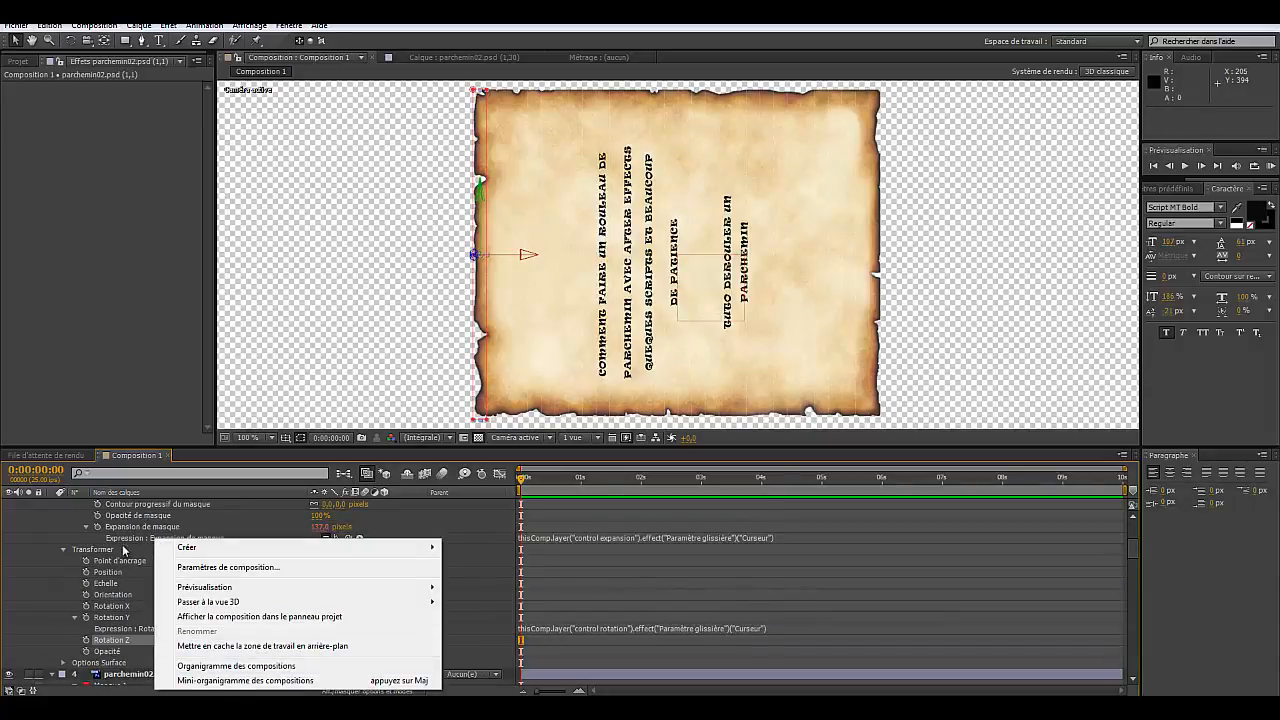
pyautogui.rightClick(120, 529)
pyautogui.click(165, 632)
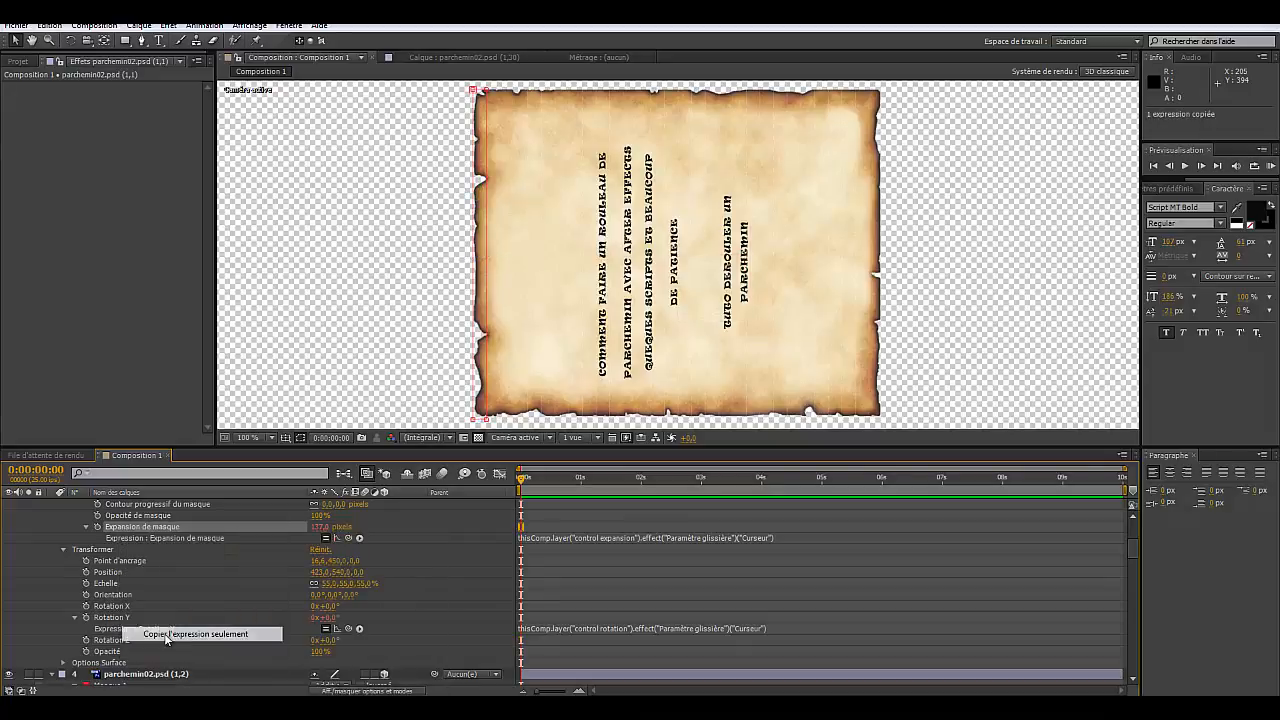
# Step: Paste the copied expression onto the Expansion de masque property of slice parchemin02.psd (1,2)
pyautogui.scroll(-3, 444, 574)
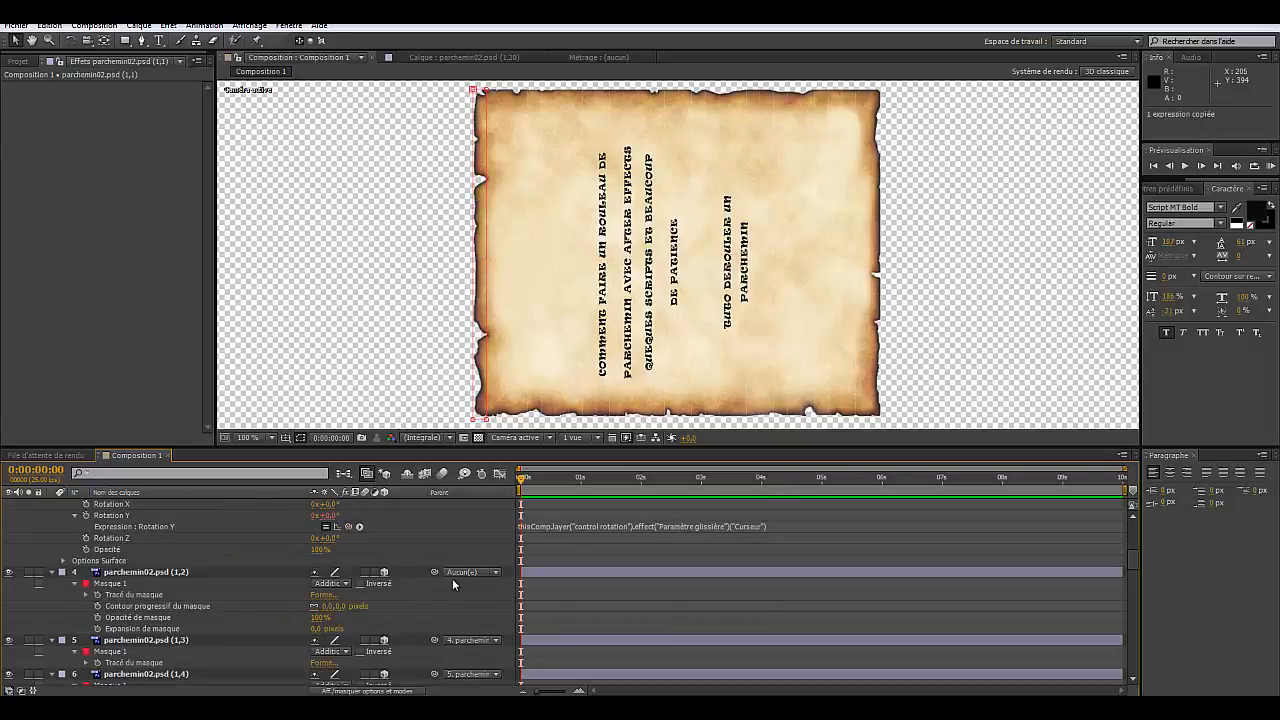
pyautogui.rightClick(128, 632)
pyautogui.press('Escape')
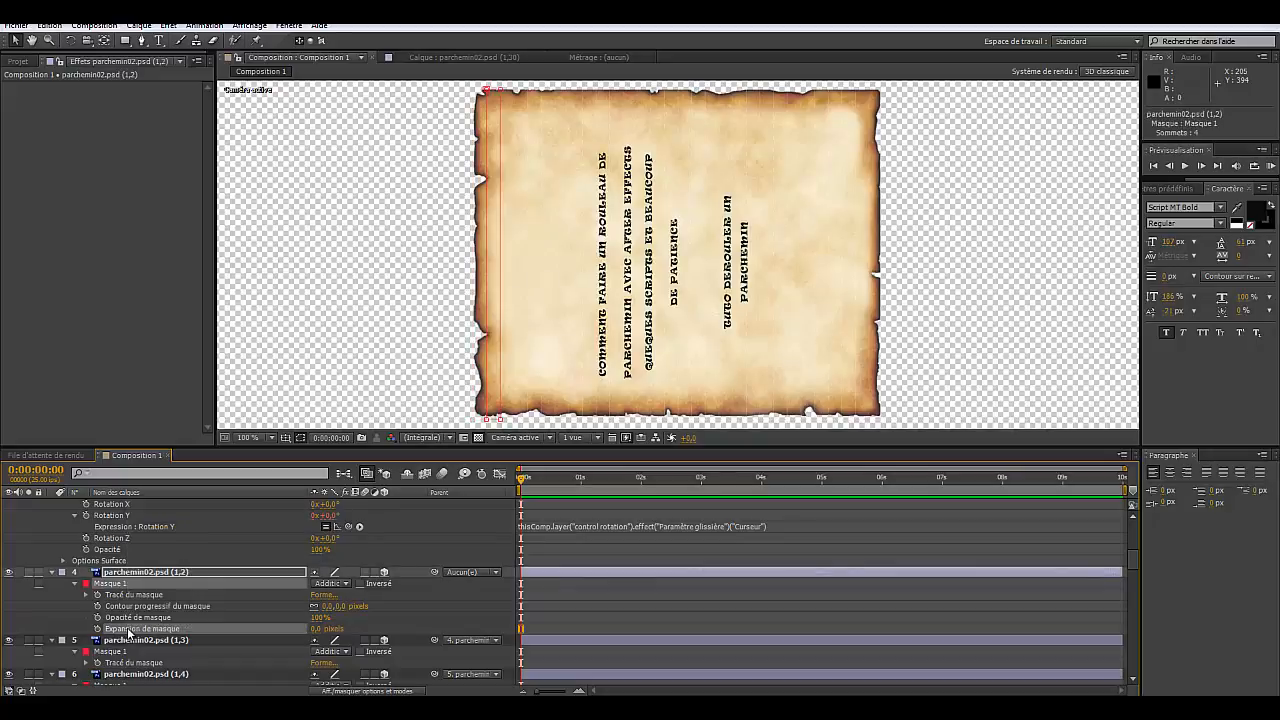
pyautogui.hotkey('ctrl', 'v')
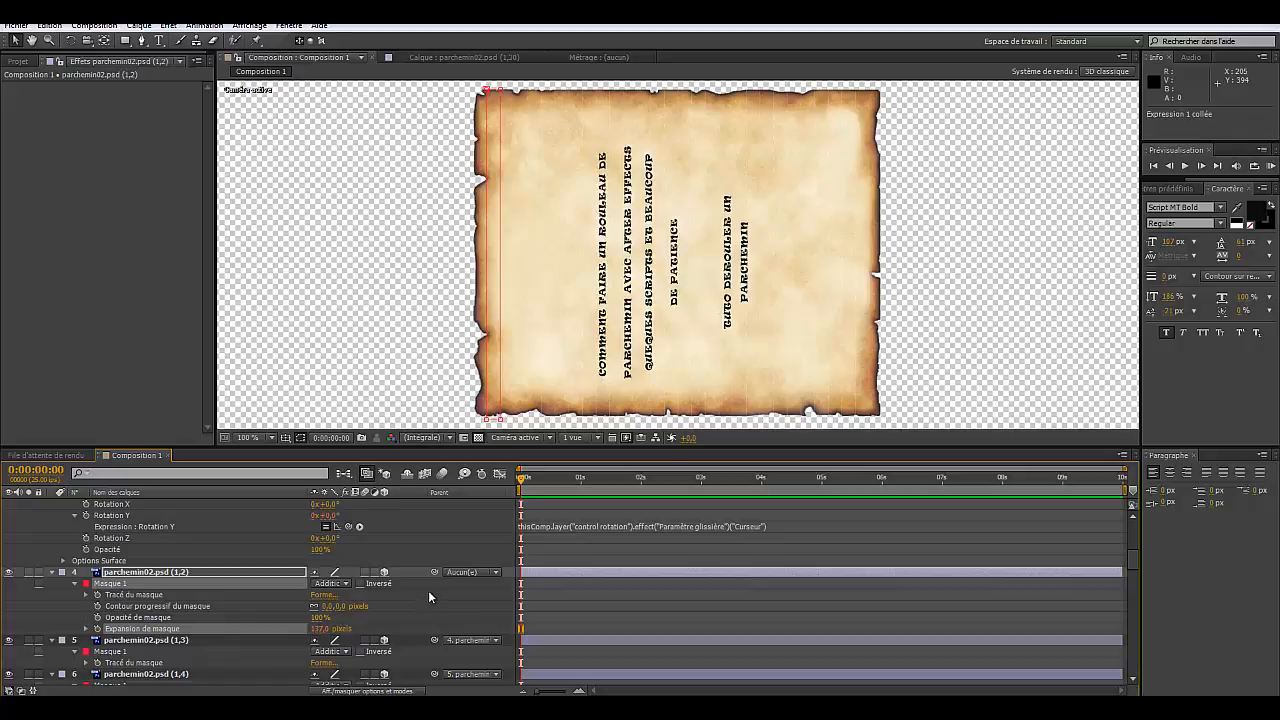
# Step: Paste the mask expansion expression onto Masque 1 of slices parchemin02.psd (1,3), (1,4), (1,5) and (1,6)
pyautogui.scroll(-3, 428, 590)
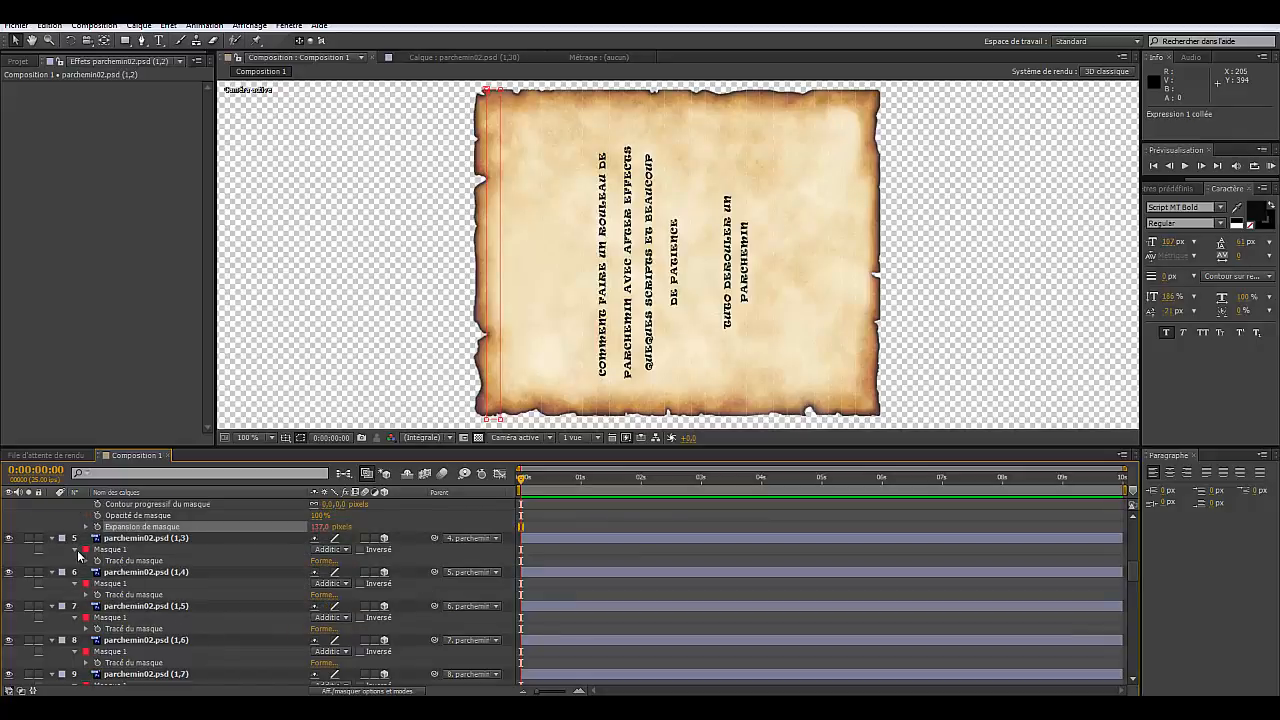
pyautogui.click(104, 550)
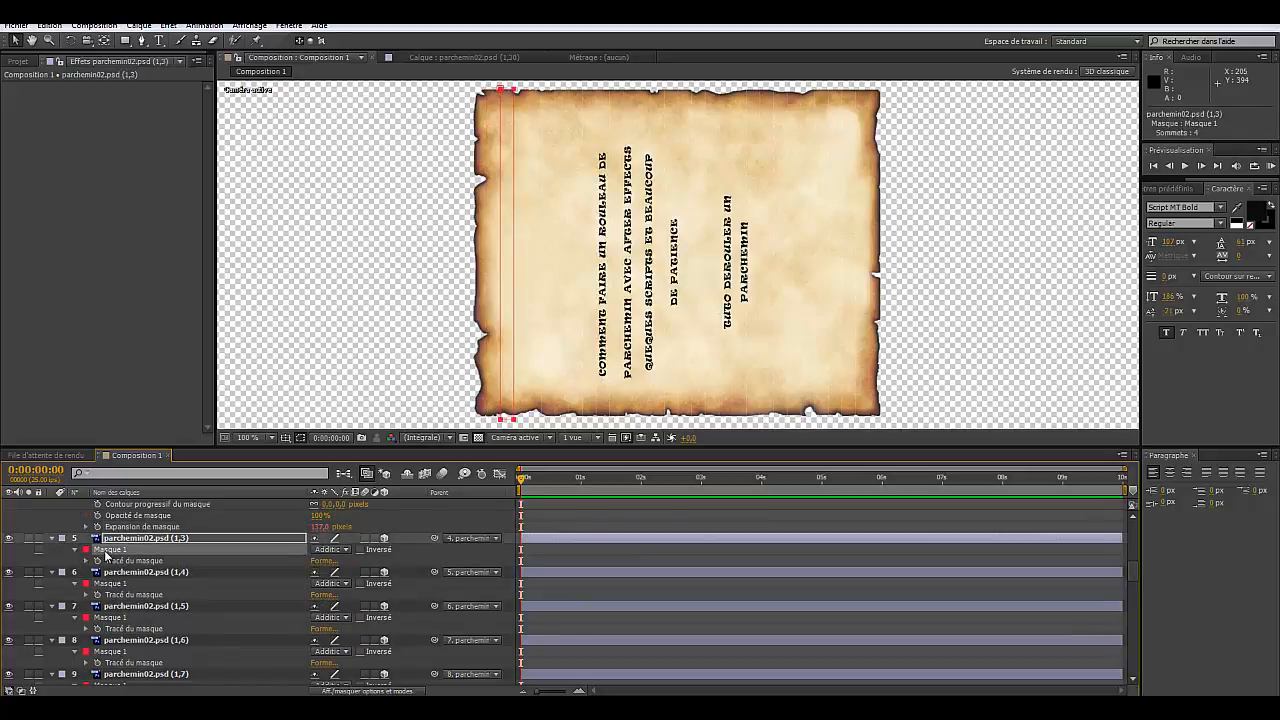
pyautogui.hotkey('ctrl', 'v')
pyautogui.click(113, 584)
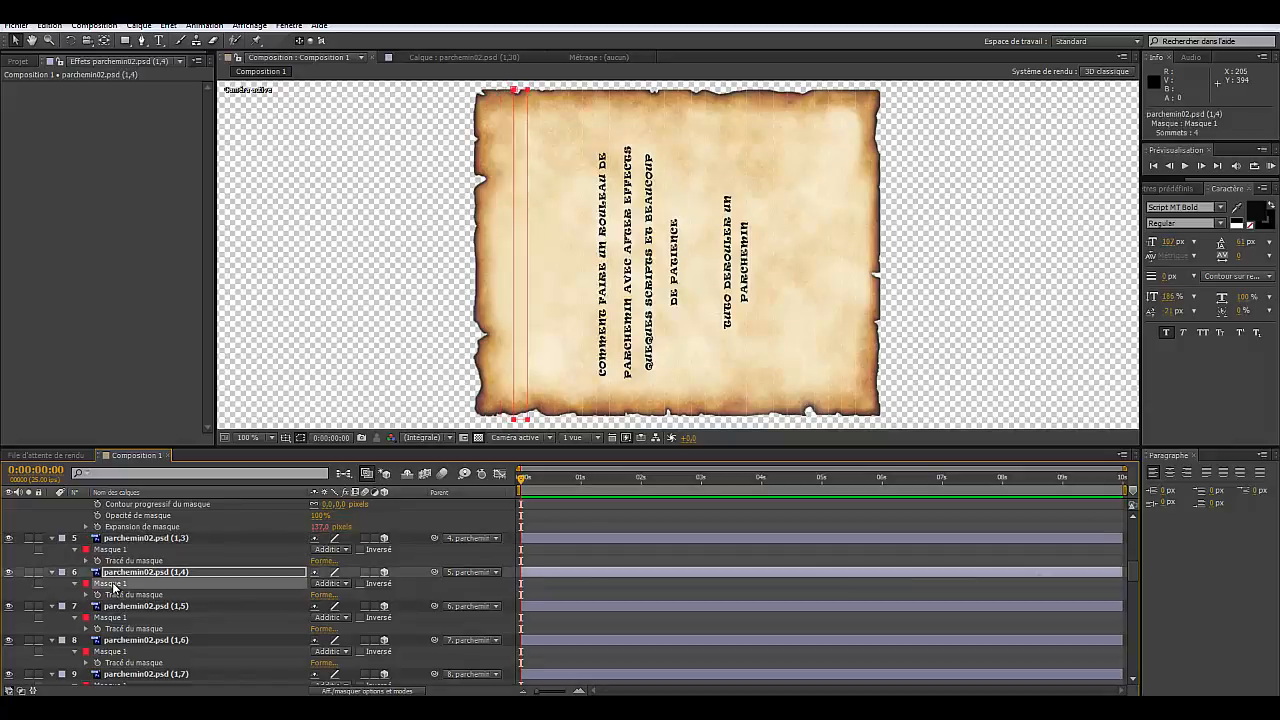
pyautogui.hotkey('ctrl', 'v')
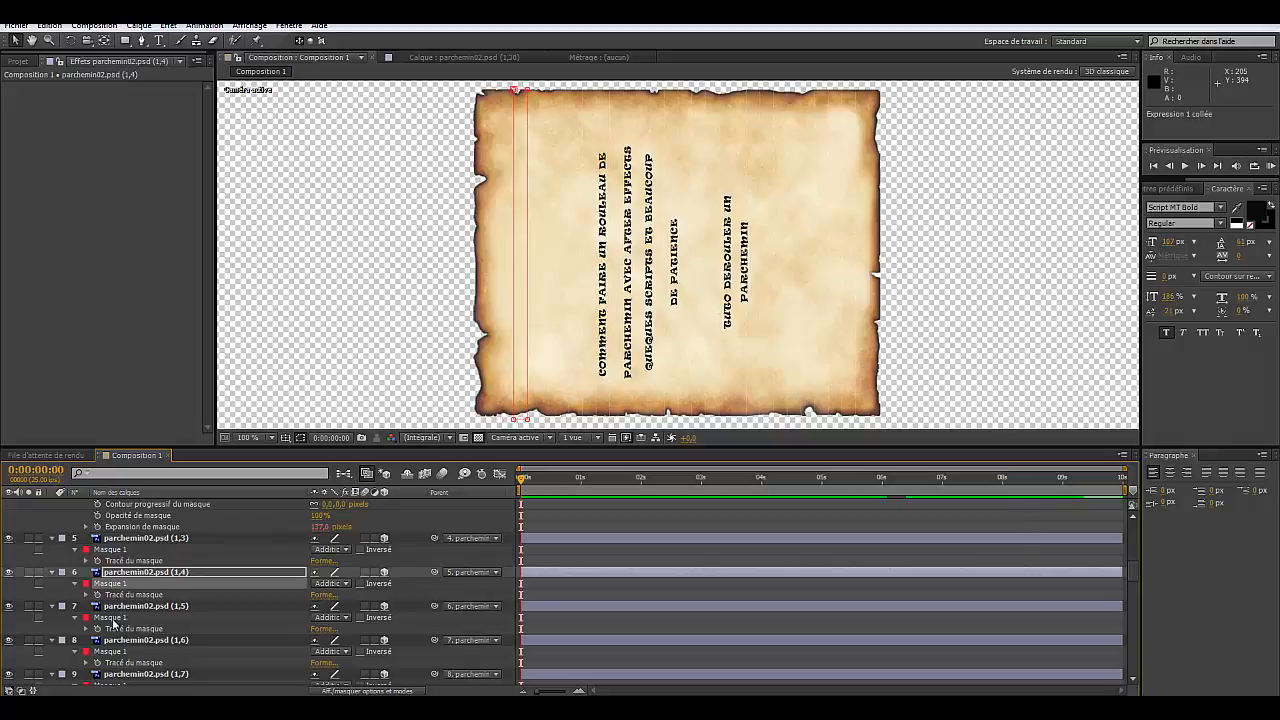
pyautogui.click(112, 618)
pyautogui.hotkey('ctrl', 'v')
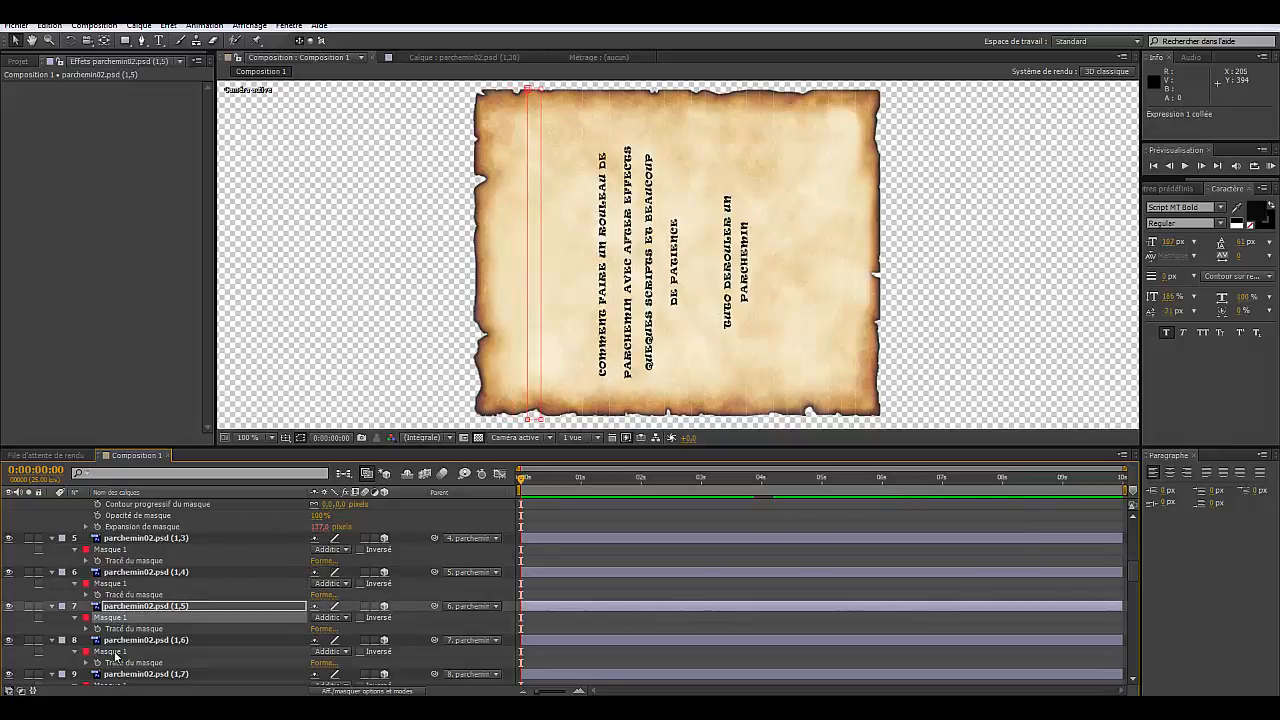
pyautogui.click(113, 652)
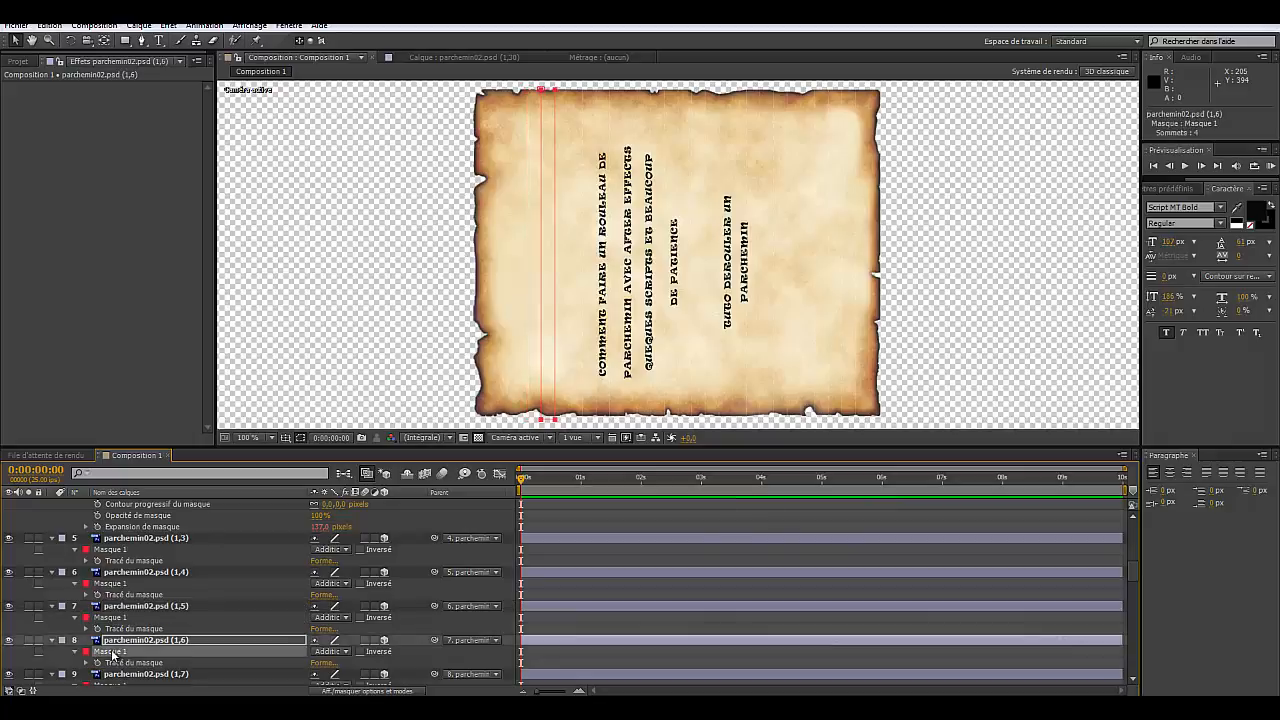
pyautogui.hotkey('ctrl', 'v')
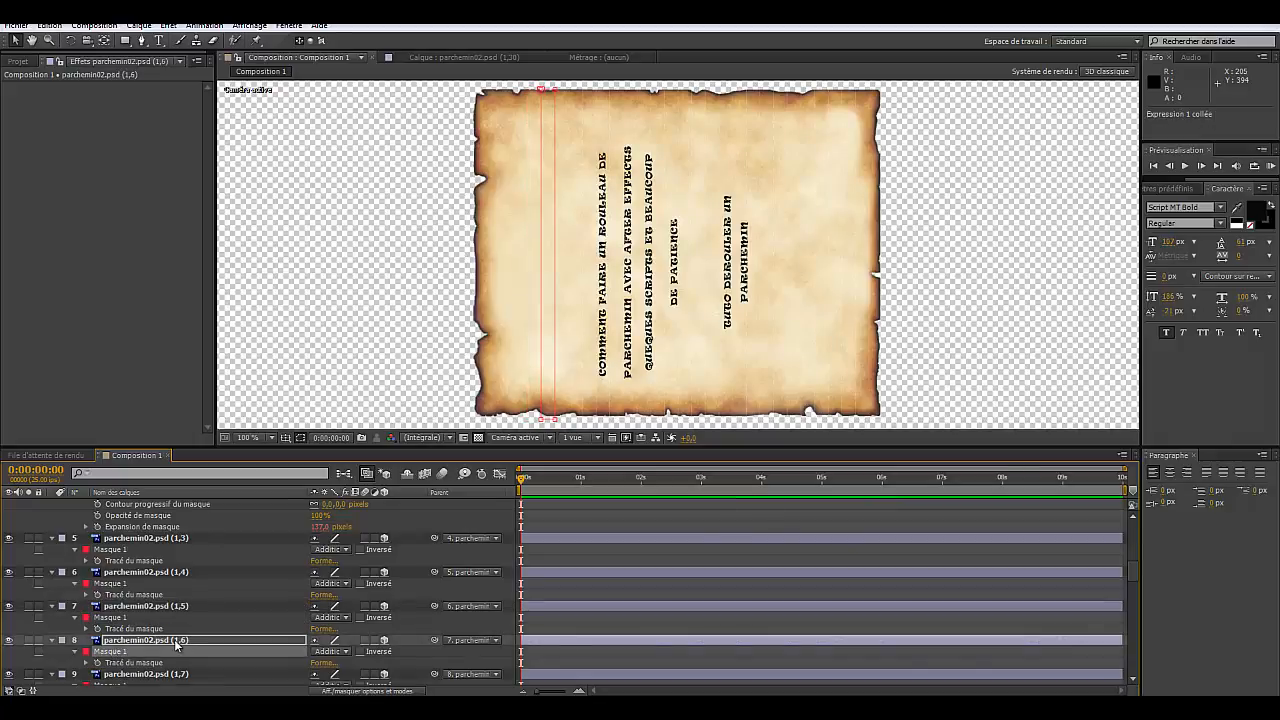
# Step: Paste the mask expansion expression onto Masque 1 of slices parchemin02.psd (1,7) and (1,8)
pyautogui.scroll(-2, 168, 644)
pyautogui.click(108, 618)
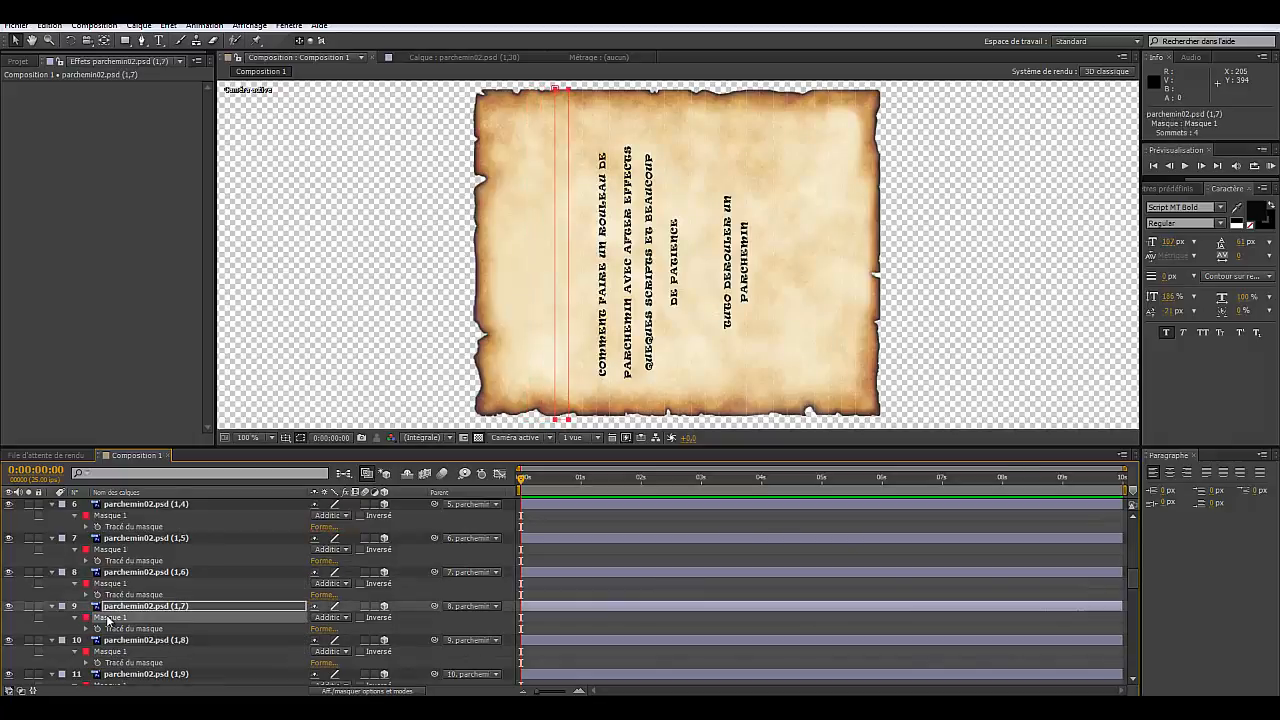
pyautogui.hotkey('ctrl', 'v')
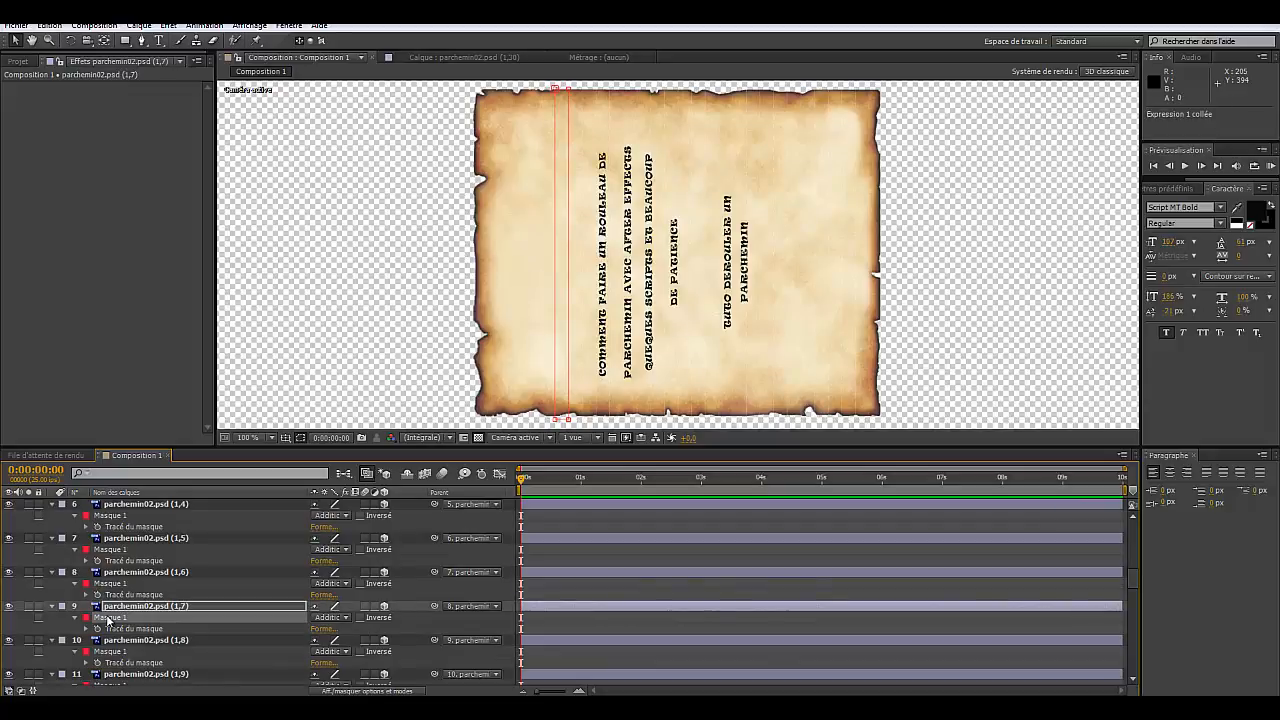
pyautogui.click(105, 652)
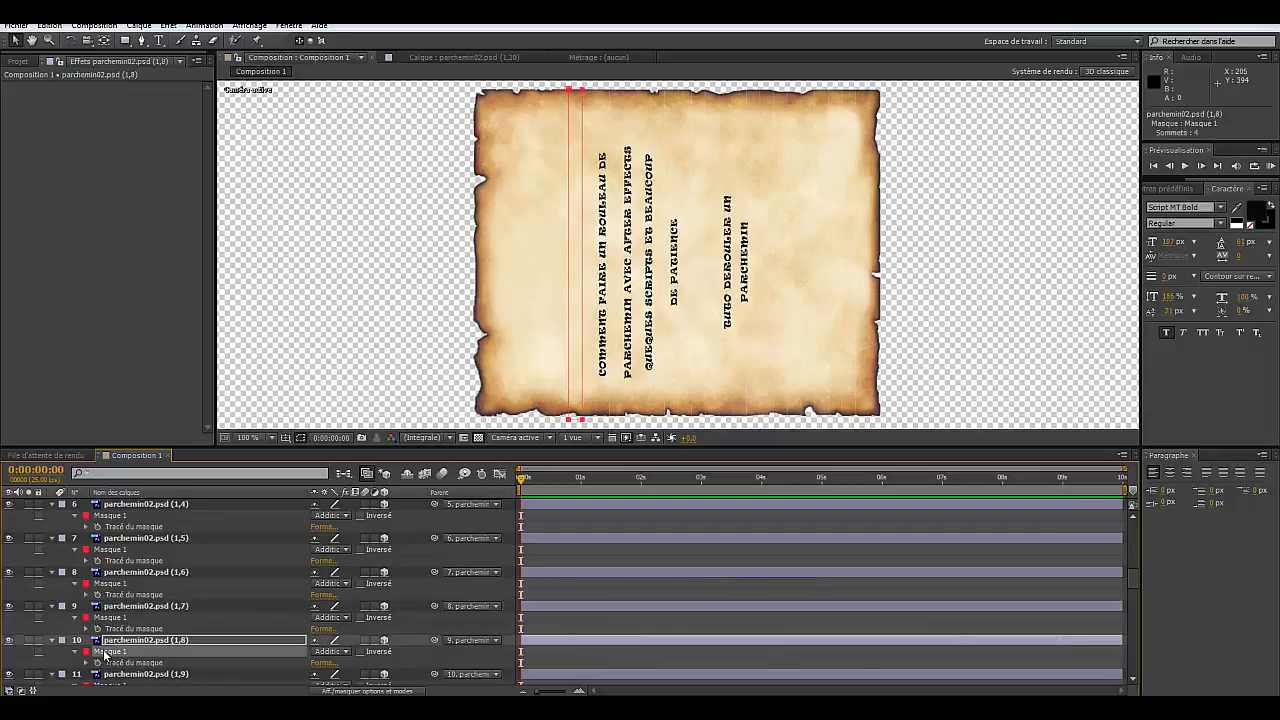
pyautogui.hotkey('ctrl', 'v')
# Step: Paste the mask expansion expression onto Masque 1 of slices parchemin02.psd (1,9), (1,10), (1,11) and (1,12)
pyautogui.scroll(-2, 118, 630)
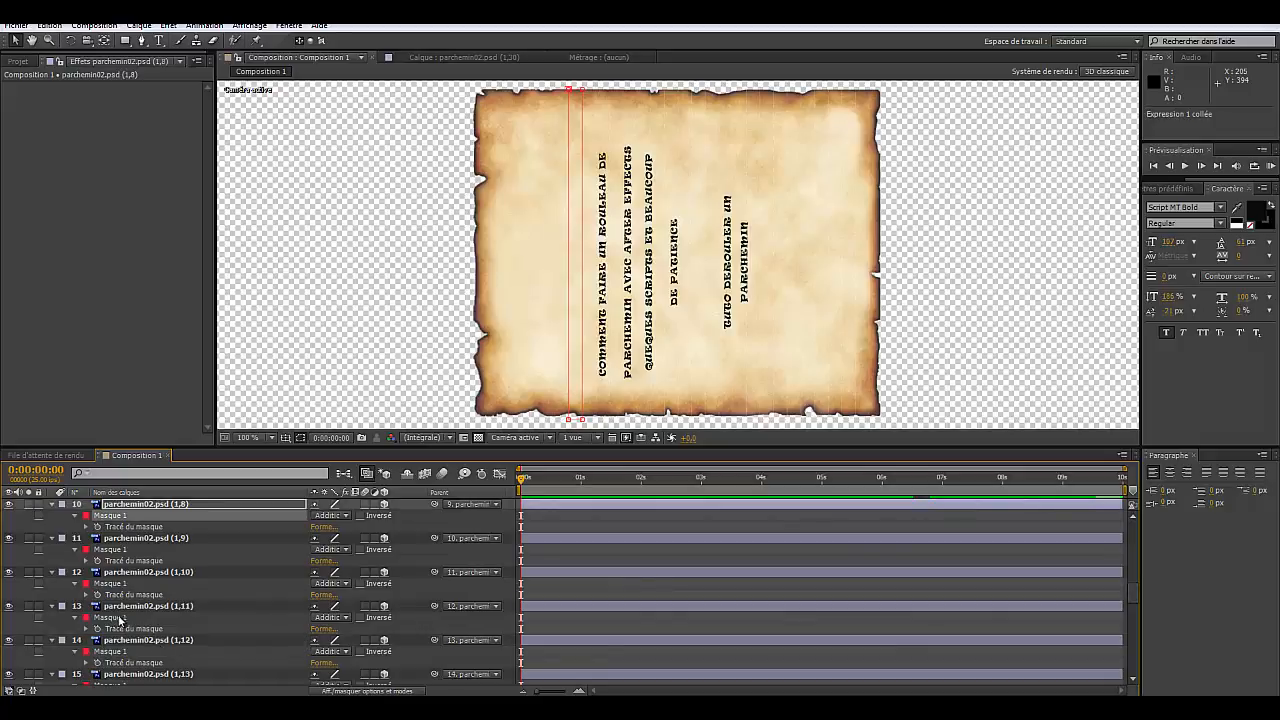
pyautogui.click(110, 550)
pyautogui.hotkey('ctrl', 'v')
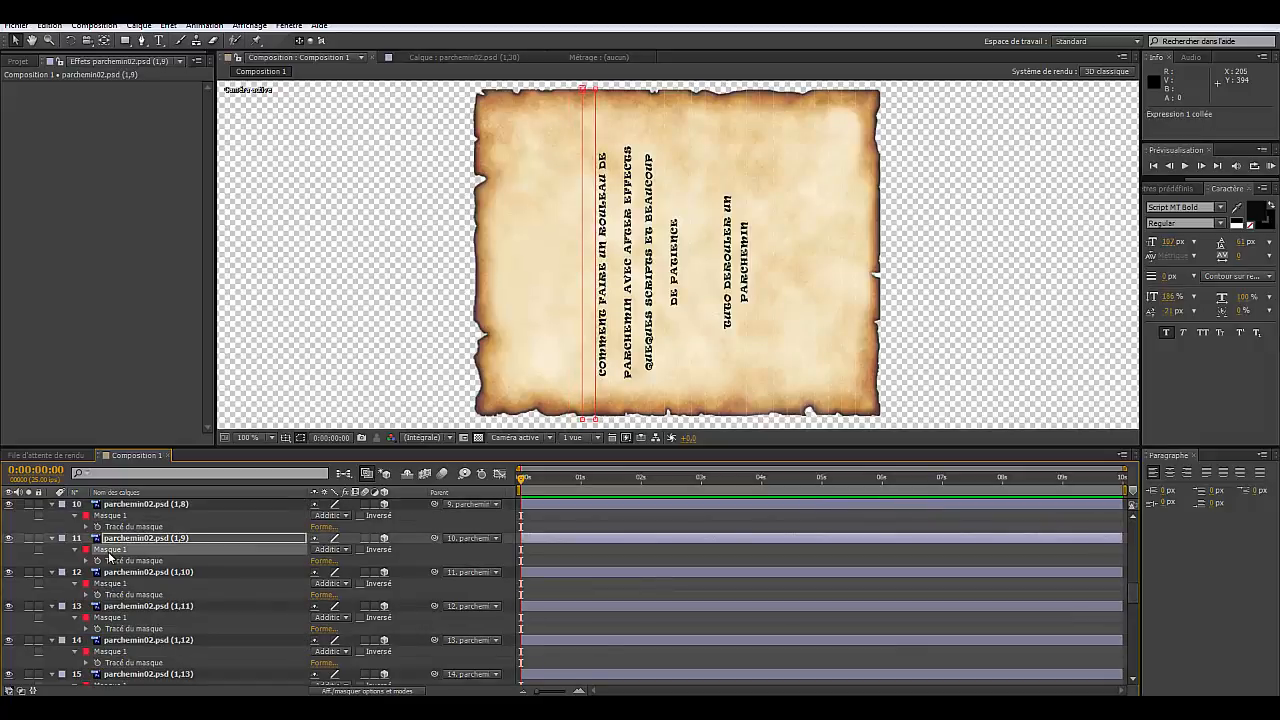
pyautogui.click(111, 584)
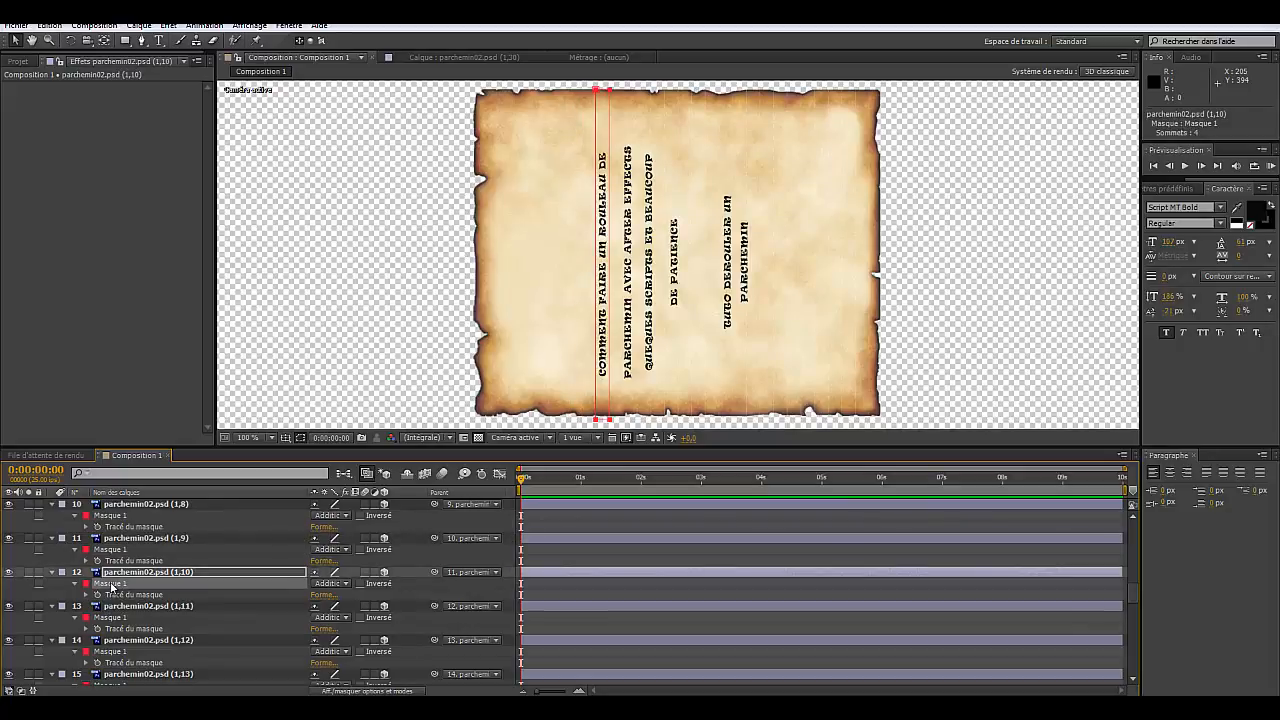
pyautogui.hotkey('ctrl', 'v')
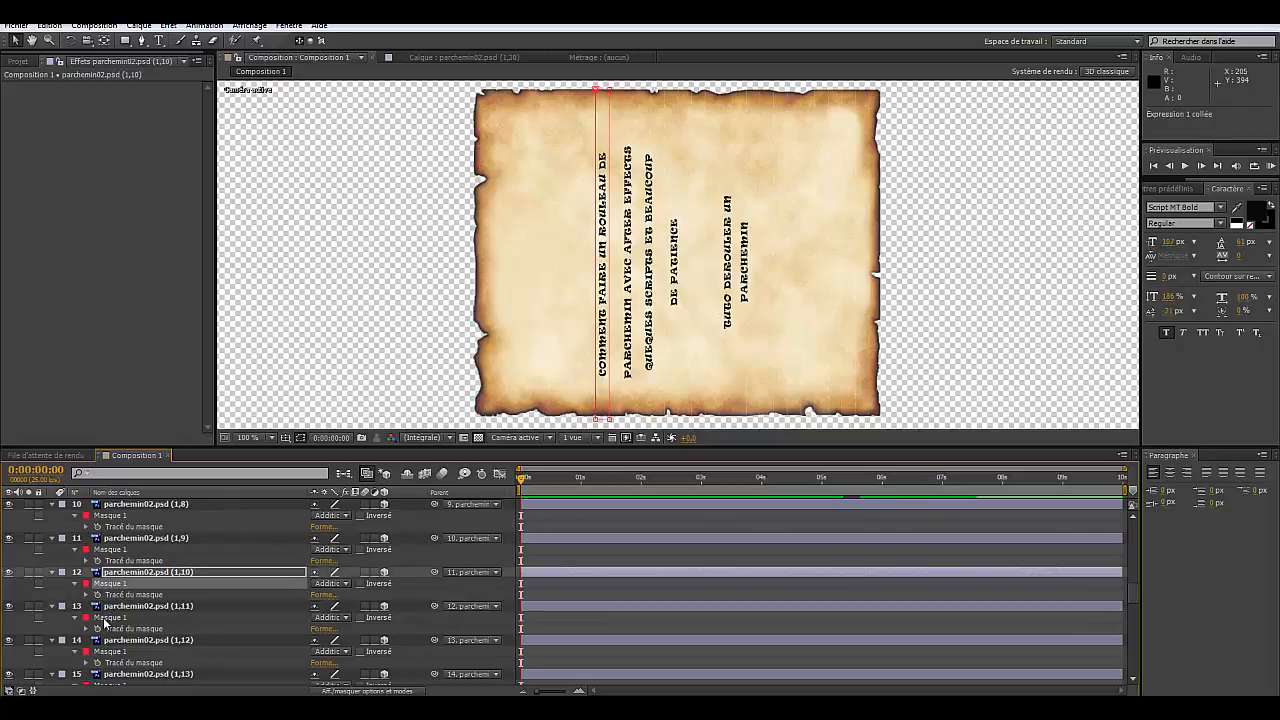
pyautogui.click(106, 618)
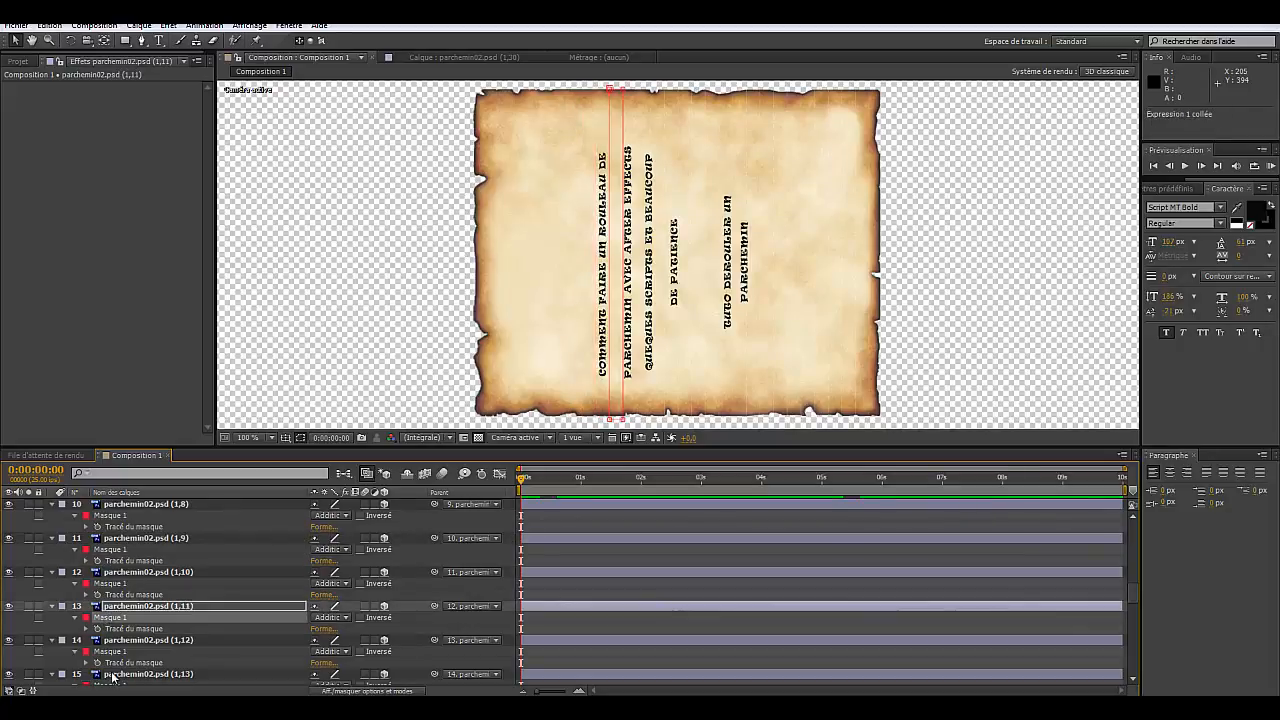
pyautogui.click(111, 652)
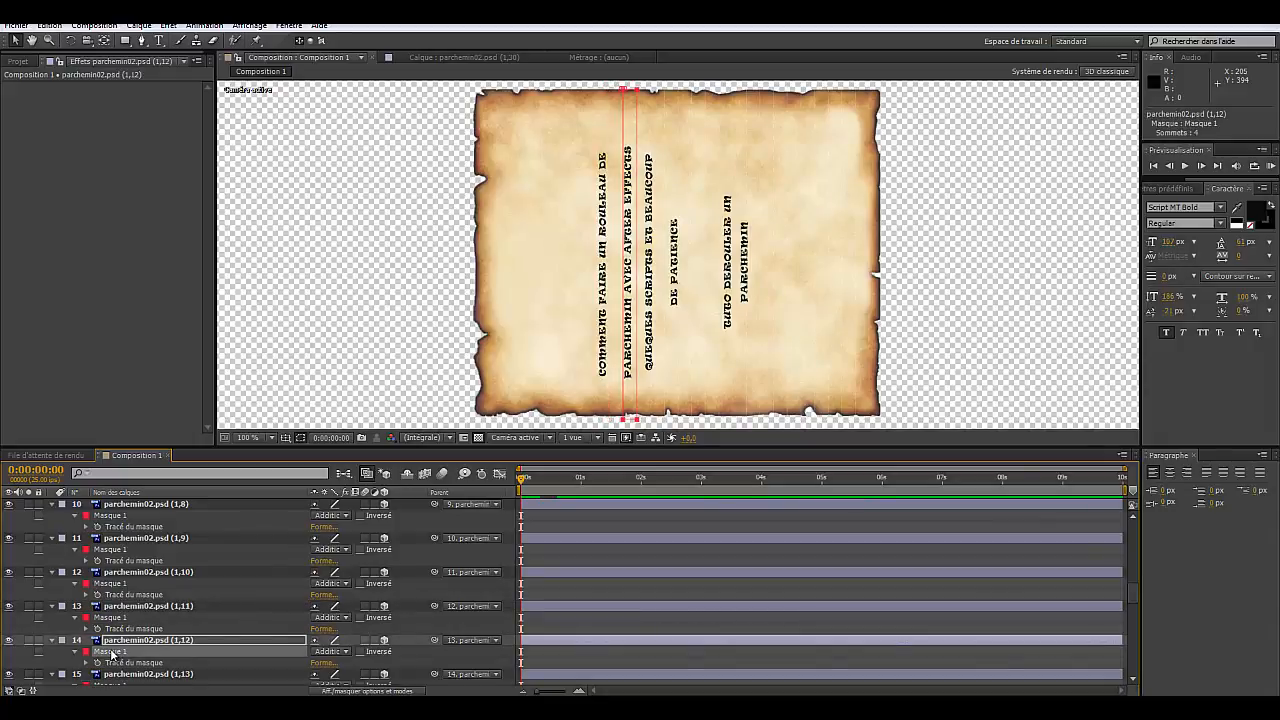
pyautogui.hotkey('ctrl', 'v')
# Step: Paste the mask expansion expression onto Masque 1 of slices parchemin02.psd (1,13), (1,14) and (1,15)
pyautogui.scroll(-2, 130, 643)
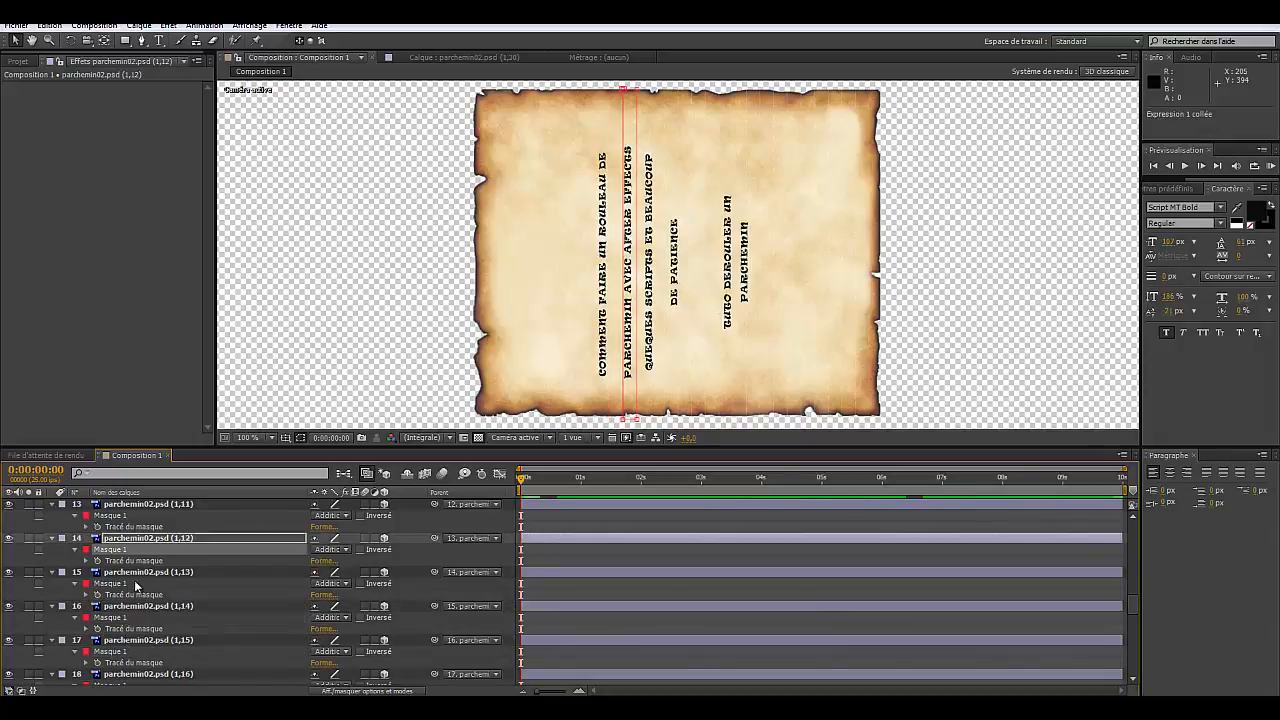
pyautogui.click(109, 585)
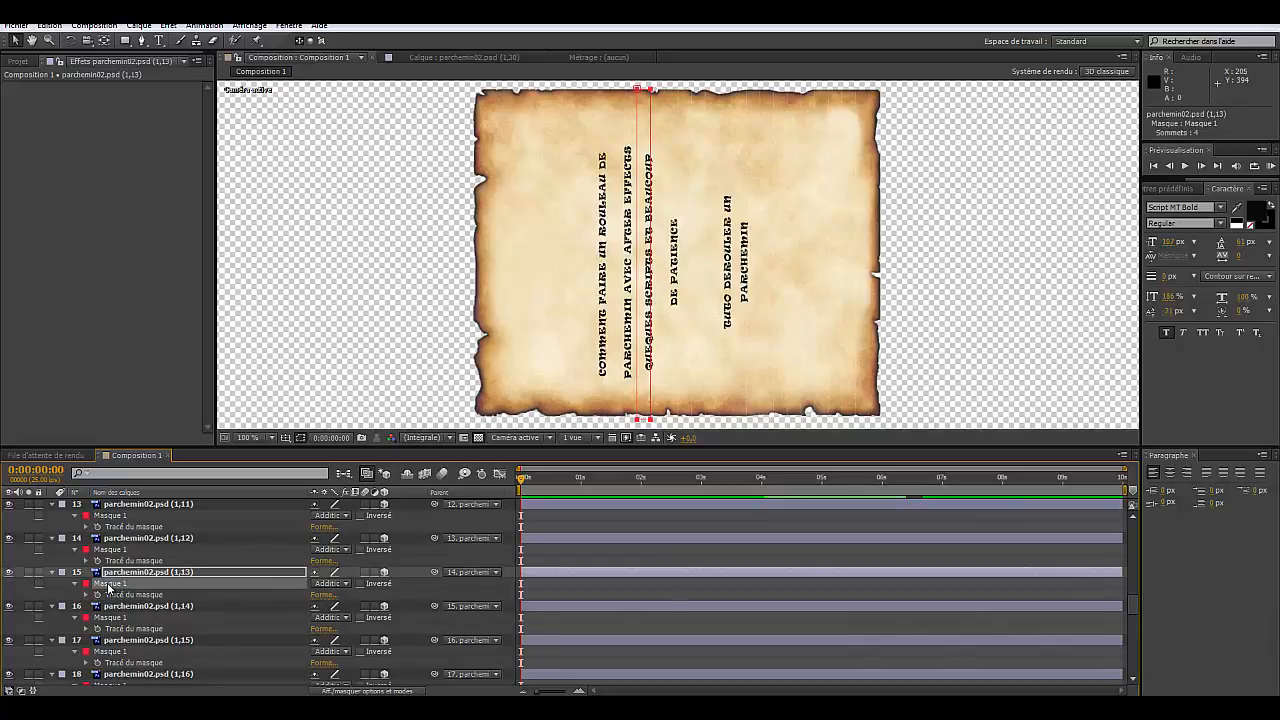
pyautogui.hotkey('ctrl', 'v')
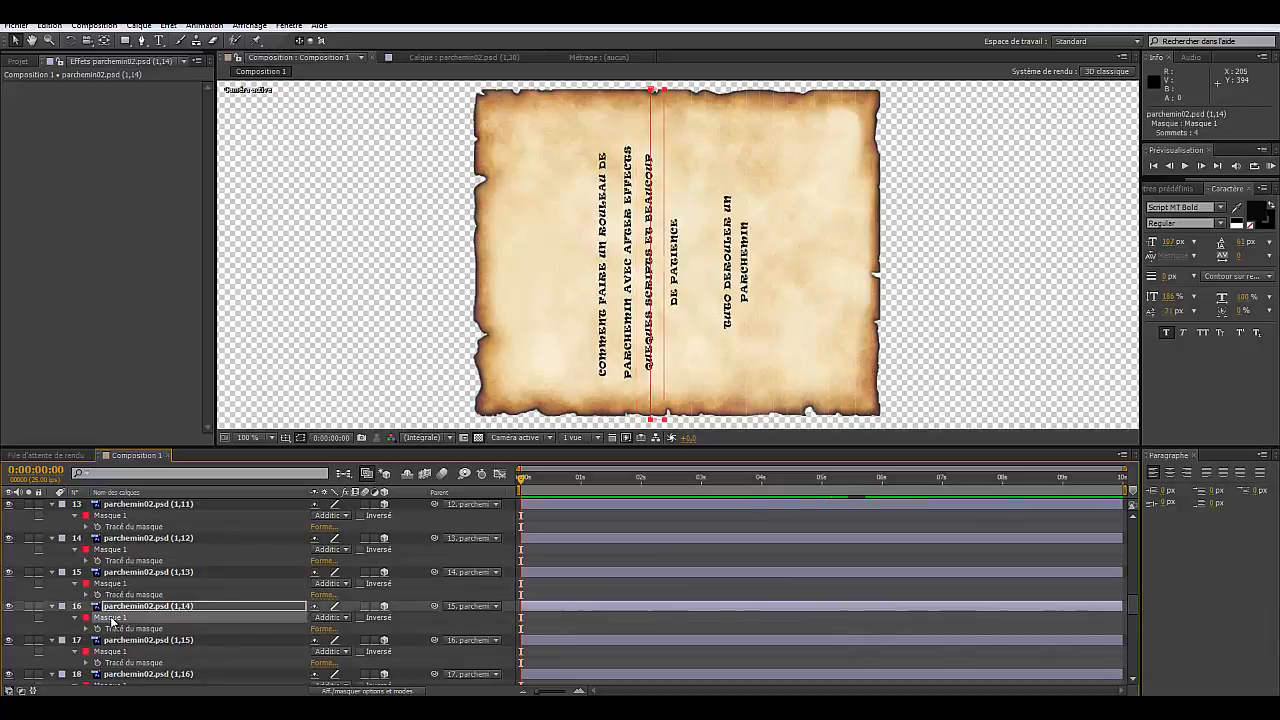
pyautogui.click(112, 619)
pyautogui.hotkey('ctrl', 'v')
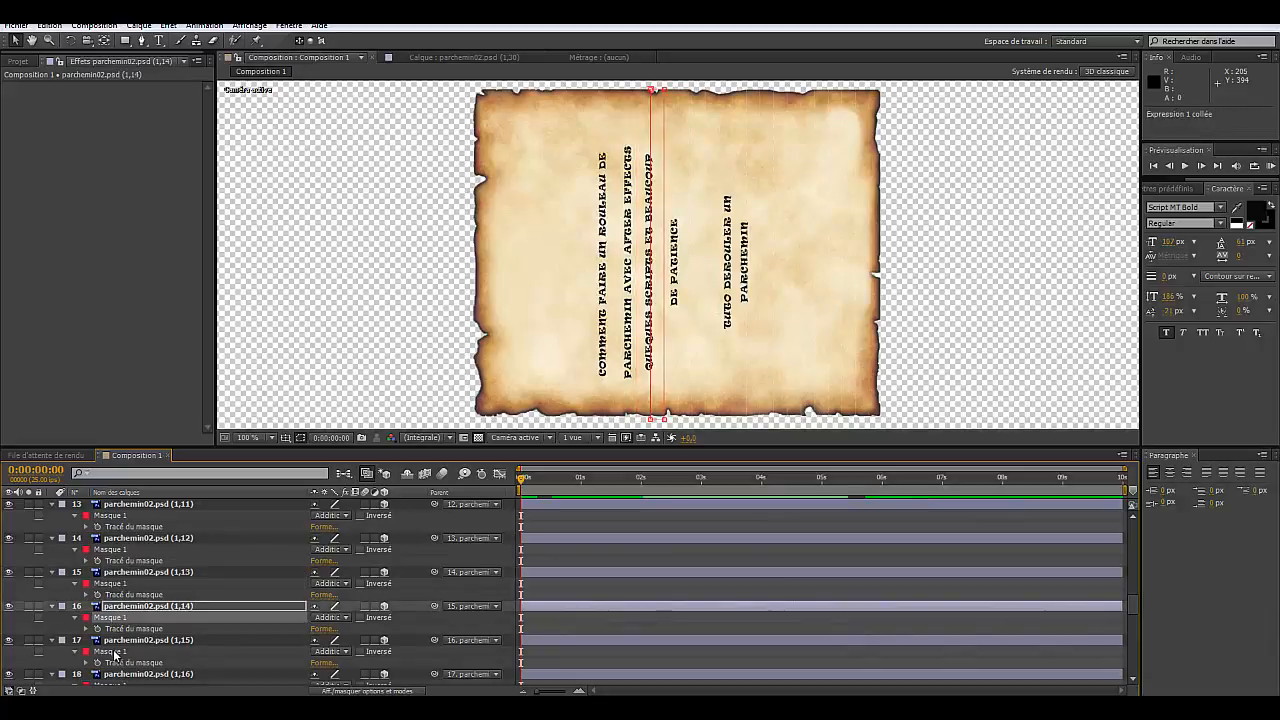
pyautogui.click(114, 653)
pyautogui.hotkey('ctrl', 'v')
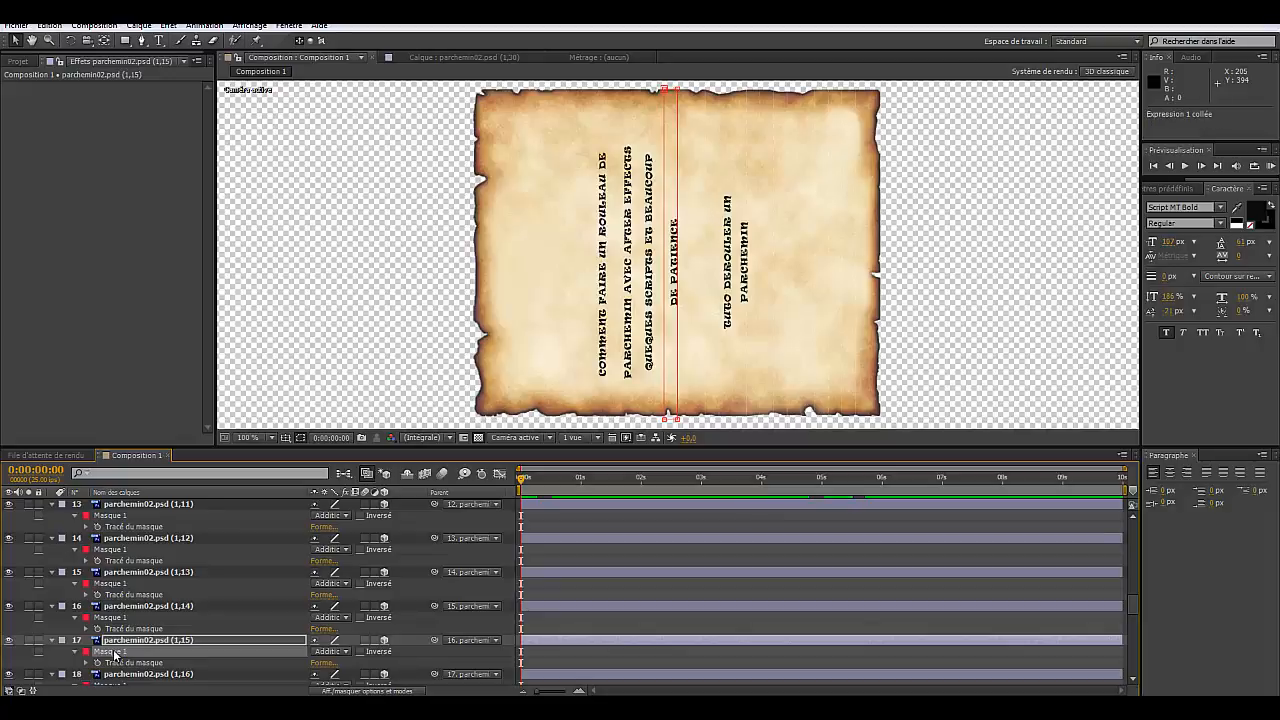
# Step: Paste the mask expansion expression onto Masque 1 of slices parchemin02.psd (1,16) and (1,17)
pyautogui.scroll(-3, 114, 653)
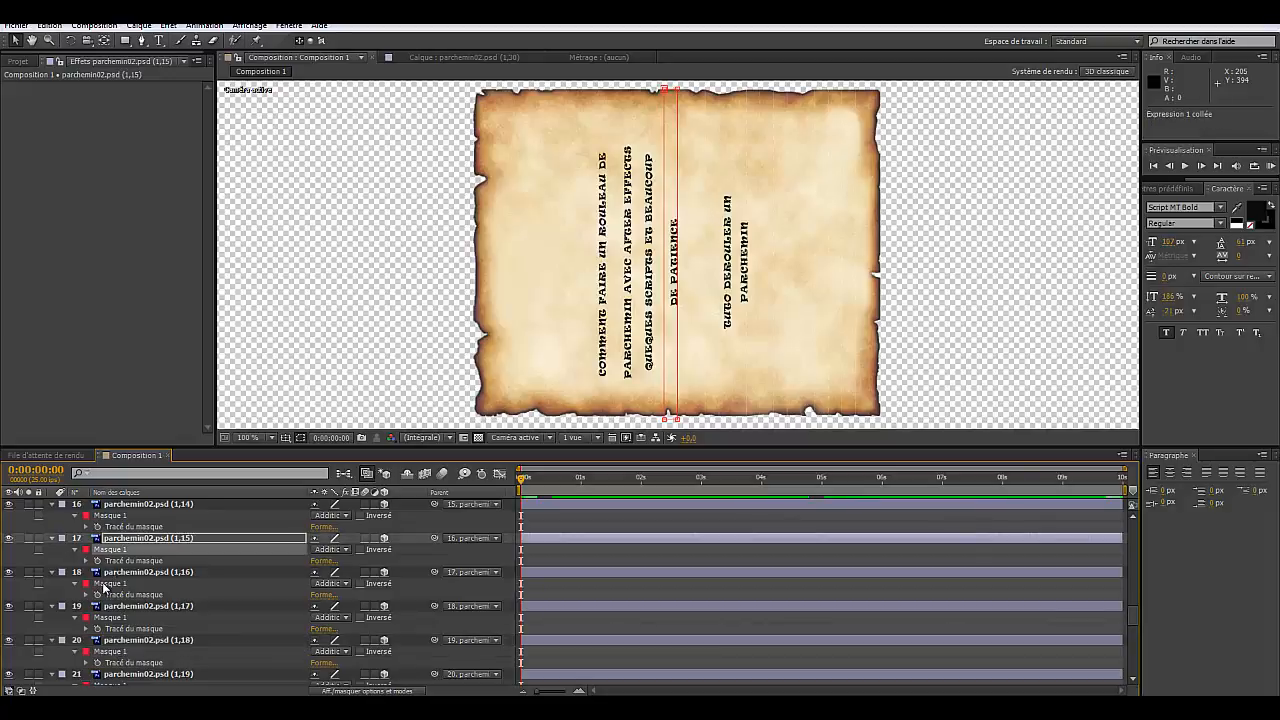
pyautogui.click(104, 586)
pyautogui.hotkey('ctrl', 'v')
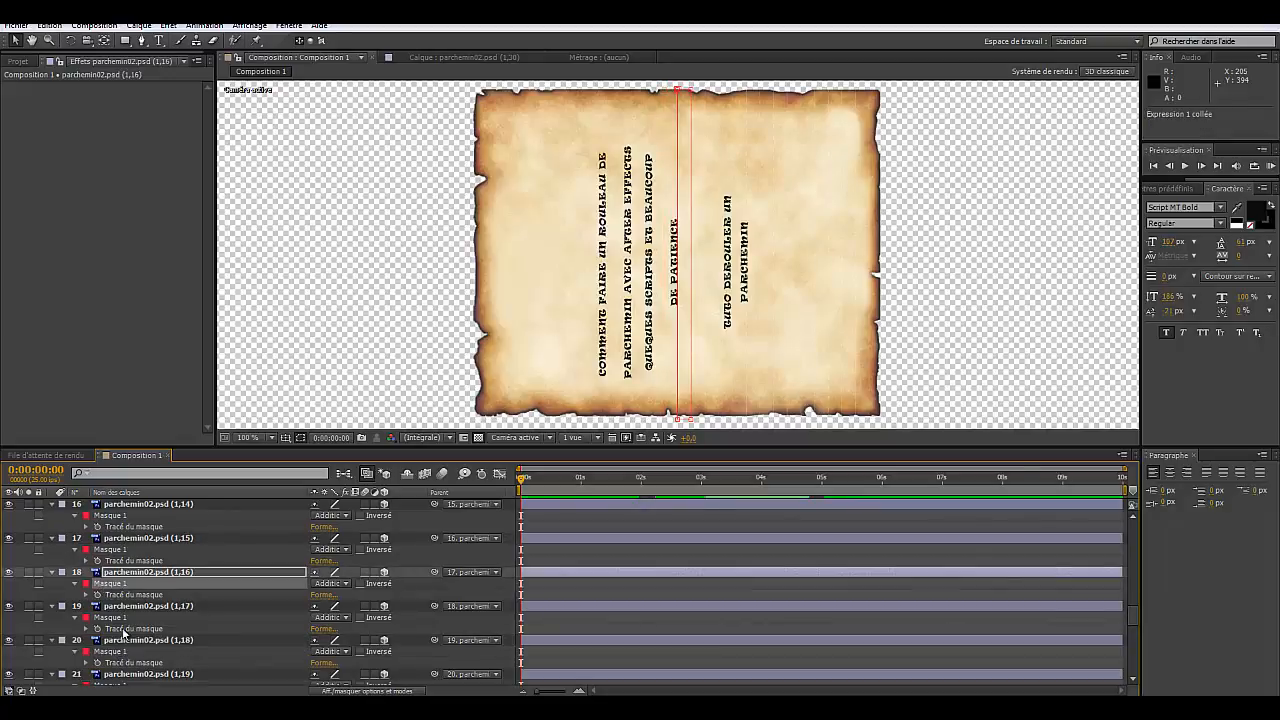
pyautogui.click(116, 617)
pyautogui.hotkey('ctrl', 'v')
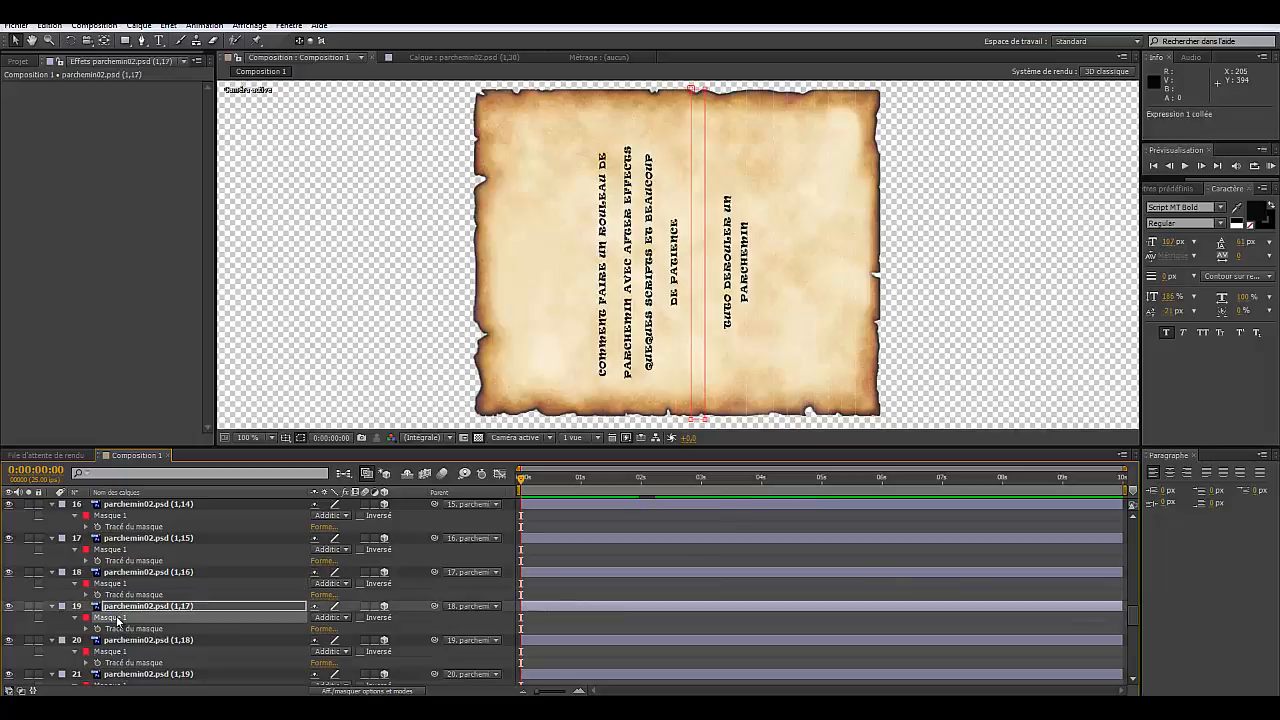
# Step: Paste the mask expansion expression onto Masque 1 of slices parchemin02.psd (1,18), (1,19), (1,20) and (1,21)
pyautogui.click(114, 652)
pyautogui.hotkey('ctrl', 'v')
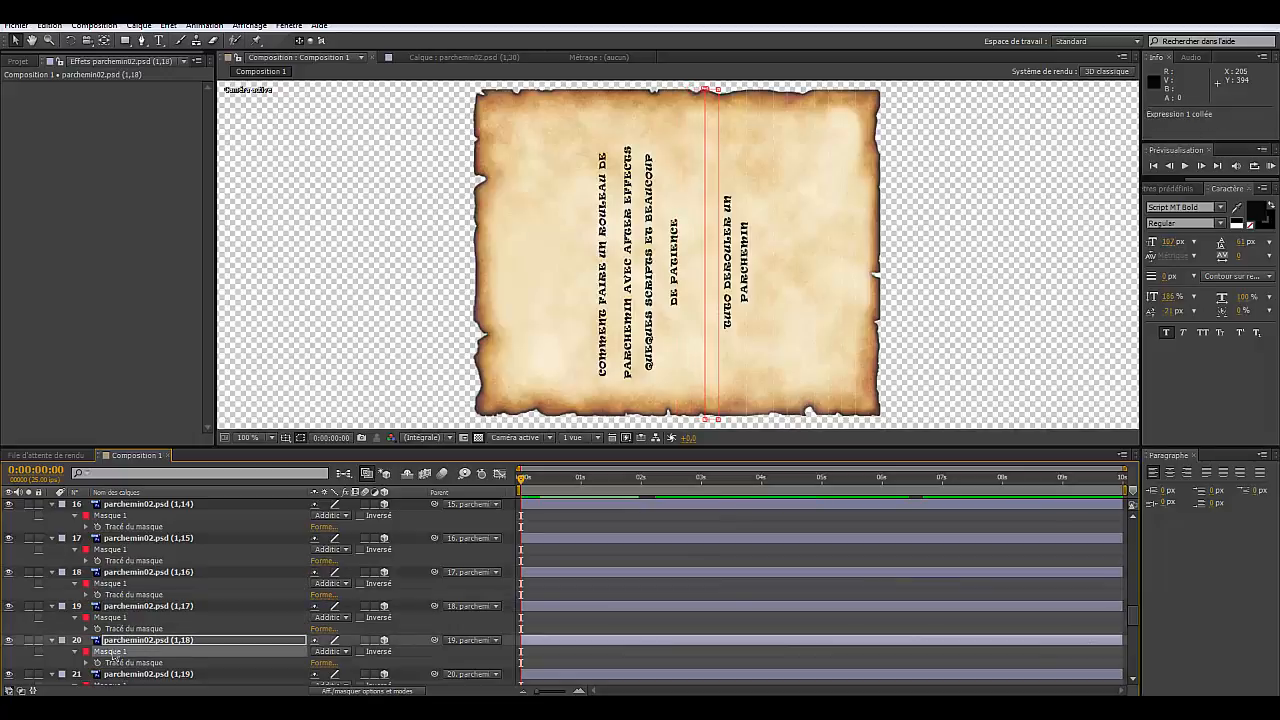
pyautogui.scroll(-3, 114, 655)
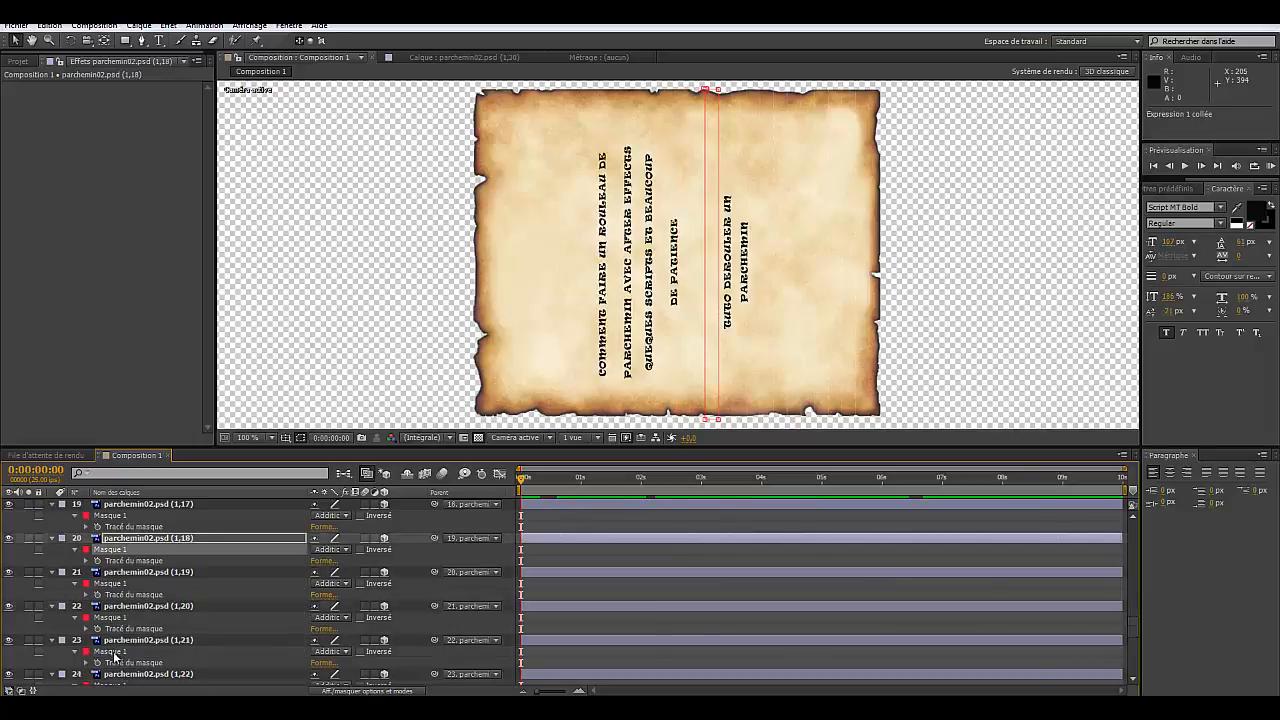
pyautogui.click(111, 584)
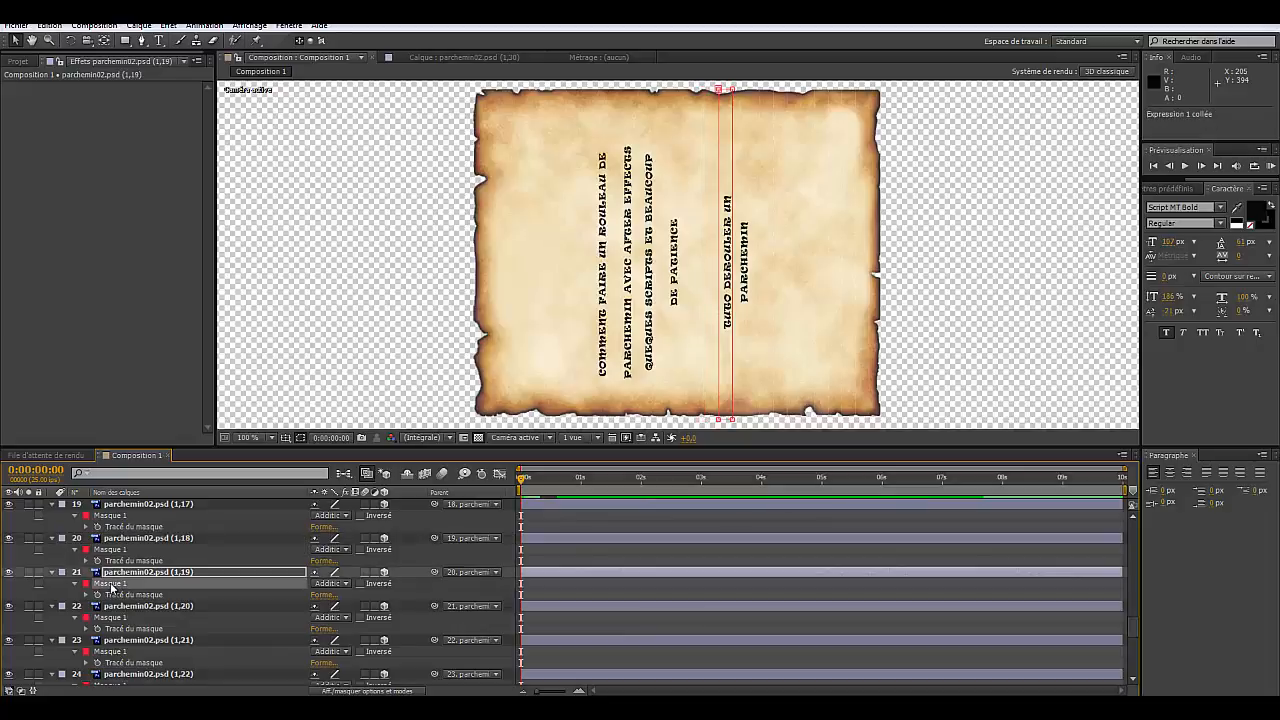
pyautogui.click(108, 618)
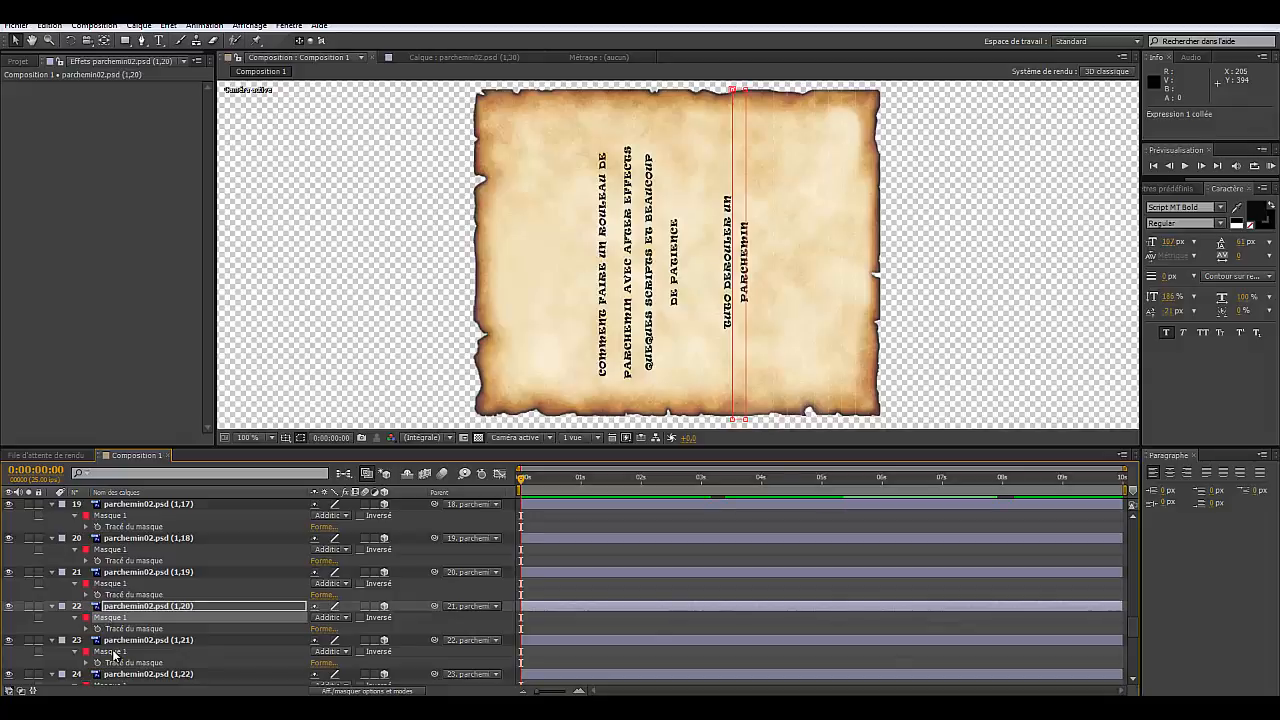
pyautogui.click(113, 652)
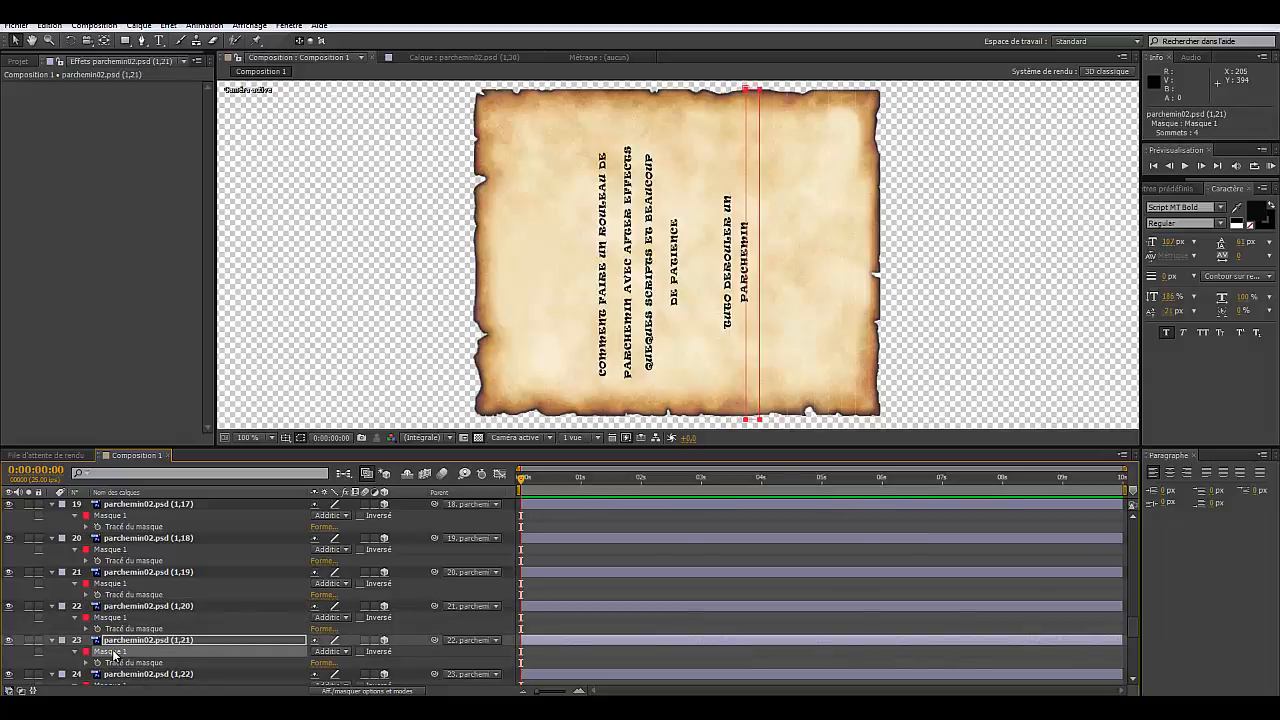
pyautogui.hotkey('ctrl', 'v')
# Step: Paste the mask expansion expression onto Masque 1 of slices parchemin02.psd (1,22), (1,23) and (1,24)
pyautogui.scroll(-2, 124, 652)
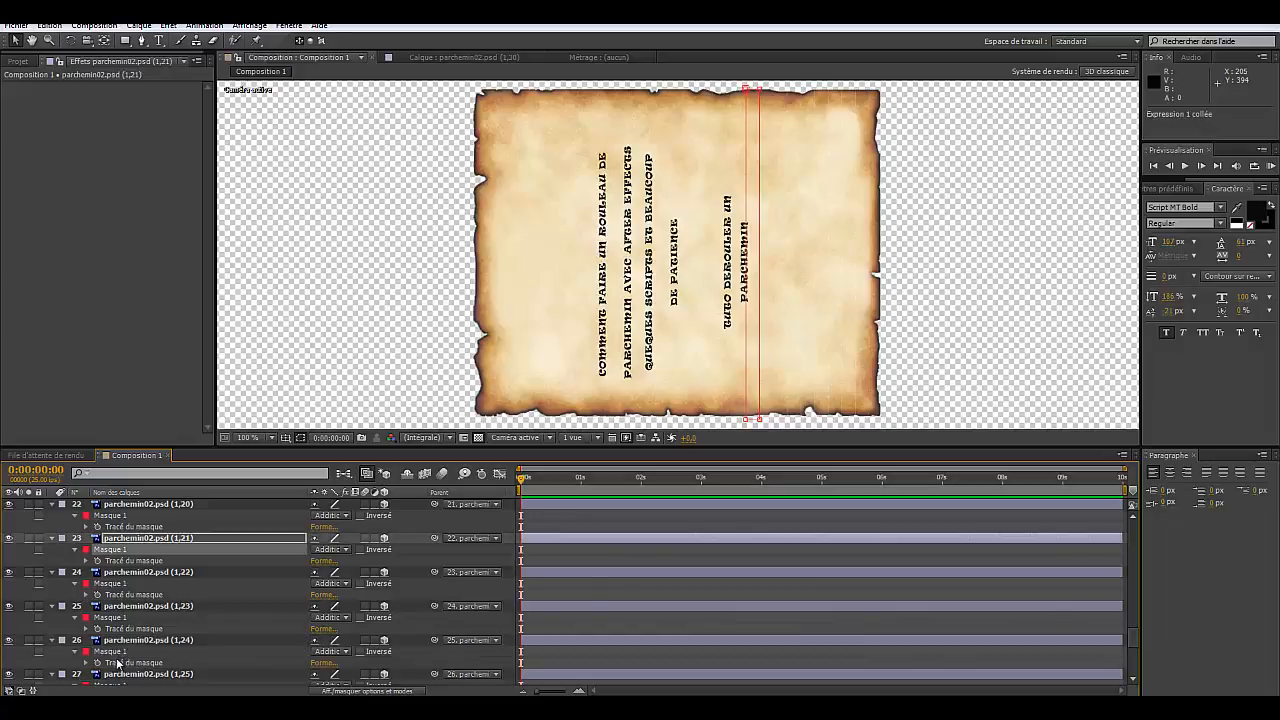
pyautogui.click(110, 584)
pyautogui.hotkey('ctrl', 'v')
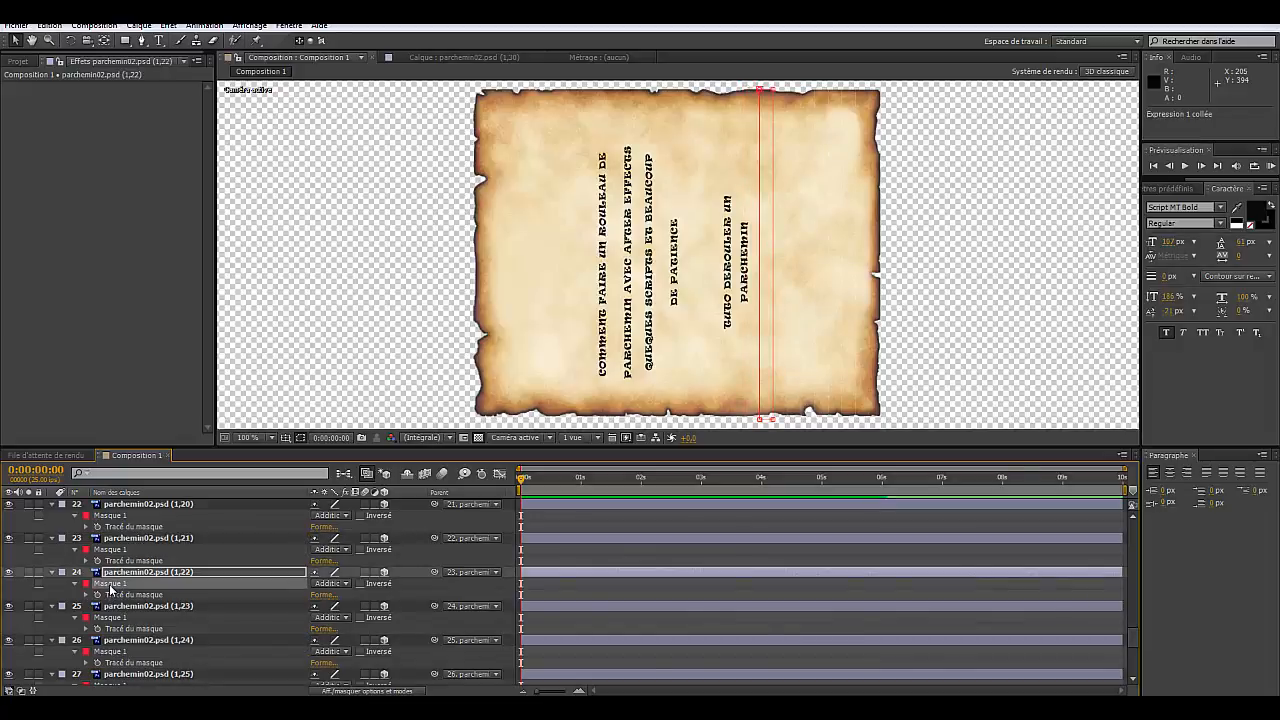
pyautogui.click(114, 618)
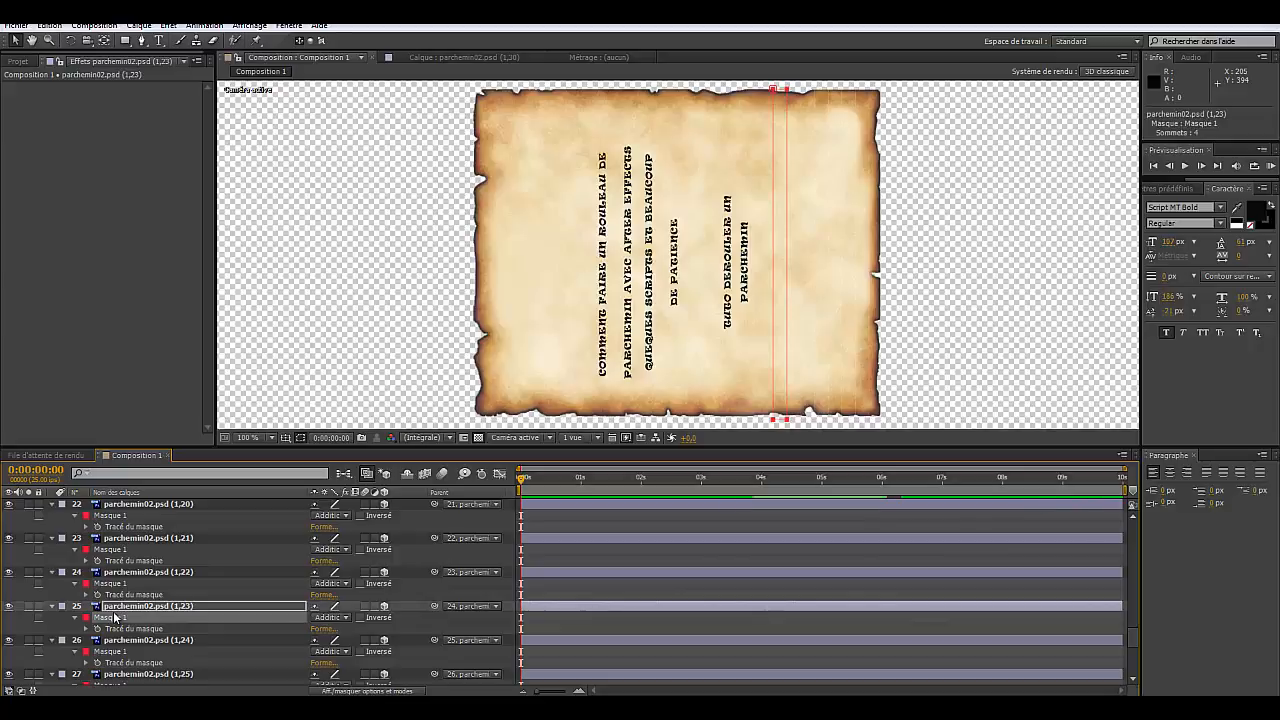
pyautogui.hotkey('ctrl', 'v')
pyautogui.click(112, 652)
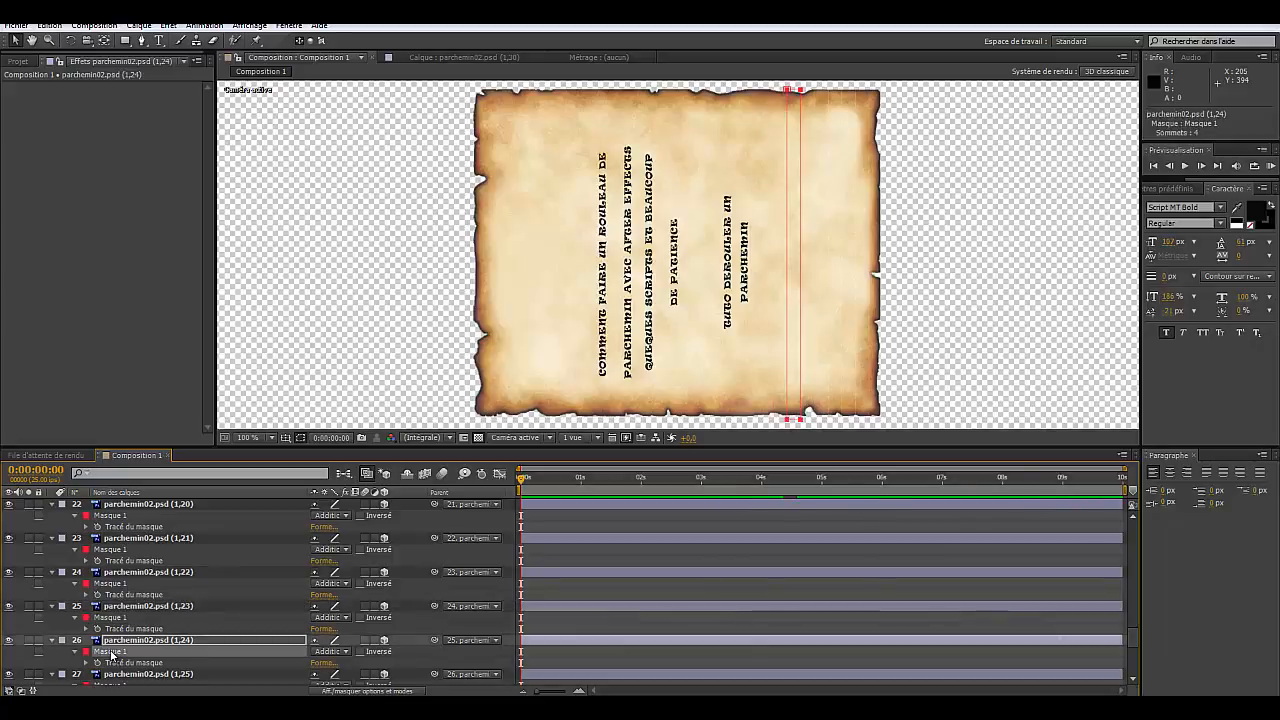
pyautogui.hotkey('ctrl', 'v')
# Step: Paste the mask expansion expression onto Masque 1 of slices parchemin02.psd (1,25), (1,26) and (1,27)
pyautogui.scroll(-2, 118, 652)
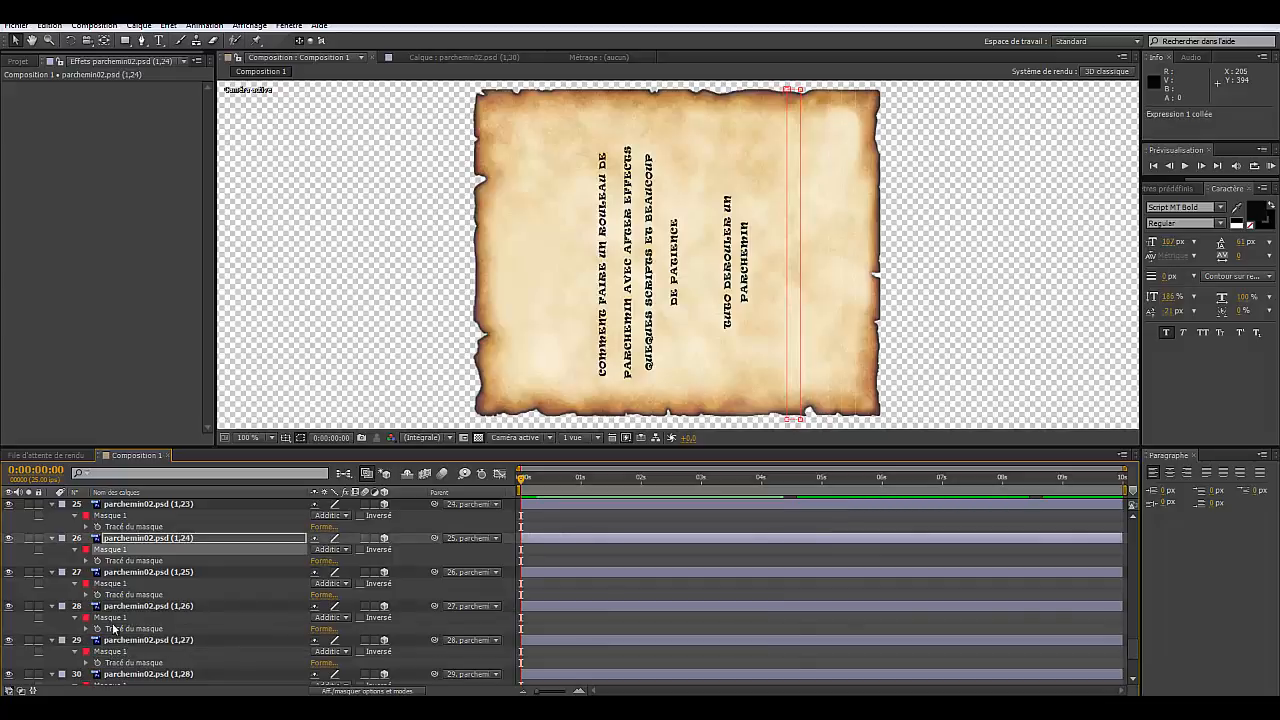
pyautogui.click(110, 584)
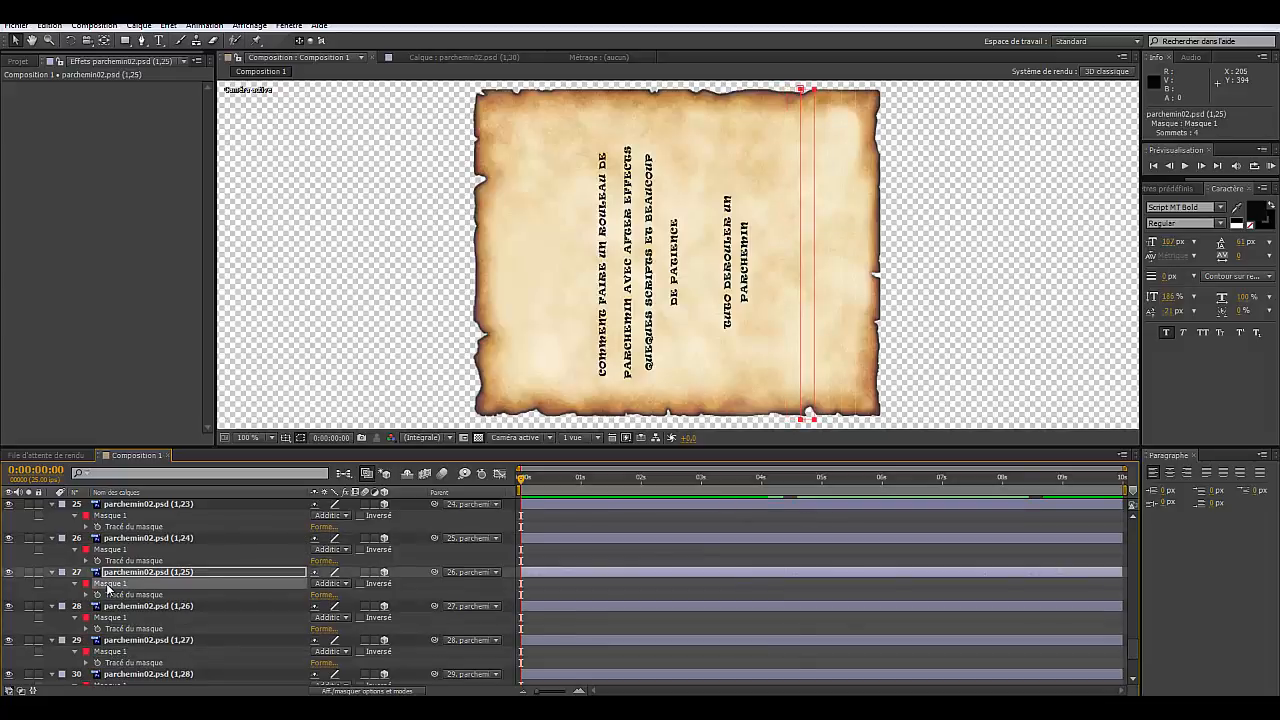
pyautogui.hotkey('ctrl', 'v')
pyautogui.click(114, 620)
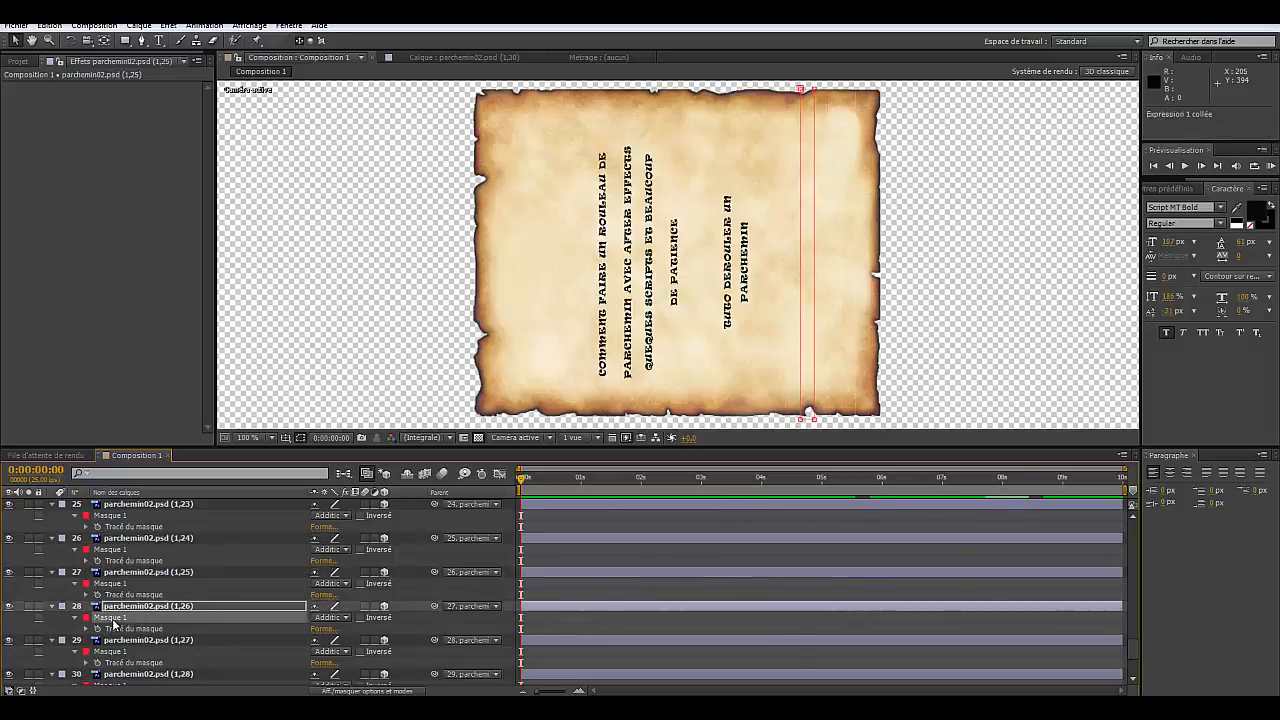
pyautogui.hotkey('ctrl', 'v')
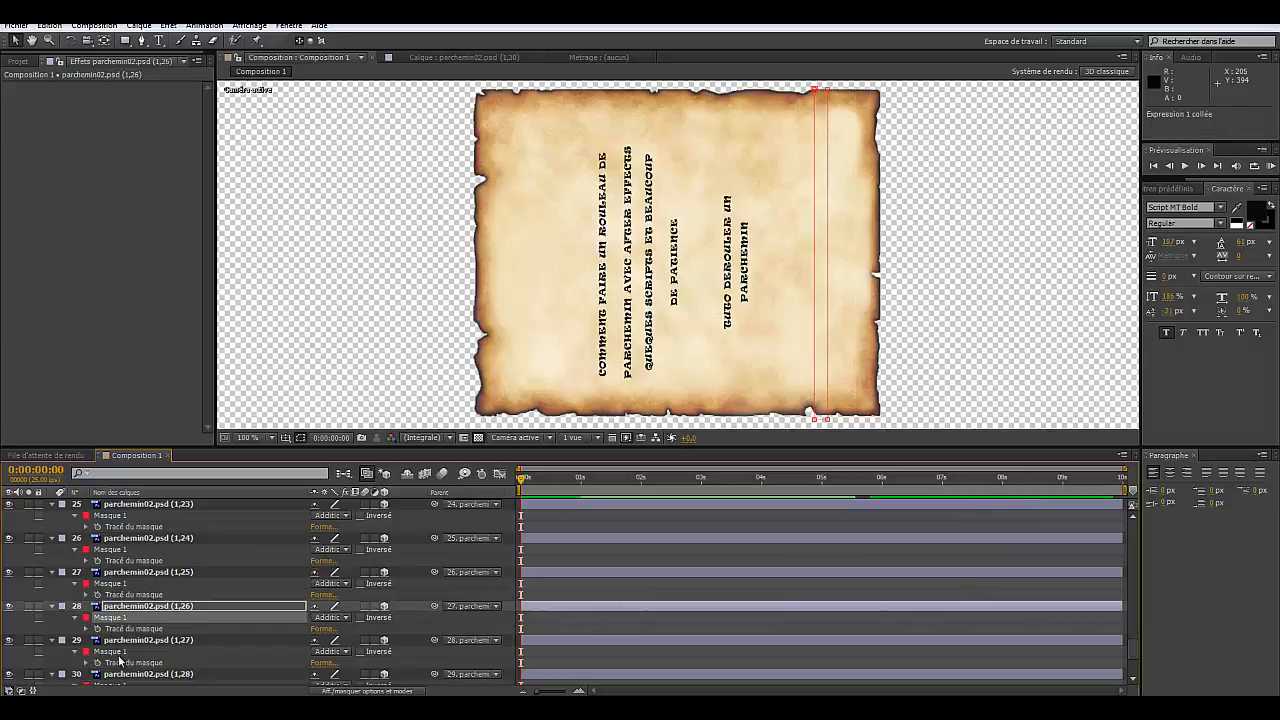
pyautogui.click(112, 652)
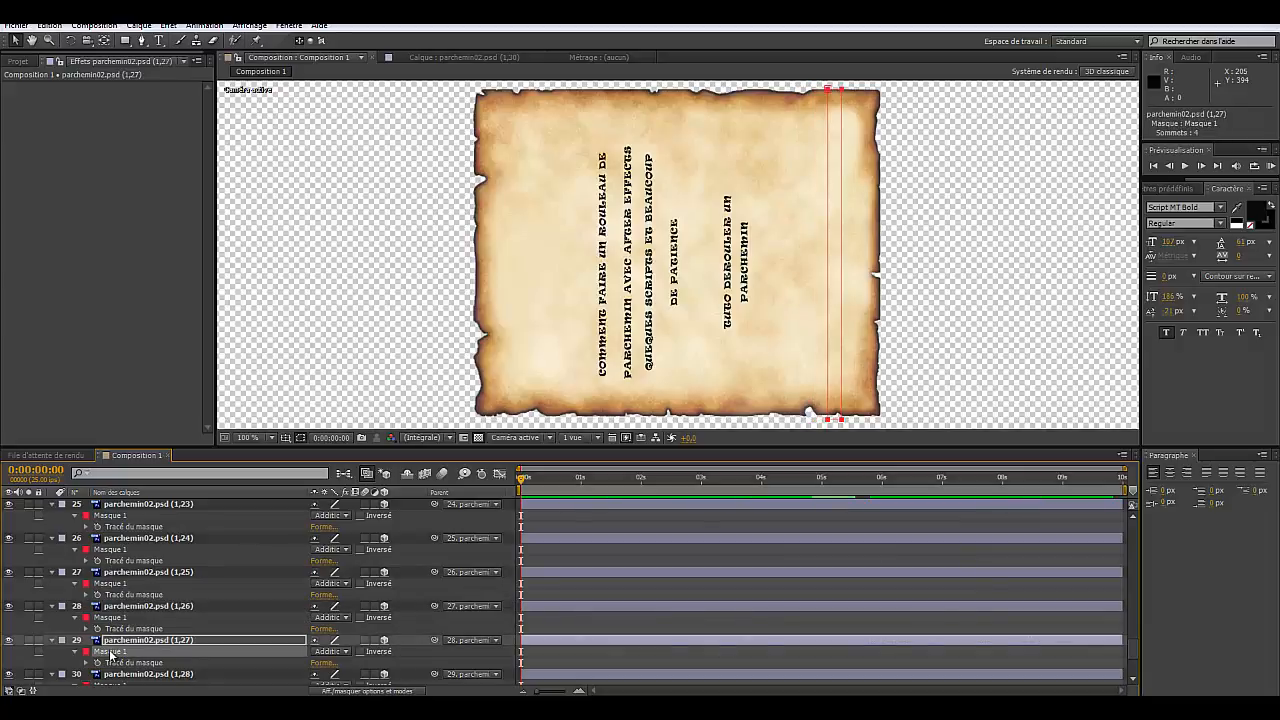
pyautogui.hotkey('ctrl', 'v')
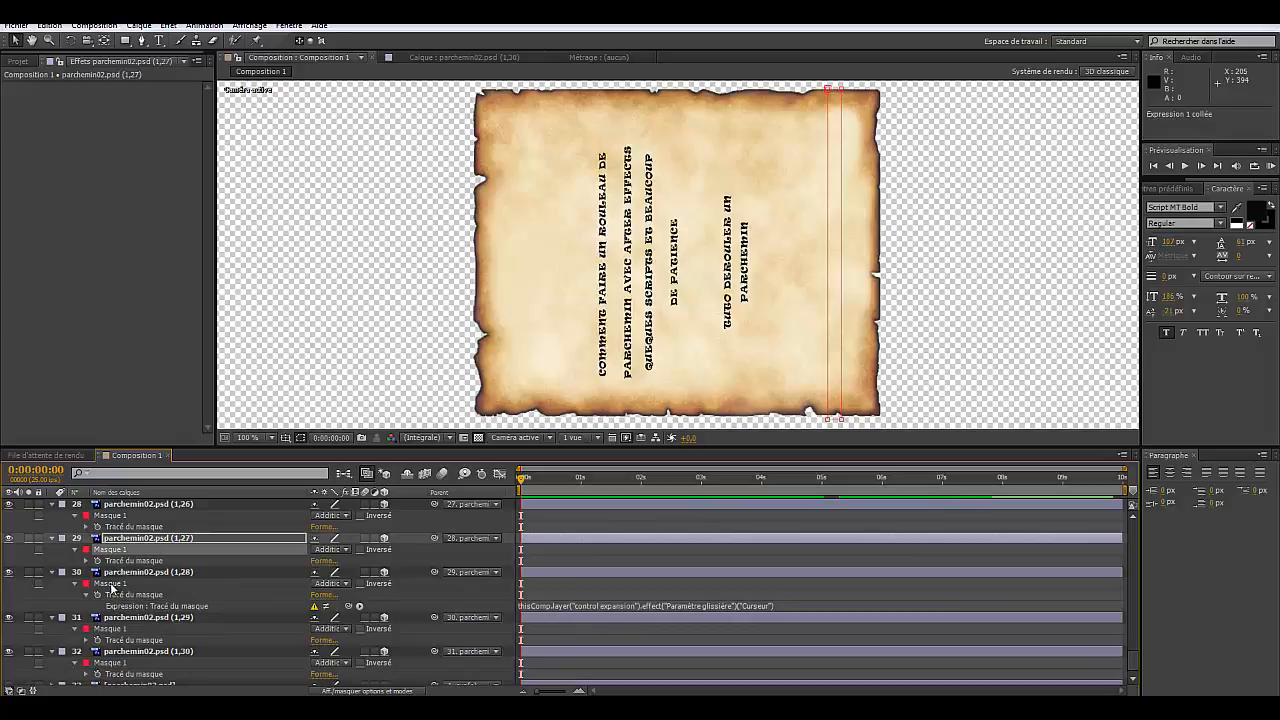
# Step: Paste the mask expansion expression onto Masque 1 of slices parchemin02.psd (1,28), (1,29) and (1,30)
pyautogui.click(112, 584)
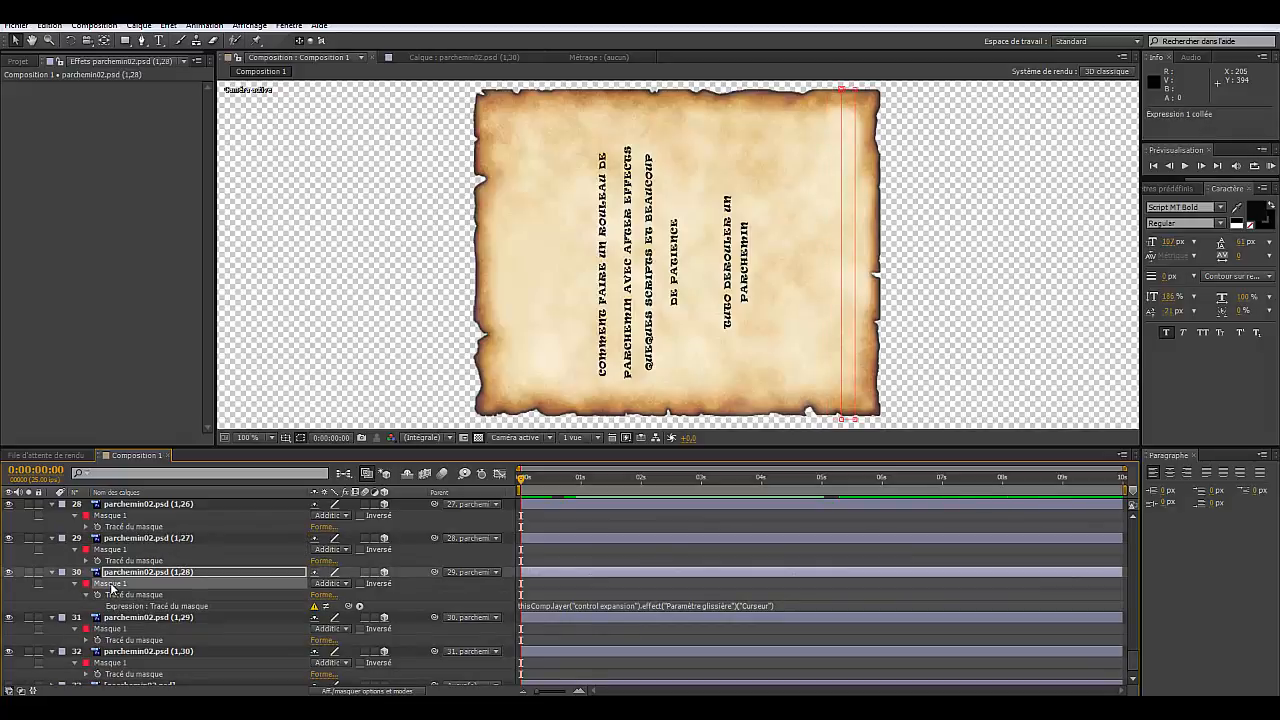
pyautogui.click(112, 630)
pyautogui.hotkey('ctrl', 'v')
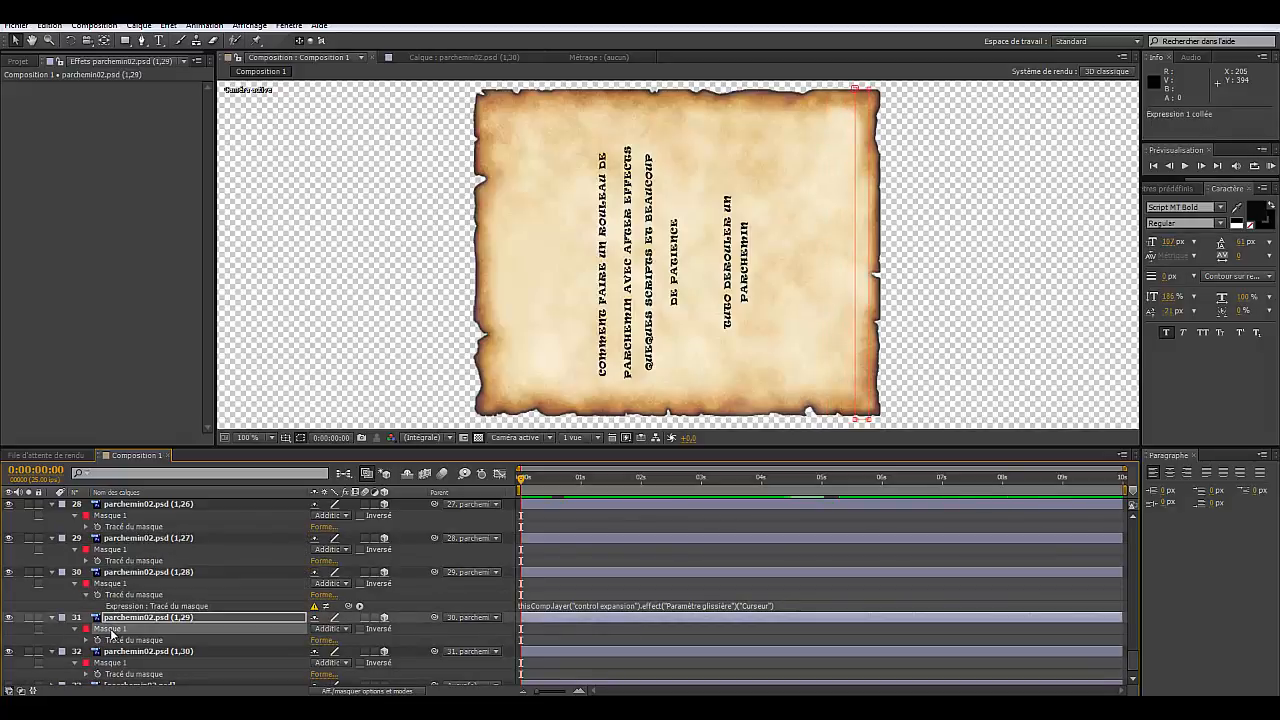
pyautogui.click(108, 663)
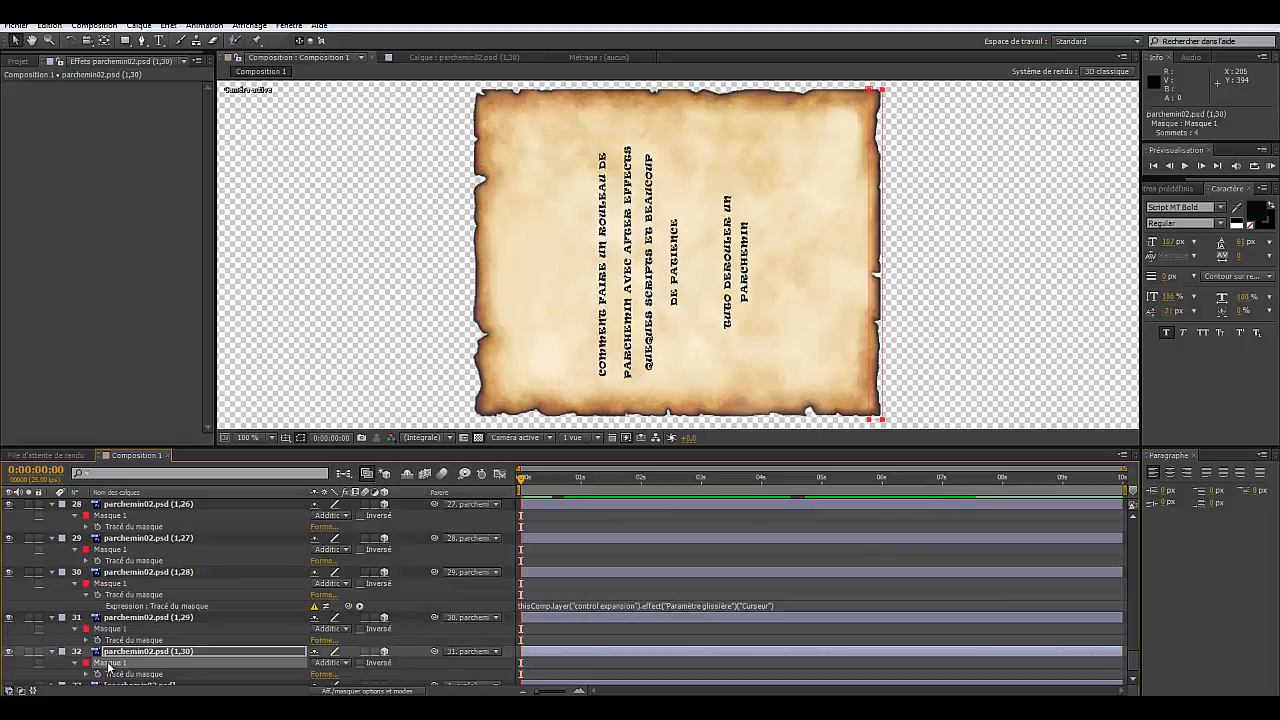
pyautogui.hotkey('ctrl', 'v')
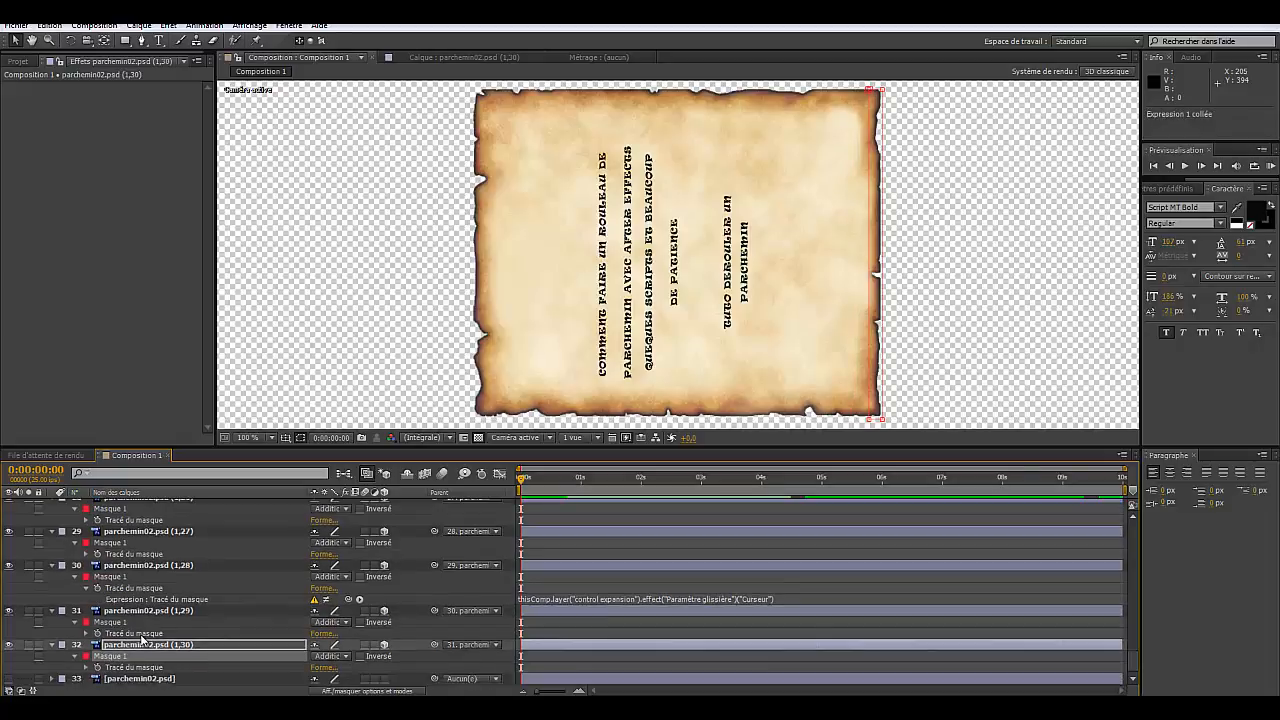
pyautogui.scroll(-1, 138, 640)
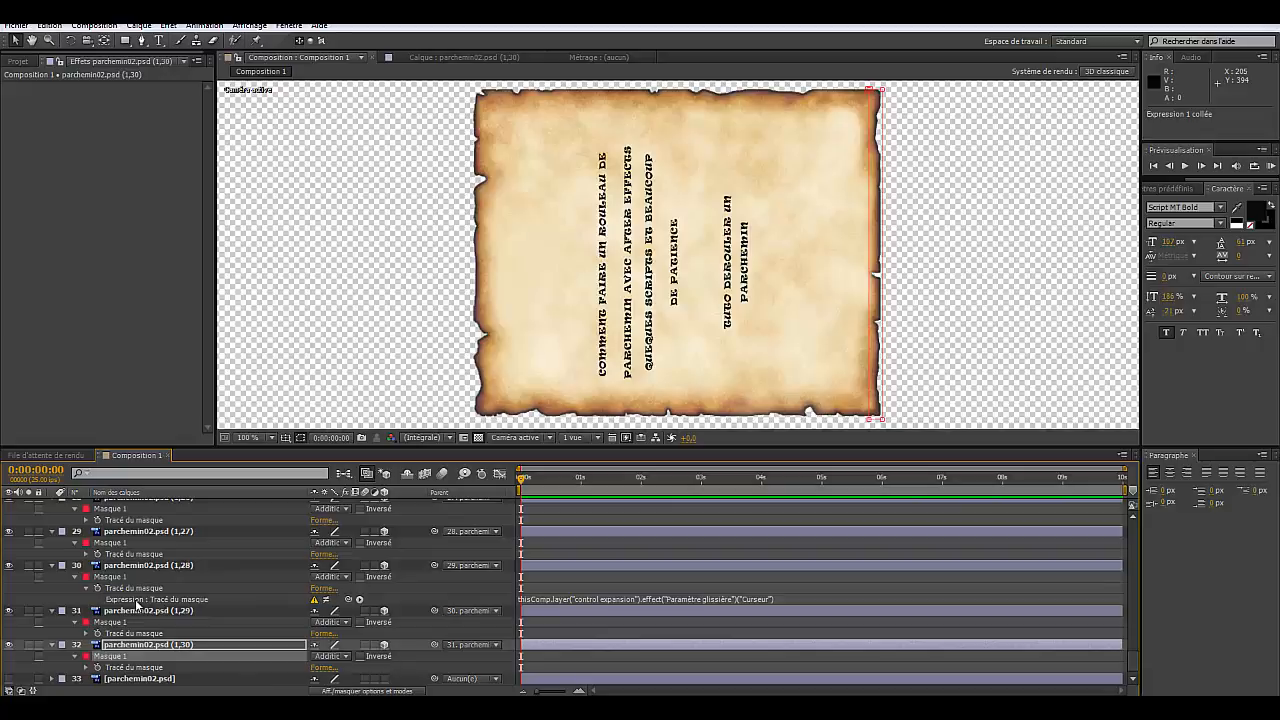
# Step: Reveal the mask path expression on slice parchemin02.psd (1,27) and undo the last expression paste
pyautogui.click(75, 577)
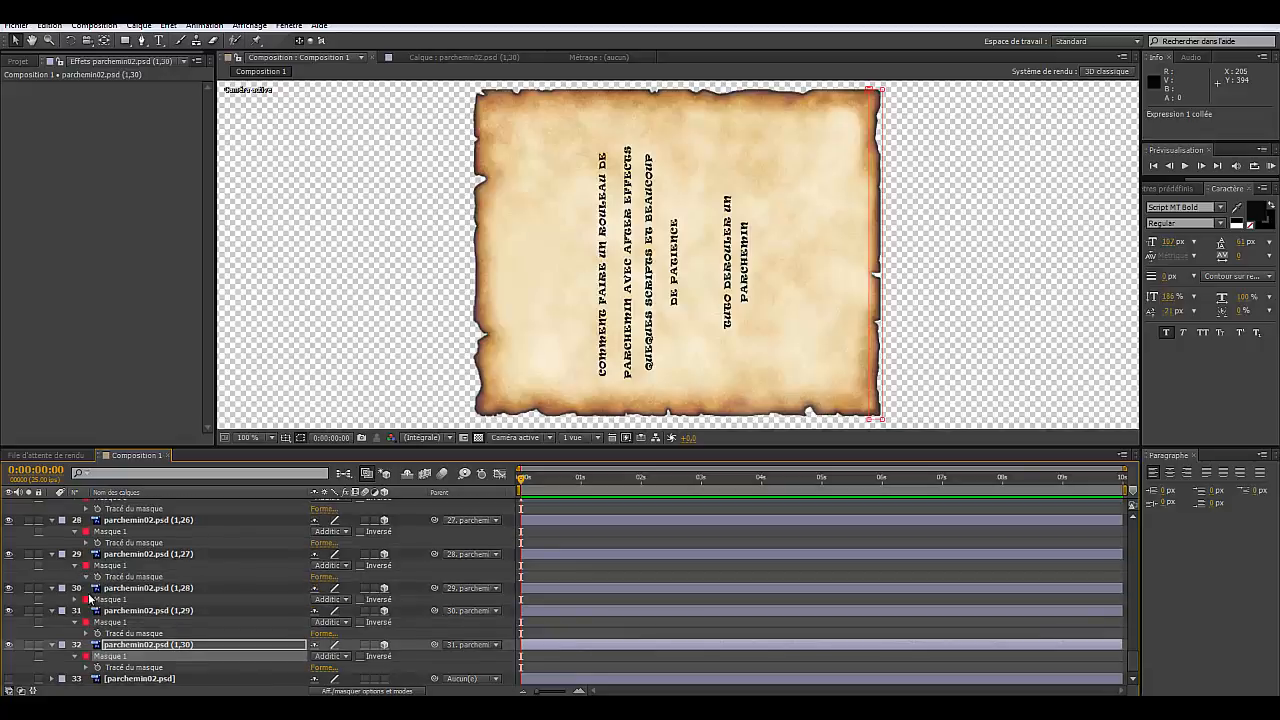
pyautogui.click(86, 577)
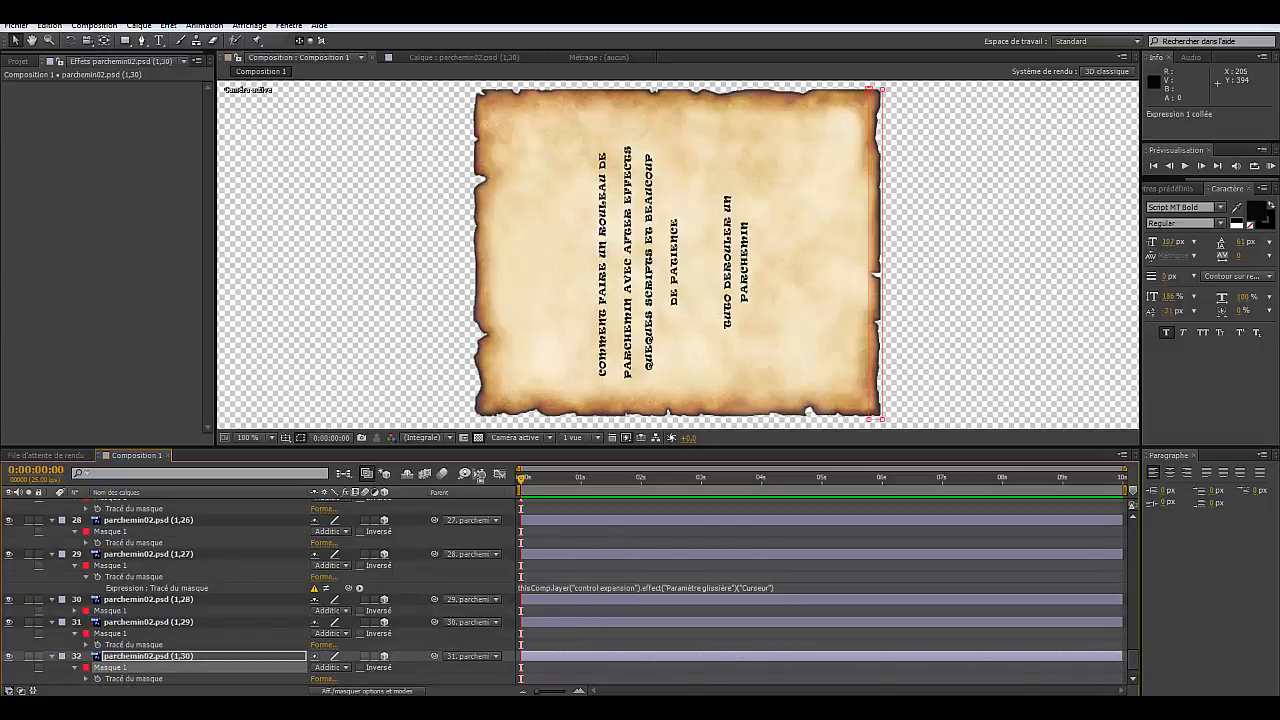
pyautogui.click(55, 26)
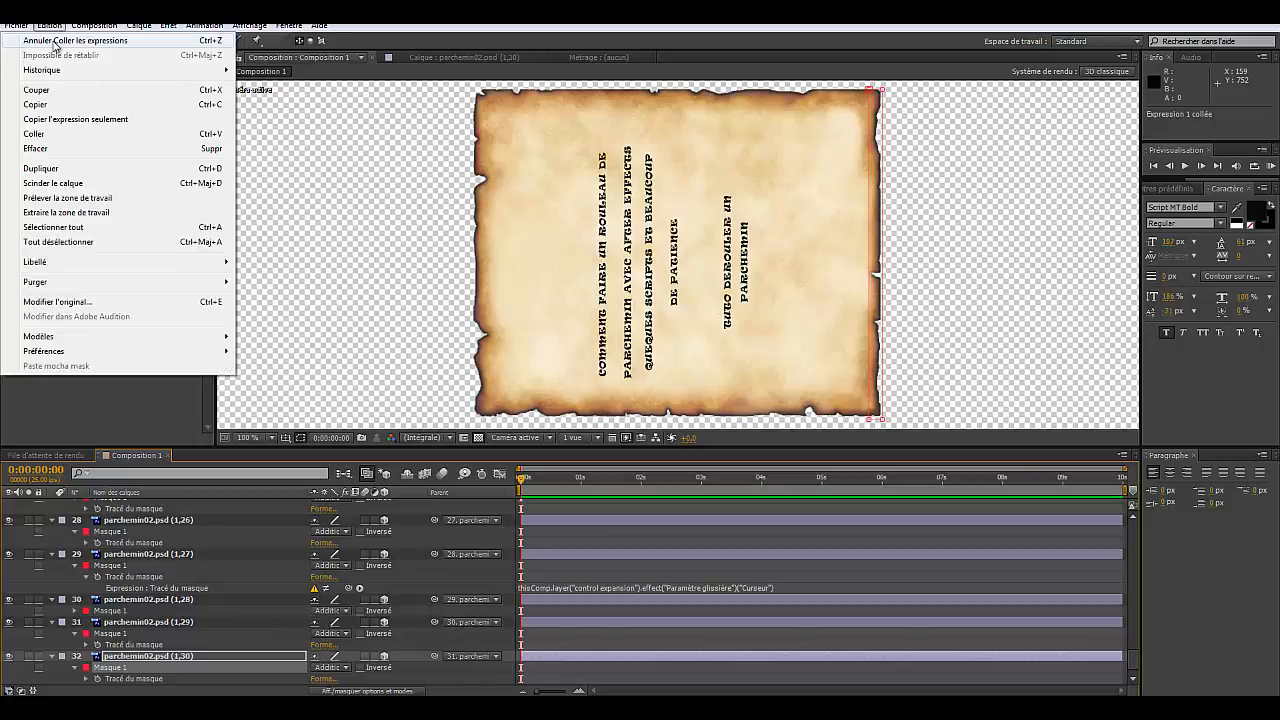
pyautogui.click(60, 36)
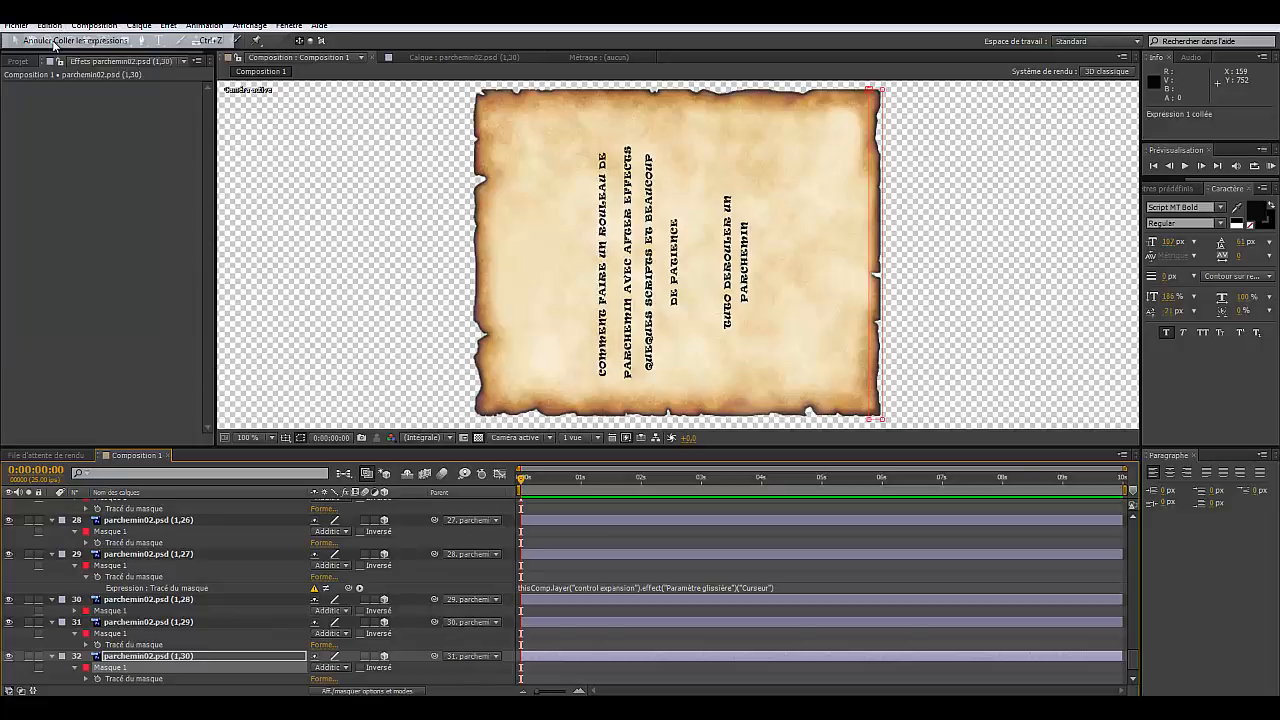
# Step: Delete the misplaced Tracé du masque expressions from slices parchemin02.psd (1,27) and (1,26)
pyautogui.click(682, 584)
pyautogui.press('BackSpace')
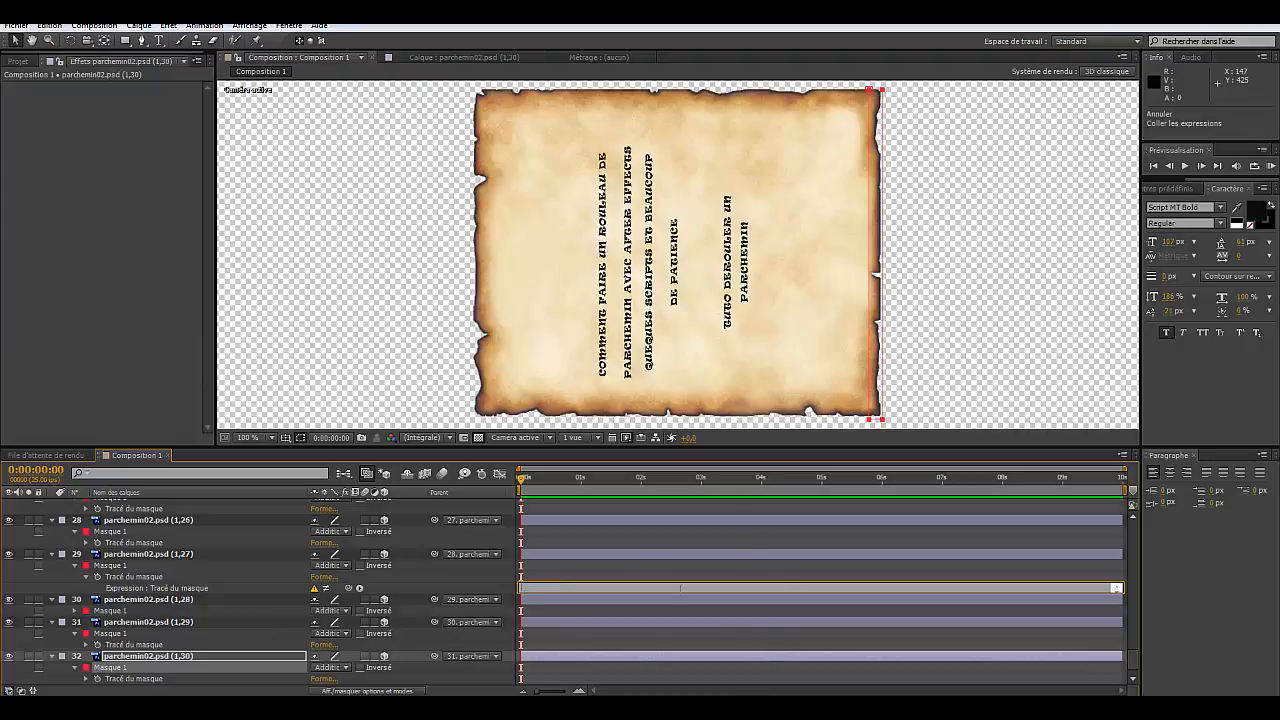
pyautogui.click(86, 543)
pyautogui.click(575, 555)
pyautogui.press('BackSpace')
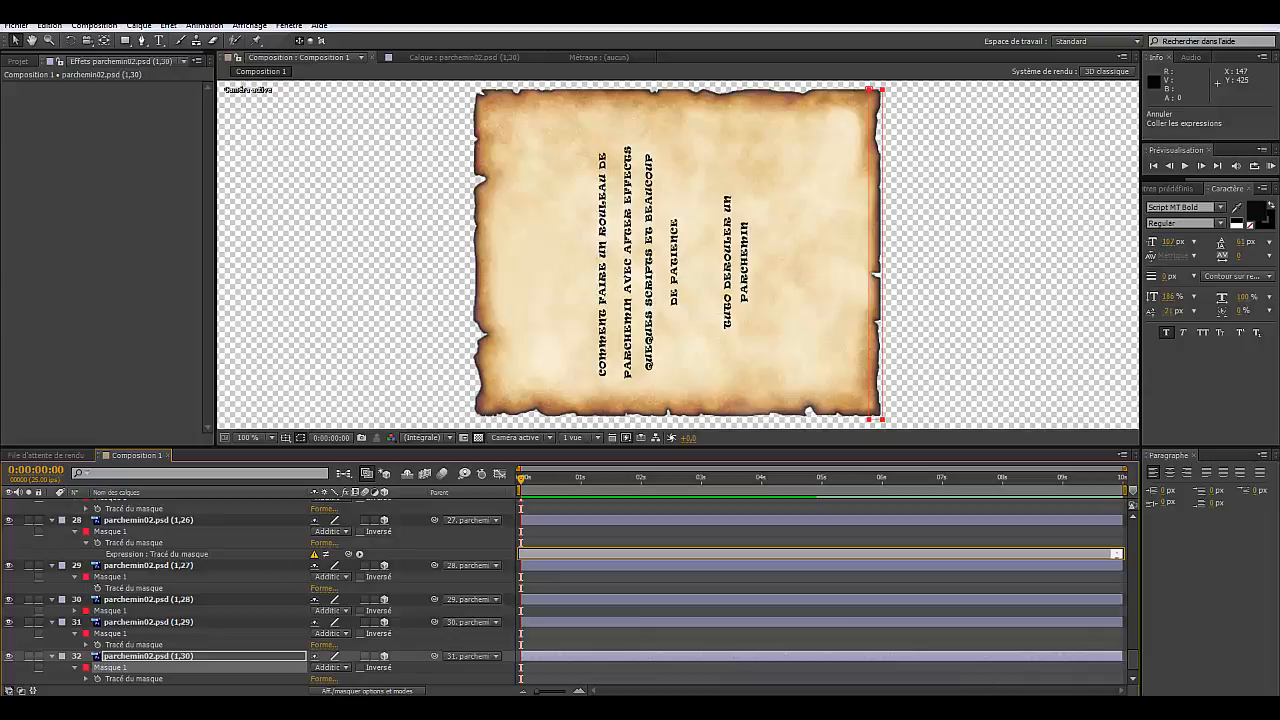
pyautogui.click(1100, 710)
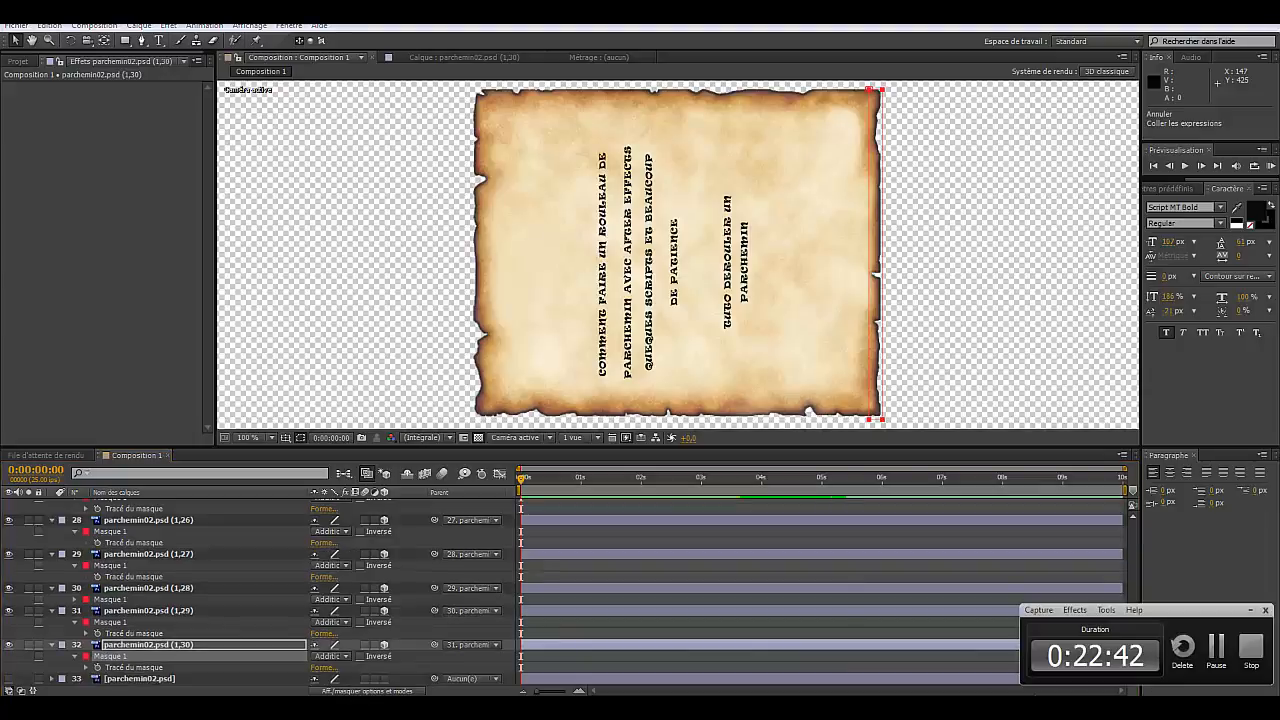
pyautogui.click(1219, 652)
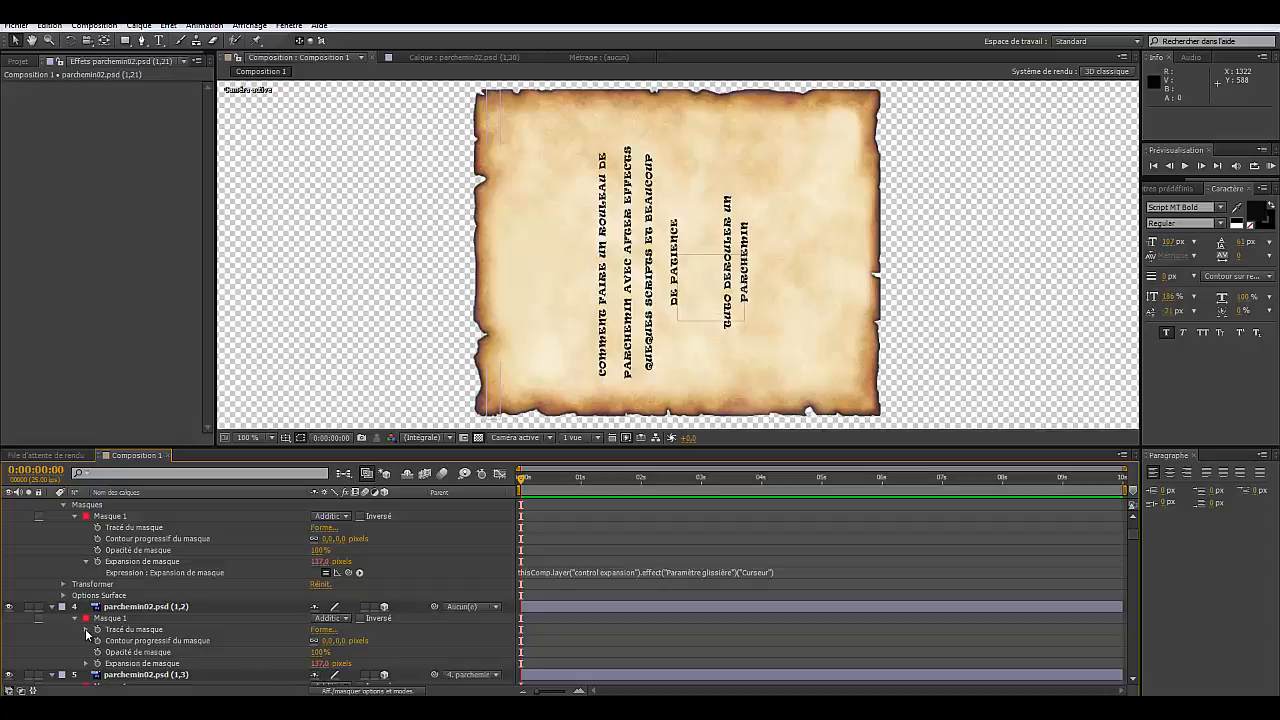
# Step: Reveal and delete the Tracé du masque expression on slice parchemin02.psd (1,2), keeping its mask expansion expression
pyautogui.write('thisComp.layer("control expansion").effect("Paramètre glissière")("Curseur")')
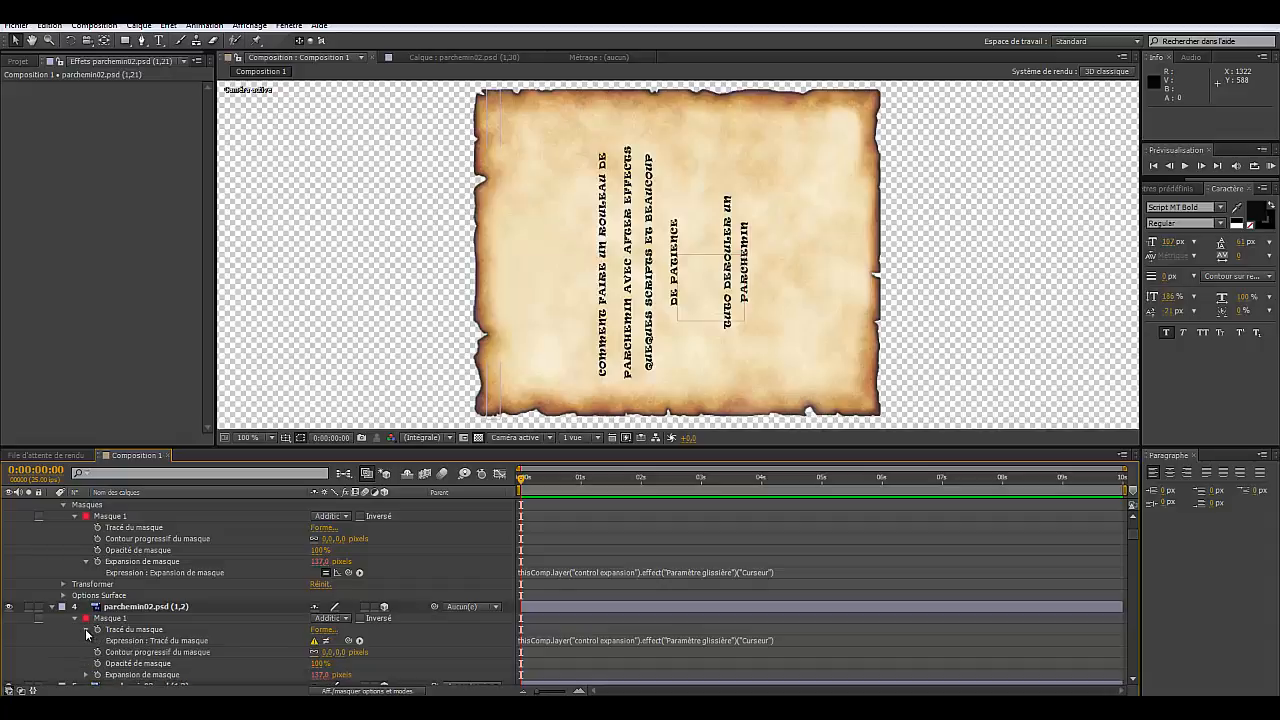
pyautogui.click(577, 640)
pyautogui.hotkey('ctrl', 'c')
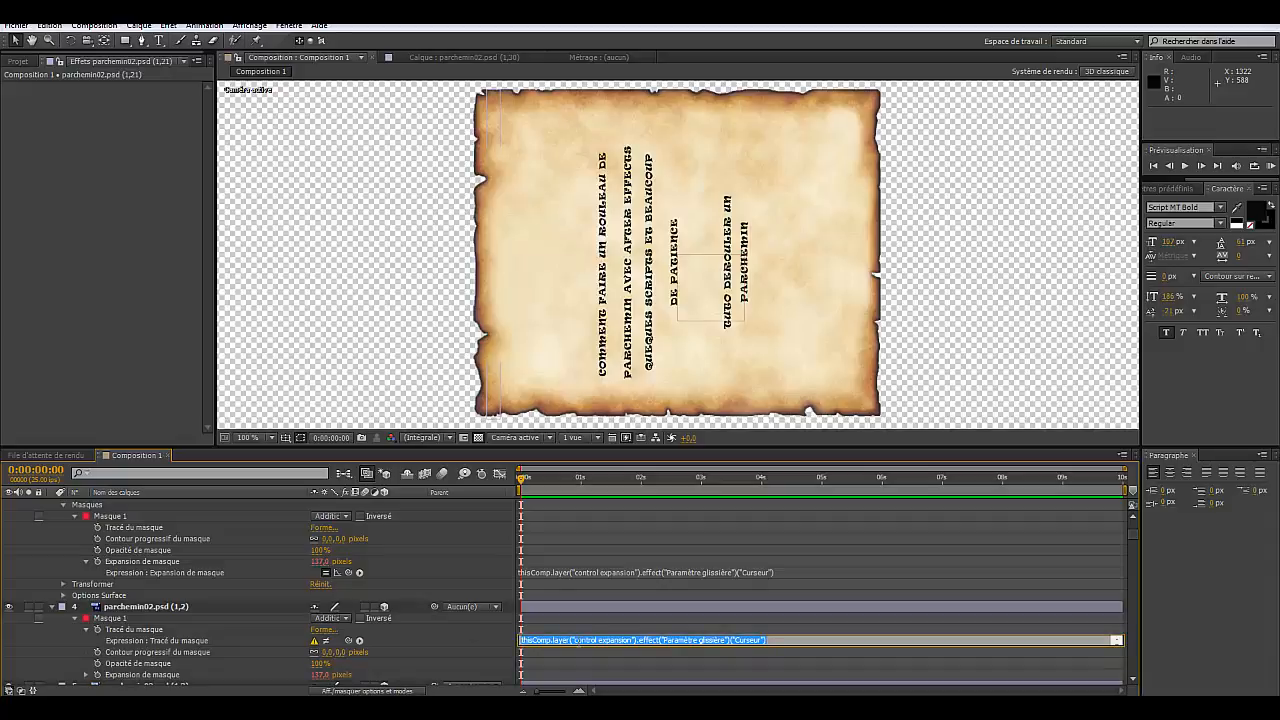
pyautogui.press('BackSpace')
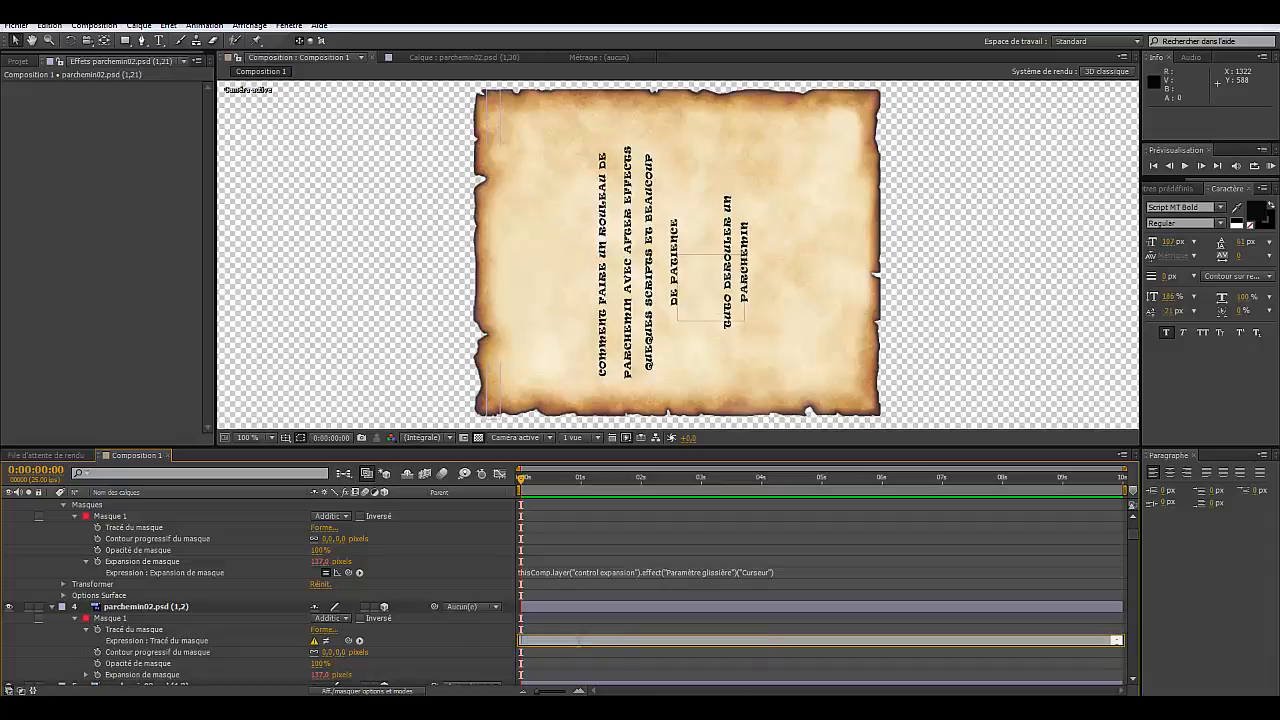
pyautogui.click(686, 596)
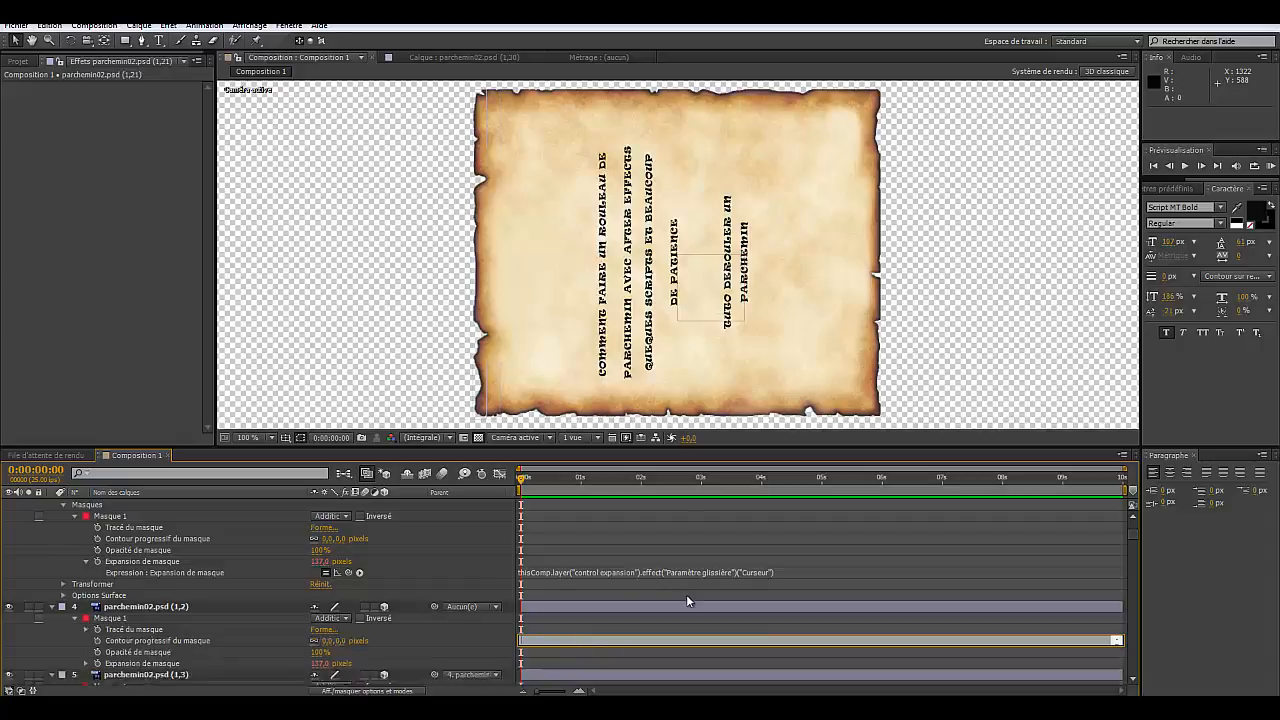
# Step: Reveal and delete the Tracé du masque expression on slice parchemin02.psd (1,3)
pyautogui.scroll(3, 684, 597)
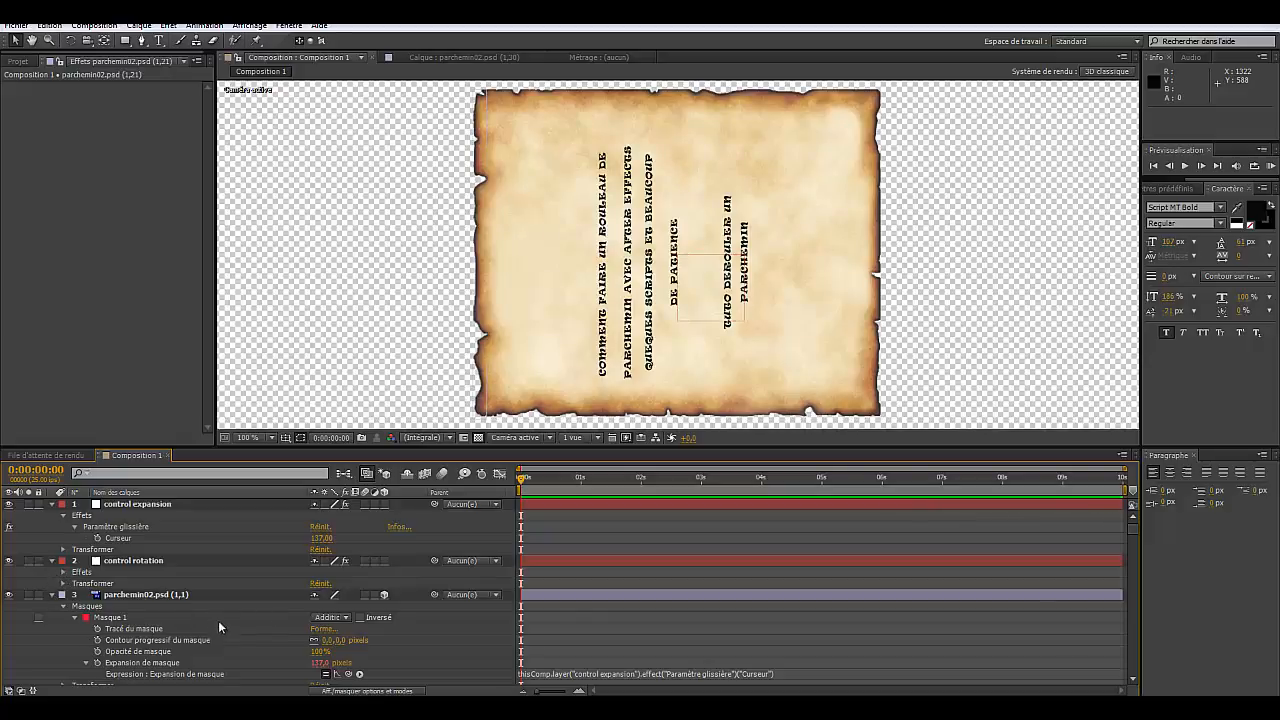
pyautogui.scroll(-2, 222, 625)
pyautogui.scroll(-2, 220, 625)
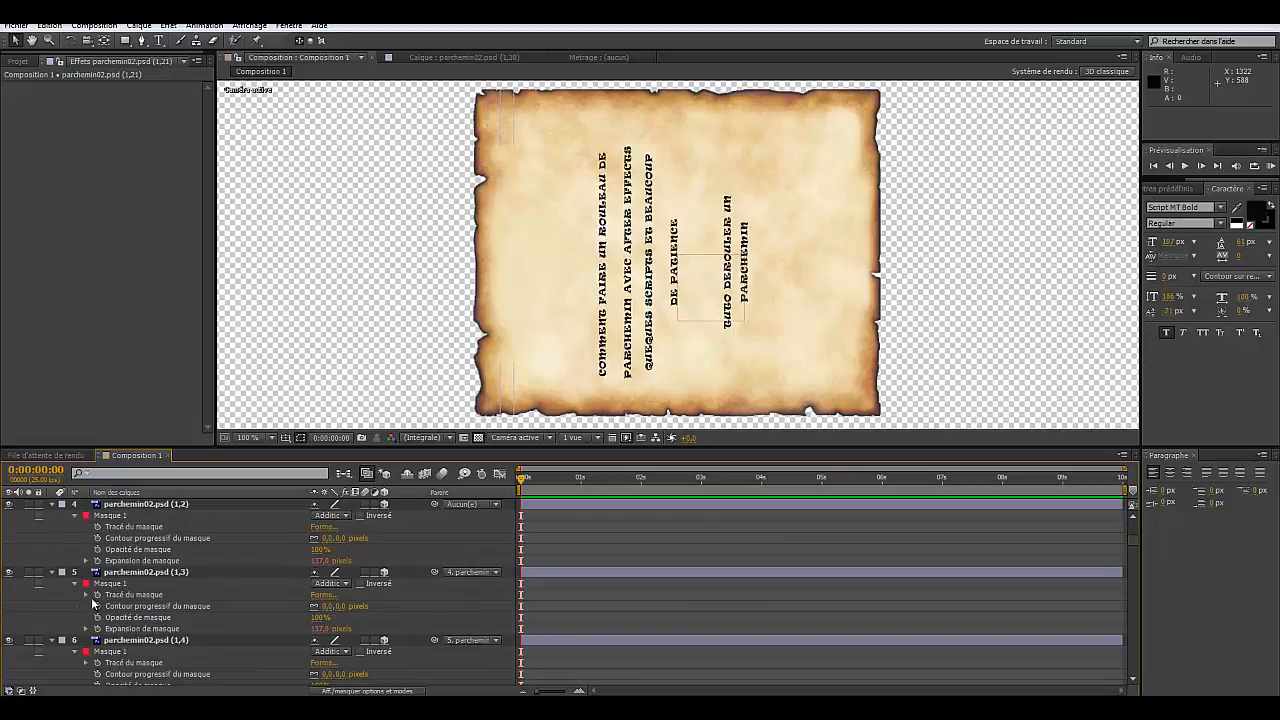
pyautogui.hotkey('ctrl', 'v')
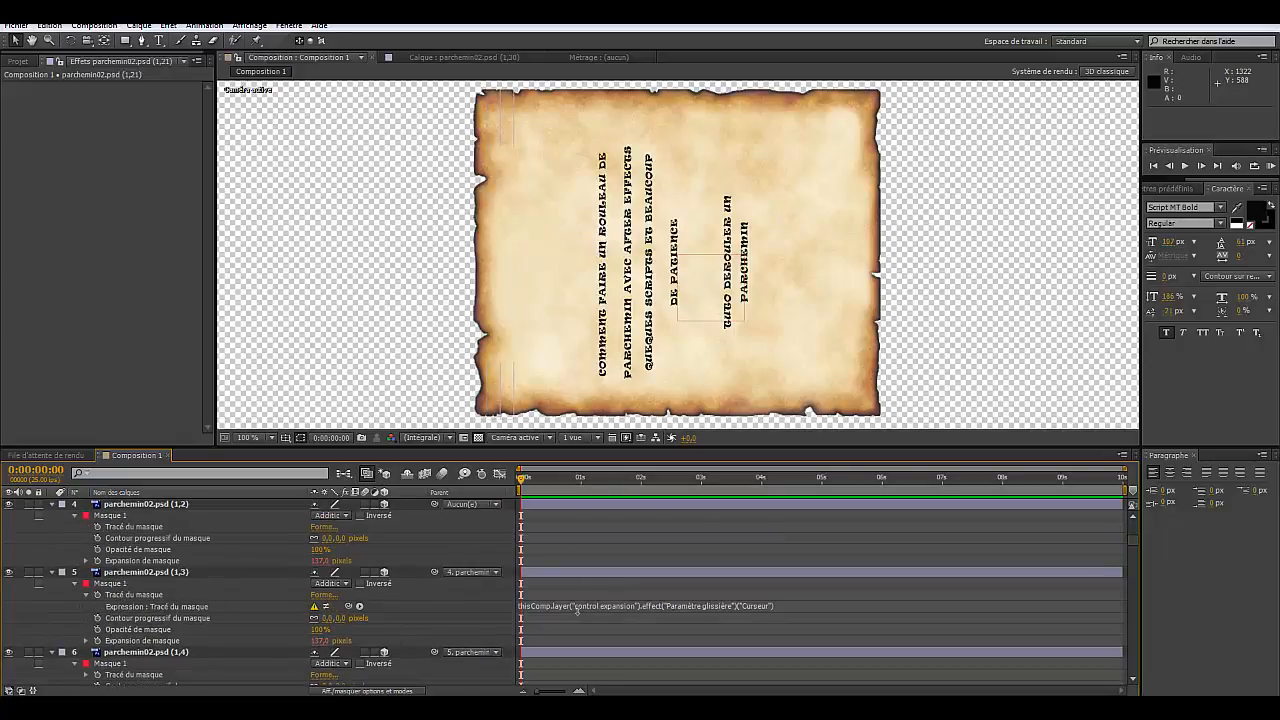
pyautogui.click(767, 605)
pyautogui.hotkey('ctrl', 'c')
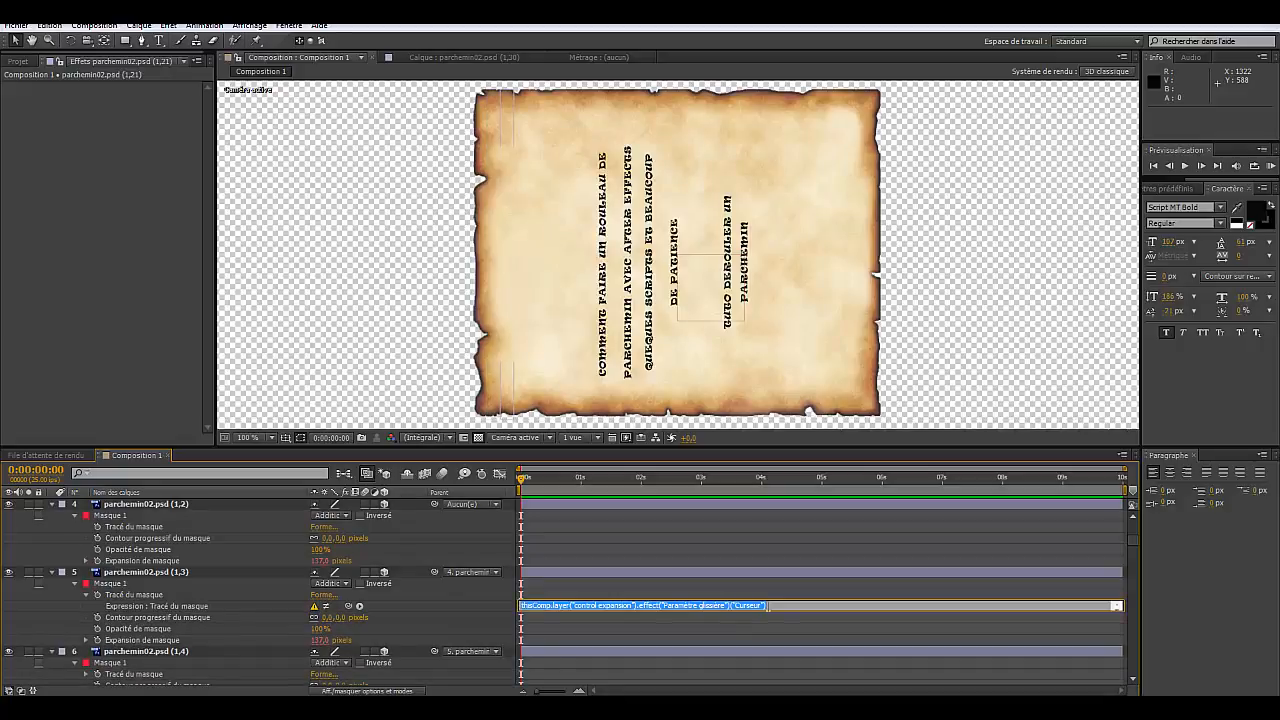
pyautogui.press('BackSpace')
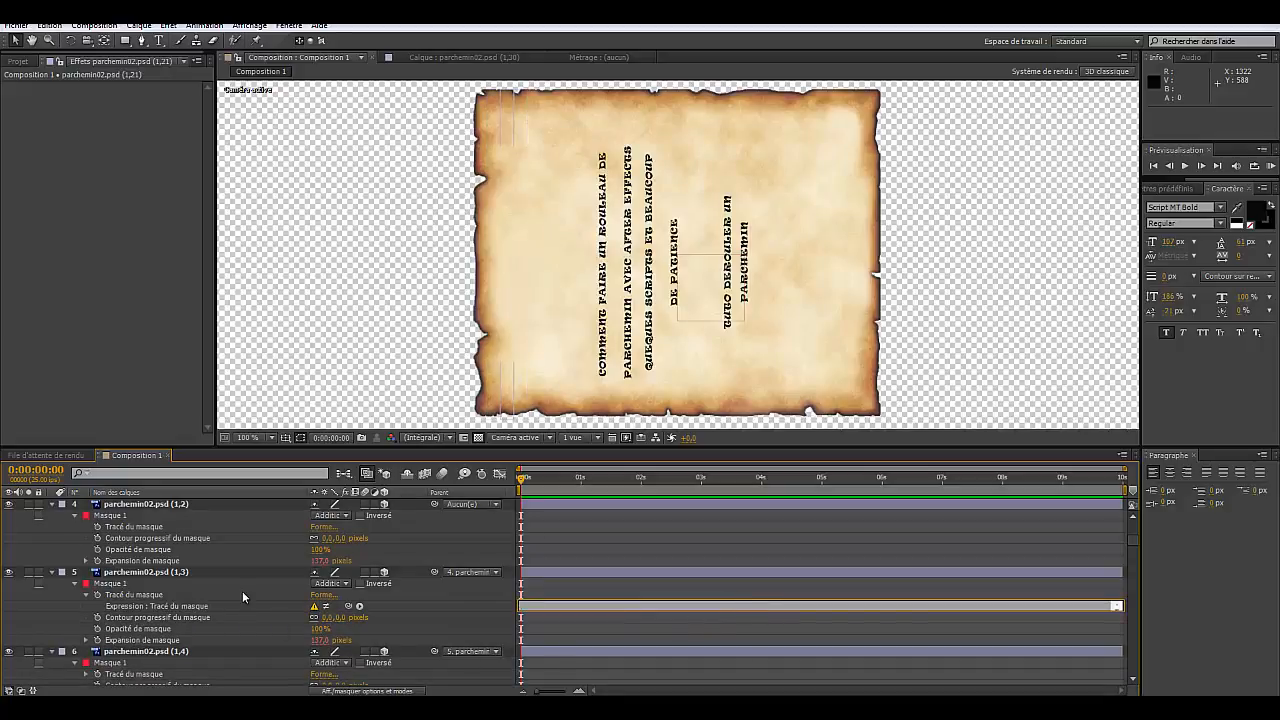
pyautogui.click(240, 594)
# Step: Reveal and delete the Tracé du masque expression on slice parchemin02.psd (1,4)
pyautogui.scroll(-1, 235, 594)
pyautogui.hotkey('ctrl', 'v')
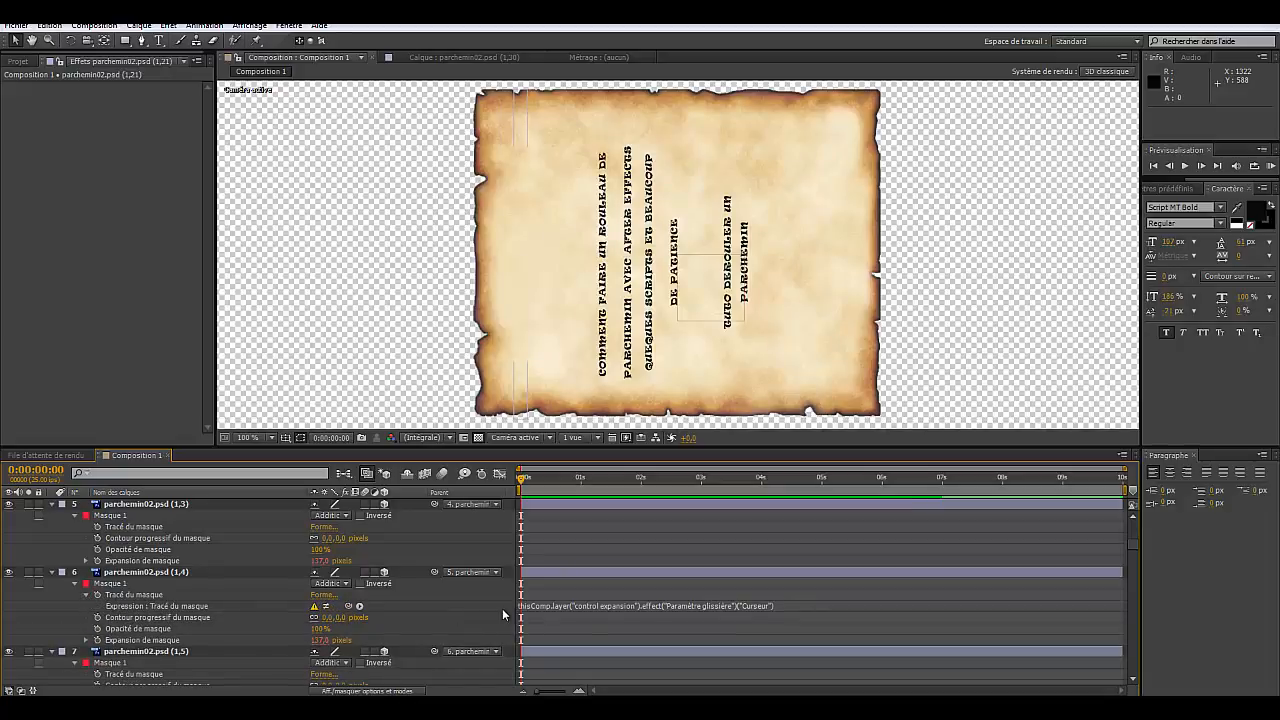
pyautogui.click(572, 607)
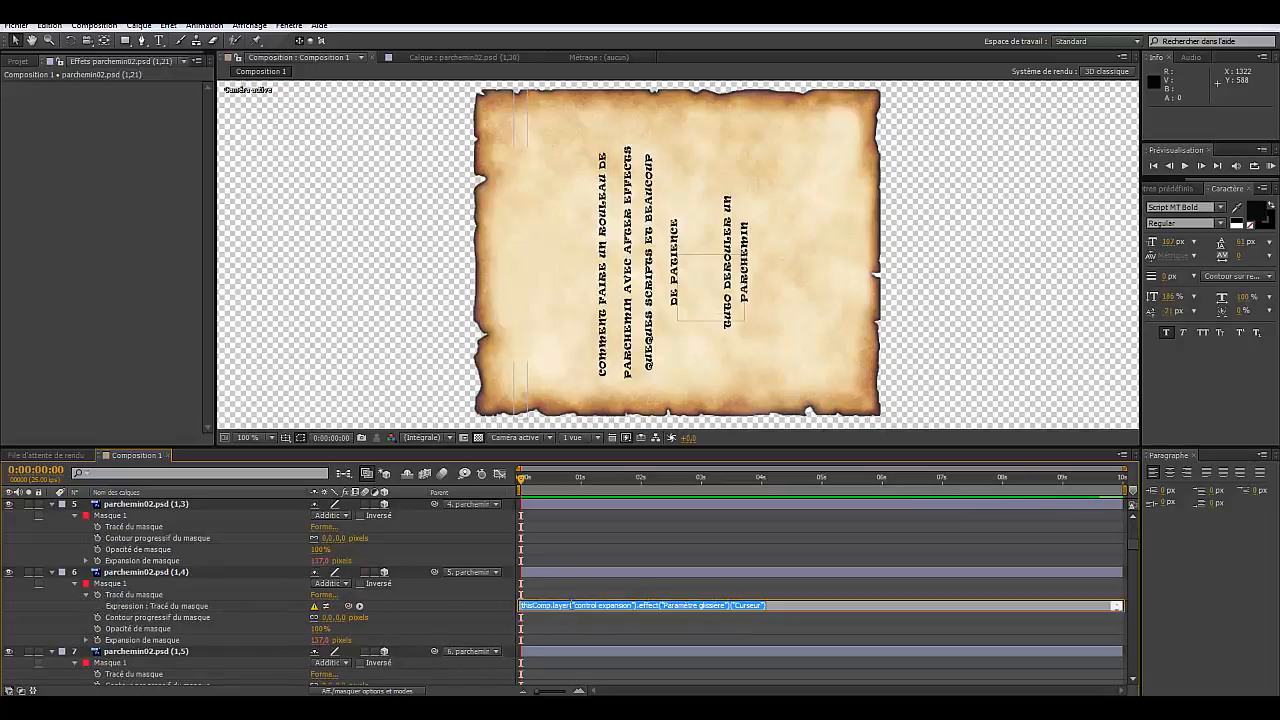
pyautogui.press('BackSpace')
pyautogui.click(612, 553)
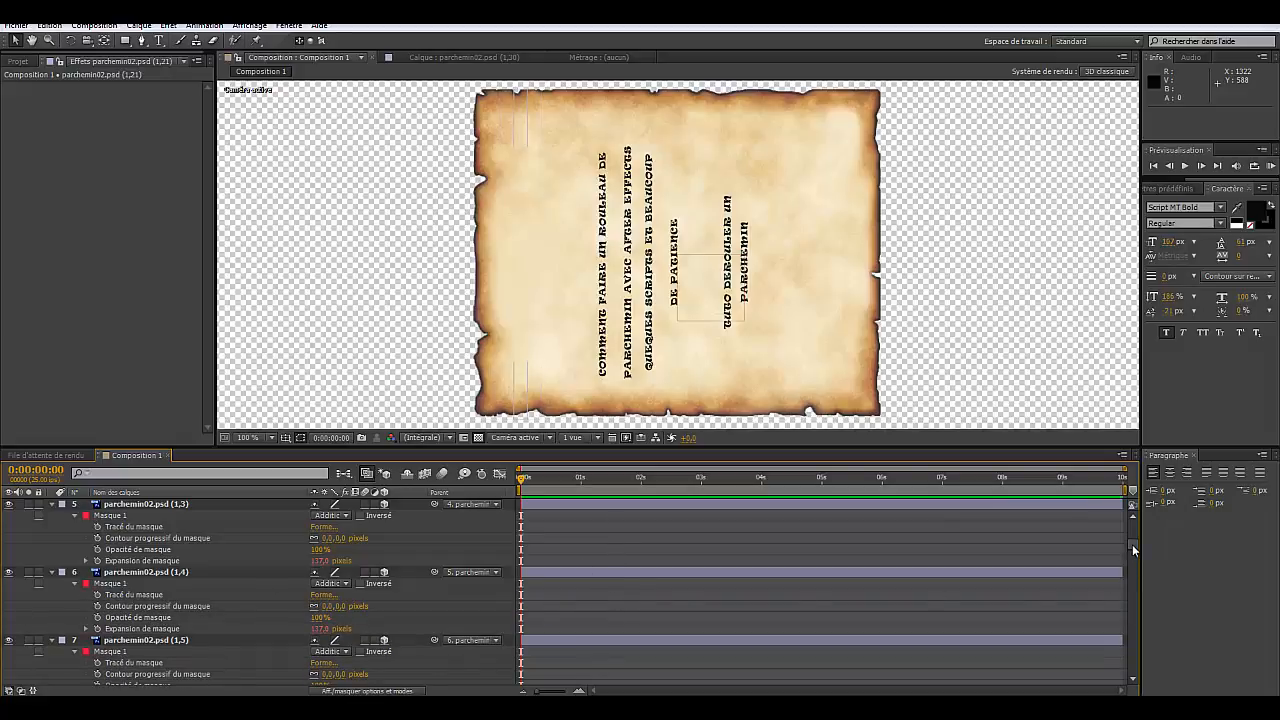
# Step: Set the control expansion slider to 22 and test the parchment roll by raising the control rotation slider to 10,73
pyautogui.moveTo(1132, 544); pyautogui.dragTo(1132, 512)
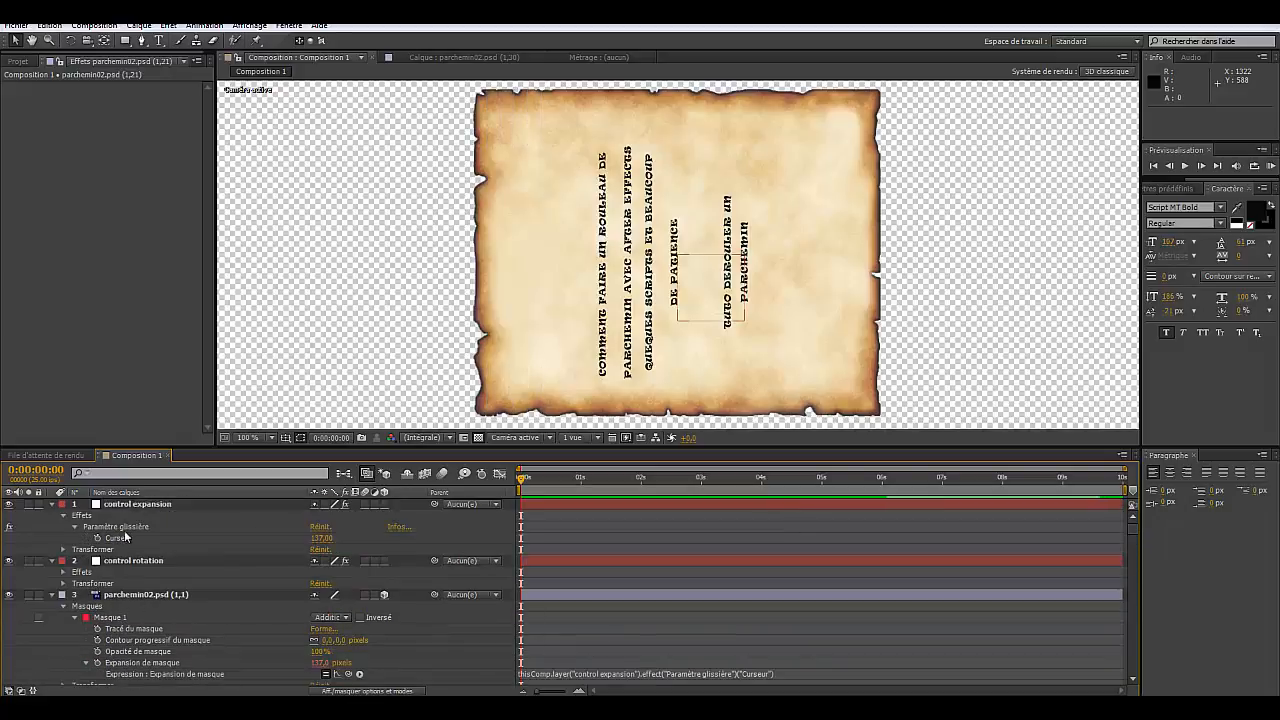
pyautogui.moveTo(322, 538); pyautogui.dragTo(255, 547)
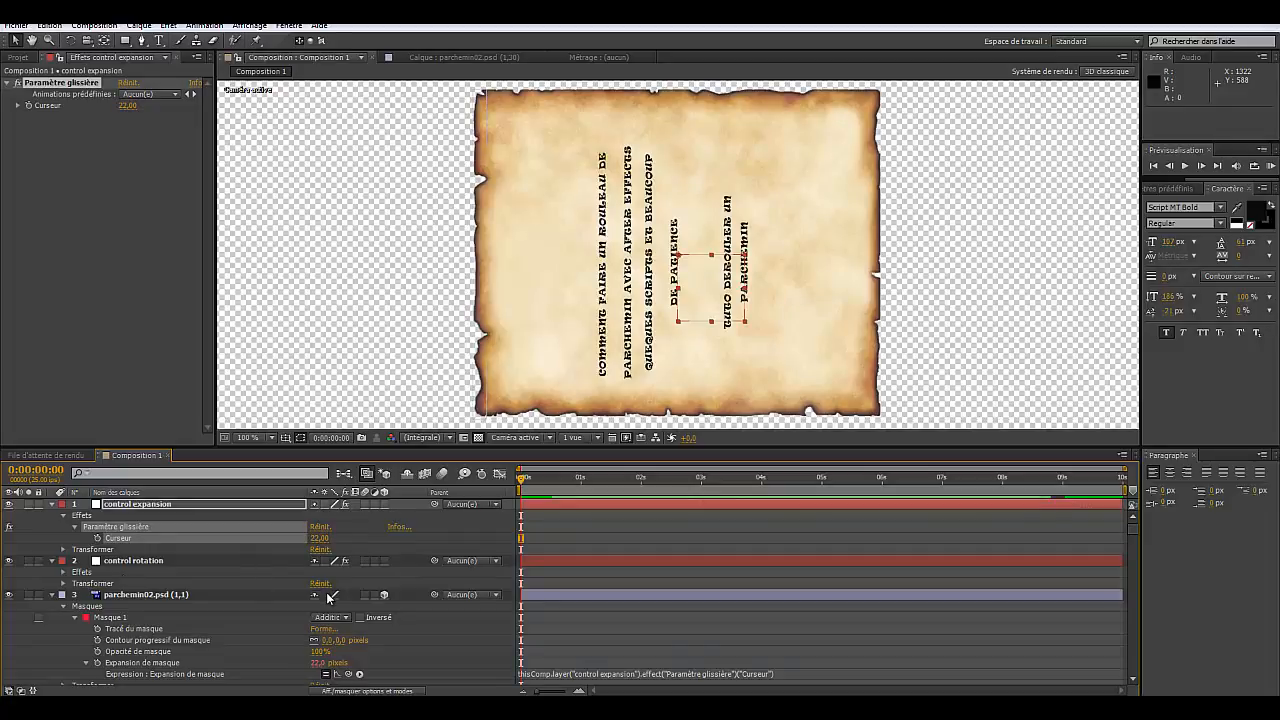
pyautogui.click(131, 562)
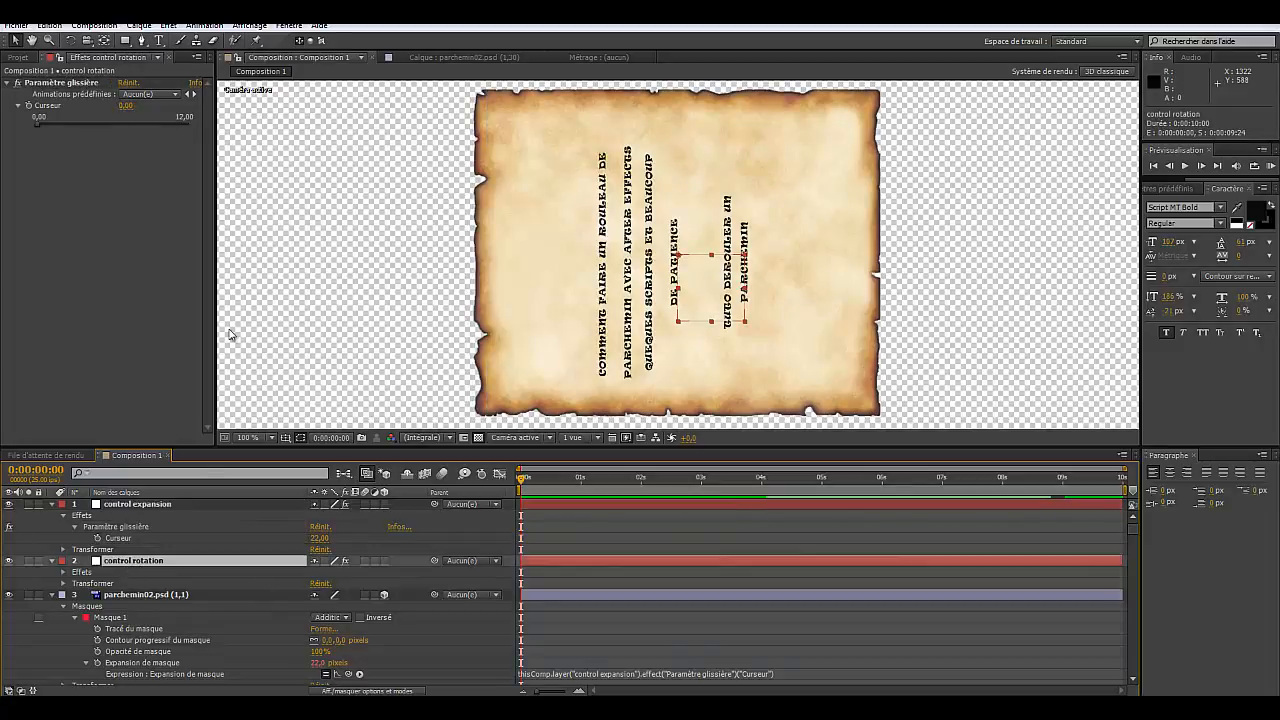
pyautogui.moveTo(40, 122); pyautogui.dragTo(184, 140)
pyautogui.hotkey('ctrl', 'z')
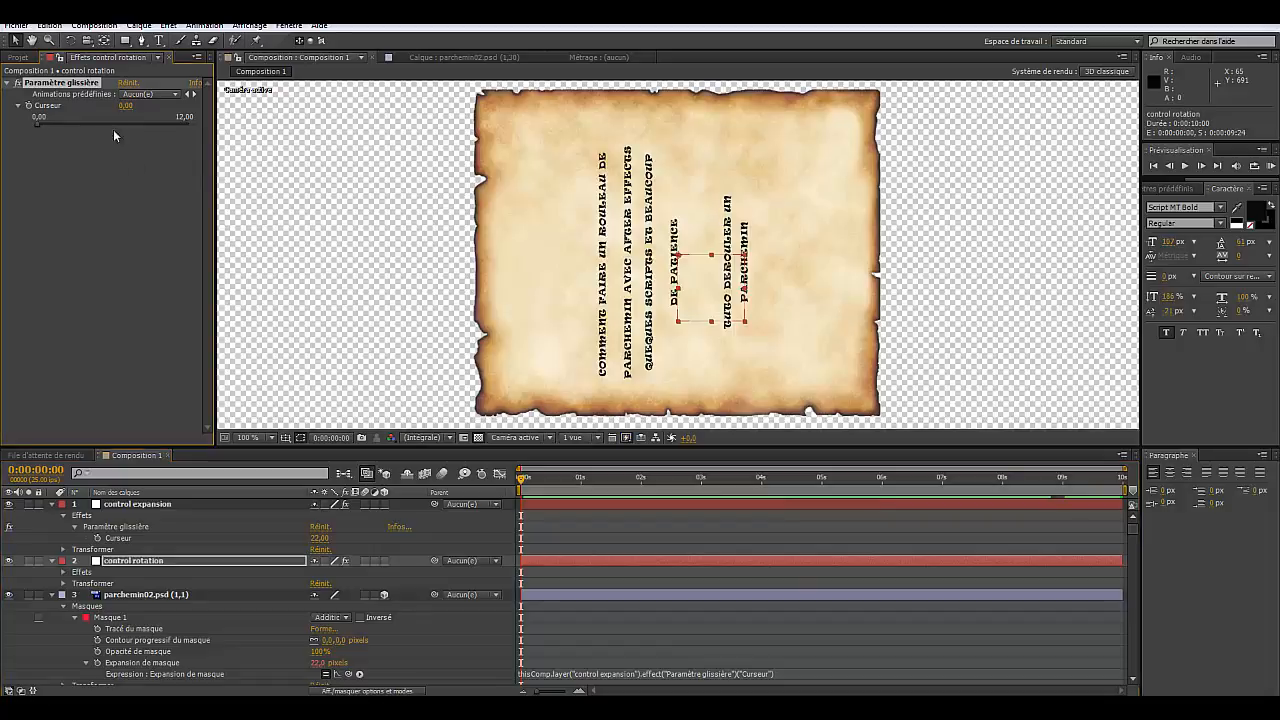
pyautogui.moveTo(53, 126); pyautogui.dragTo(172, 128)
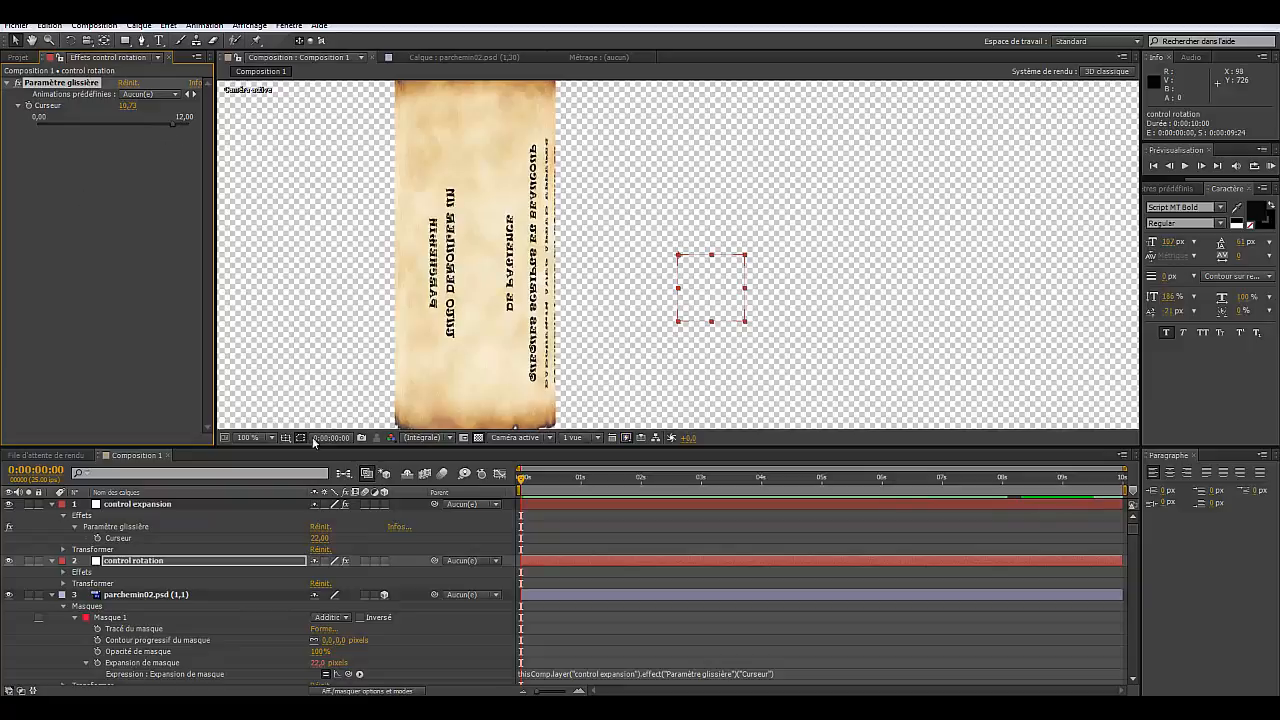
# Step: Try lower mask expansion values, set the control expansion slider to 14, and return the control rotation slider to 0
pyautogui.moveTo(318, 538); pyautogui.dragTo(299, 539)
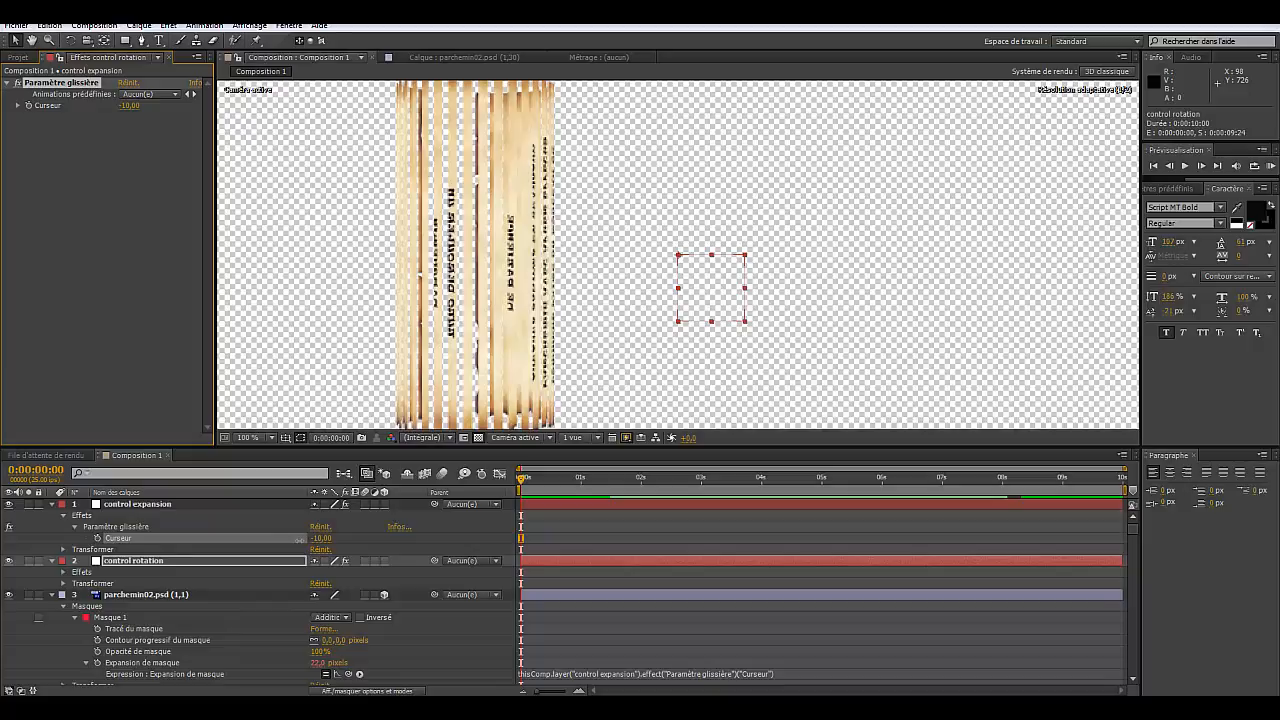
pyautogui.moveTo(299, 539); pyautogui.dragTo(312, 538)
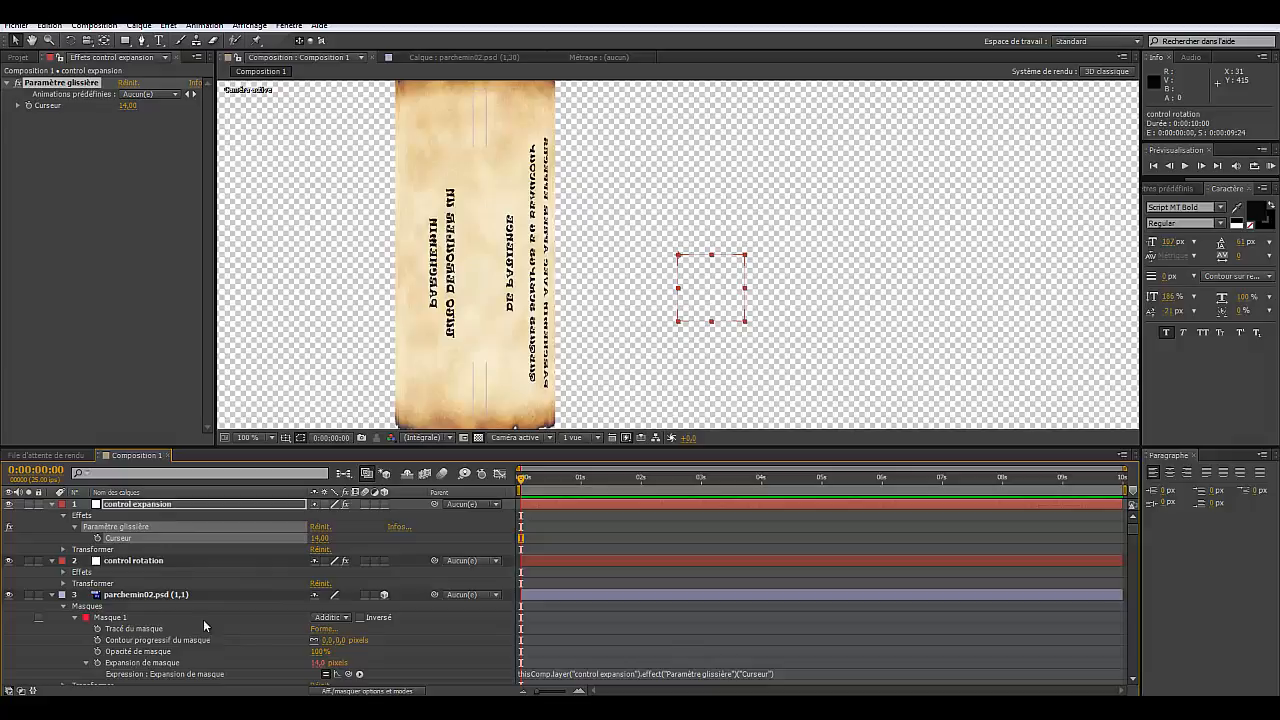
pyautogui.click(147, 560)
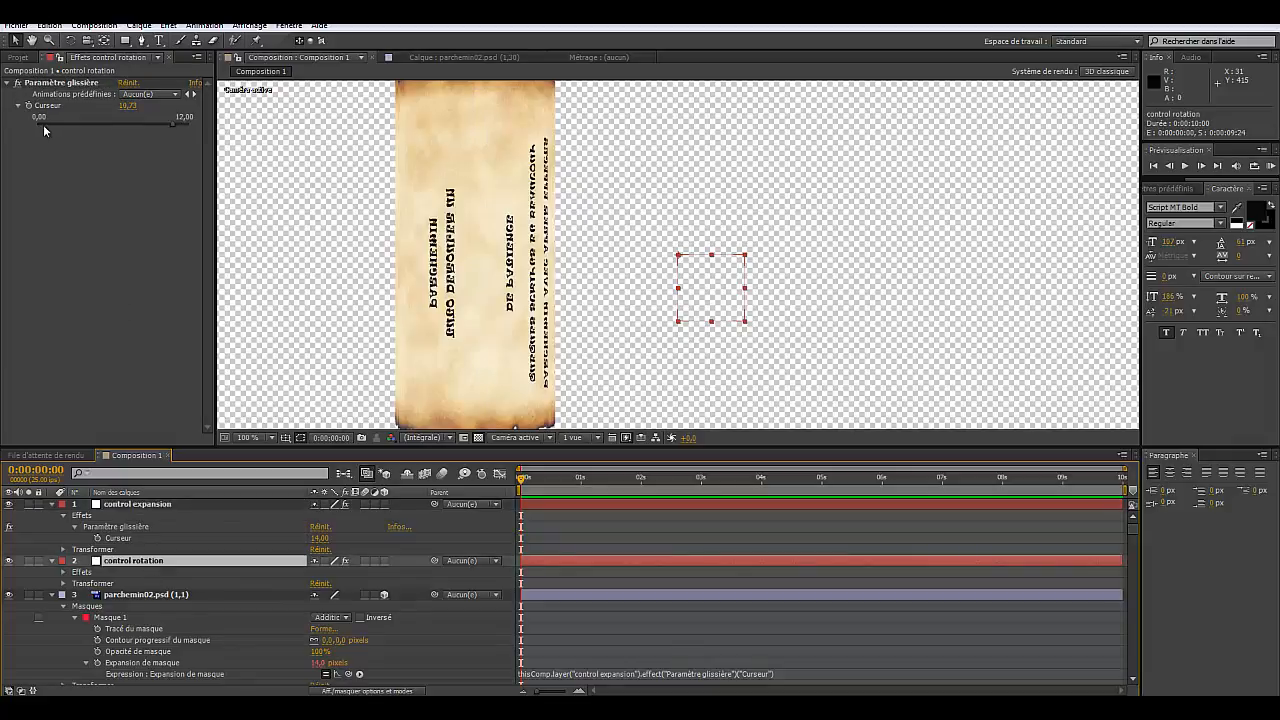
pyautogui.moveTo(172, 124); pyautogui.dragTo(38, 129)
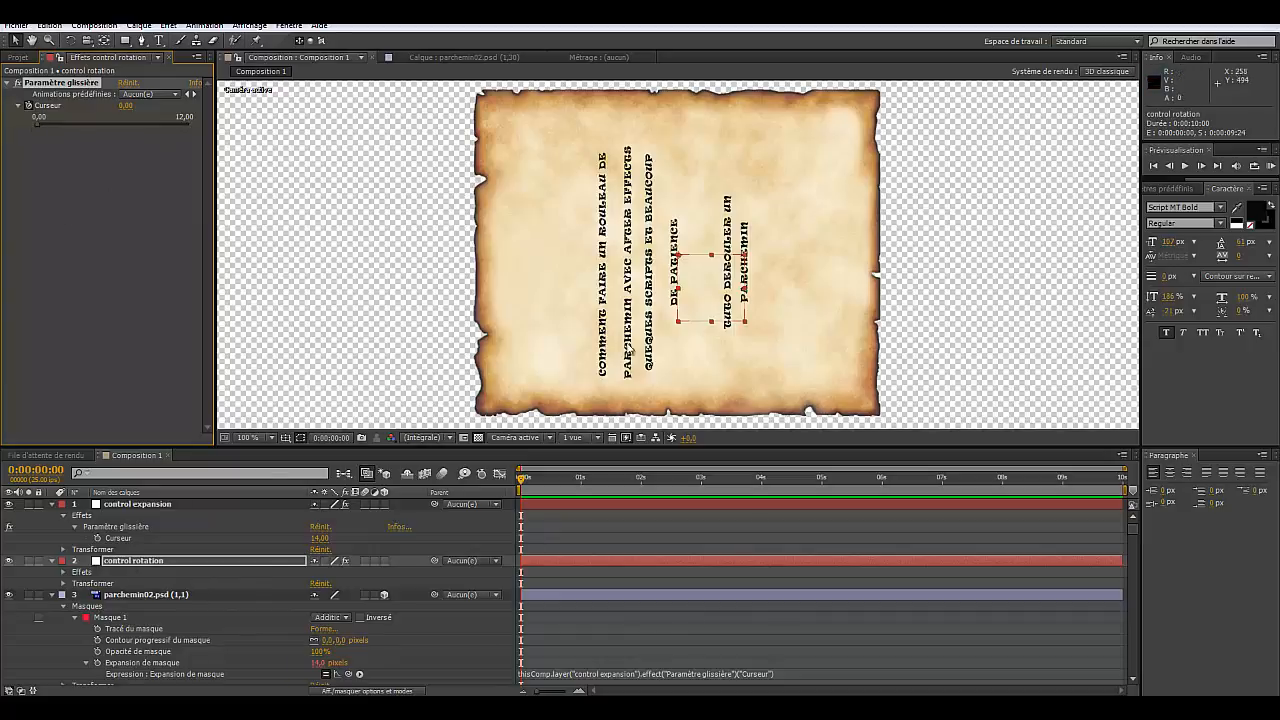
# Step: Keyframe the control rotation slider at 0 at 0:00:05:00 and reveal its Curseur keyframes in the timeline
pyautogui.moveTo(524, 482); pyautogui.dragTo(763, 482)
pyautogui.moveTo(41, 130)
pyautogui.mouseDown()
pyautogui.moveTo(191, 133)
pyautogui.moveTo(38, 131)
pyautogui.mouseUp()
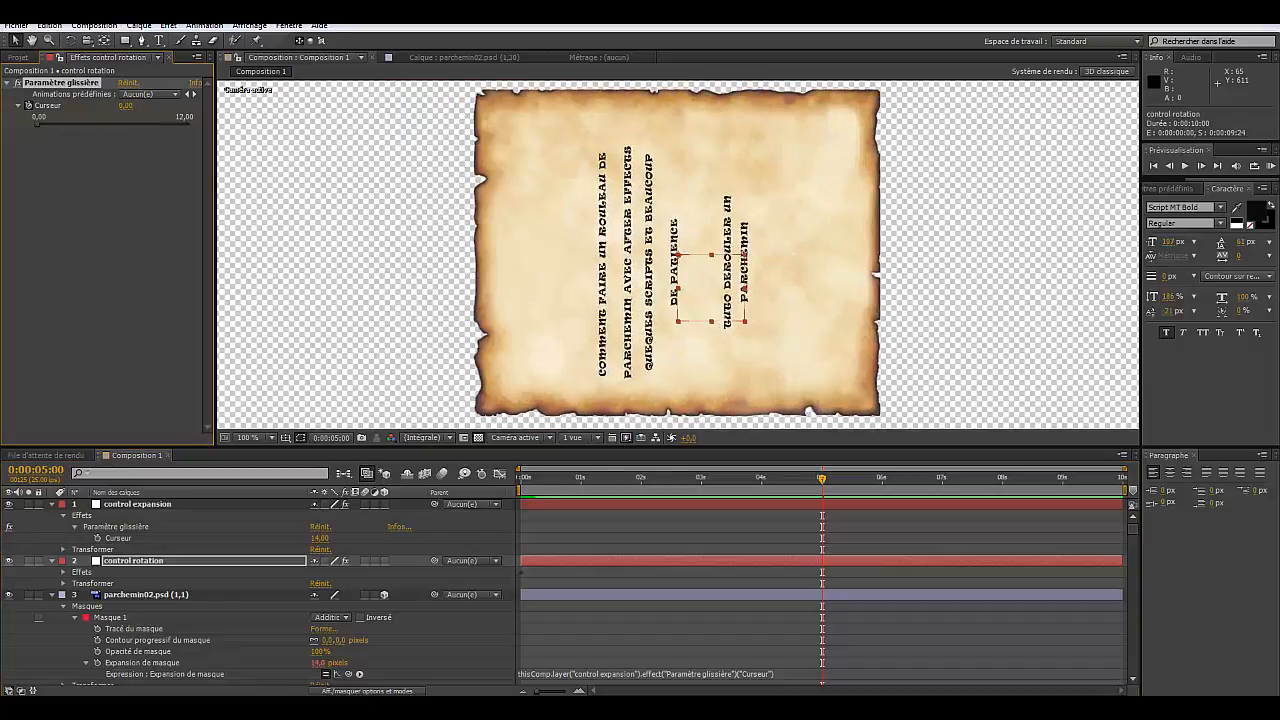
pyautogui.click(520, 572)
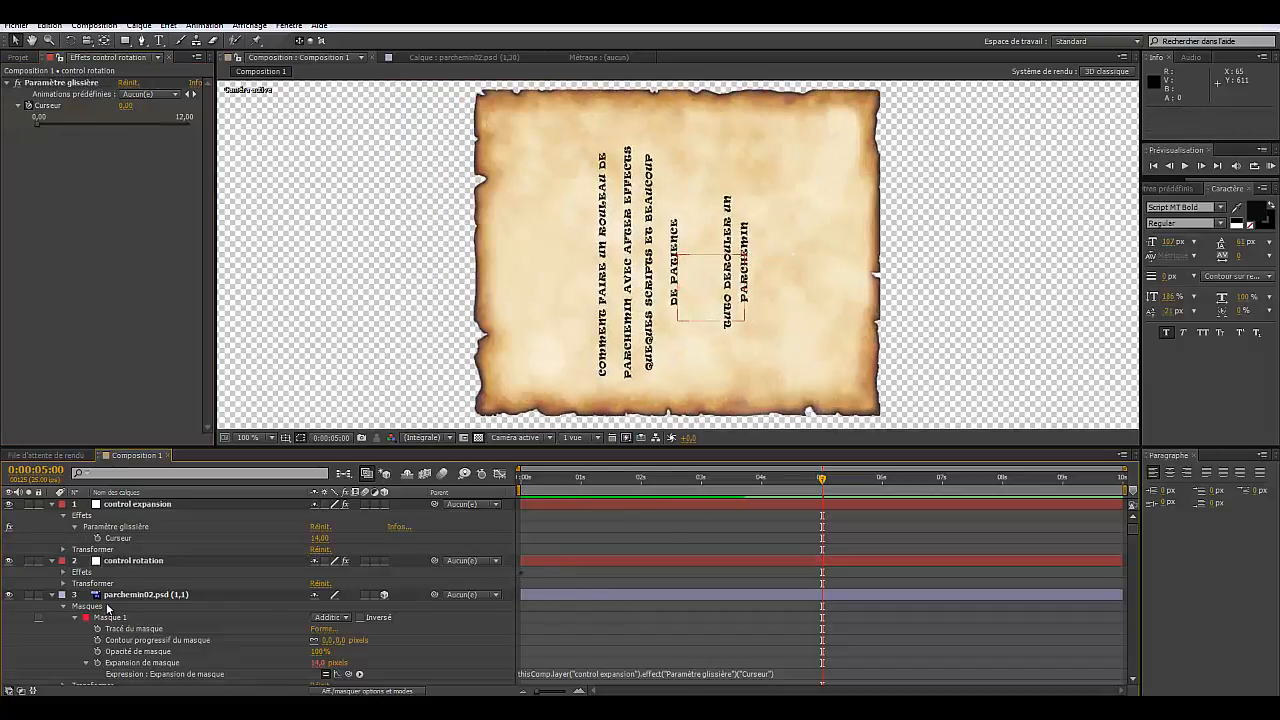
pyautogui.click(64, 572)
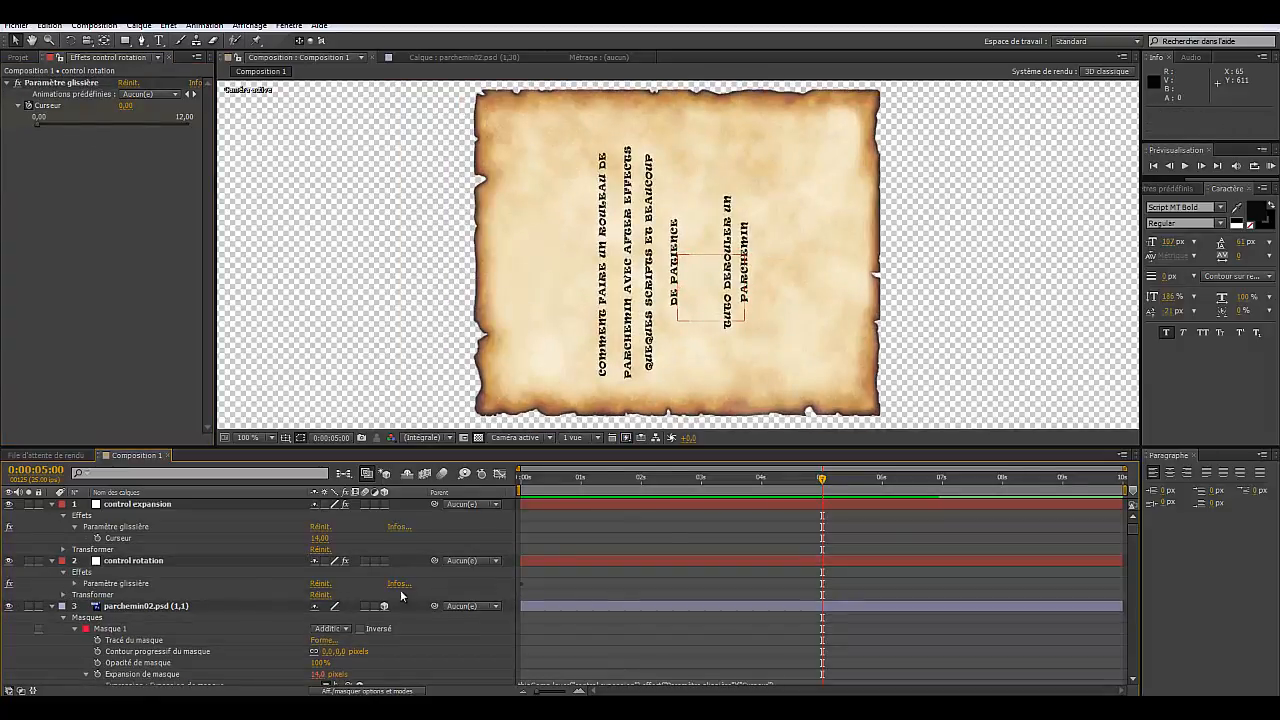
pyautogui.click(75, 584)
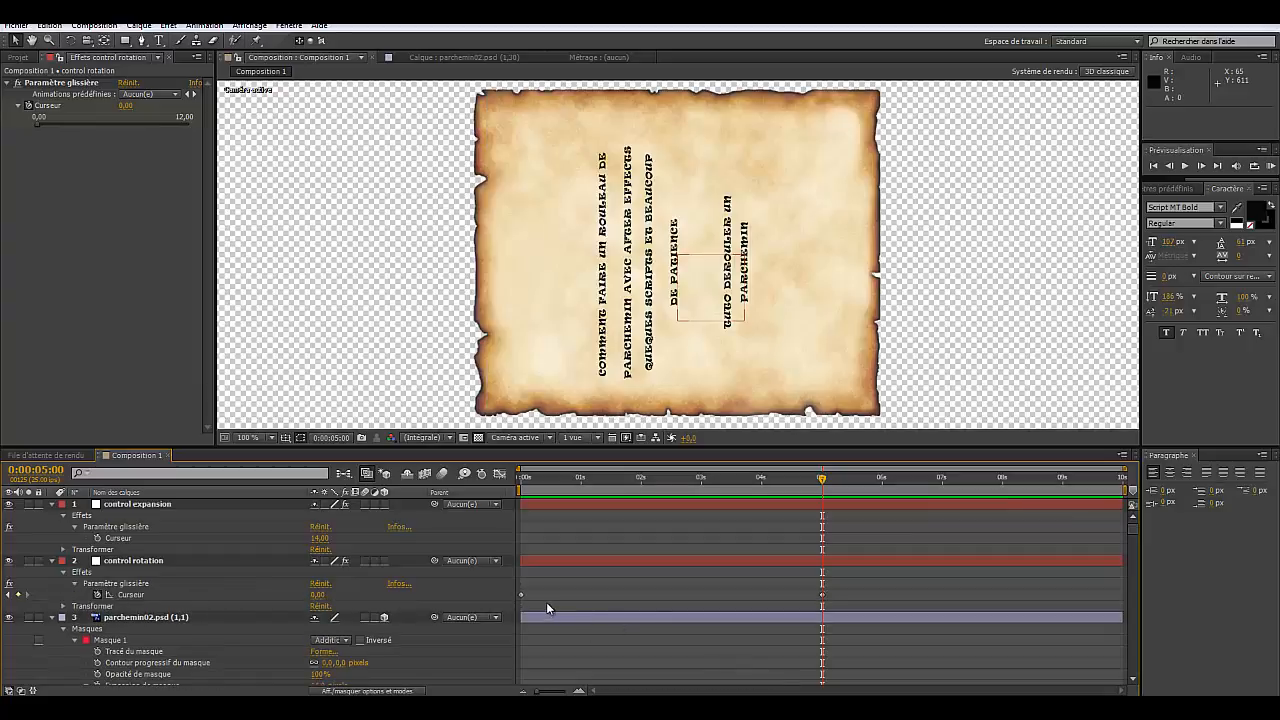
# Step: Shift the second Curseur keyframe of control rotation to 0:00:04:24, scrub the animation, and remove all keyframes from that property
pyautogui.moveTo(822, 594); pyautogui.dragTo(846, 595)
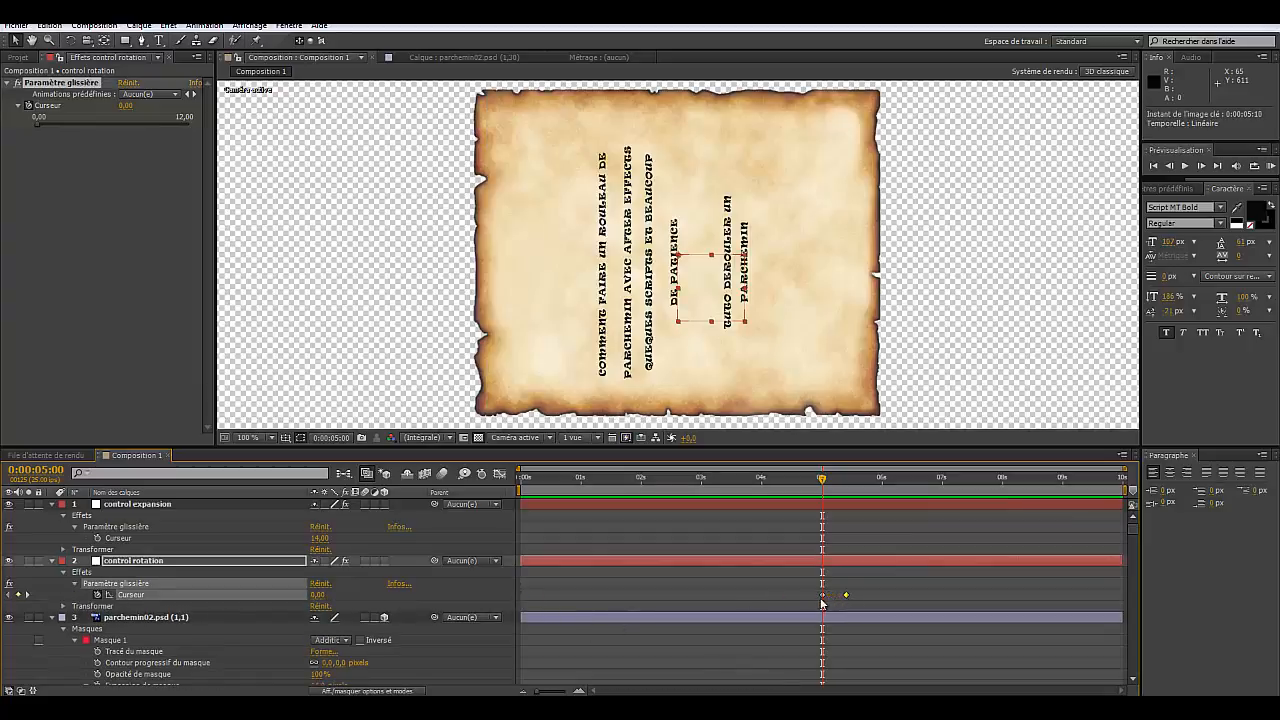
pyautogui.moveTo(531, 601); pyautogui.dragTo(521, 600)
pyautogui.moveTo(846, 594); pyautogui.dragTo(818, 596)
pyautogui.moveTo(822, 481); pyautogui.dragTo(515, 534)
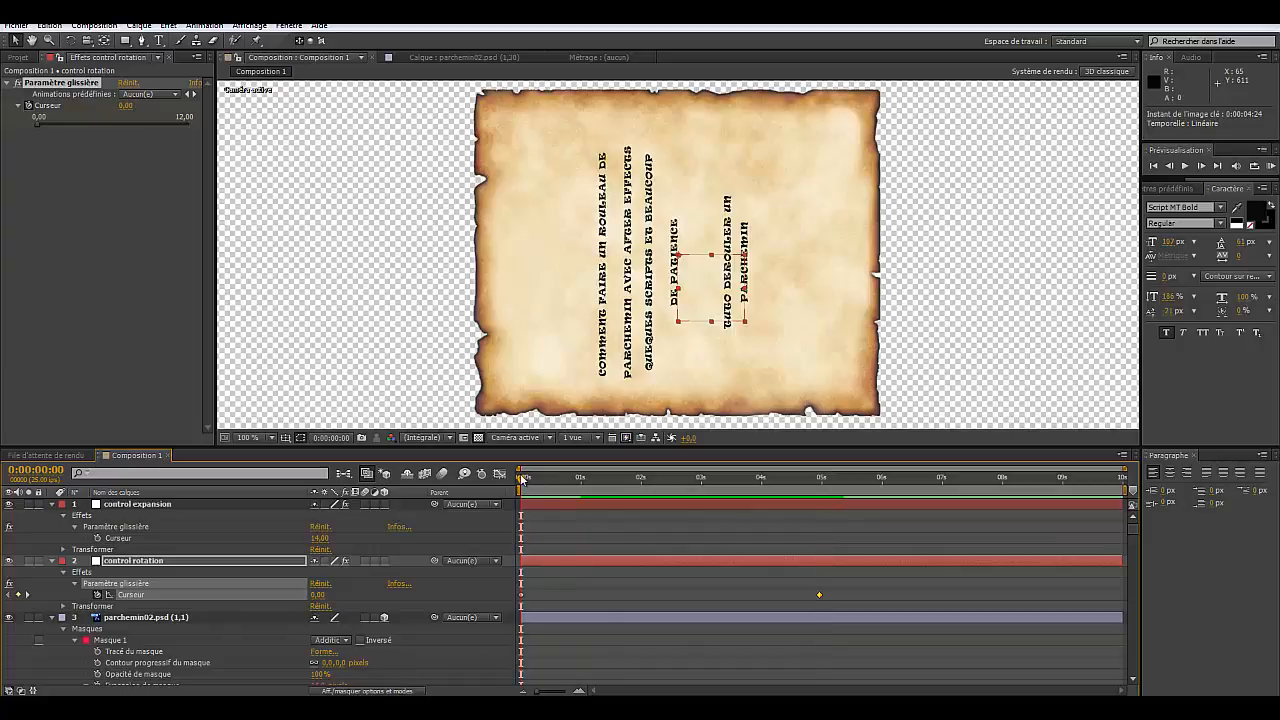
pyautogui.moveTo(521, 479); pyautogui.dragTo(822, 500)
pyautogui.click(702, 482)
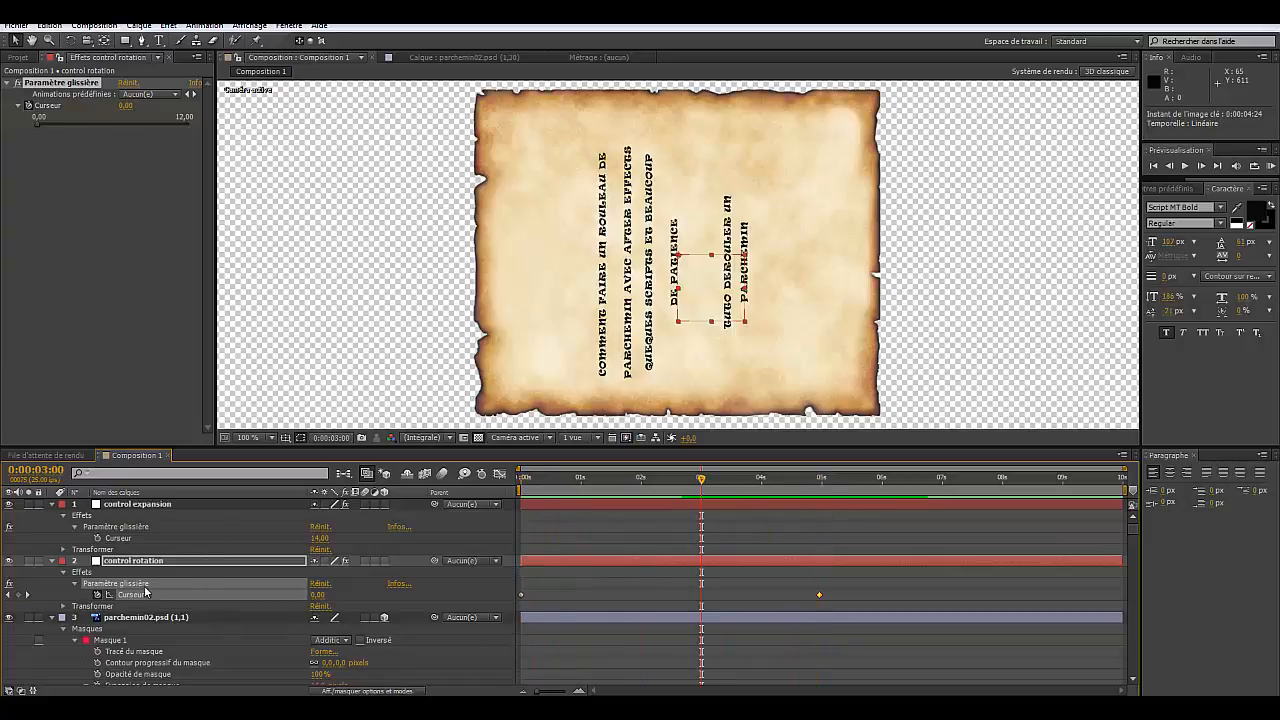
pyautogui.click(98, 595)
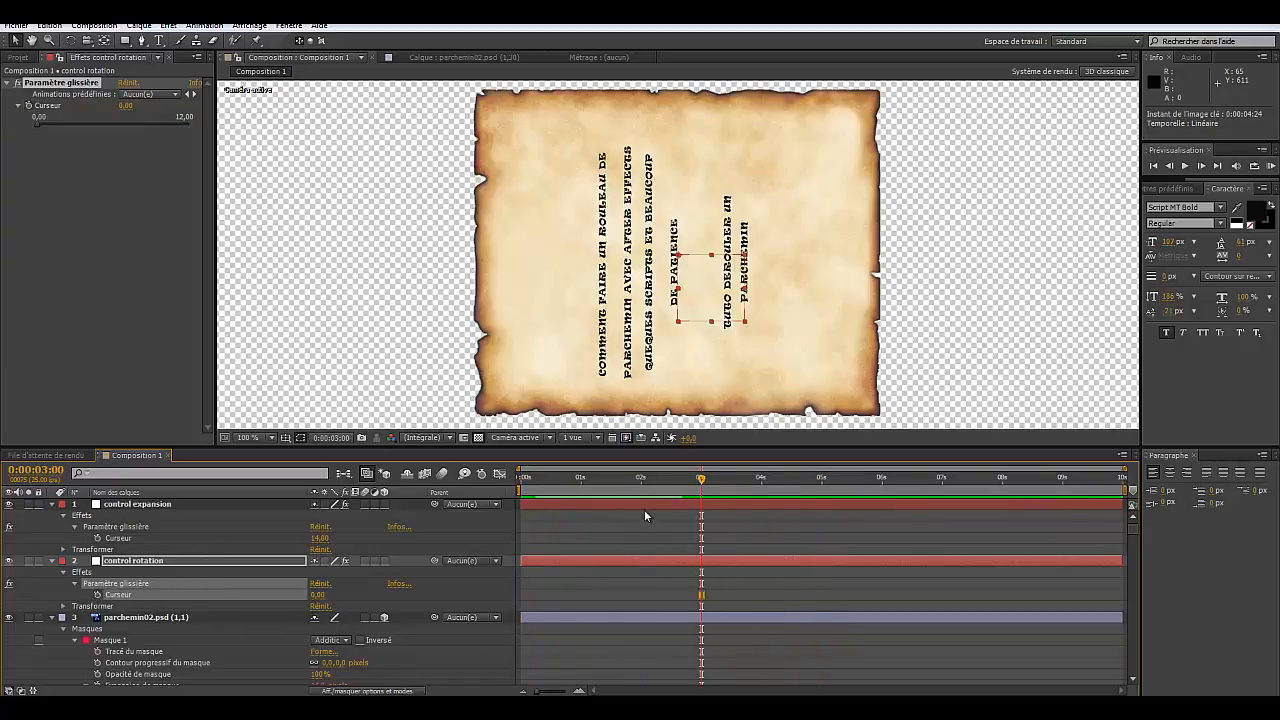
# Step: At 0:00:00:00, set the control rotation slider to 12 and enable keyframing on its Curseur property
pyautogui.moveTo(702, 485); pyautogui.dragTo(552, 500)
pyautogui.press('Home')
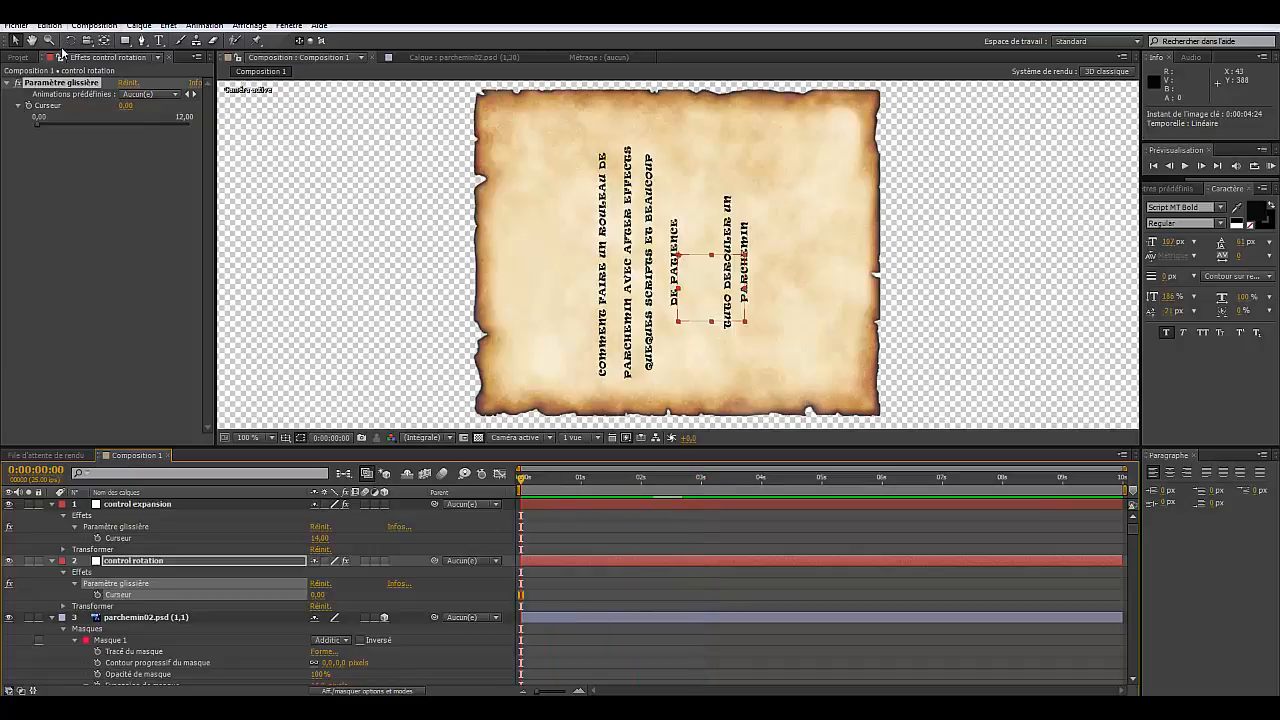
pyautogui.moveTo(131, 122); pyautogui.dragTo(197, 127)
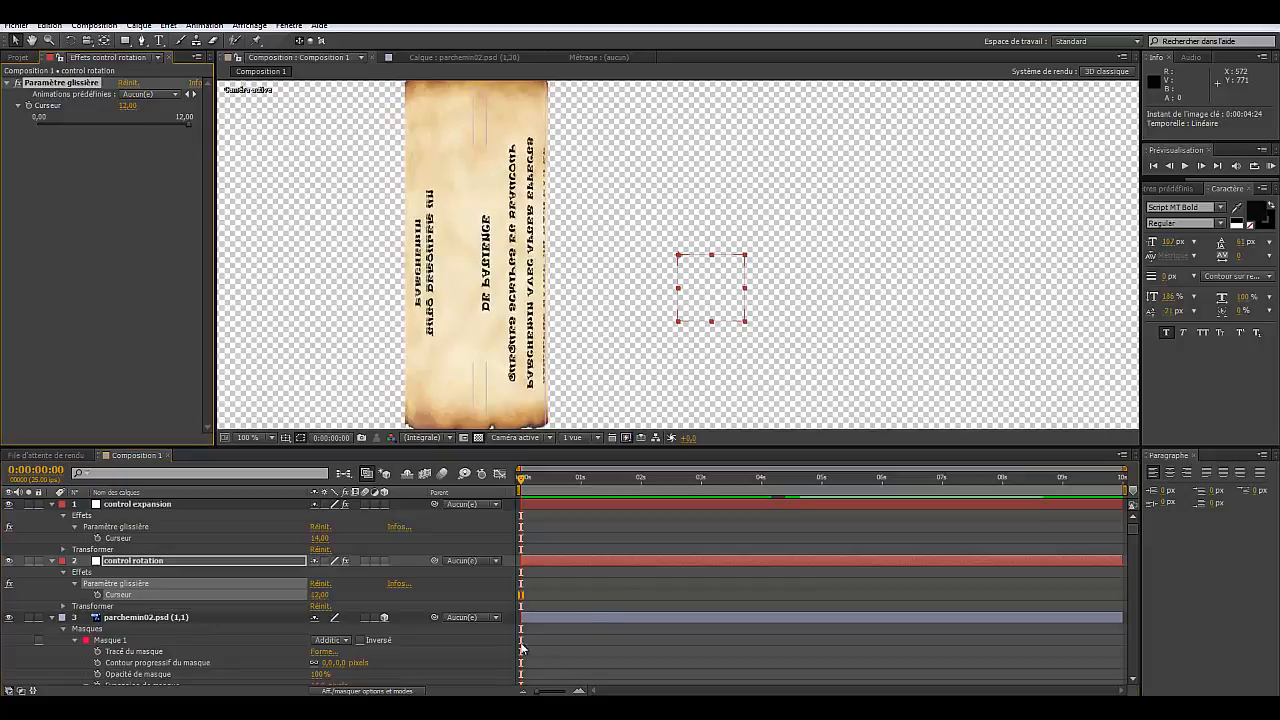
pyautogui.click(98, 595)
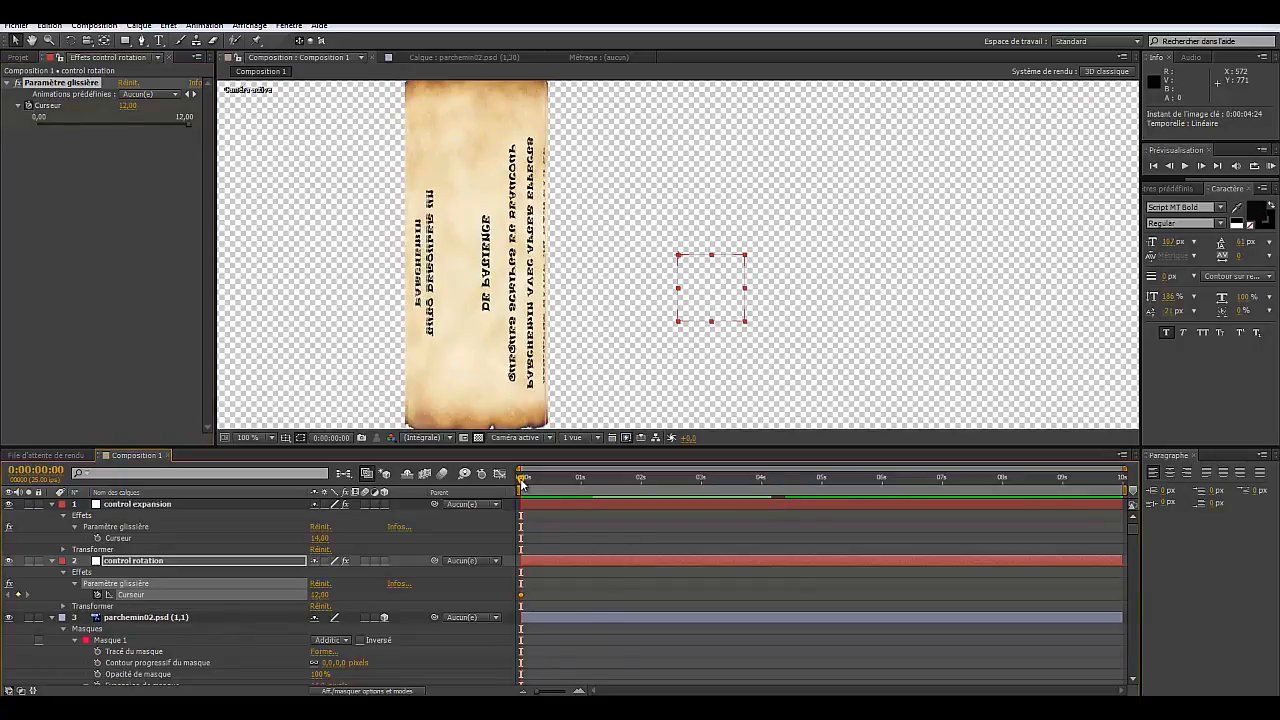
# Step: At 0:00:05:00, keyframe the control rotation slider at 0 and scrub through the unrolling animation
pyautogui.moveTo(522, 481); pyautogui.dragTo(768, 506)
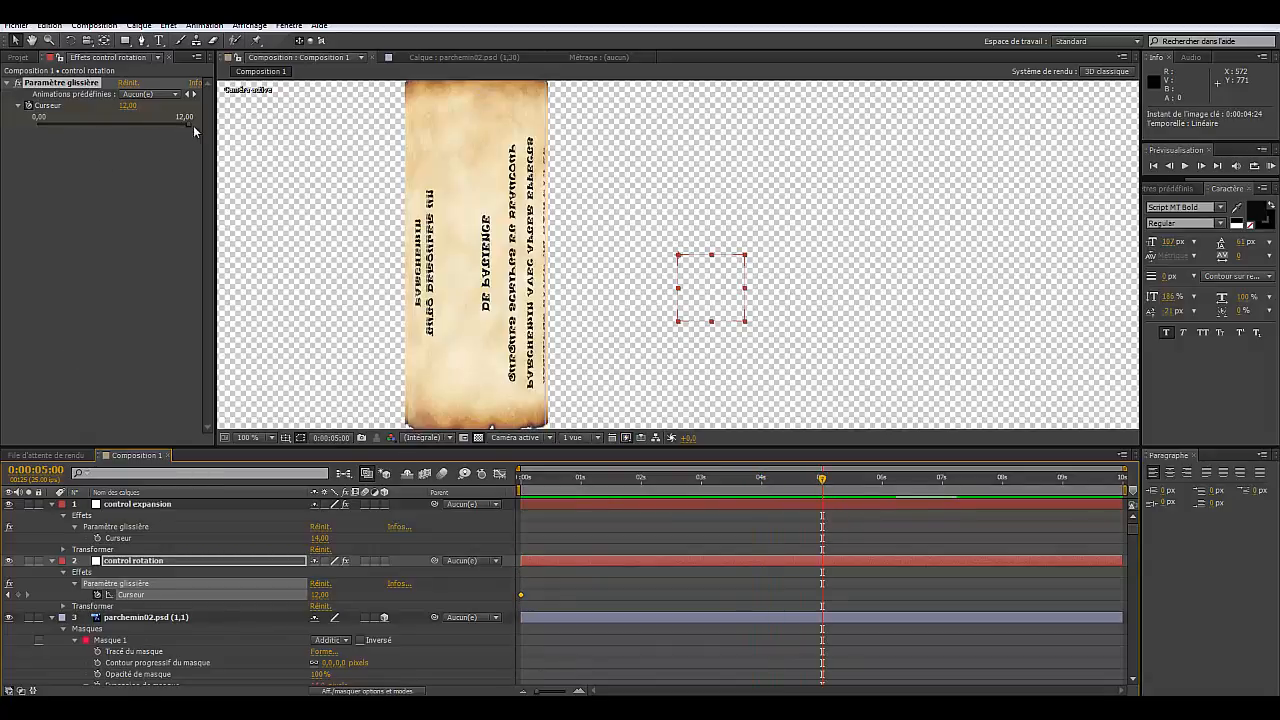
pyautogui.moveTo(195, 131); pyautogui.dragTo(36, 124)
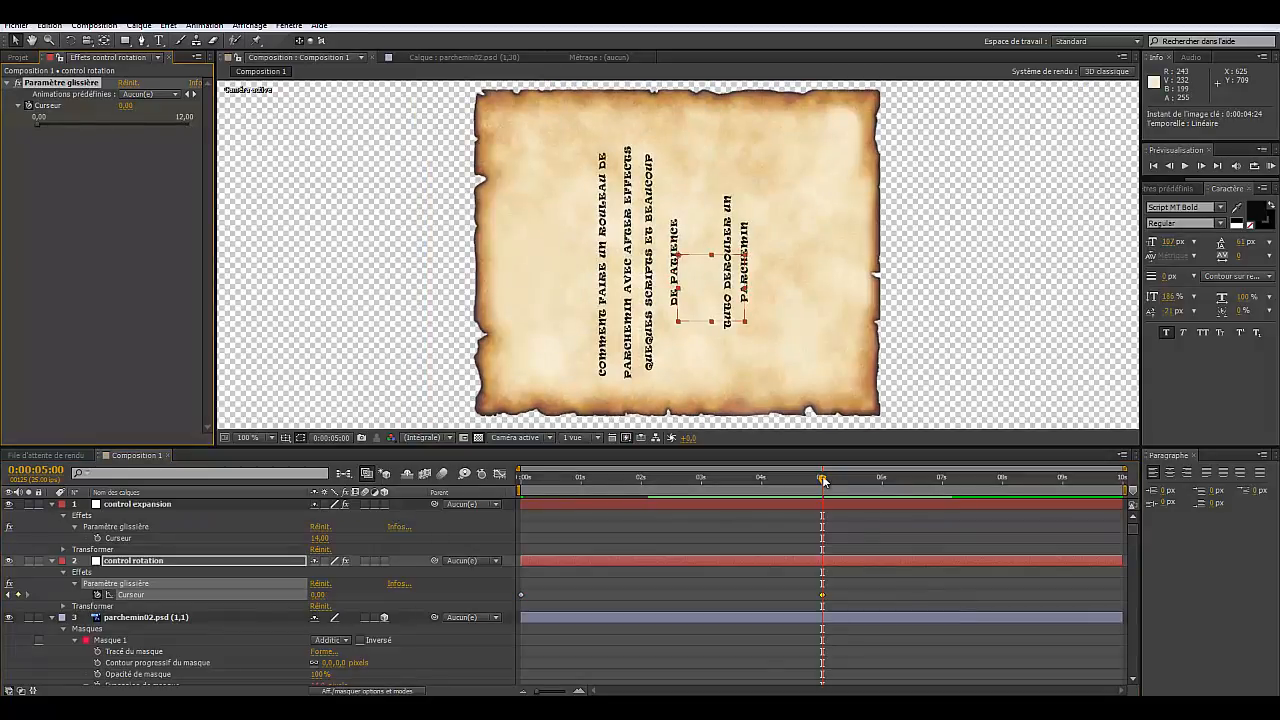
pyautogui.moveTo(823, 480); pyautogui.dragTo(821, 565)
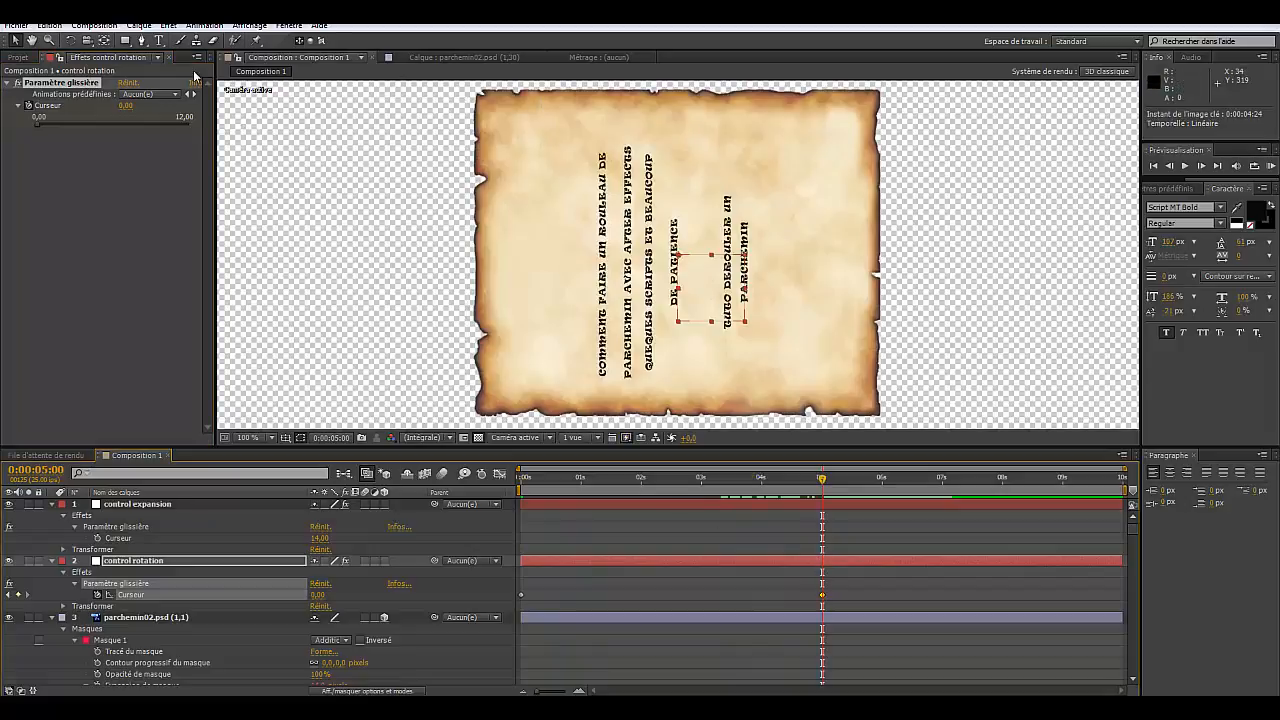
# Step: Create a two-node camera named Caméra 1 with the 50 mm preset
pyautogui.click(137, 26)
pyautogui.moveTo(140, 41)
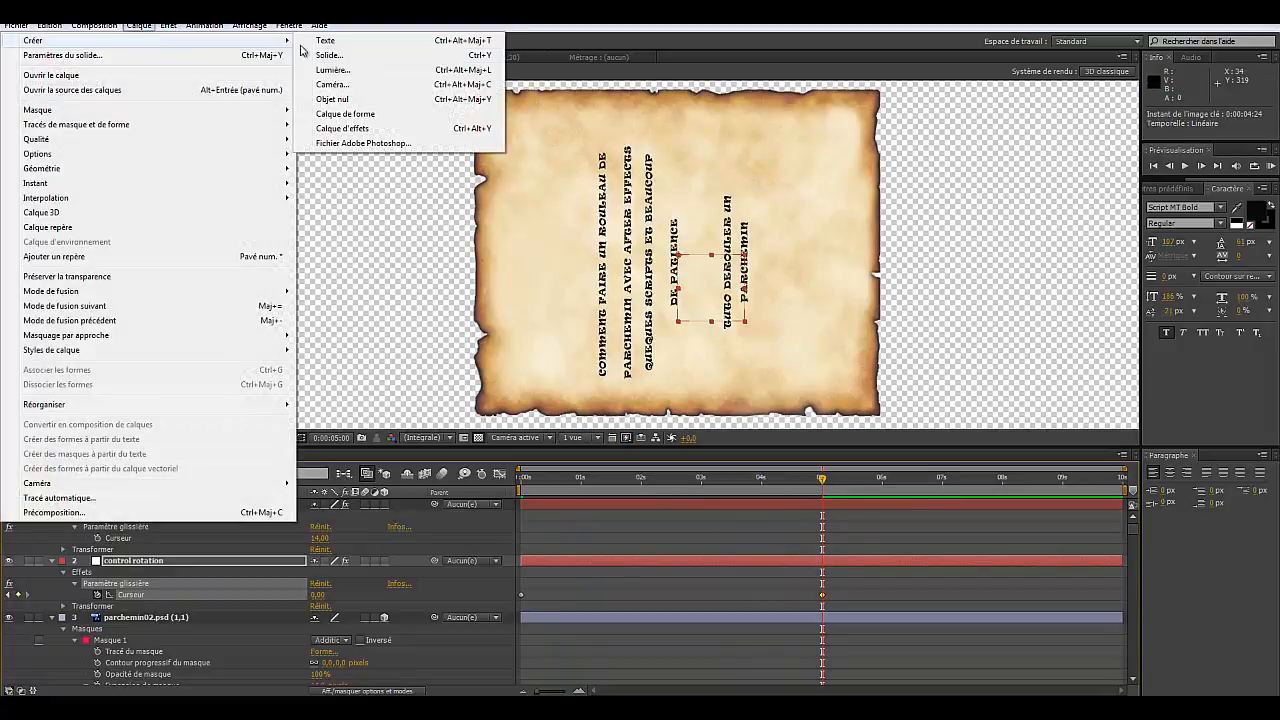
pyautogui.click(333, 85)
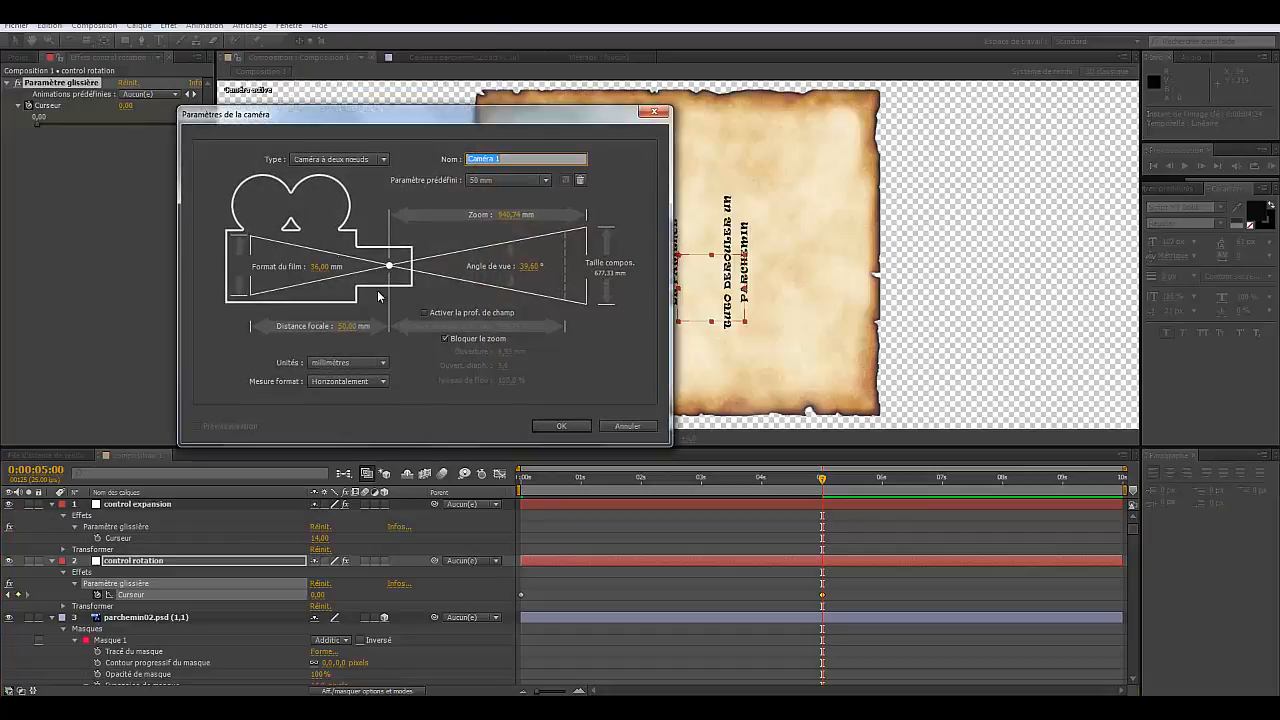
pyautogui.click(560, 424)
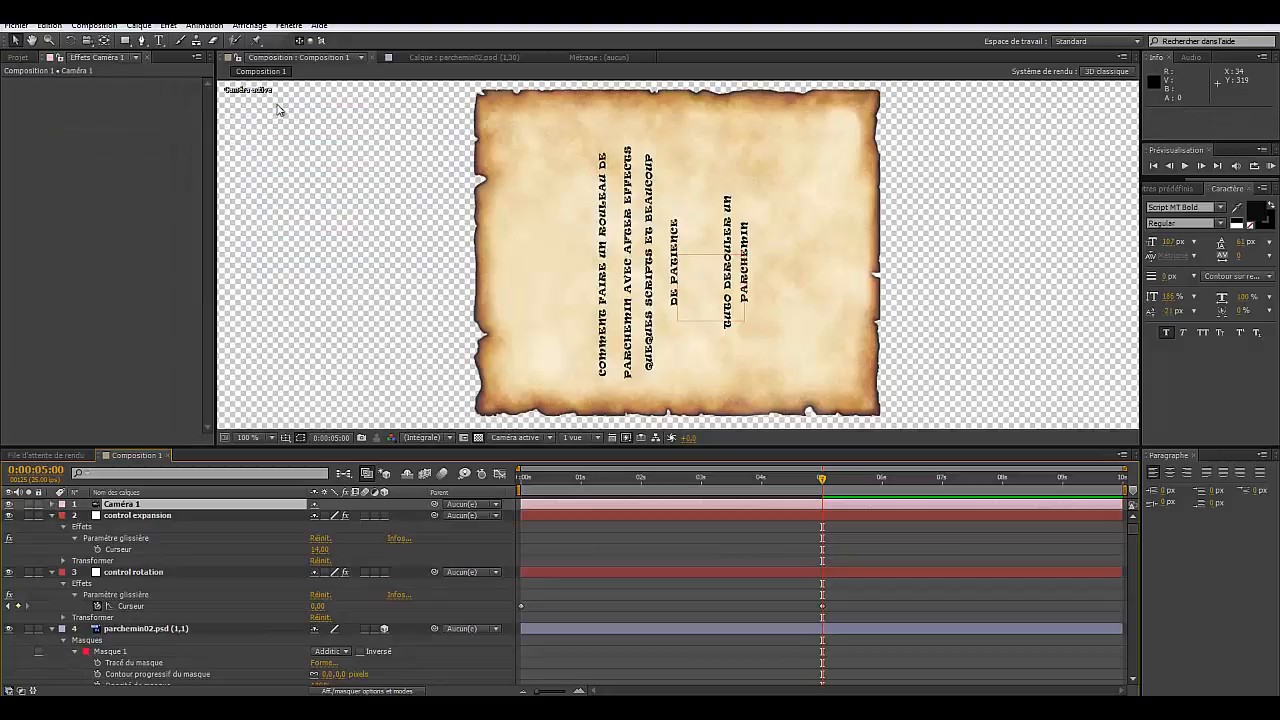
# Step: Create a null object, parent Caméra 1 to it, and make the null a 3D layer
pyautogui.click(140, 30)
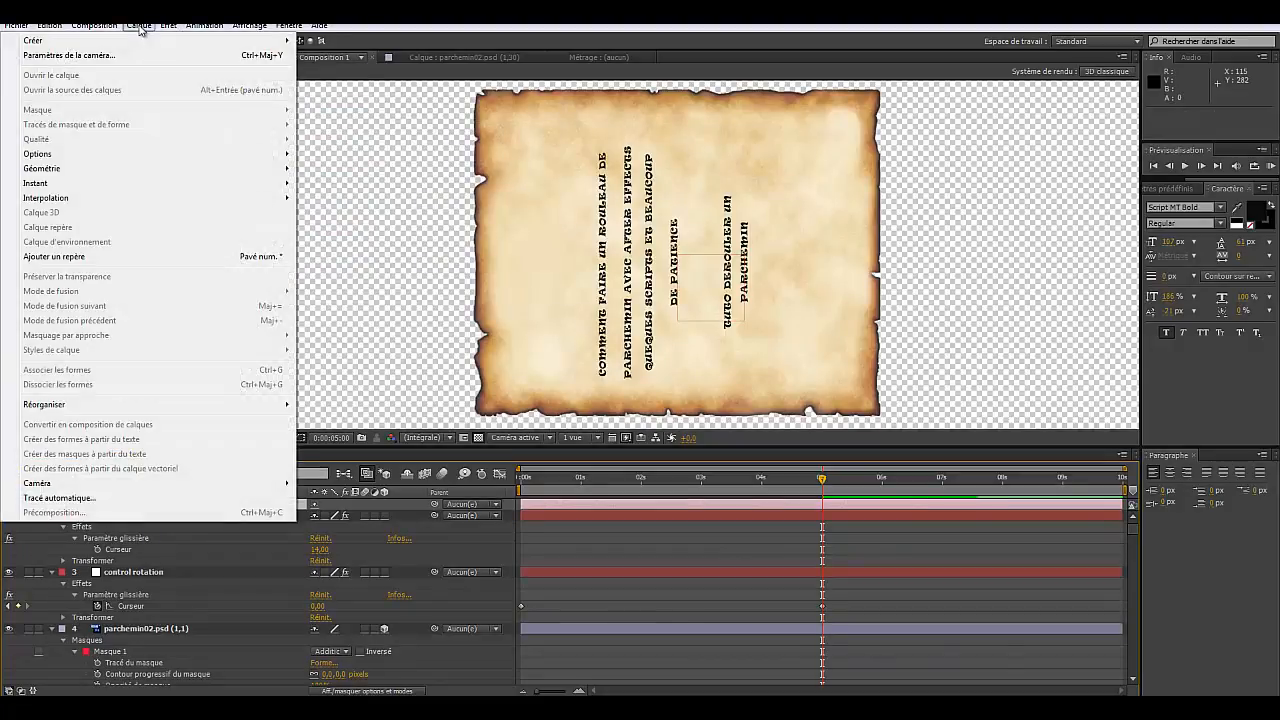
pyautogui.moveTo(130, 42)
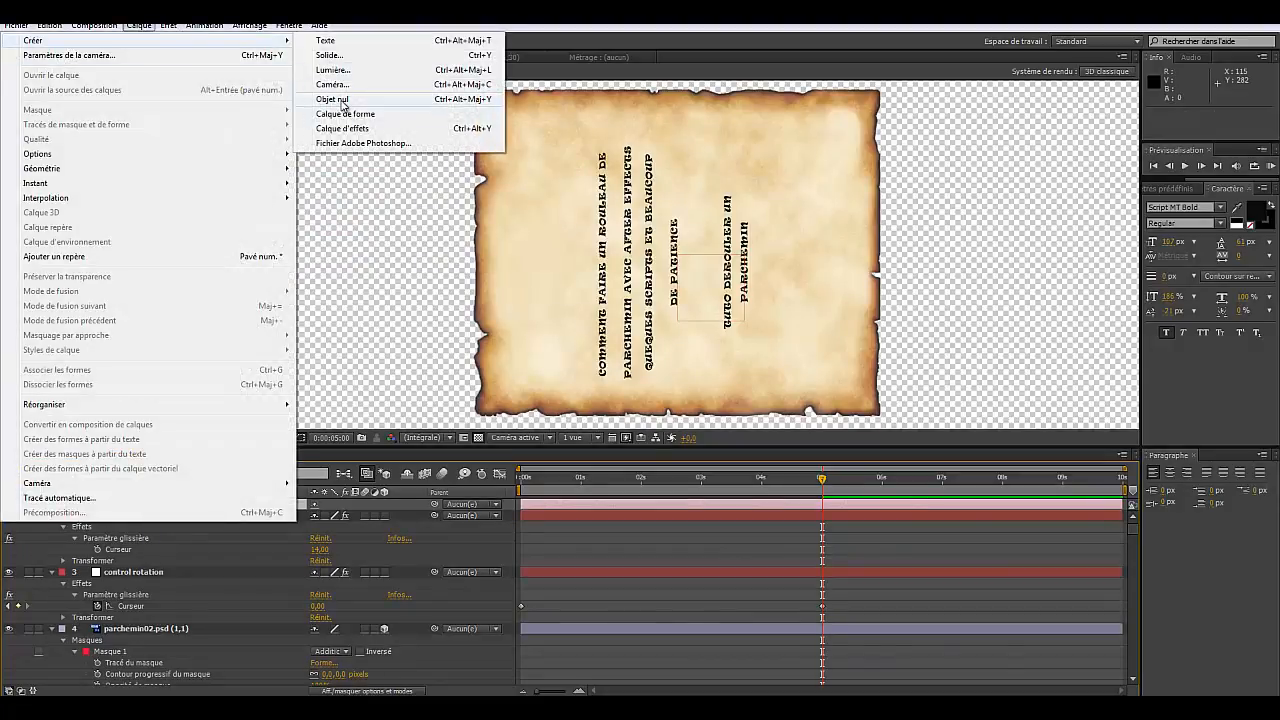
pyautogui.click(340, 100)
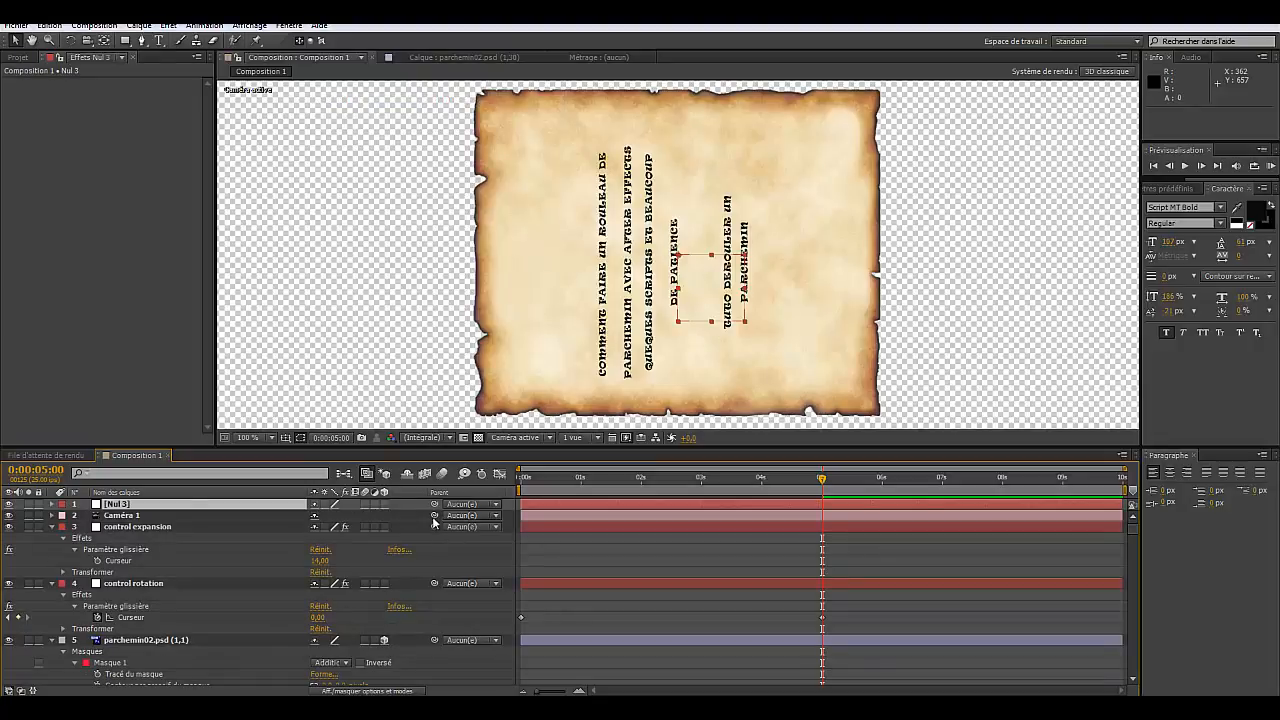
pyautogui.moveTo(434, 515); pyautogui.dragTo(110, 505)
pyautogui.click(384, 504)
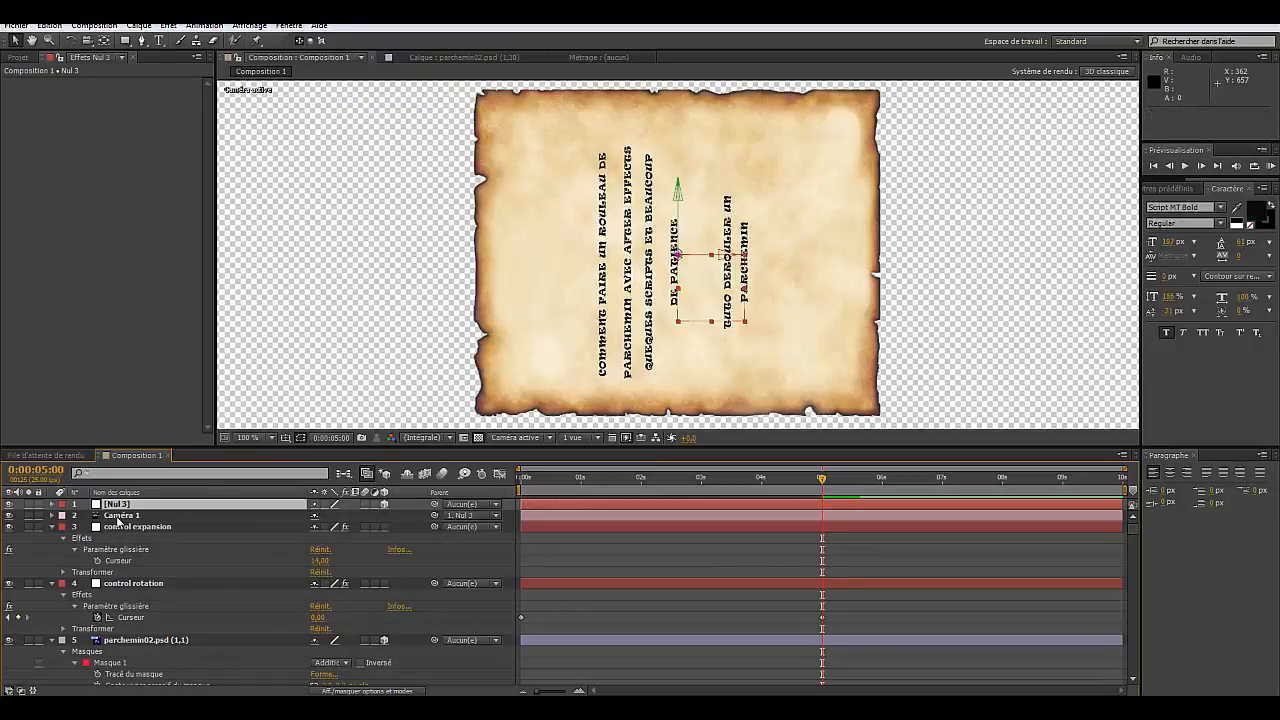
# Step: Rename the new null layer as control cam
pyautogui.rightClick(134, 505)
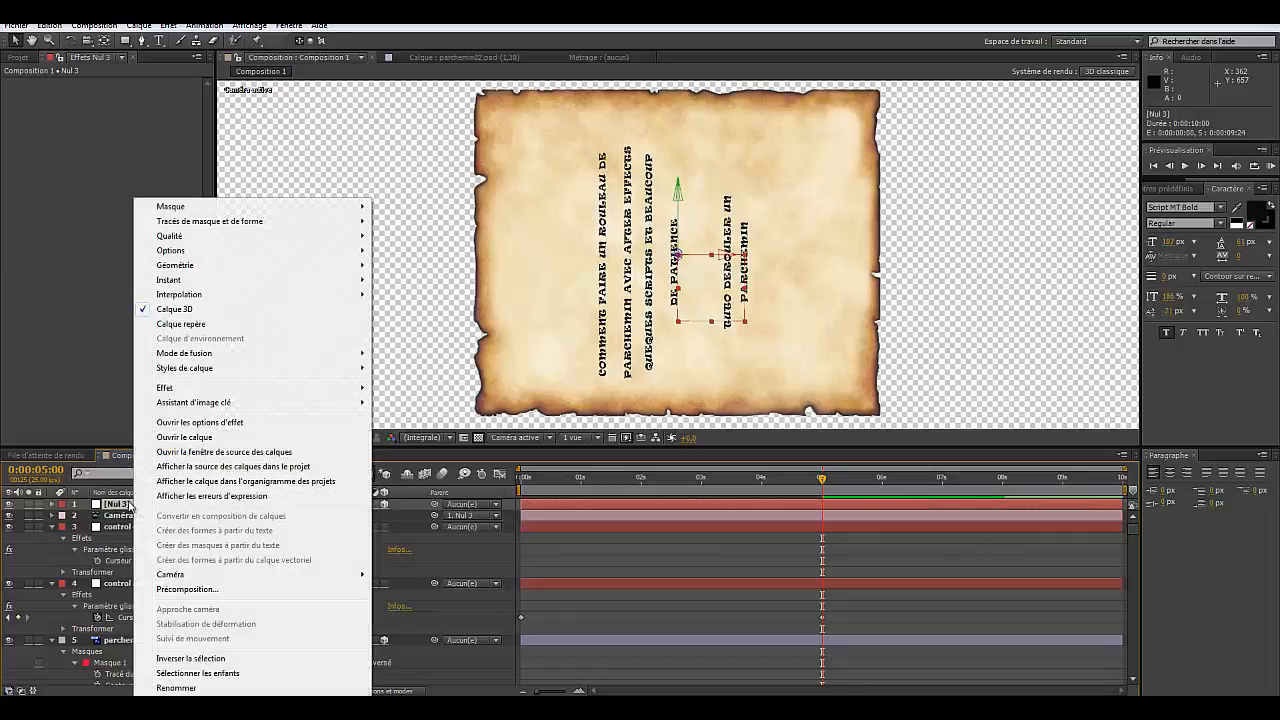
pyautogui.click(186, 687)
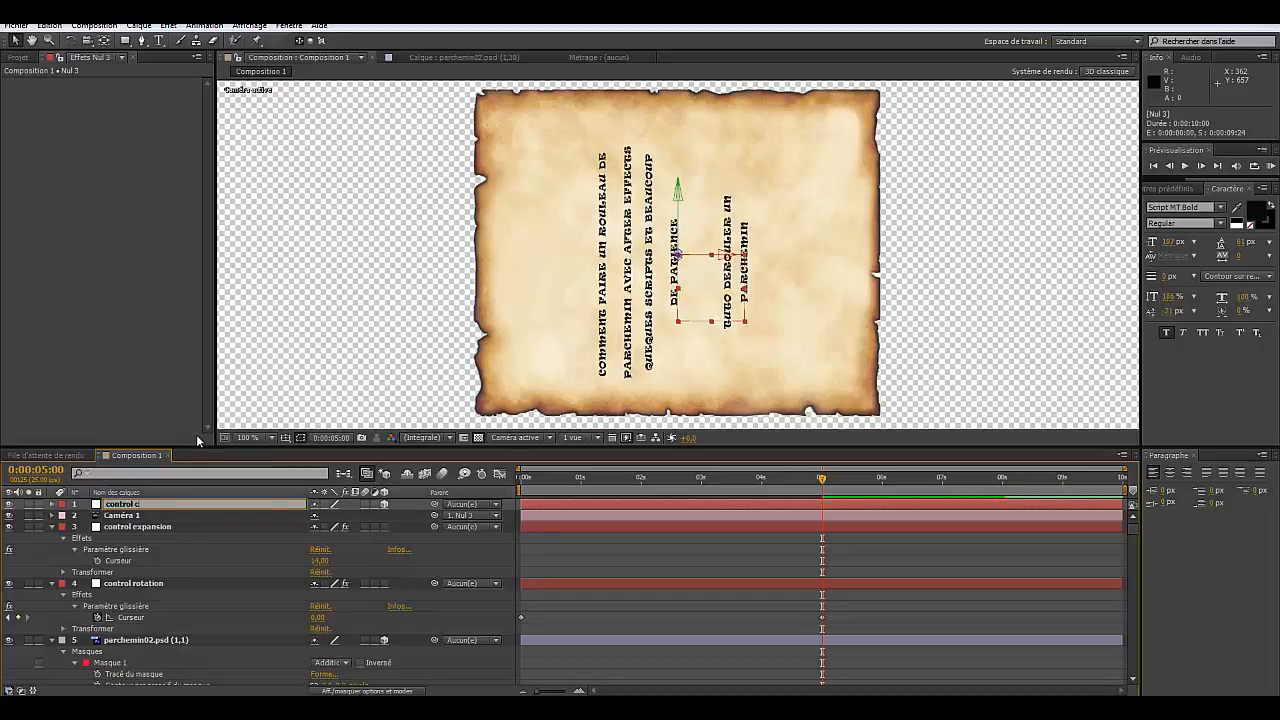
pyautogui.click(164, 375)
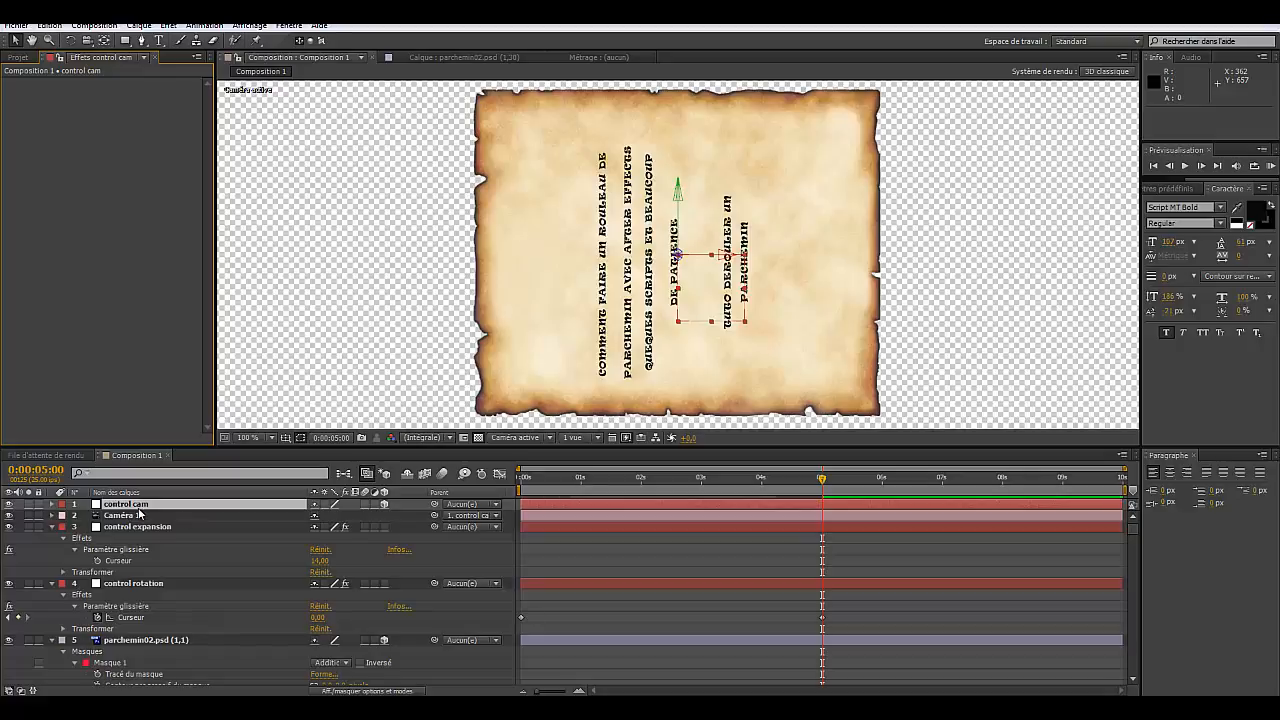
# Step: Rotate control cam to an orientation of about 47°, 353°, 341° and adjust its X, Y and Z rotations so the parchment text runs across in perspective
pyautogui.press('r')
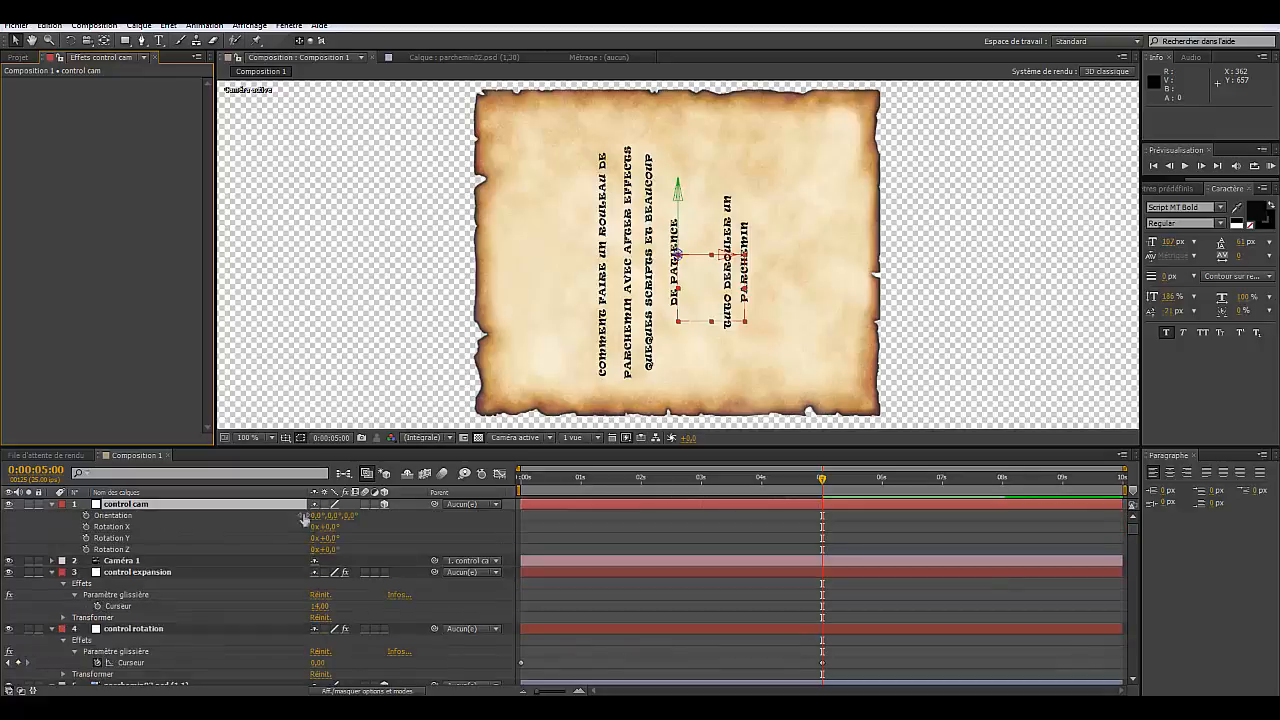
pyautogui.moveTo(331, 524)
pyautogui.mouseDown()
pyautogui.moveTo(309, 524)
pyautogui.moveTo(350, 519)
pyautogui.mouseUp()
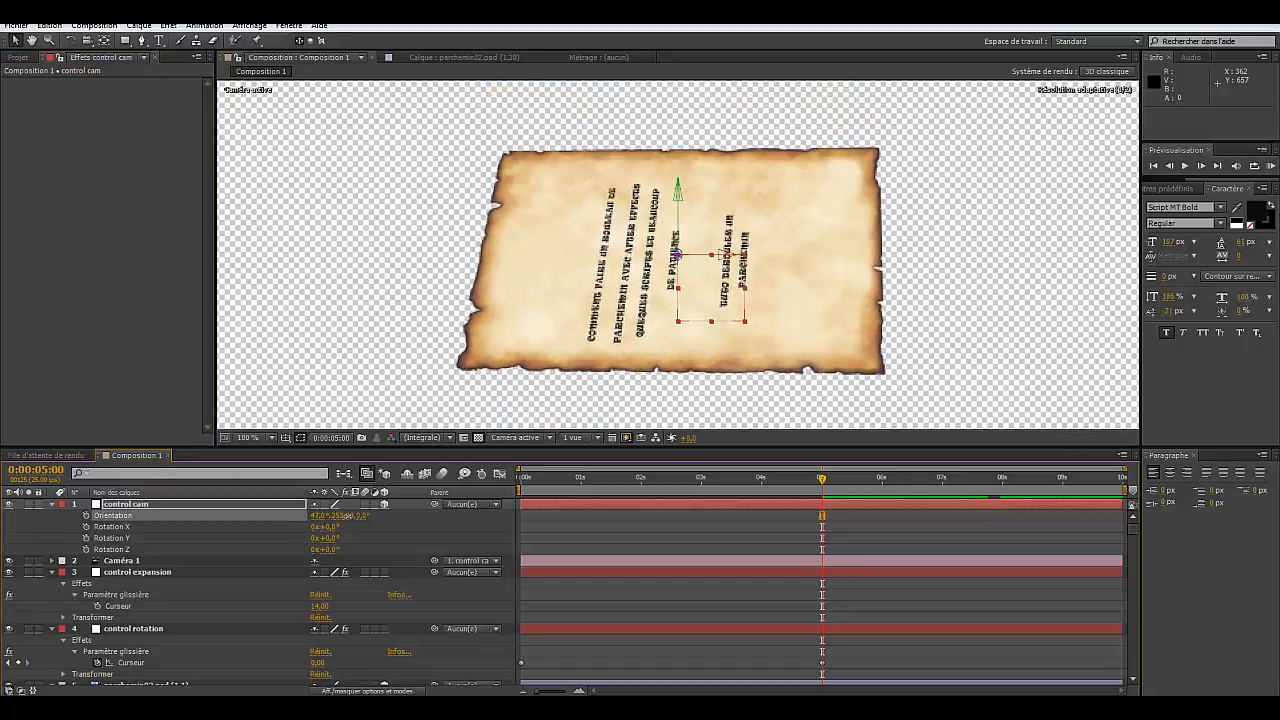
pyautogui.moveTo(361, 522)
pyautogui.mouseDown()
pyautogui.moveTo(285, 549)
pyautogui.moveTo(350, 526)
pyautogui.moveTo(322, 560)
pyautogui.mouseUp()
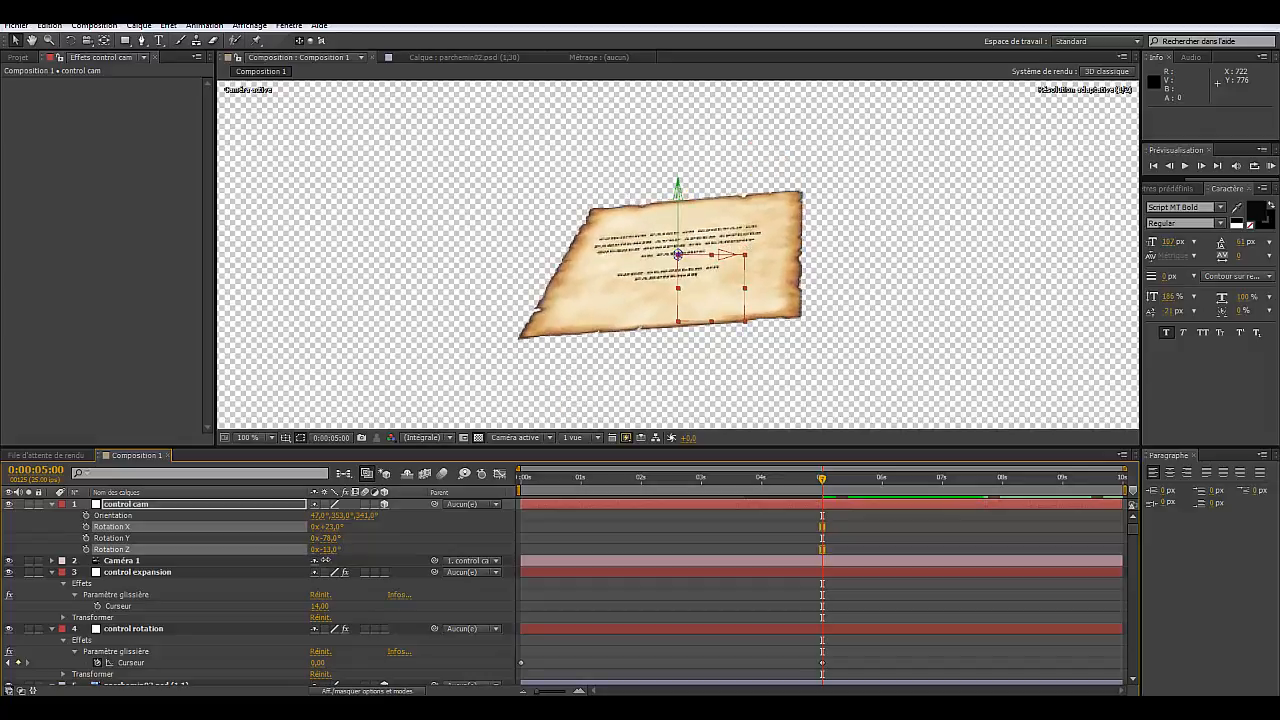
# Step: Shift control cam's Position to about X 546 and Y 538, adjusting Z, to recentre the parchment in the view
pyautogui.click(149, 505)
pyautogui.press('p')
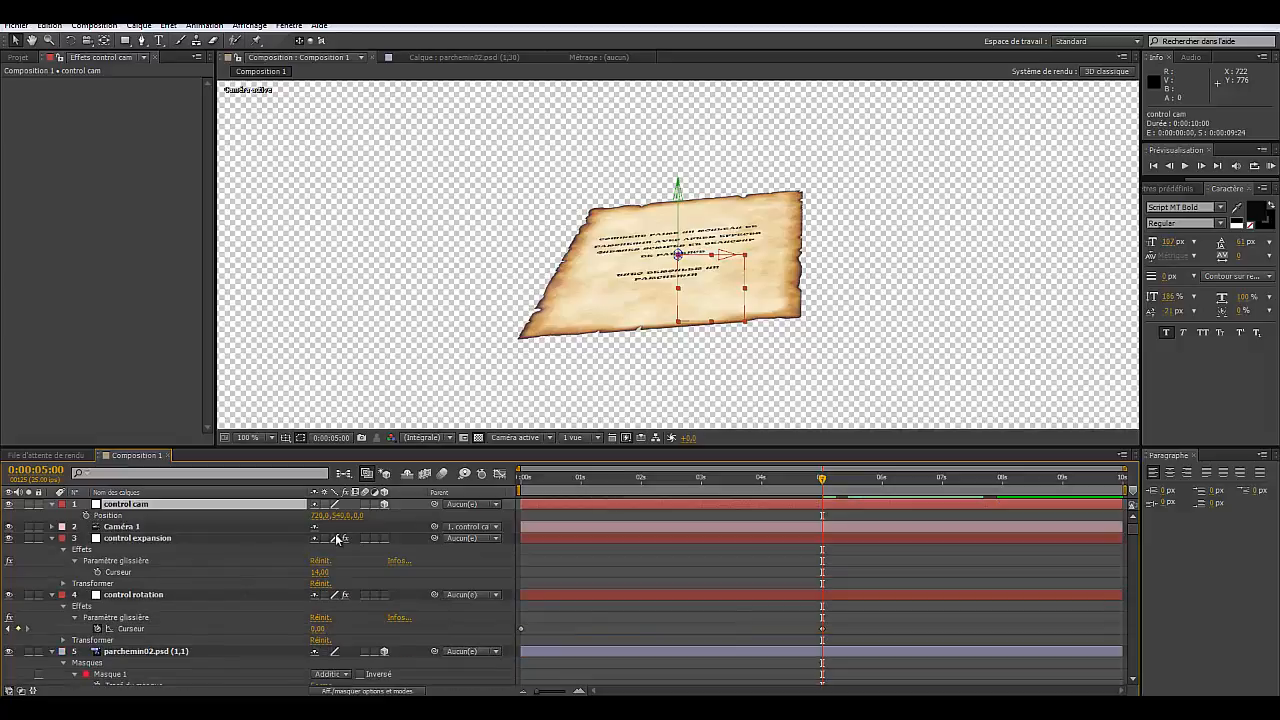
pyautogui.moveTo(357, 520); pyautogui.dragTo(228, 544)
pyautogui.moveTo(339, 515); pyautogui.dragTo(411, 520)
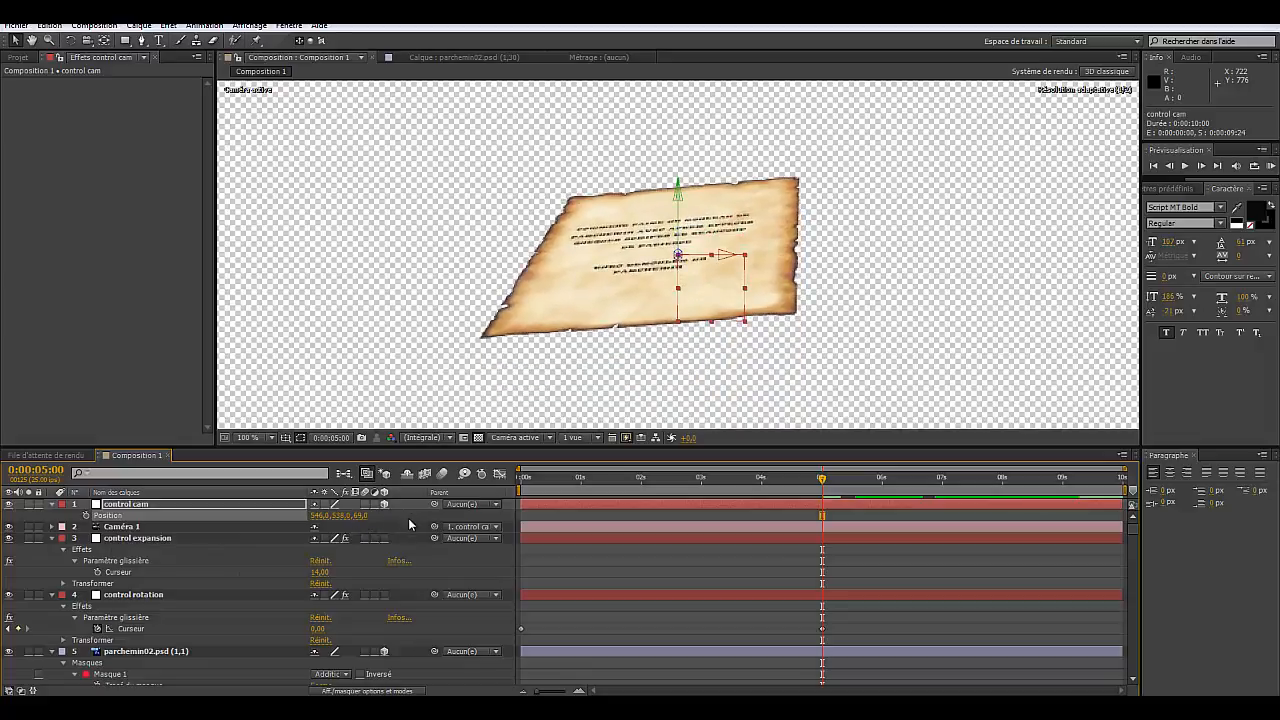
# Step: Increase the Zoom of Caméra 1 to about 3603.7 pixels, and collapse the Caméra 1 and control expansion layers
pyautogui.click(121, 527)
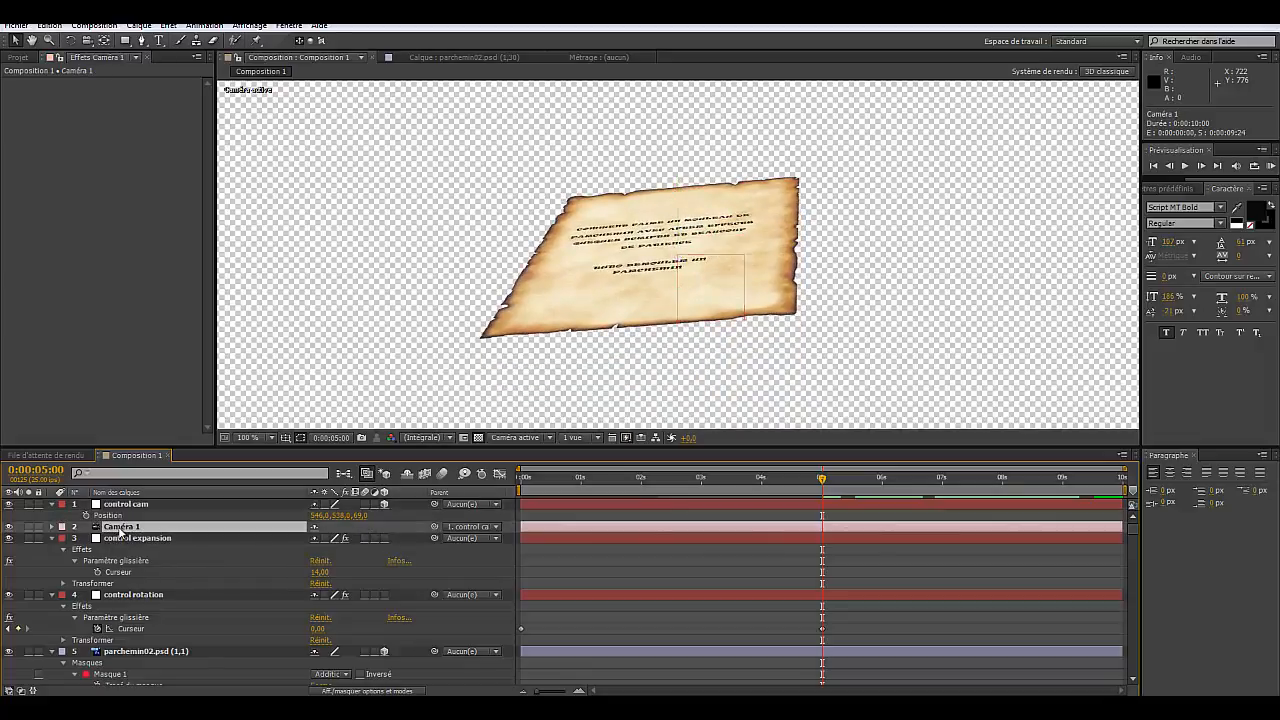
pyautogui.click(52, 527)
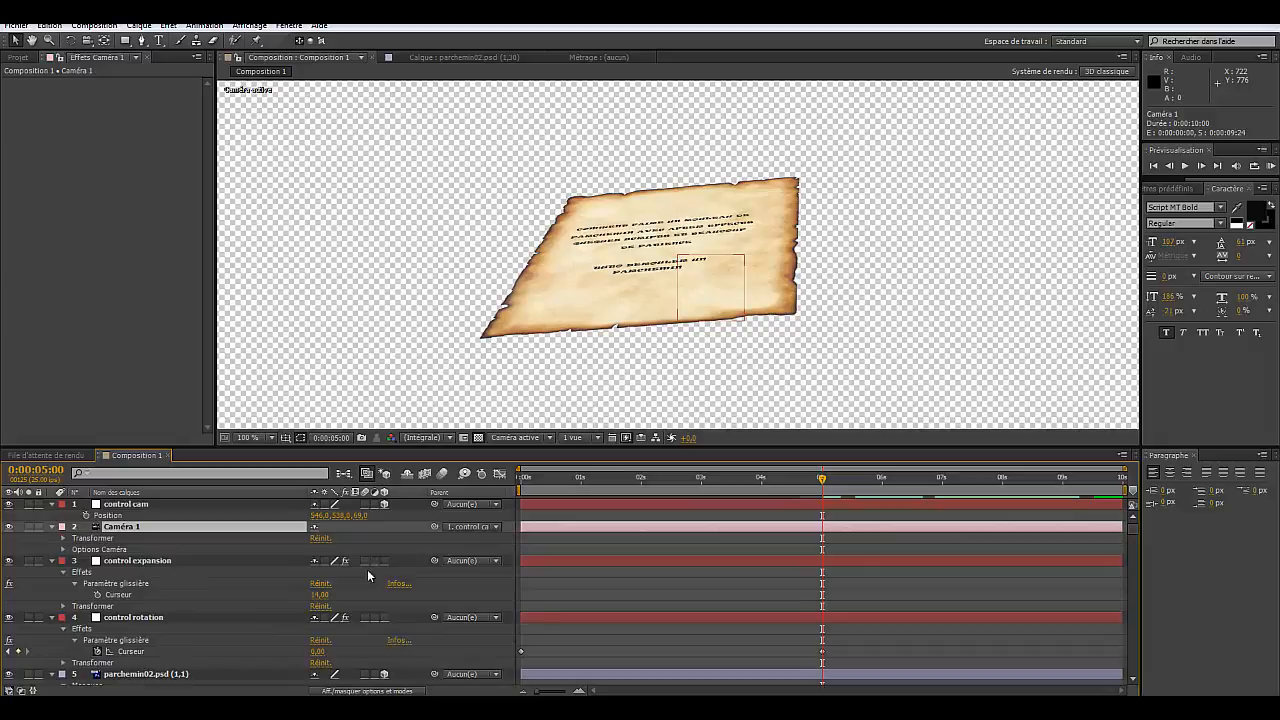
pyautogui.click(64, 549)
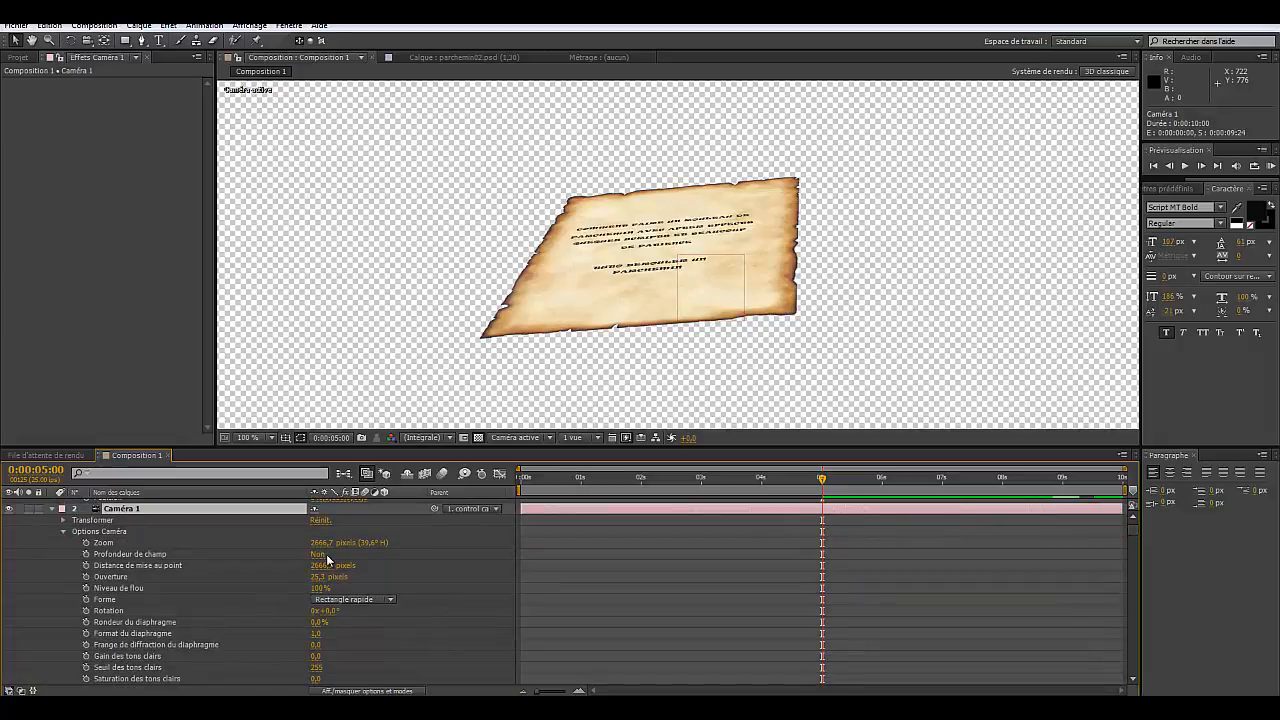
pyautogui.moveTo(315, 543); pyautogui.dragTo(490, 566)
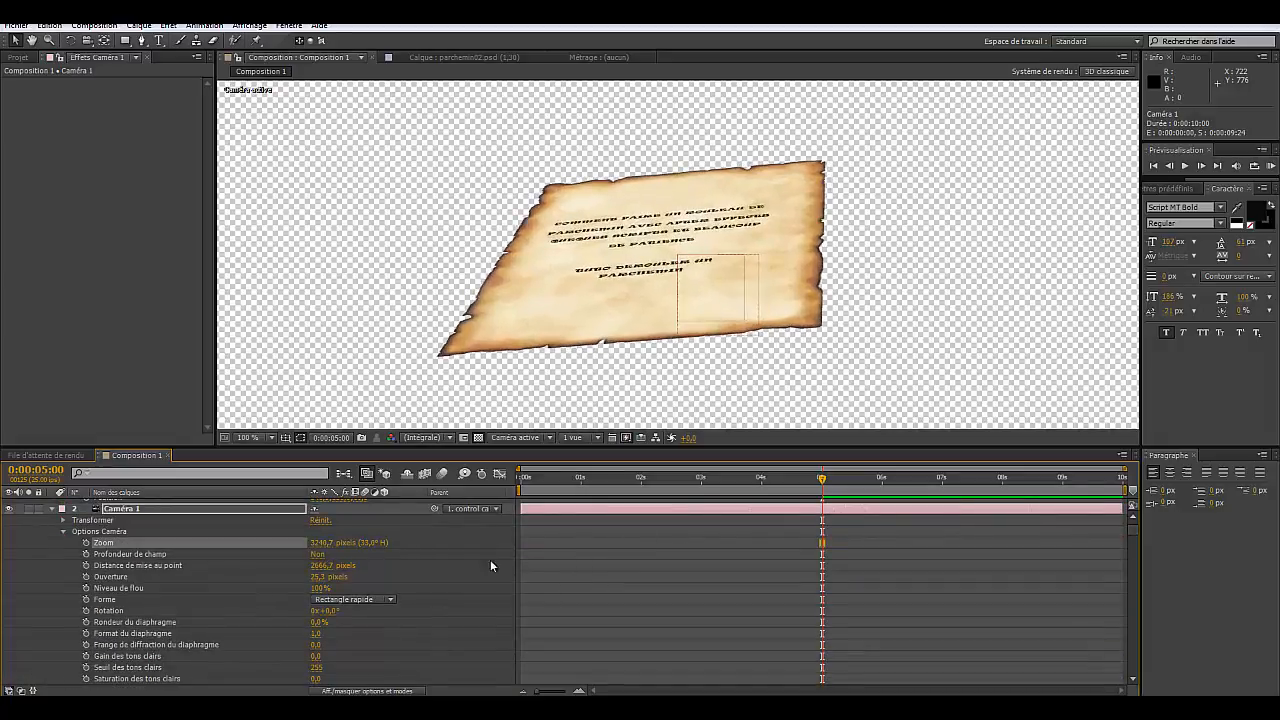
pyautogui.moveTo(318, 543); pyautogui.dragTo(563, 546)
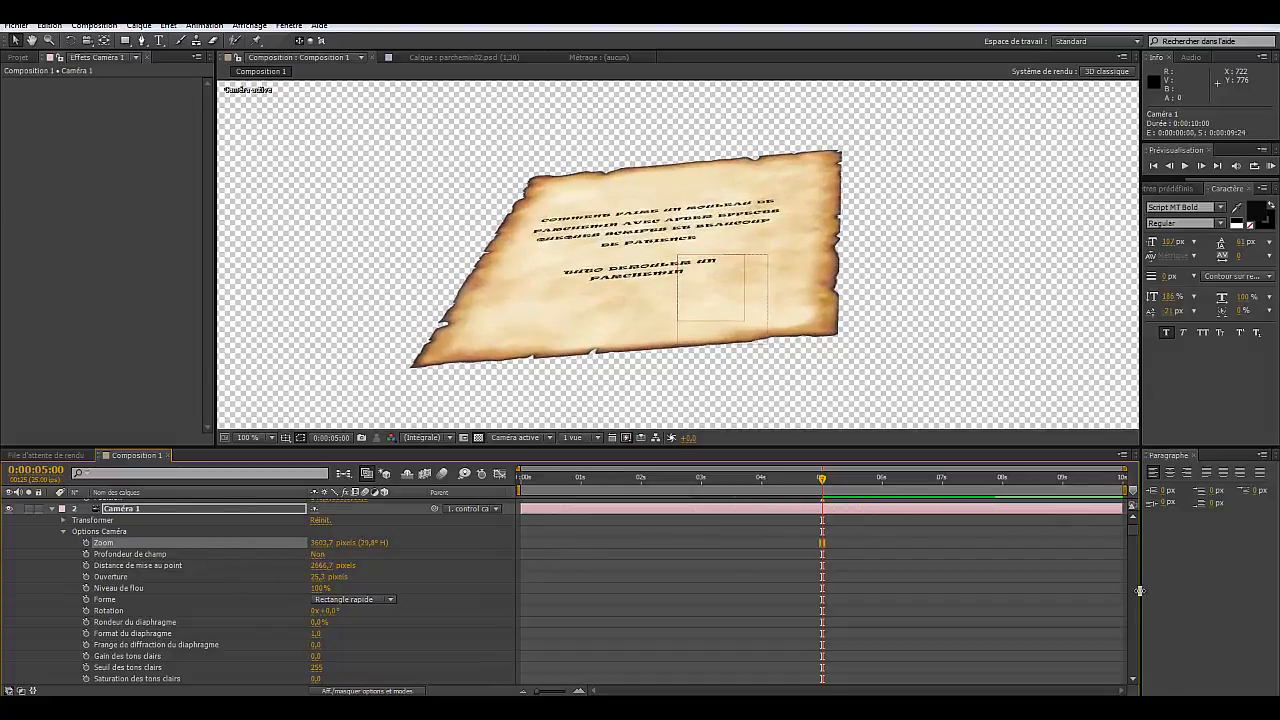
pyautogui.click(62, 531)
pyautogui.click(52, 510)
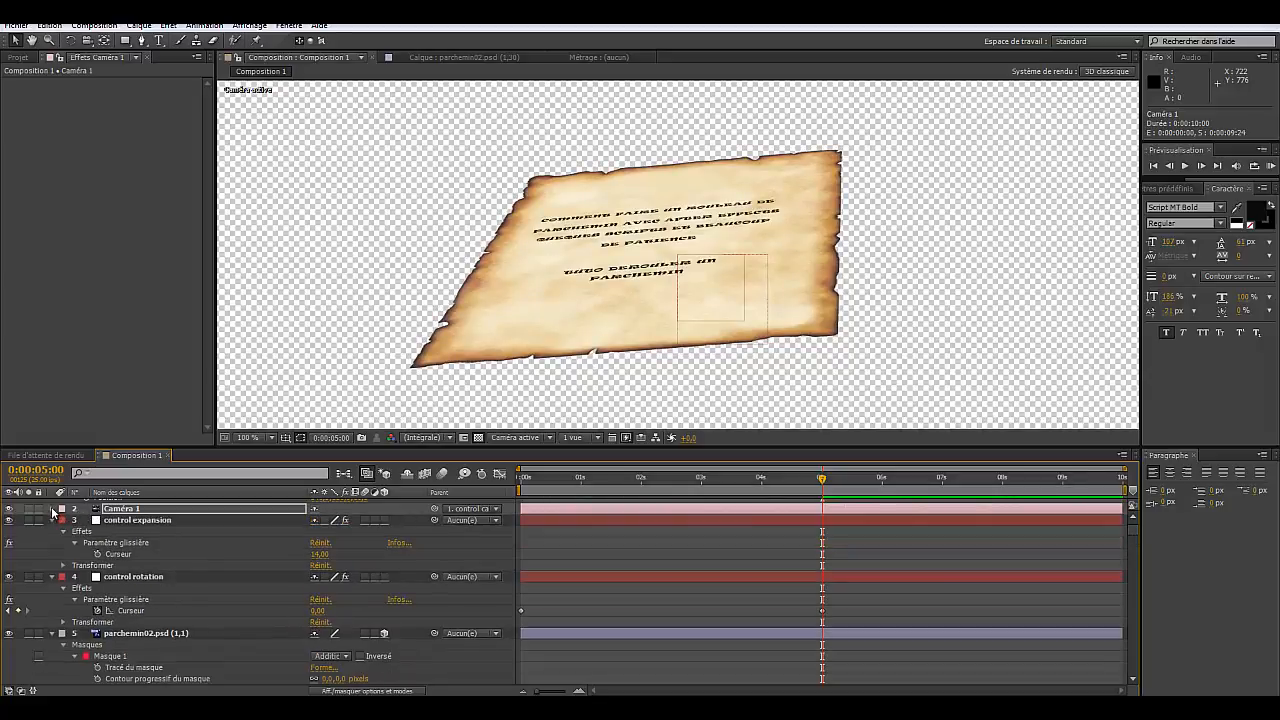
pyautogui.click(52, 520)
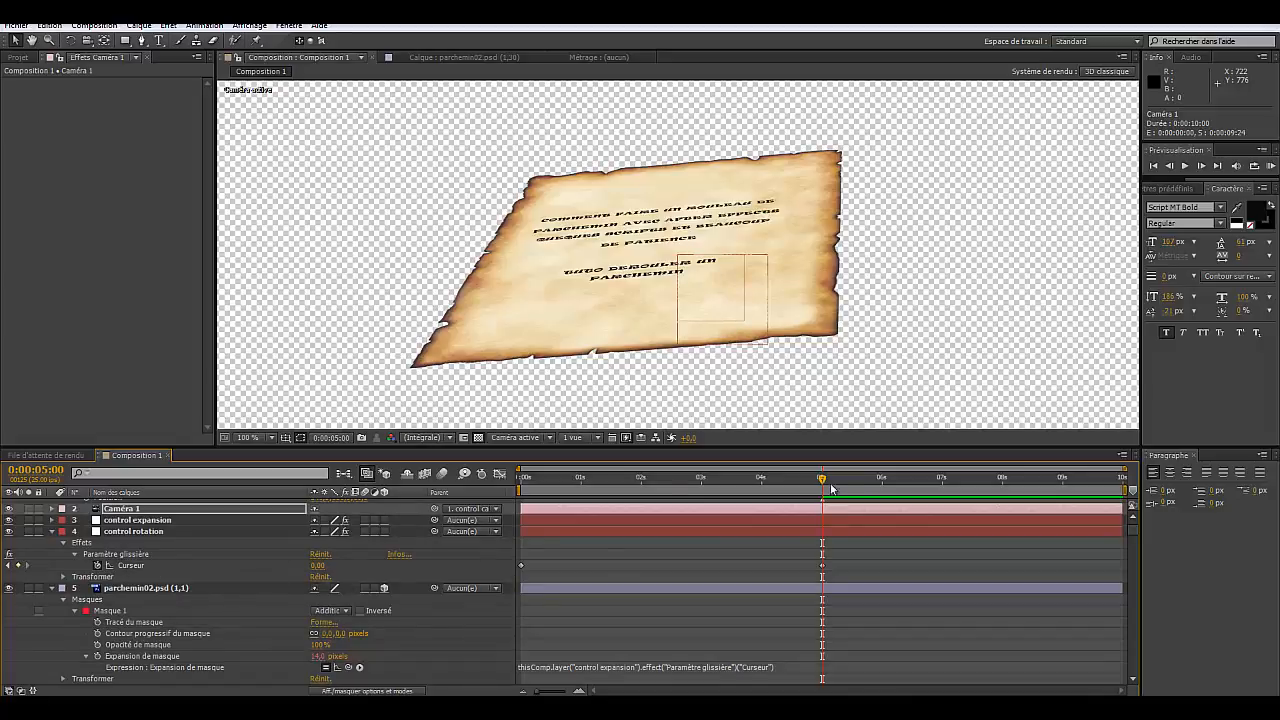
# Step: Check the rolled parchment at 0:00:00:05 and reduce the Zoom of Caméra 1 to about 2927.7 pixels
pyautogui.moveTo(822, 478); pyautogui.dragTo(534, 548)
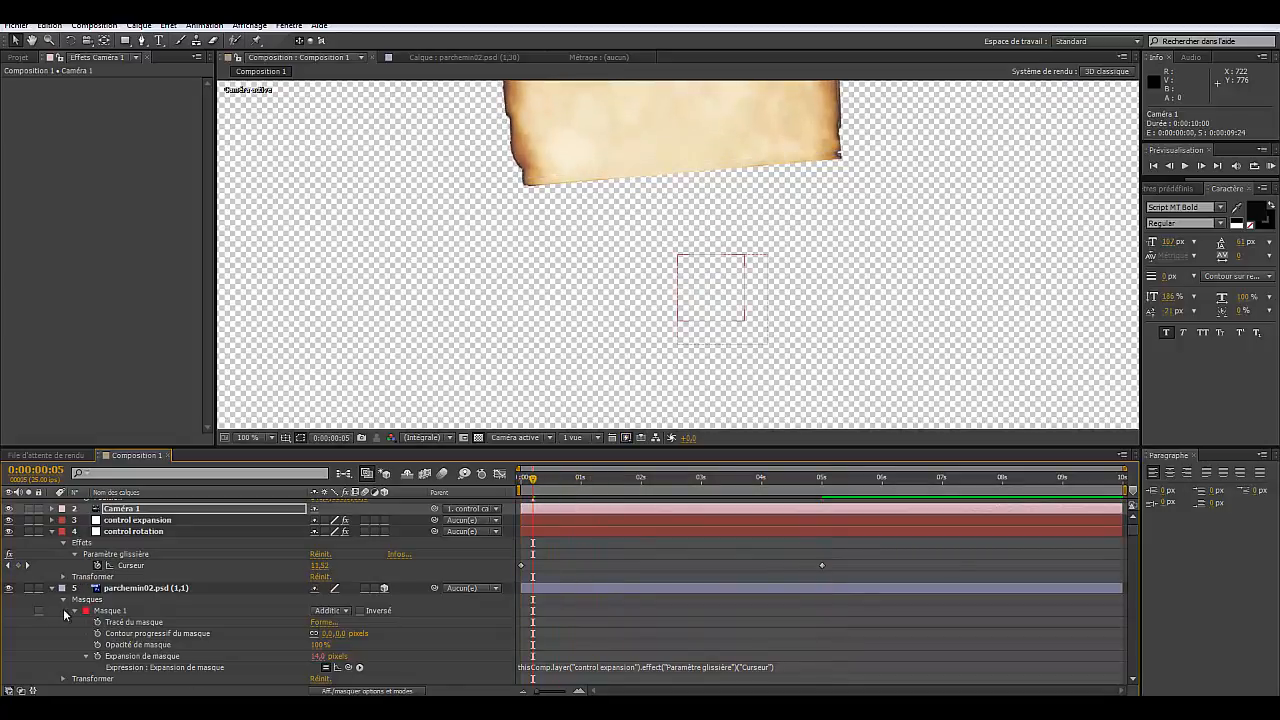
pyautogui.click(52, 508)
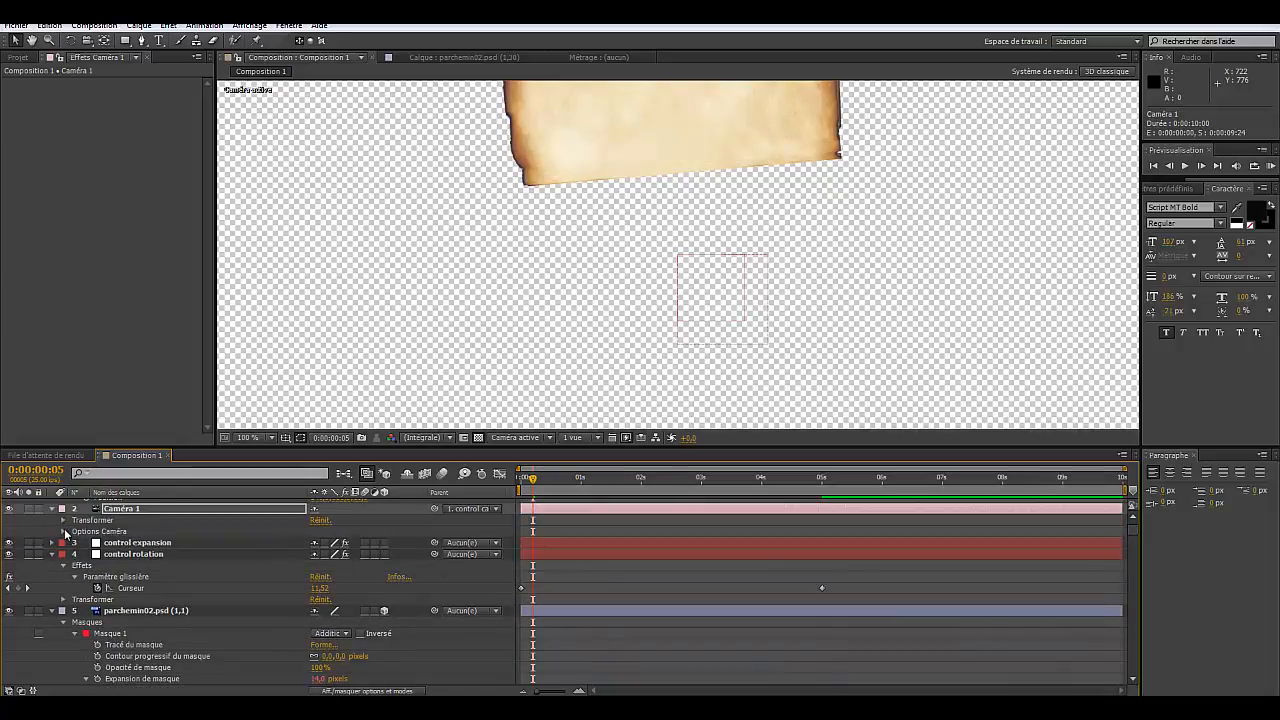
pyautogui.click(63, 531)
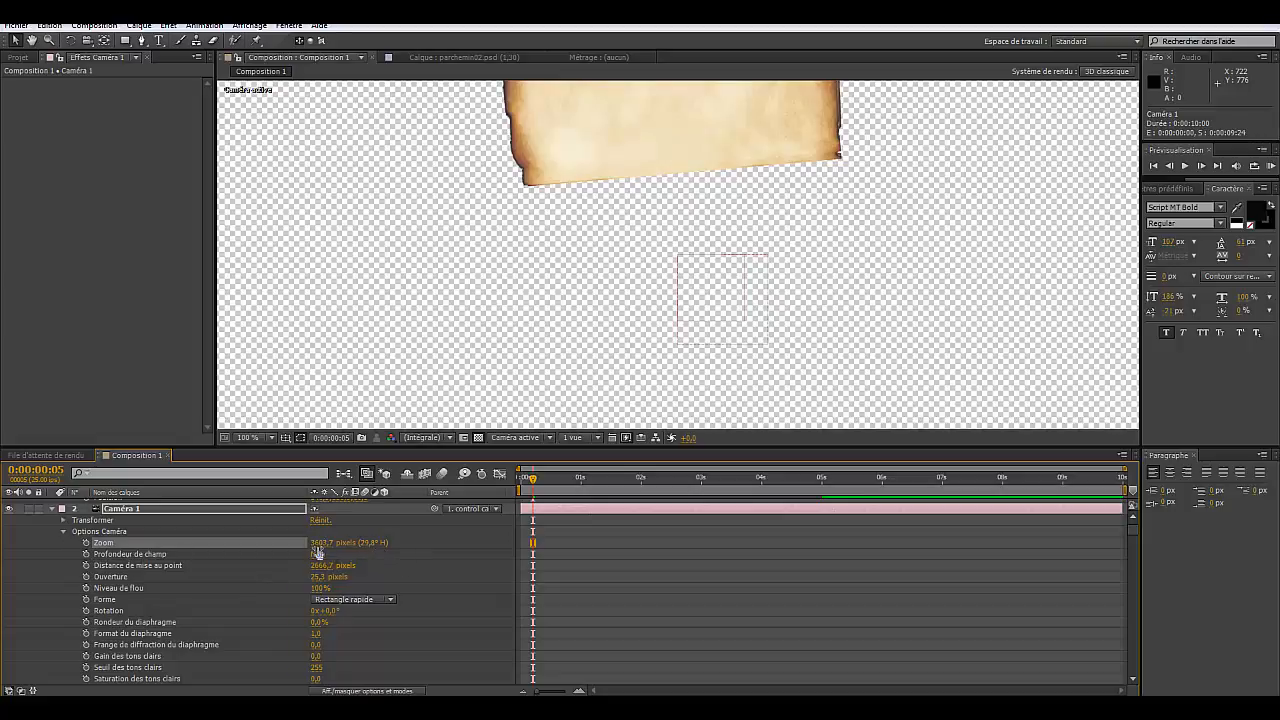
pyautogui.moveTo(320, 542); pyautogui.dragTo(225, 570)
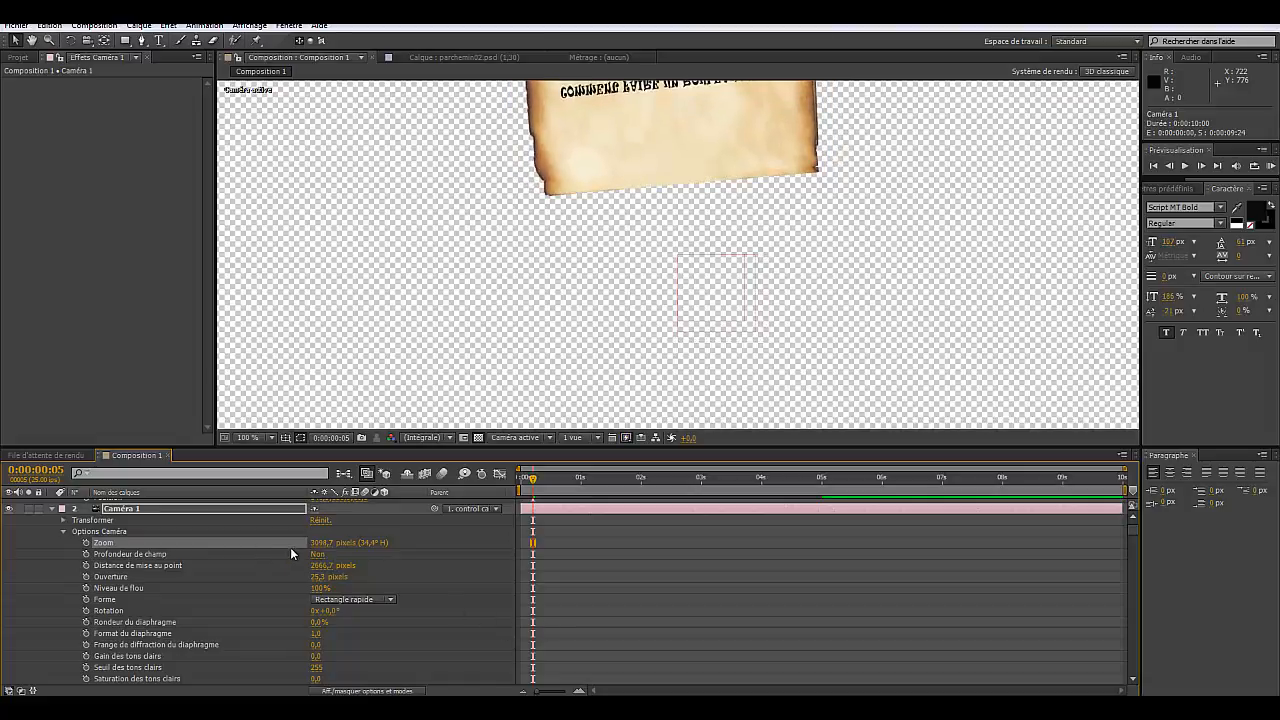
pyautogui.moveTo(325, 543); pyautogui.dragTo(218, 553)
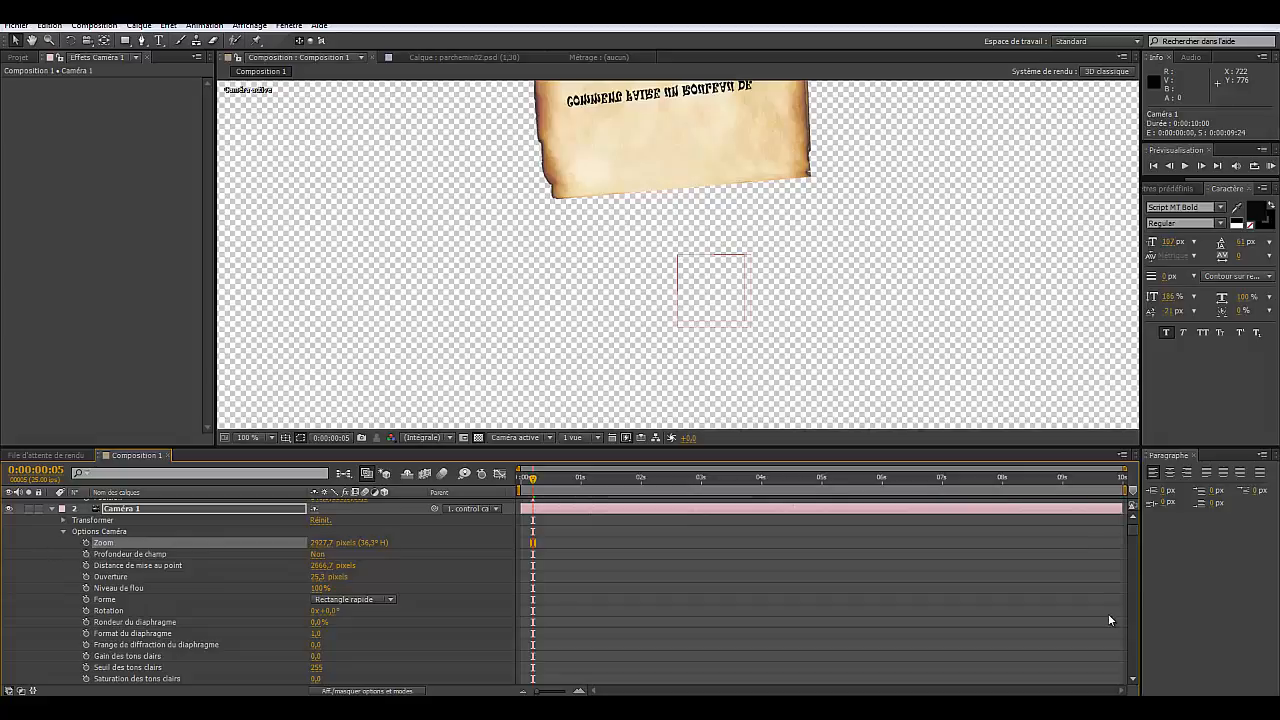
pyautogui.click(52, 509)
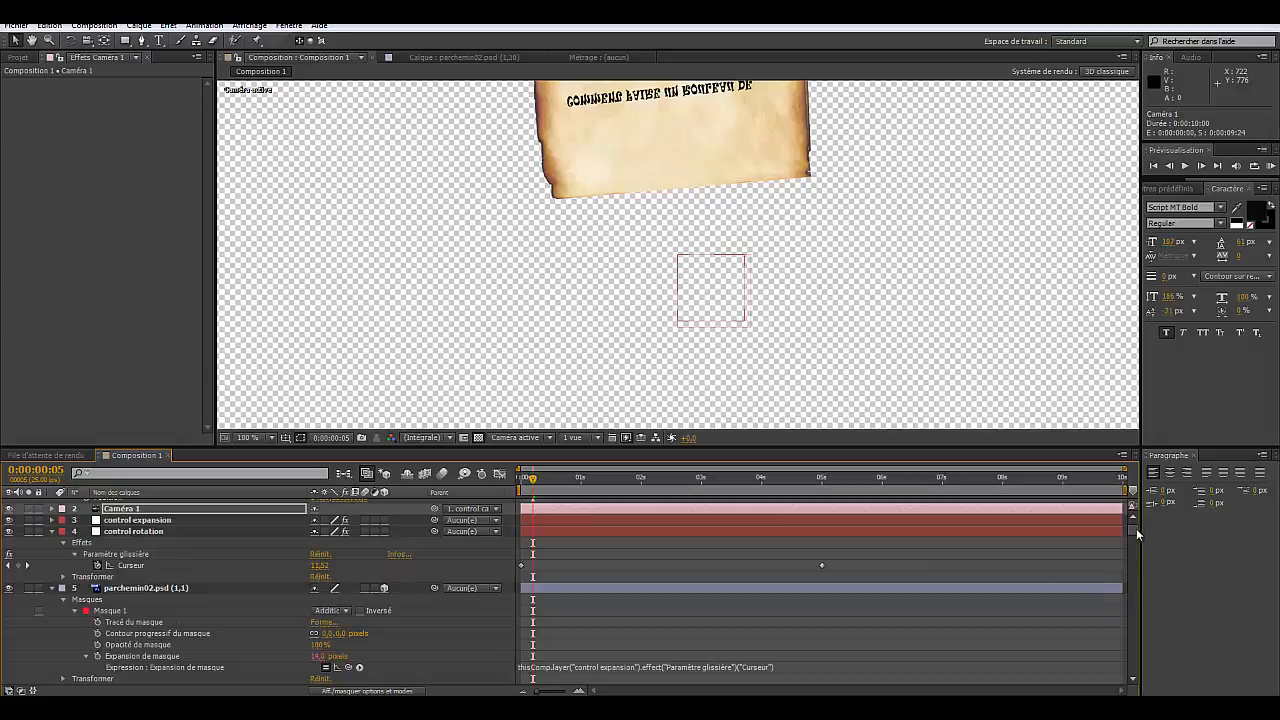
# Step: Move control cam to about X 560, Y 541 with a lower Z to frame the roll, and start keyframing Position at 0:00:00:00
pyautogui.scroll(1, 1134, 526)
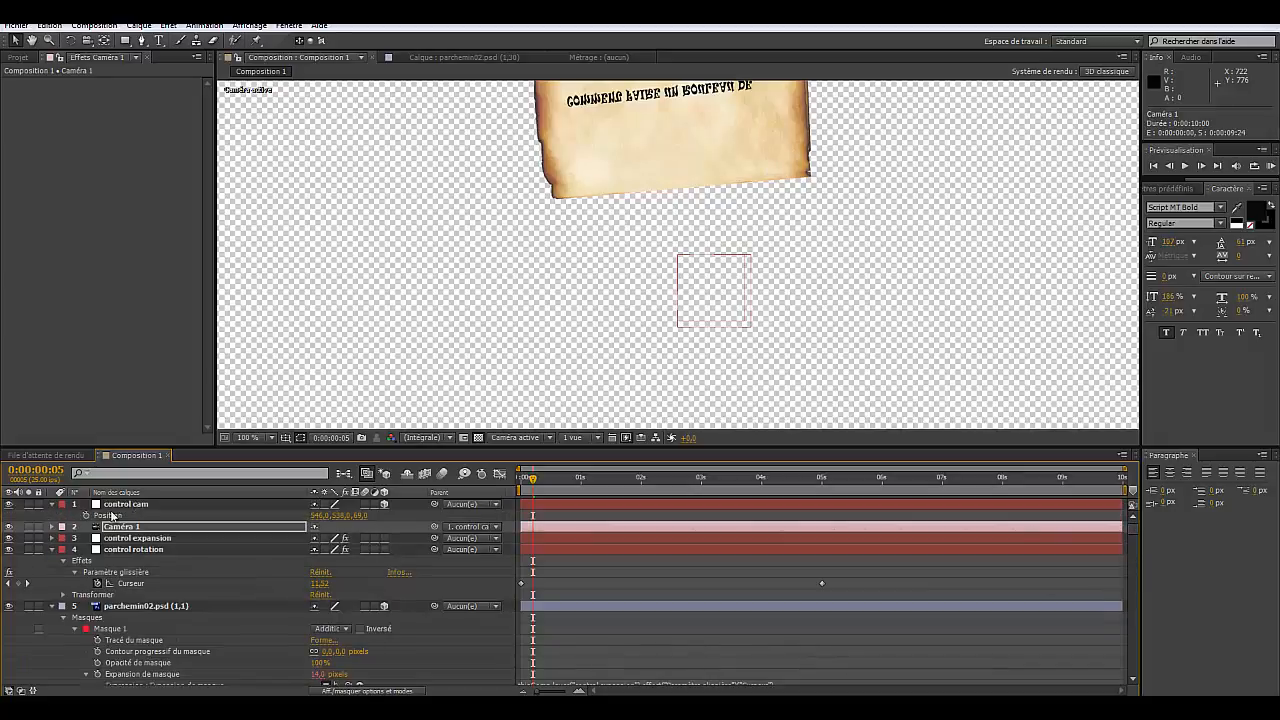
pyautogui.click(116, 505)
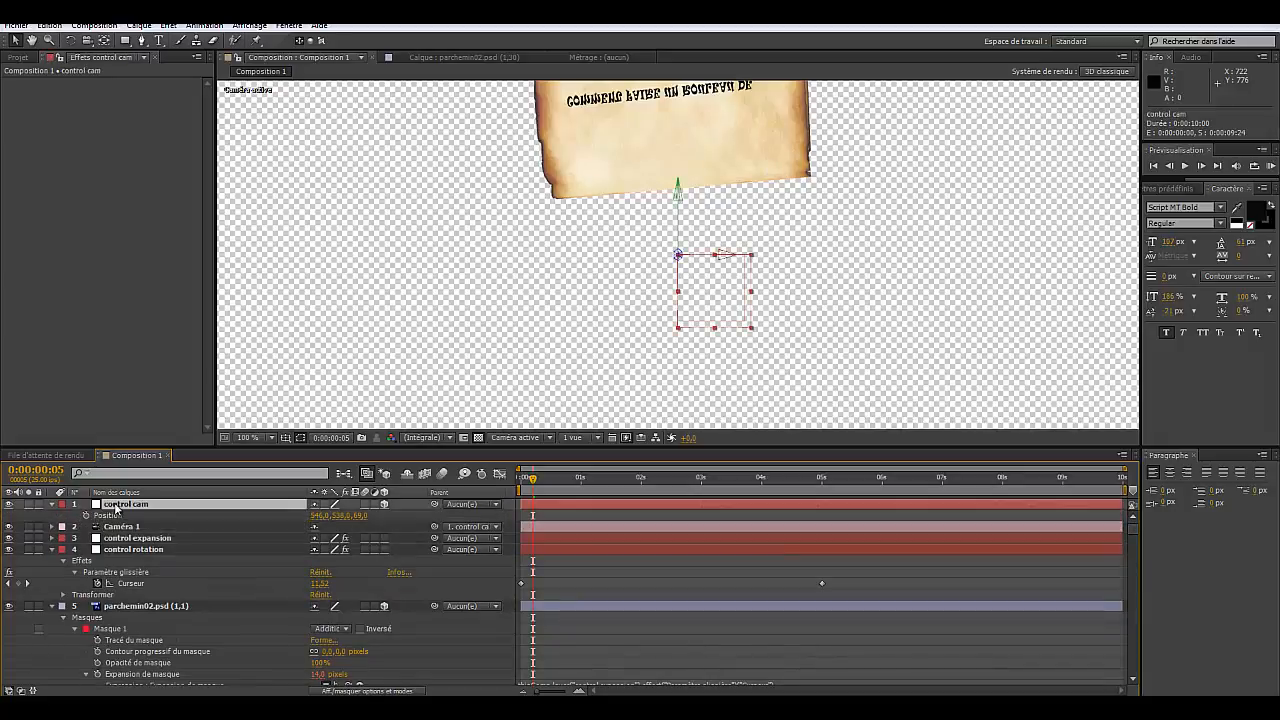
pyautogui.press('p')
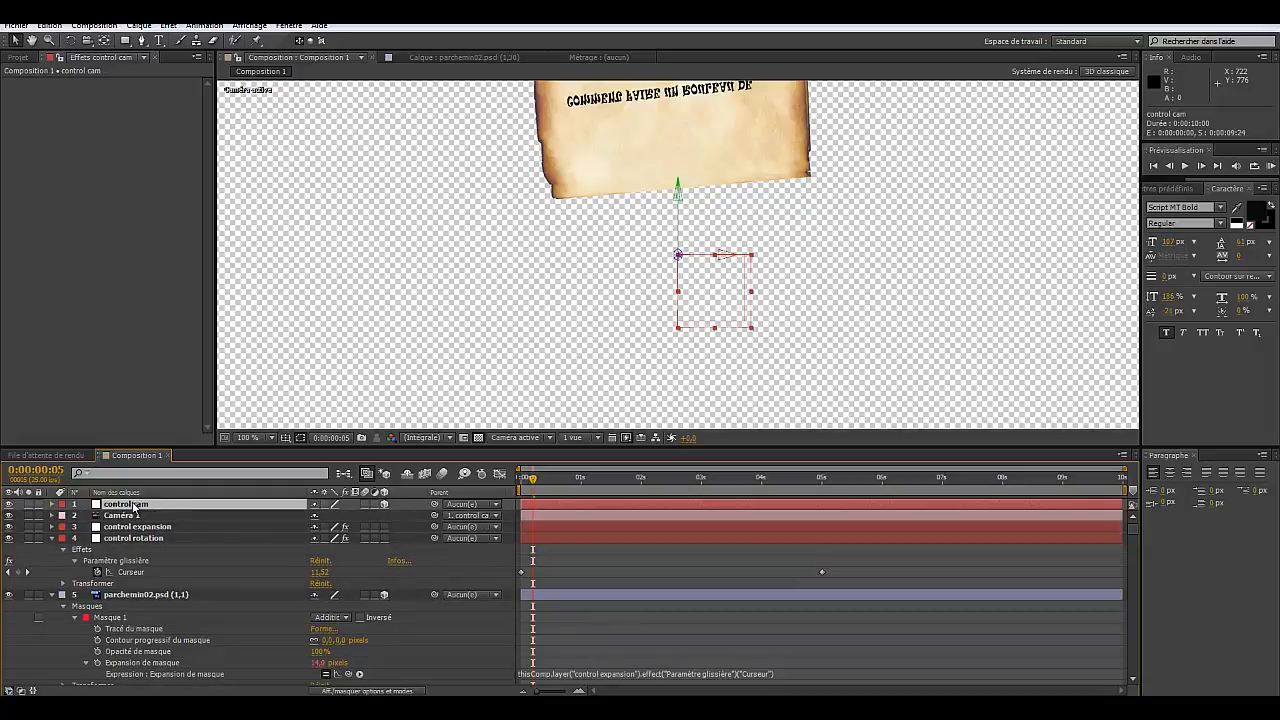
pyautogui.press('p')
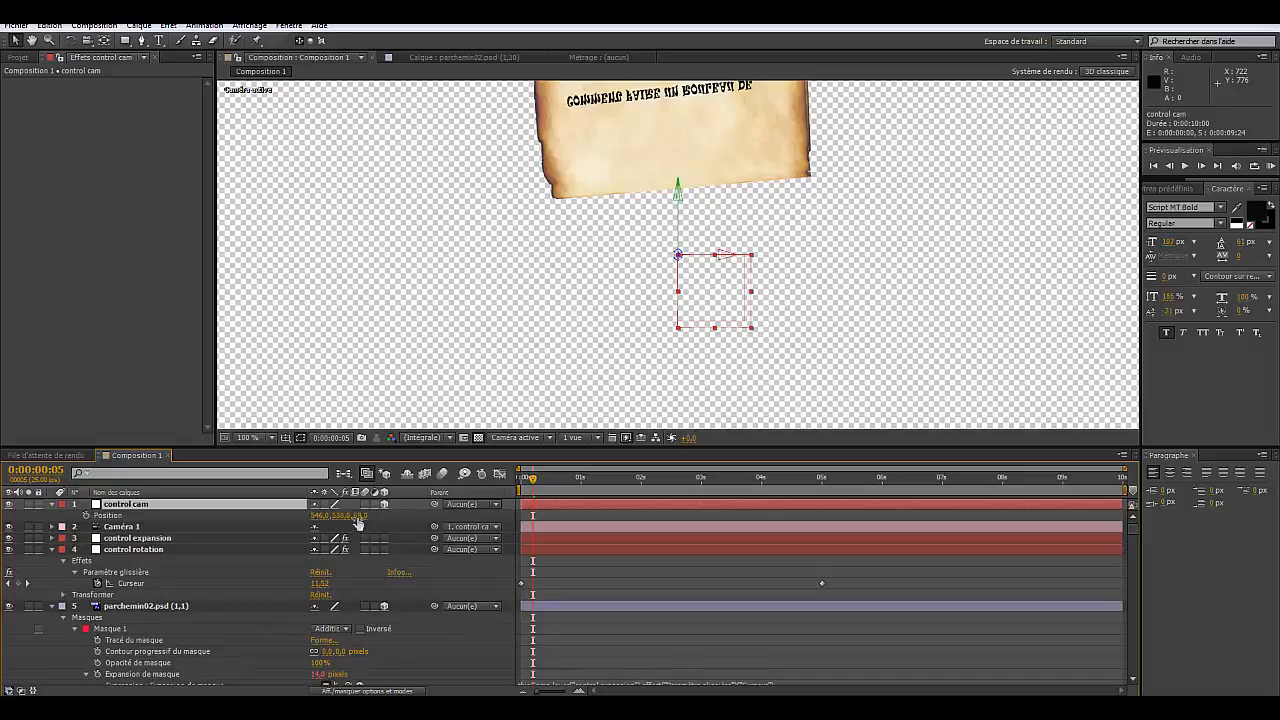
pyautogui.moveTo(358, 516); pyautogui.dragTo(251, 526)
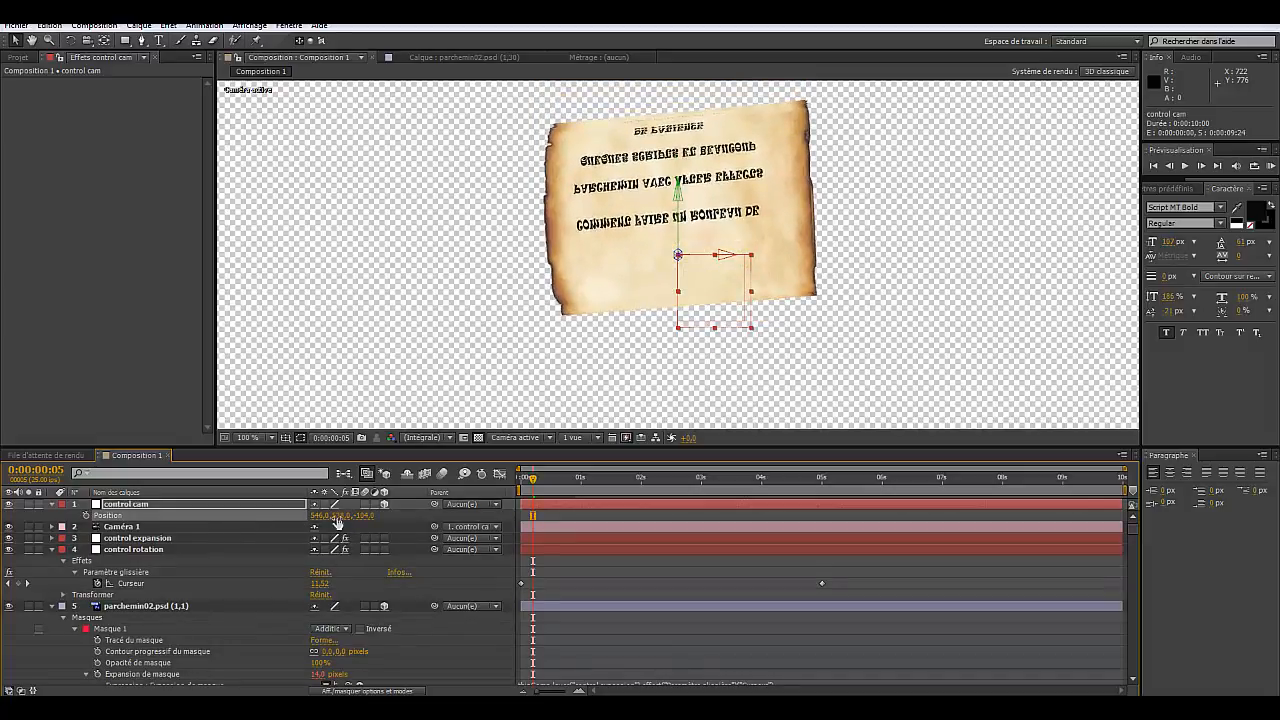
pyautogui.moveTo(367, 516); pyautogui.dragTo(324, 517)
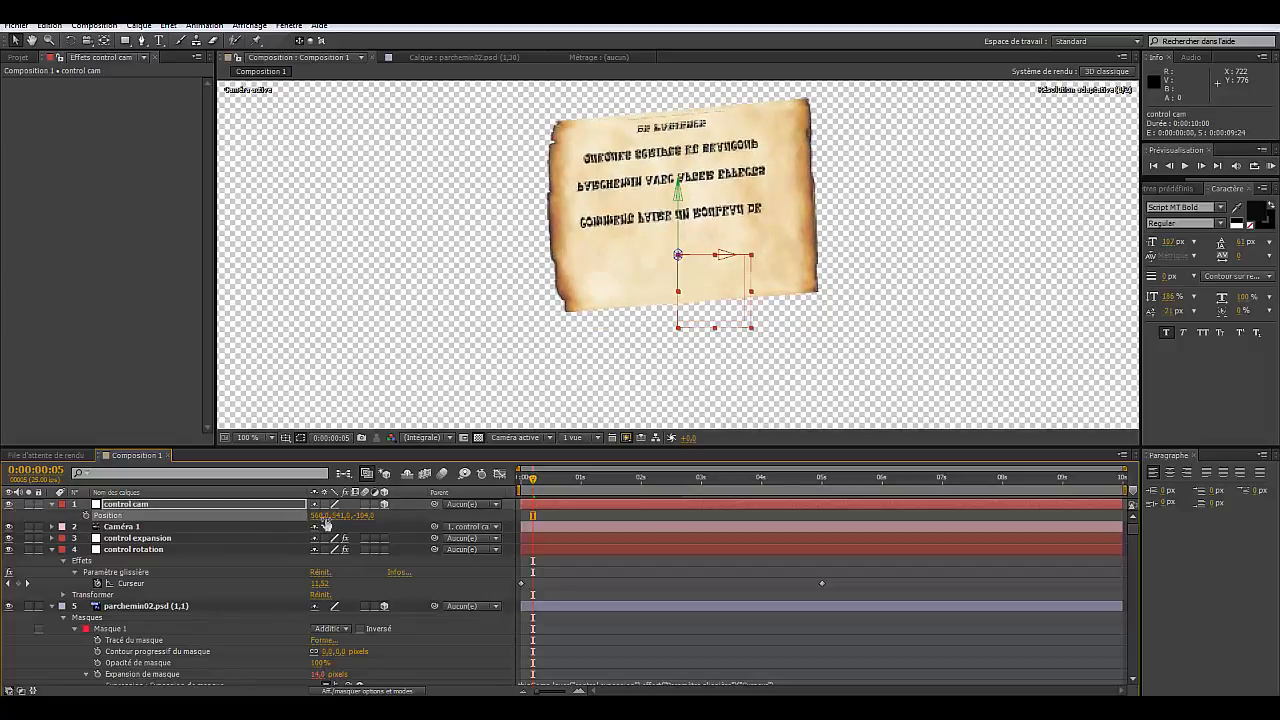
pyautogui.moveTo(527, 490)
pyautogui.mouseDown()
pyautogui.moveTo(635, 488)
pyautogui.moveTo(768, 513)
pyautogui.moveTo(794, 480)
pyautogui.moveTo(849, 485)
pyautogui.moveTo(510, 505)
pyautogui.mouseUp()
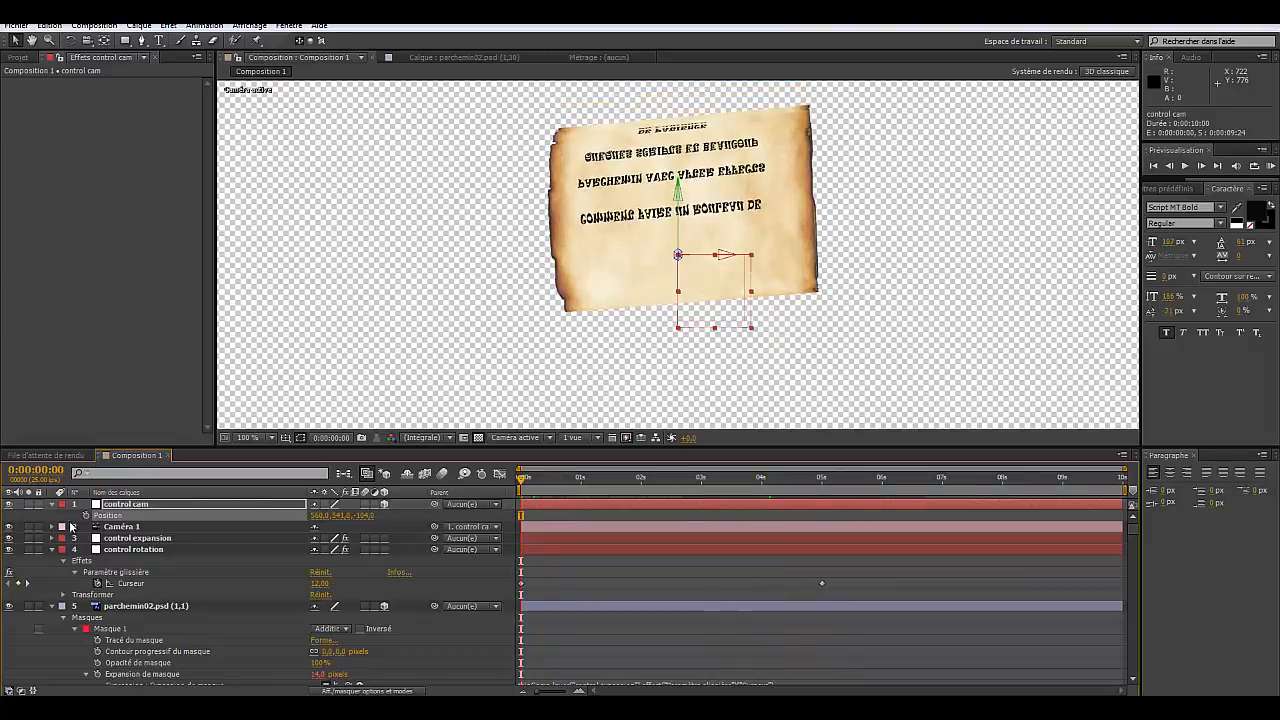
pyautogui.click(85, 515)
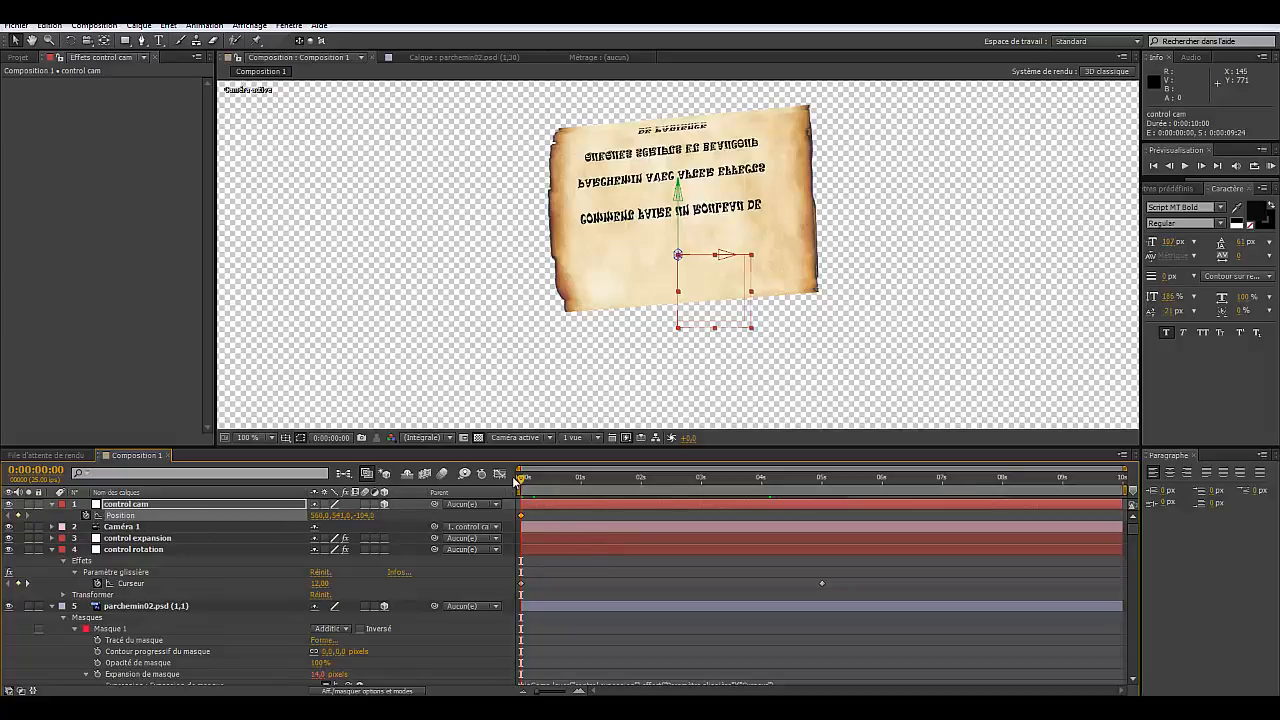
# Step: At 0:00:05:00, keyframe control cam's Position at about 939, 557, -63 to frame the unrolled parchment
pyautogui.moveTo(522, 482); pyautogui.dragTo(821, 514)
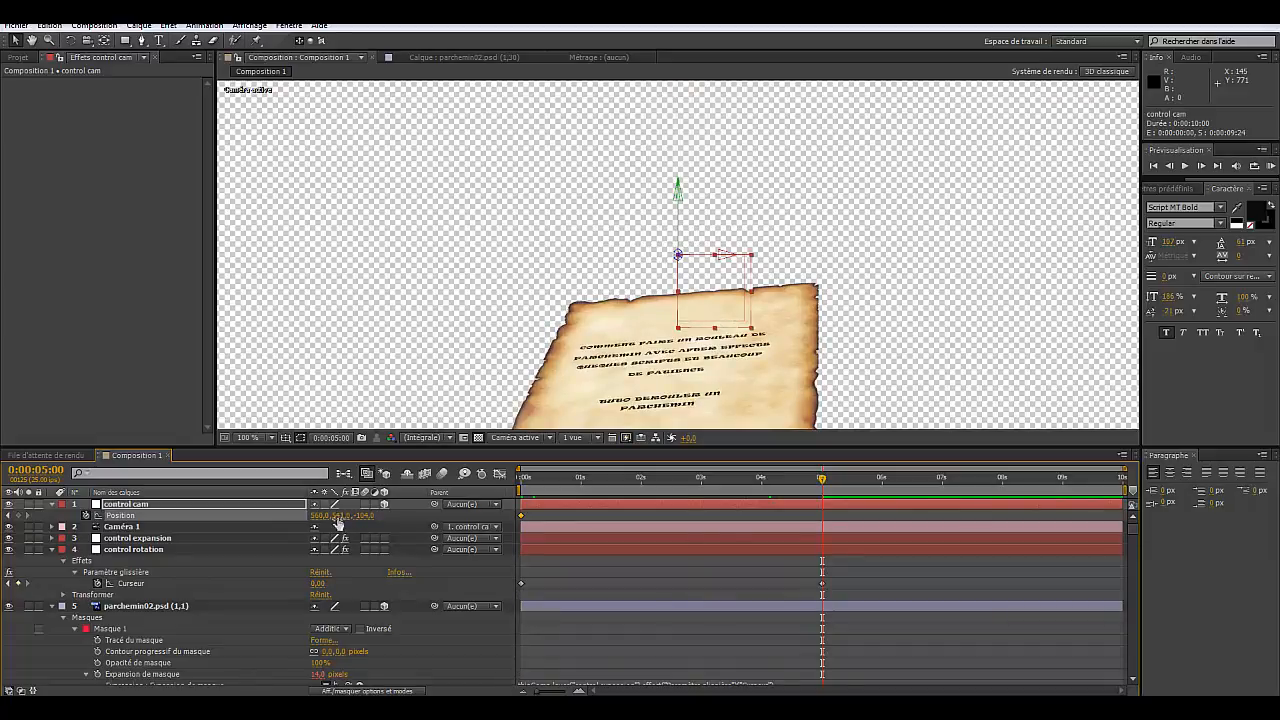
pyautogui.moveTo(318, 517); pyautogui.dragTo(568, 508)
pyautogui.moveTo(367, 517)
pyautogui.mouseDown()
pyautogui.moveTo(393, 518)
pyautogui.moveTo(353, 517)
pyautogui.mouseUp()
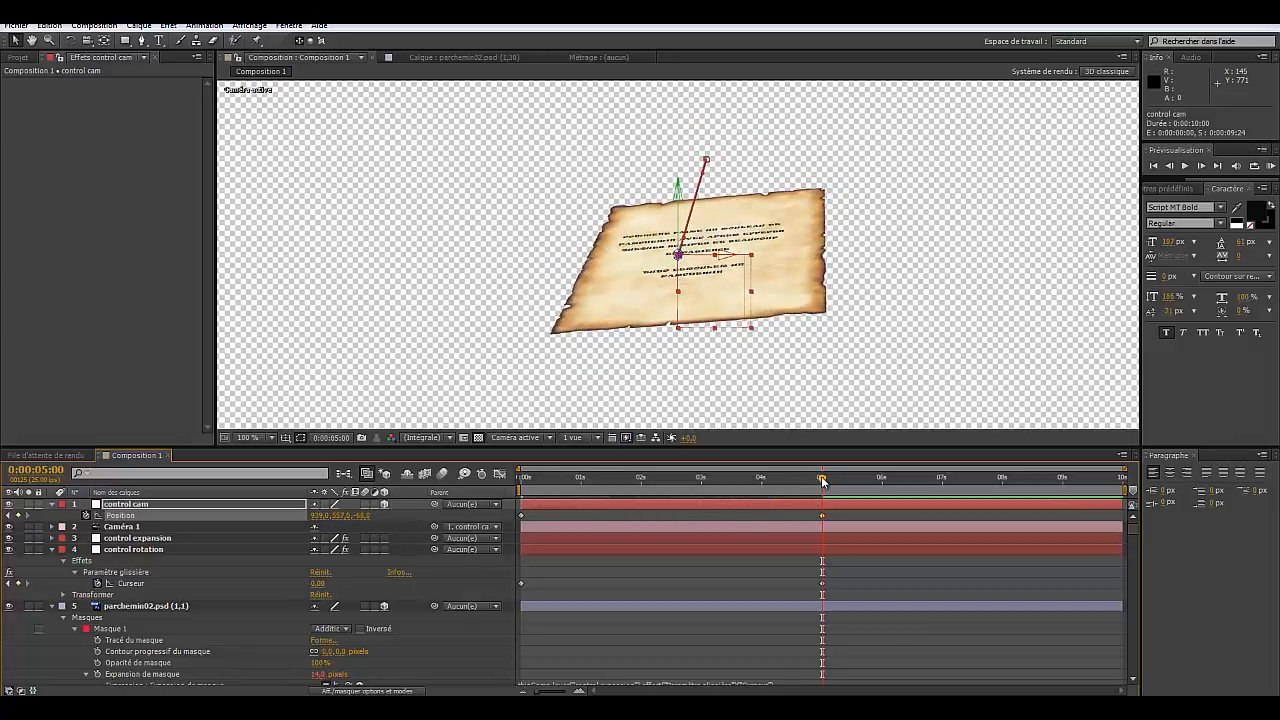
# Step: Start keyframing the Zoom of Caméra 1 at 2927.7 pixels and place that first keyframe at 0:00:00:02
pyautogui.moveTo(822, 478); pyautogui.dragTo(848, 542)
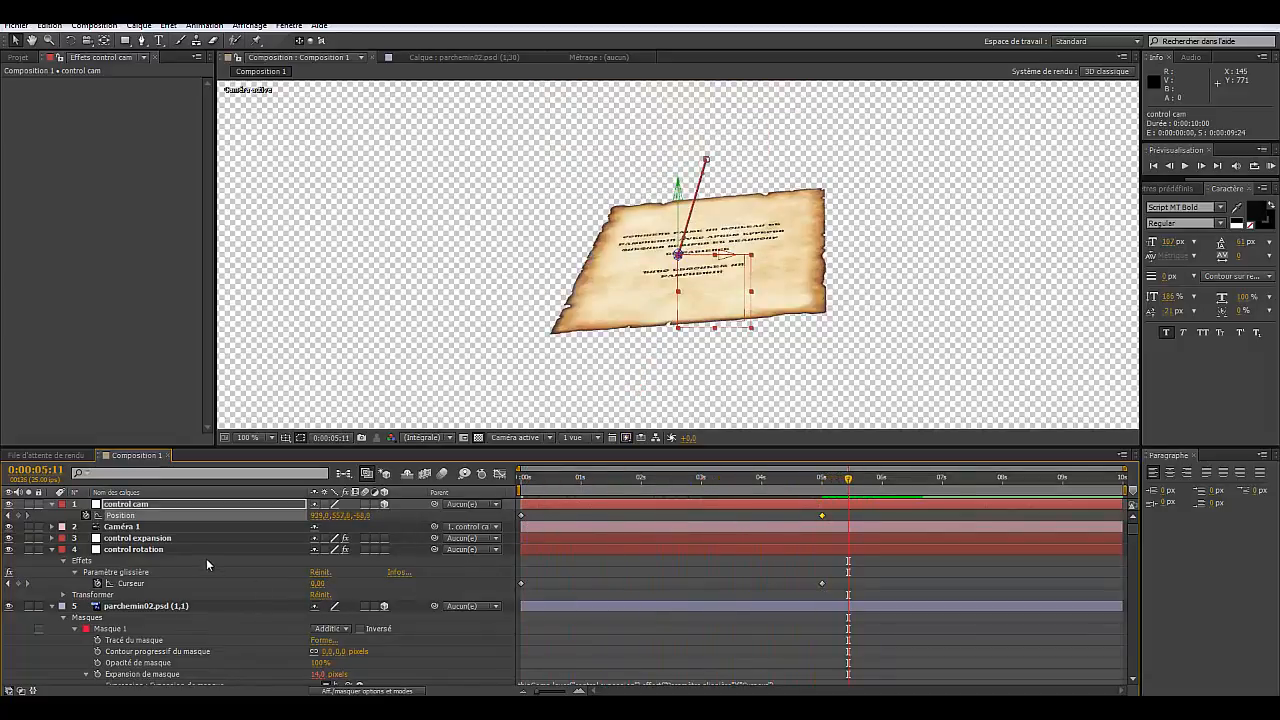
pyautogui.click(52, 527)
pyautogui.scroll(-1, 234, 586)
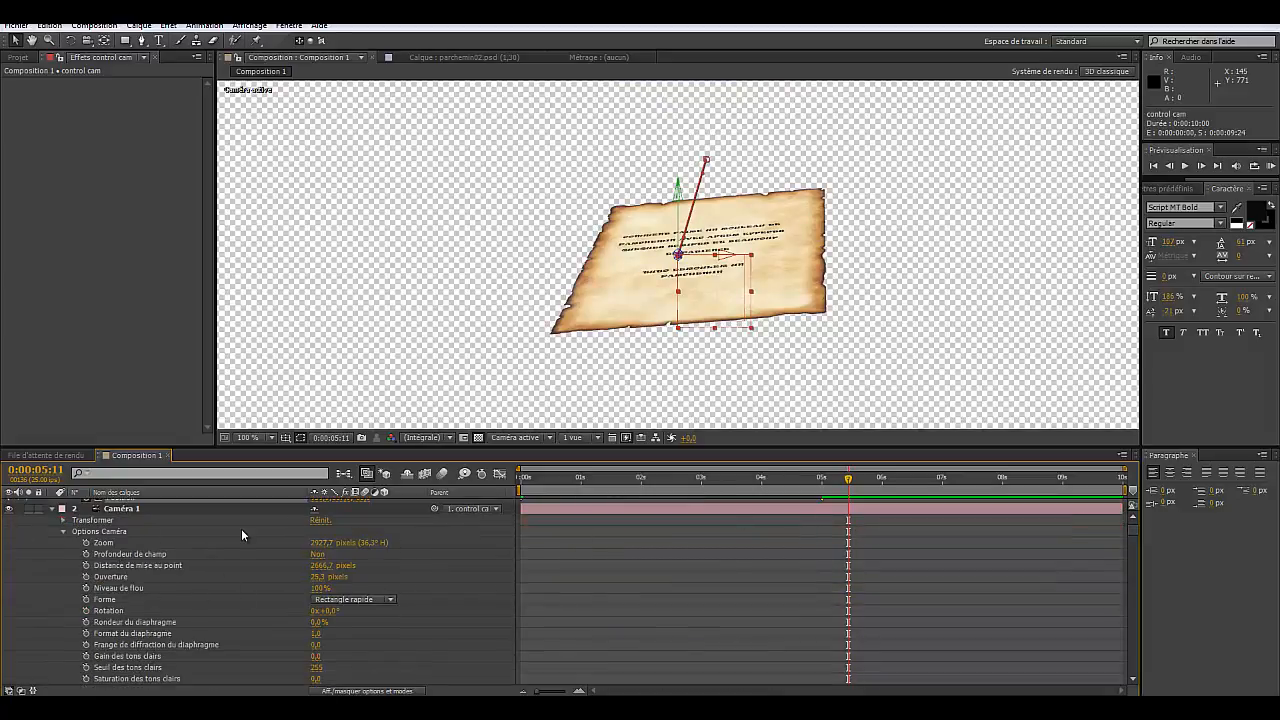
pyautogui.click(86, 542)
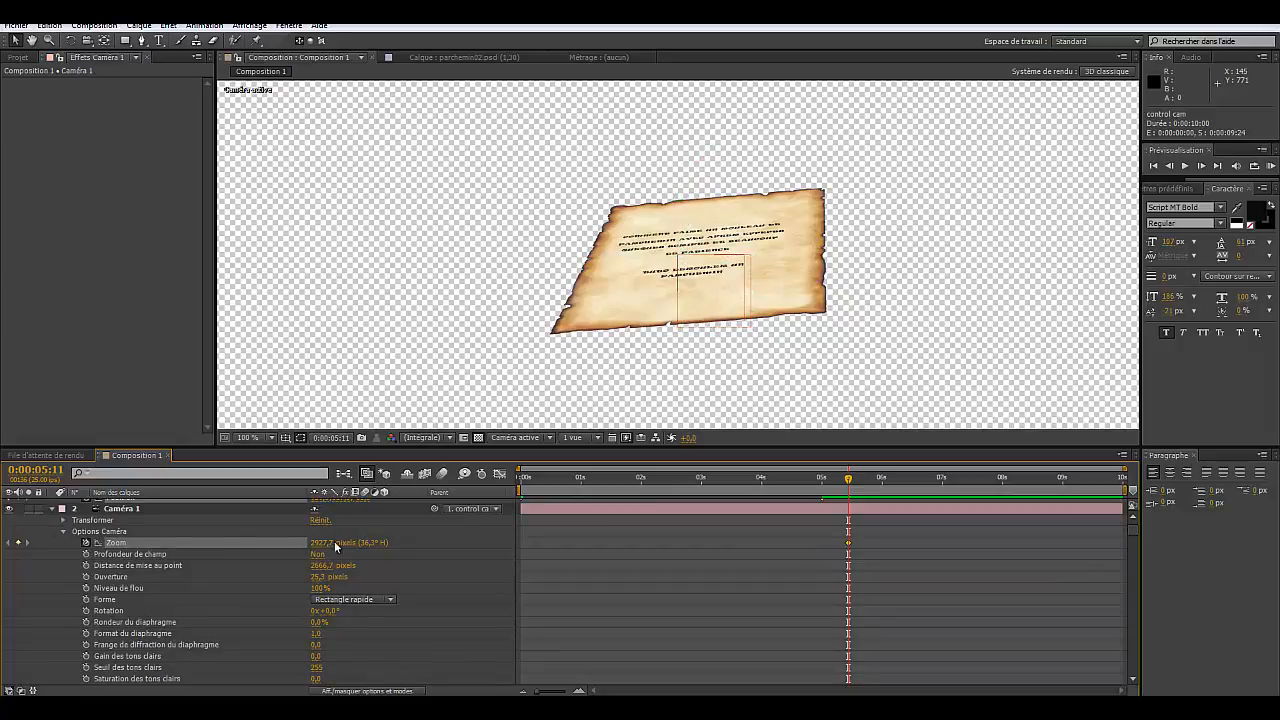
pyautogui.click(848, 543)
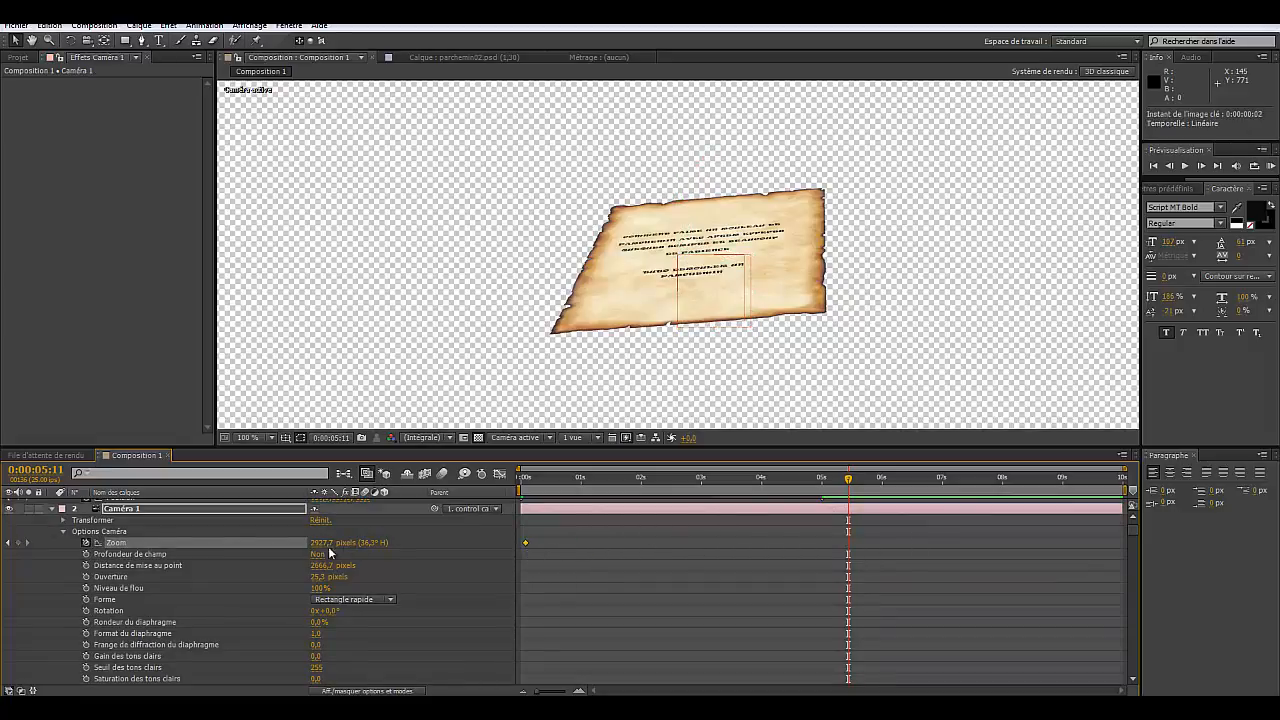
# Step: At 0:00:05:11, keyframe the Zoom of Caméra 1 at about 4468.7 pixels to enlarge the unrolled parchment
pyautogui.moveTo(333, 543); pyautogui.dragTo(474, 545)
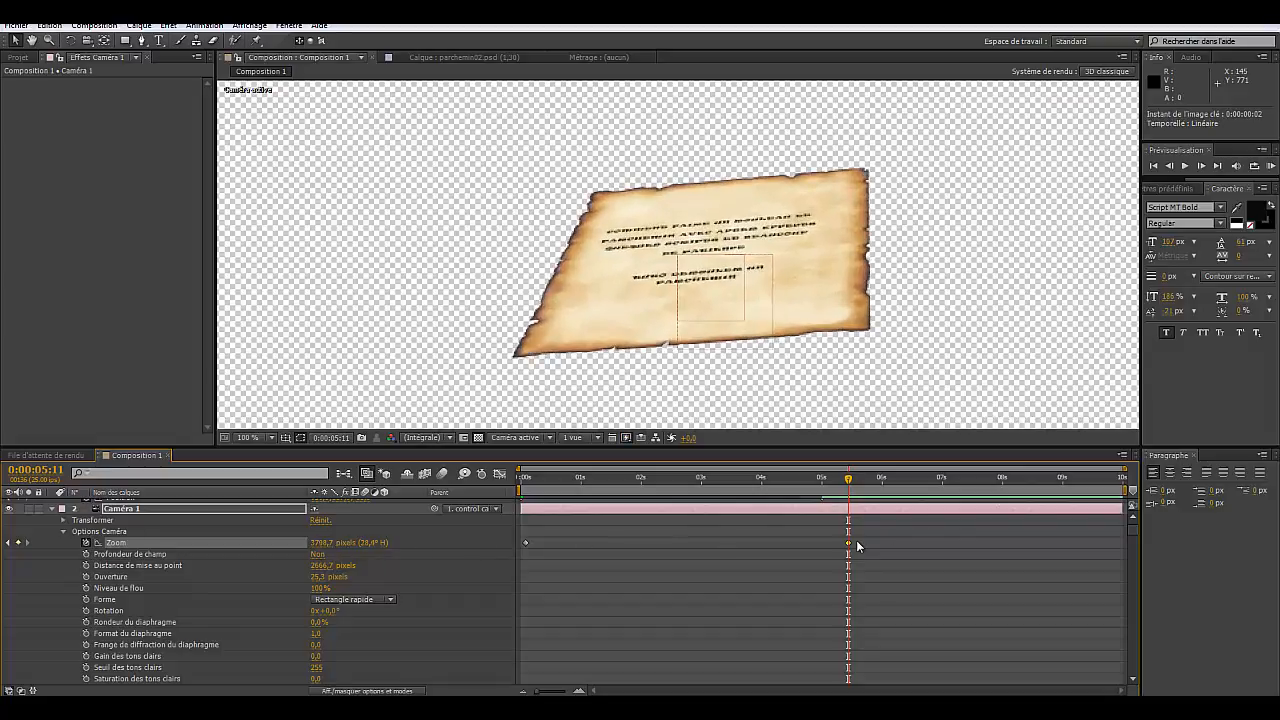
pyautogui.moveTo(318, 543); pyautogui.dragTo(539, 545)
pyautogui.moveTo(848, 537)
pyautogui.mouseDown()
pyautogui.moveTo(871, 532)
pyautogui.moveTo(762, 543)
pyautogui.mouseUp()
pyautogui.moveTo(849, 478)
pyautogui.mouseDown()
pyautogui.moveTo(474, 533)
pyautogui.moveTo(886, 555)
pyautogui.mouseUp()
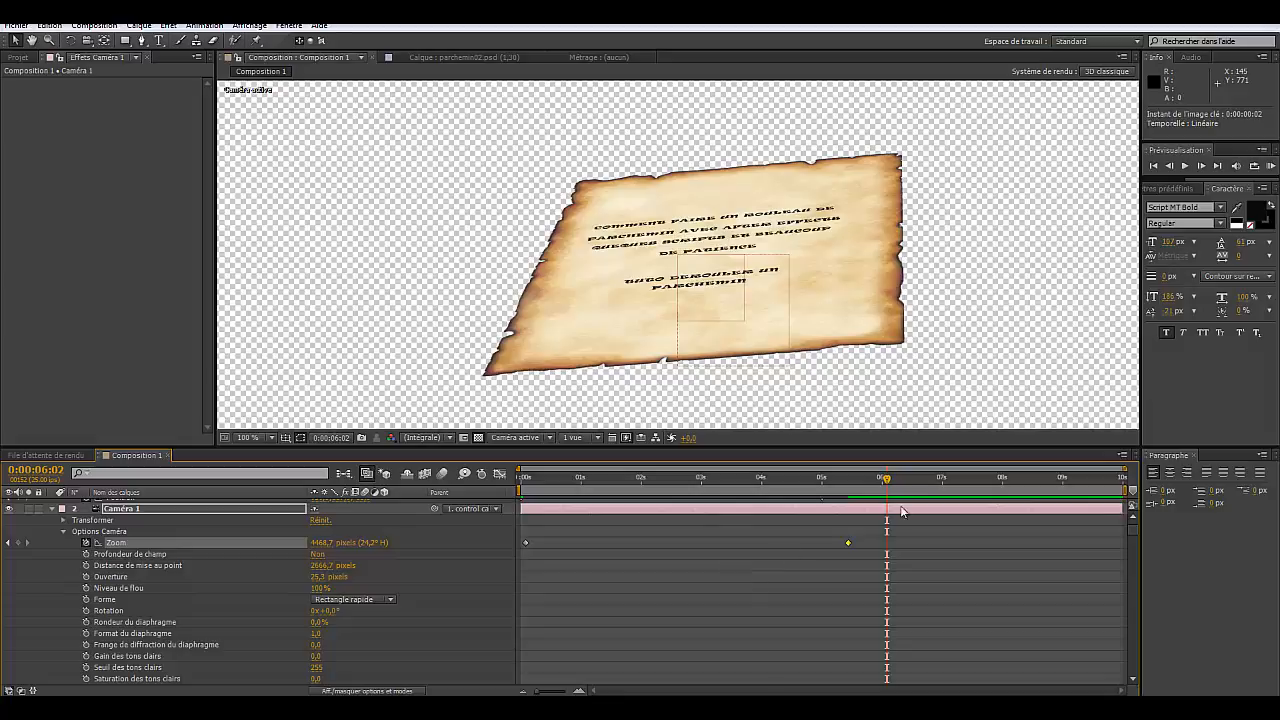
pyautogui.moveTo(840, 484); pyautogui.dragTo(850, 558)
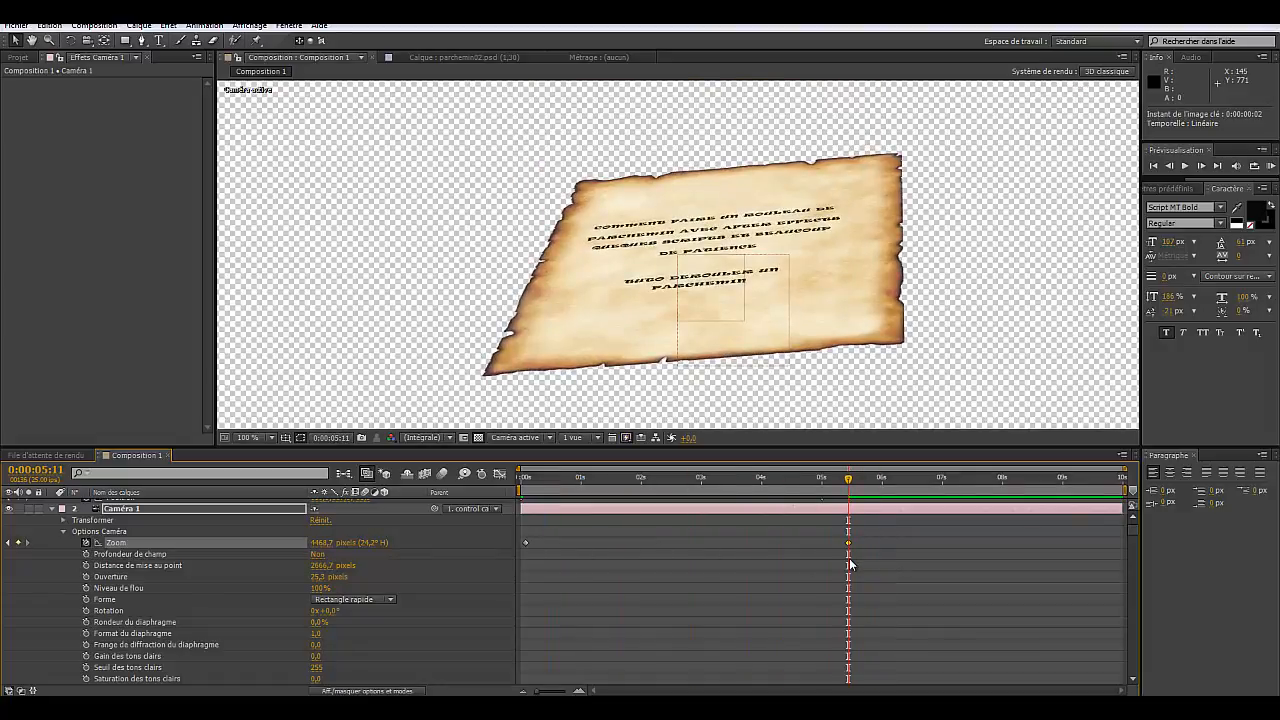